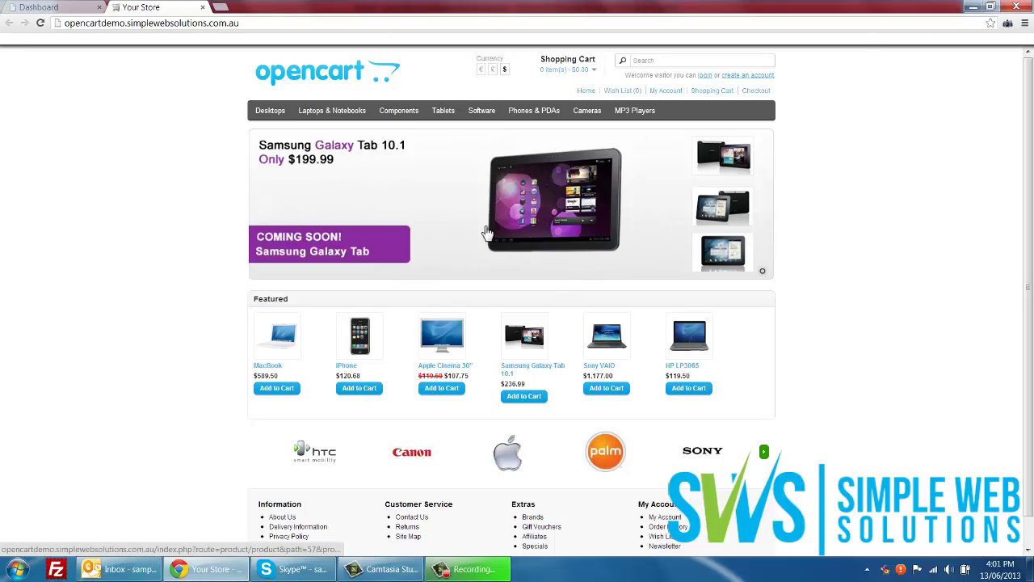
Switch from the storefront to the admin site, reload it at opencartdemo.simplewebsolutions.com.au/admin/ and log in with the prefilled credentials.
{"action": "scroll", "coordinate": [99, 348], "scroll_direction": "down", "scroll_amount": 1}
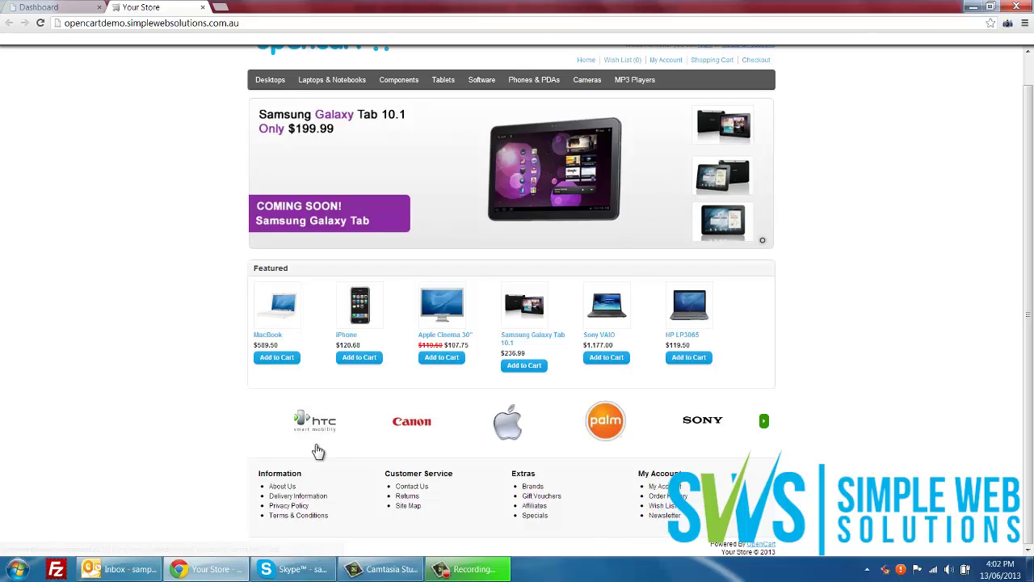
{"action": "scroll", "coordinate": [80, 167], "scroll_direction": "up", "scroll_amount": 1}
{"action": "left_click", "coordinate": [39, 7]}
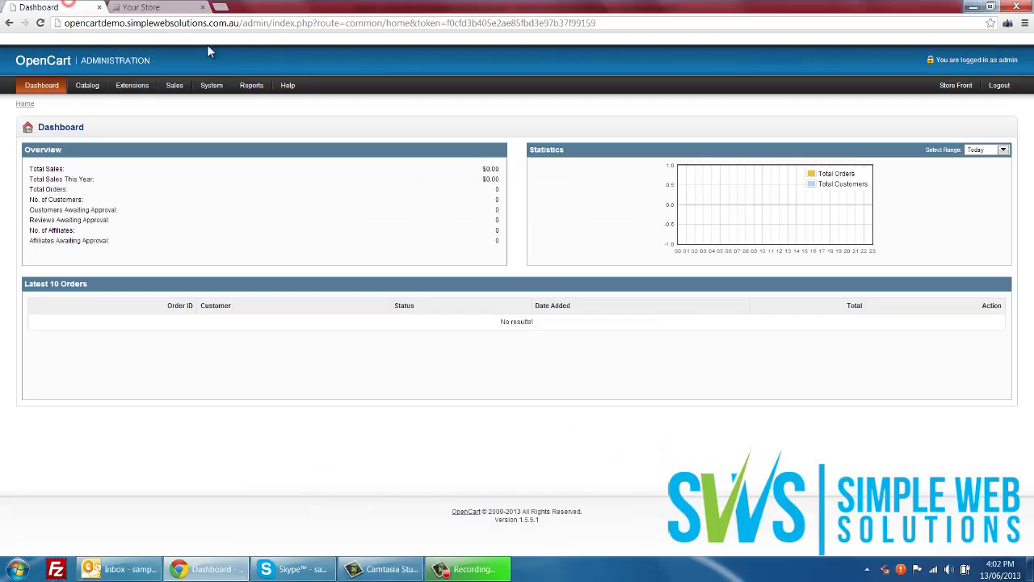
{"action": "left_click_drag", "start_coordinate": [273, 23], "coordinate": [693, 31]}
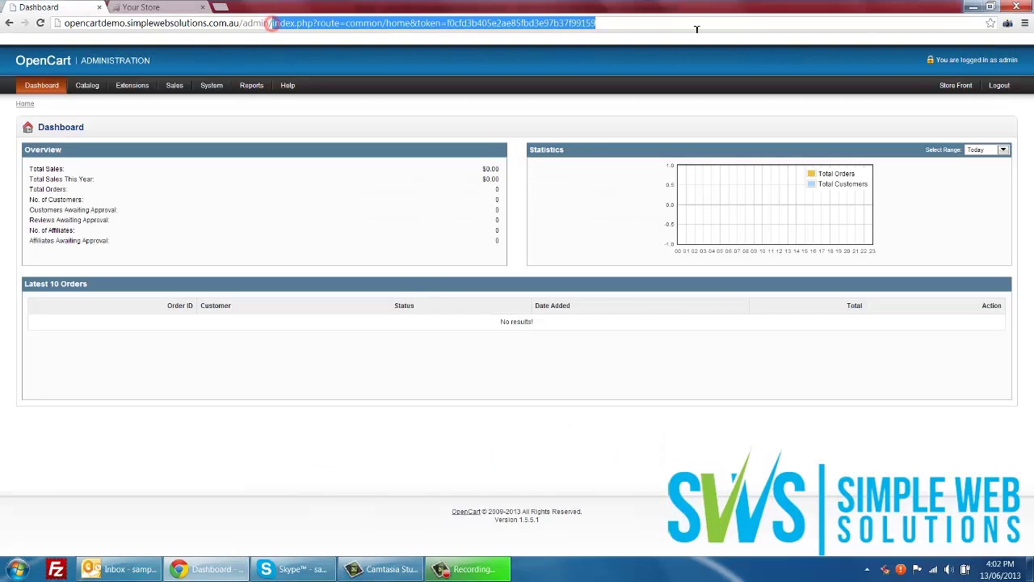
{"action": "key", "text": "BackSpace"}
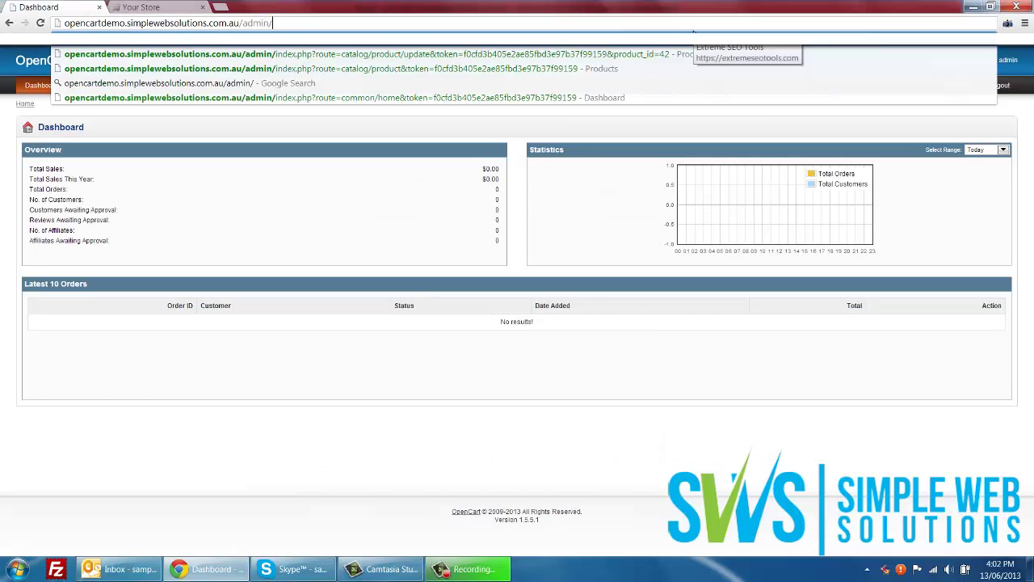
{"action": "key", "text": "Return"}
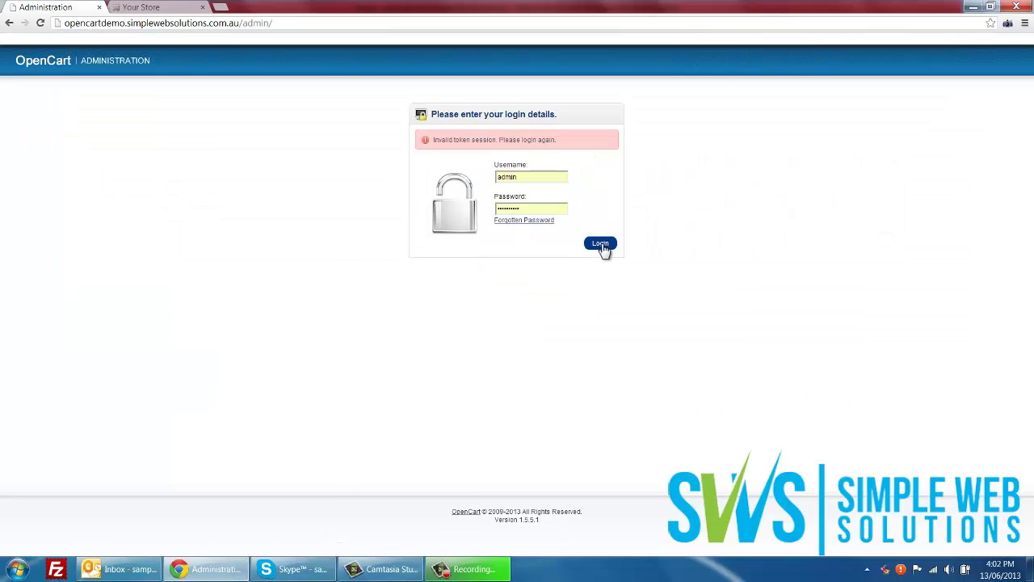
{"action": "left_click", "coordinate": [610, 248]}
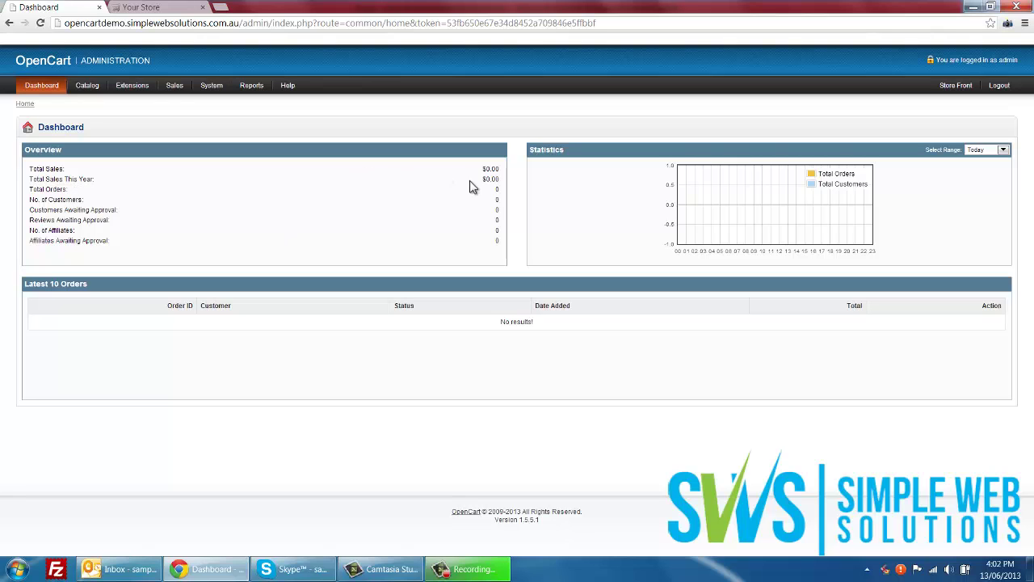
{"action": "double_click", "coordinate": [497, 199]}
{"action": "left_click", "coordinate": [496, 202]}
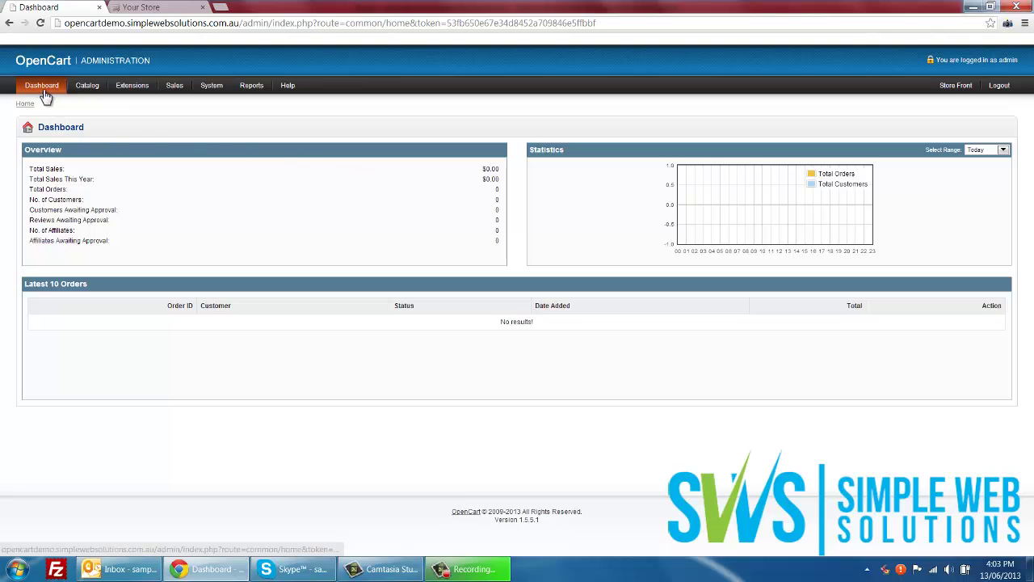
{"action": "mouse_move", "coordinate": [93, 93]}
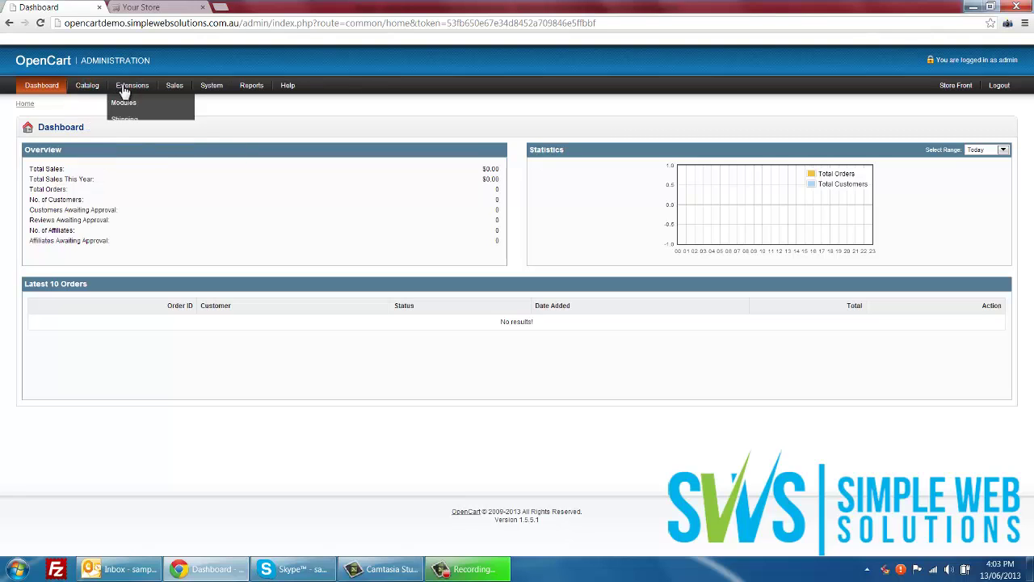
{"action": "mouse_move", "coordinate": [170, 97]}
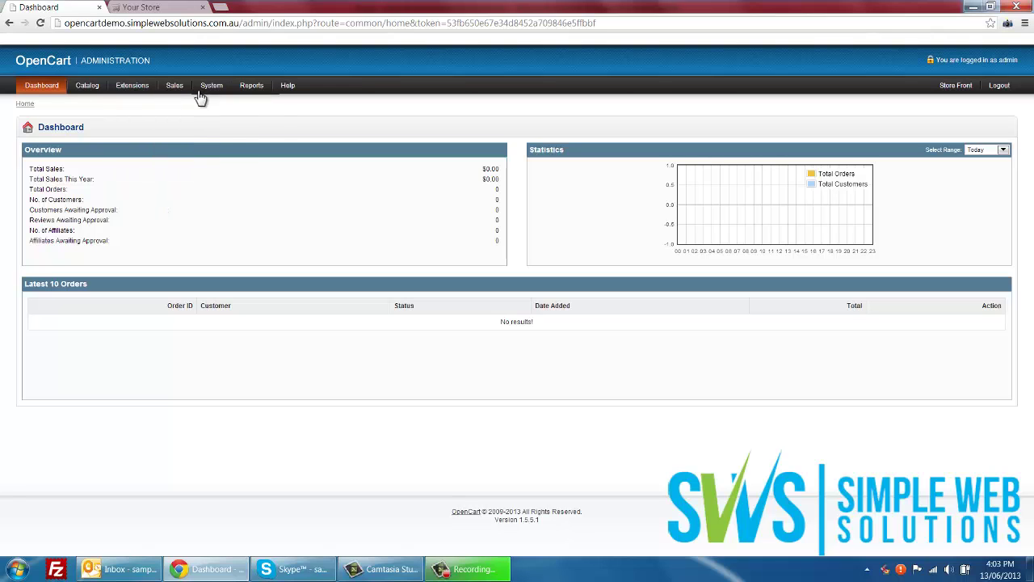
{"action": "mouse_move", "coordinate": [218, 95]}
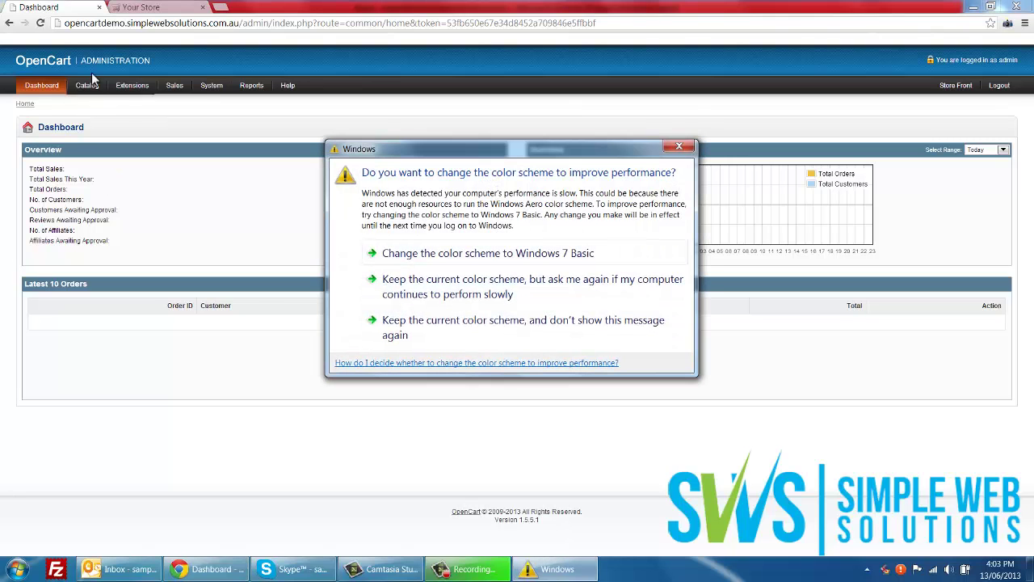
Dismiss the Windows color scheme prompt and open the catalog's Categories list.
{"action": "left_click", "coordinate": [679, 149]}
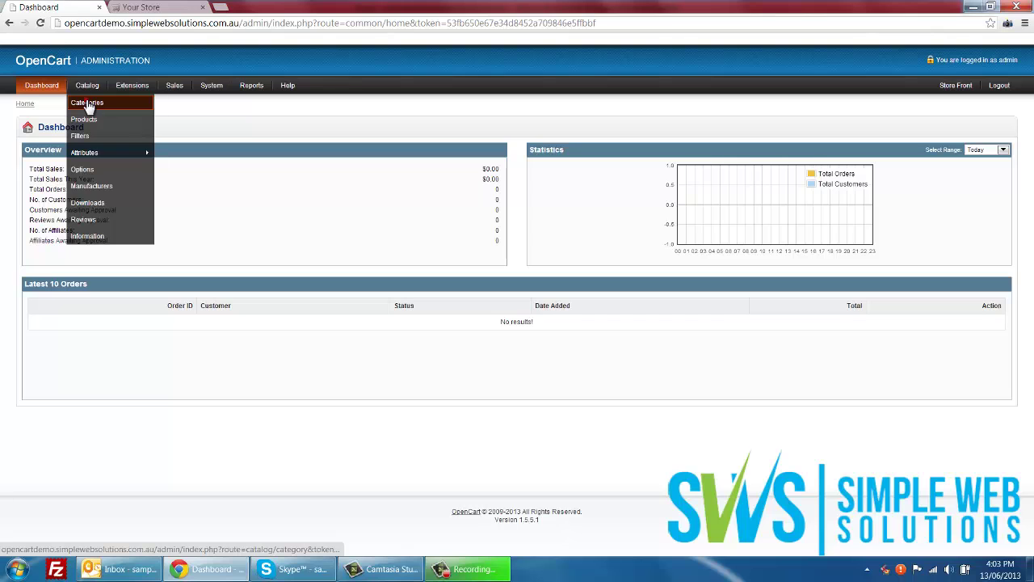
{"action": "left_click", "coordinate": [87, 103]}
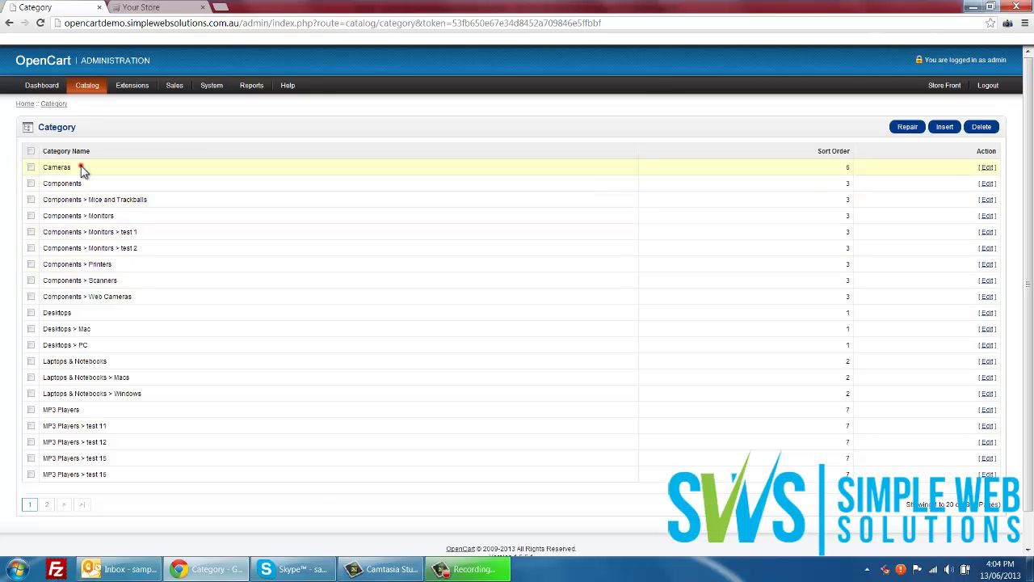
Examine how top-level categories and nested subcategories such as Components > Monitors > test 1 are listed.
{"action": "left_click_drag", "start_coordinate": [80, 167], "coordinate": [44, 172]}
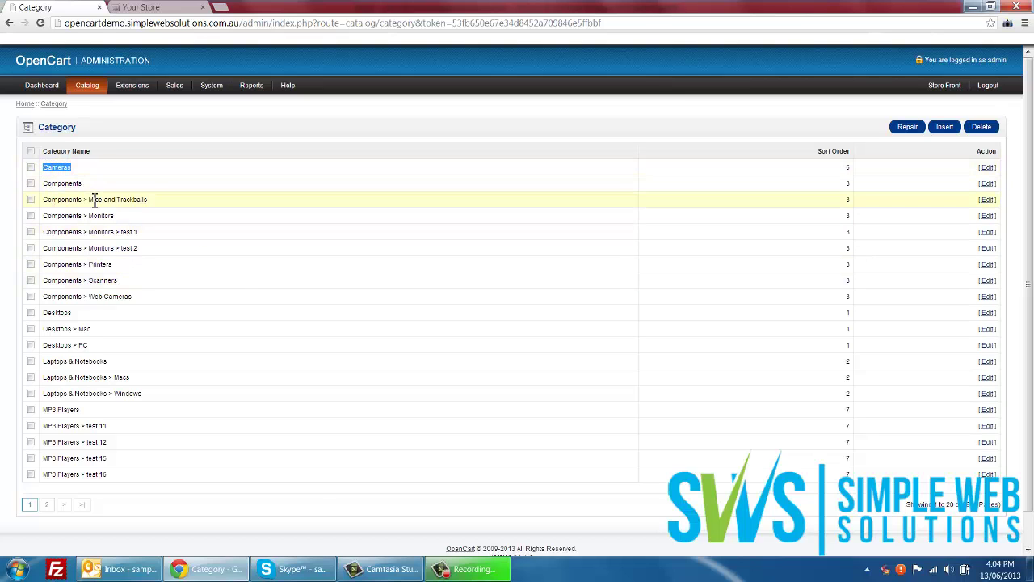
{"action": "double_click", "coordinate": [79, 183]}
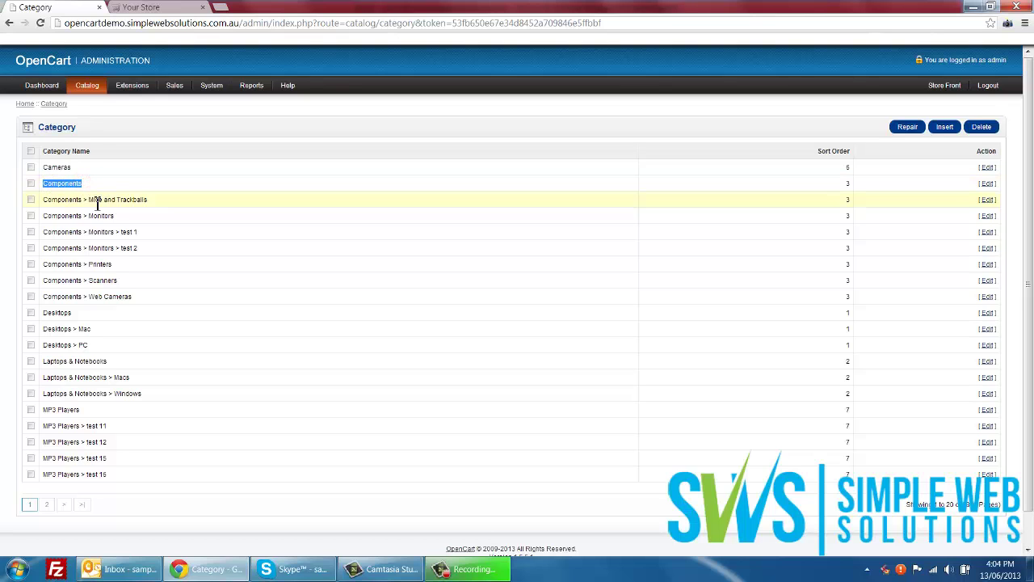
{"action": "left_click_drag", "start_coordinate": [87, 200], "coordinate": [149, 200]}
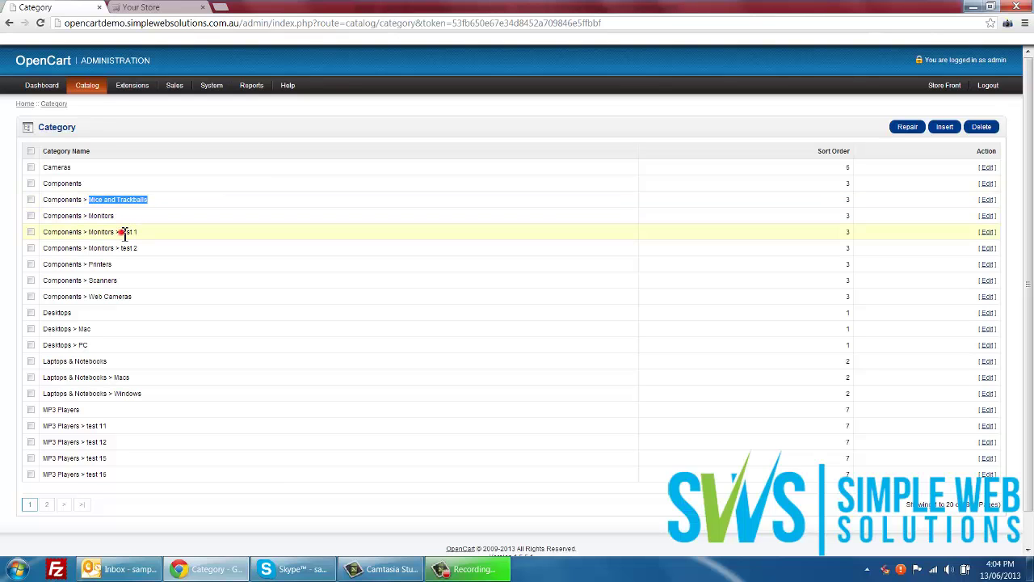
{"action": "left_click_drag", "start_coordinate": [122, 232], "coordinate": [145, 232]}
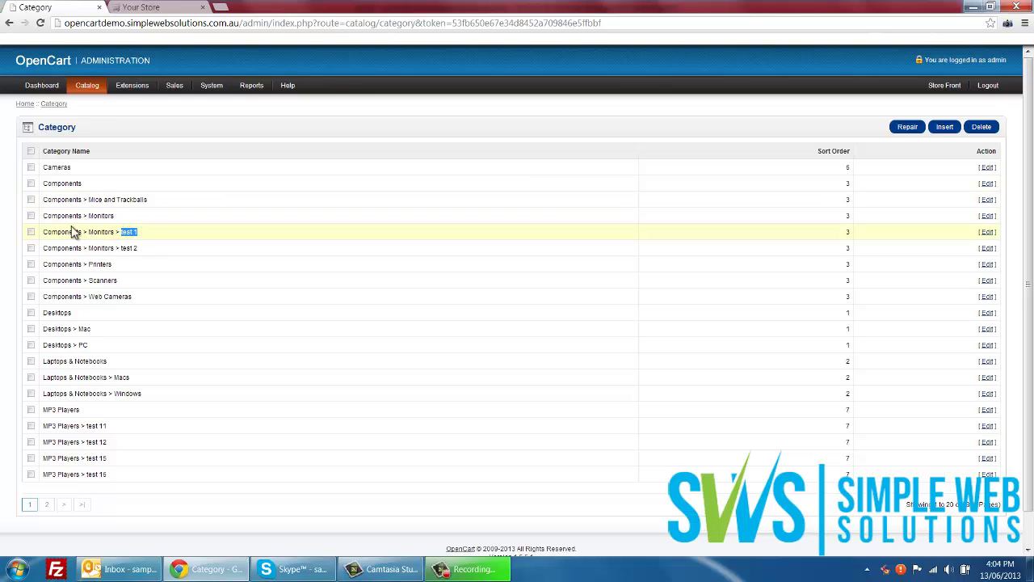
{"action": "left_click_drag", "start_coordinate": [62, 231], "coordinate": [117, 232]}
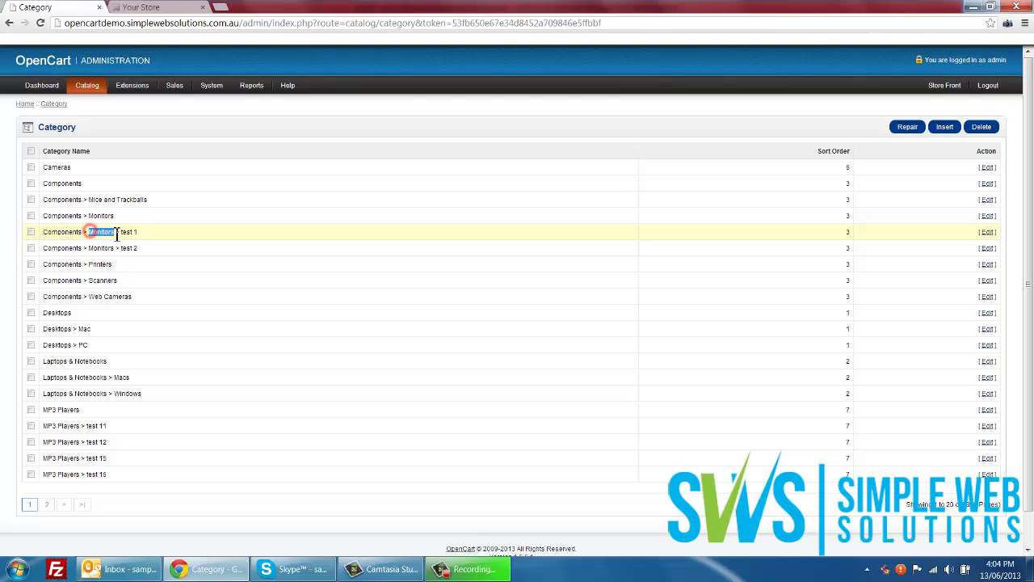
{"action": "left_click", "coordinate": [127, 232]}
{"action": "left_click", "coordinate": [159, 232]}
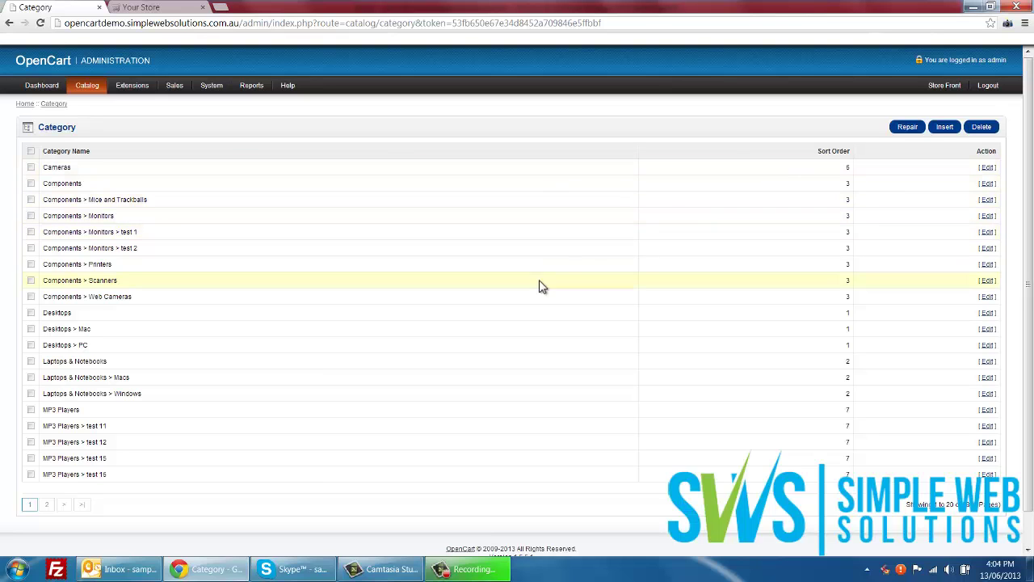
Insert a new category and enter Test 1 as its category name.
{"action": "left_click", "coordinate": [945, 129]}
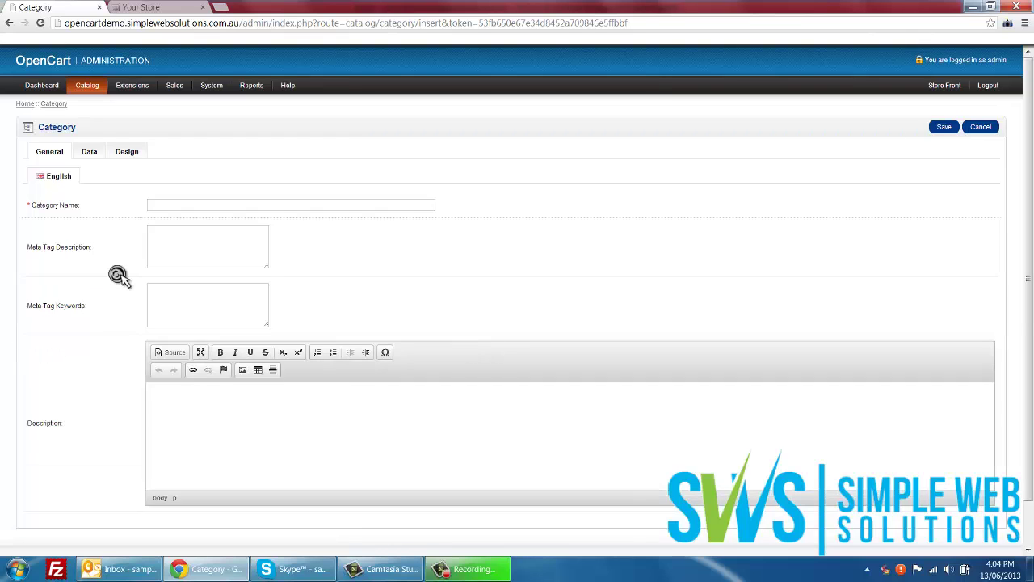
{"action": "scroll", "coordinate": [117, 272], "scroll_direction": "down", "scroll_amount": 1}
{"action": "left_click", "coordinate": [211, 157]}
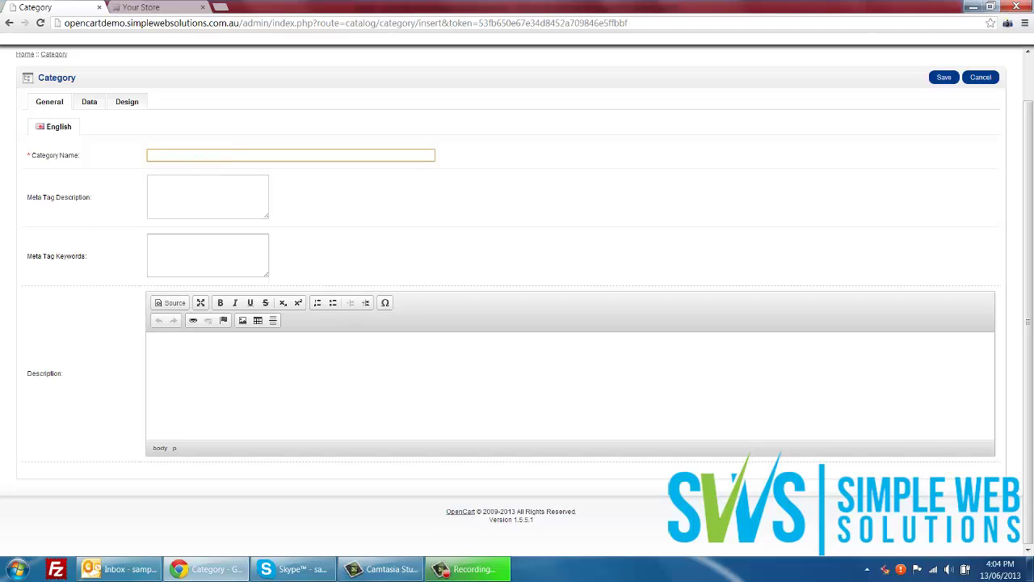
{"action": "type", "text": "Test 1"}
{"action": "left_click", "coordinate": [208, 204]}
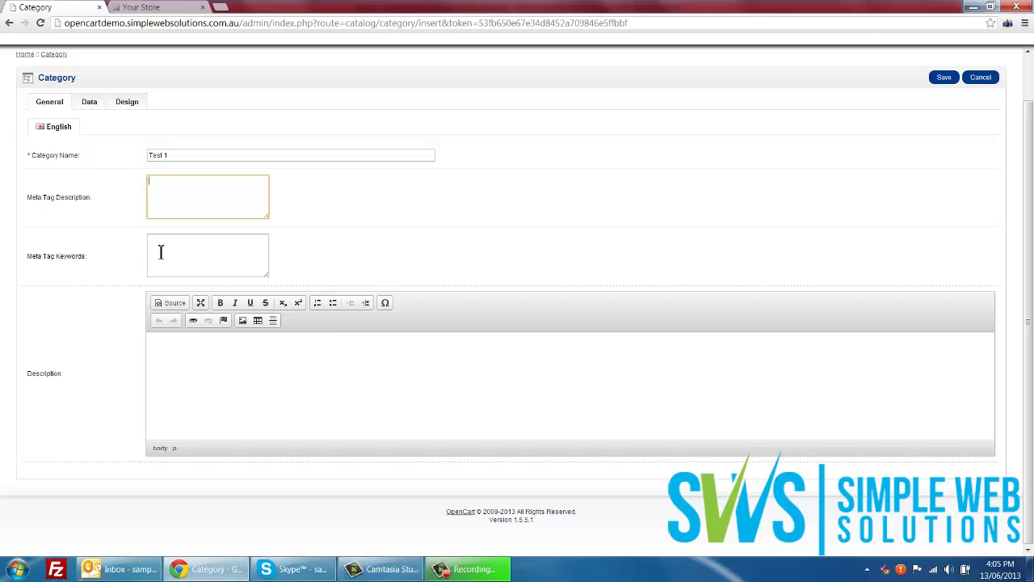
{"action": "left_click", "coordinate": [217, 260]}
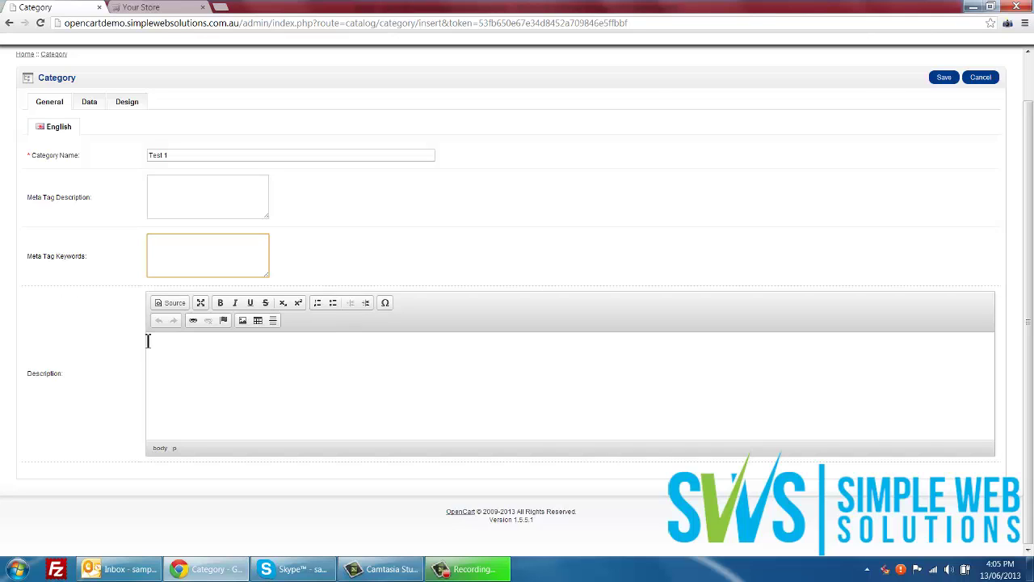
{"action": "left_click", "coordinate": [227, 359]}
{"action": "left_click", "coordinate": [295, 393]}
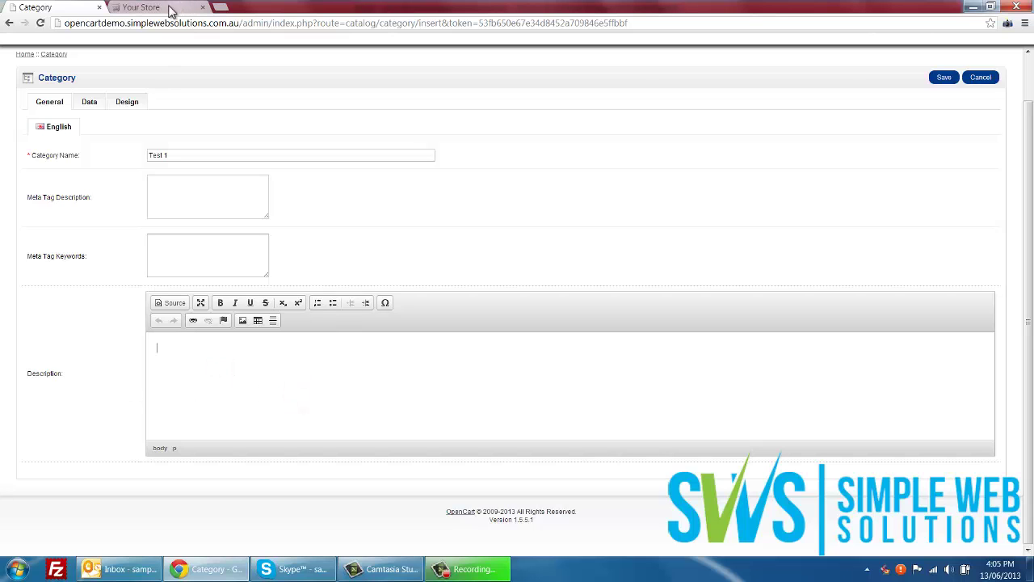
View the Desktops category page in the storefront to examine where its description text is displayed, and return to the category form.
{"action": "left_click", "coordinate": [140, 7]}
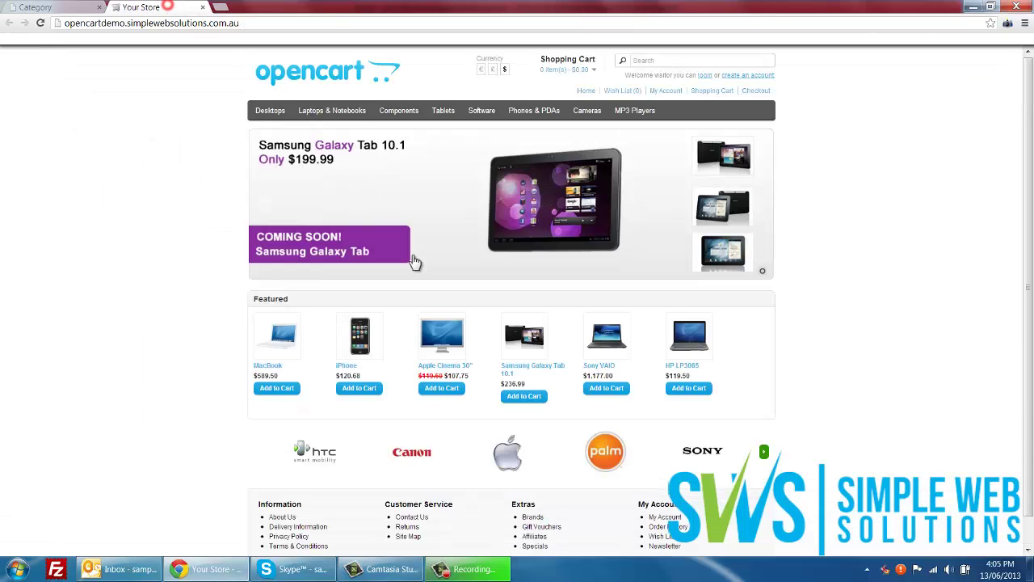
{"action": "left_click", "coordinate": [269, 110]}
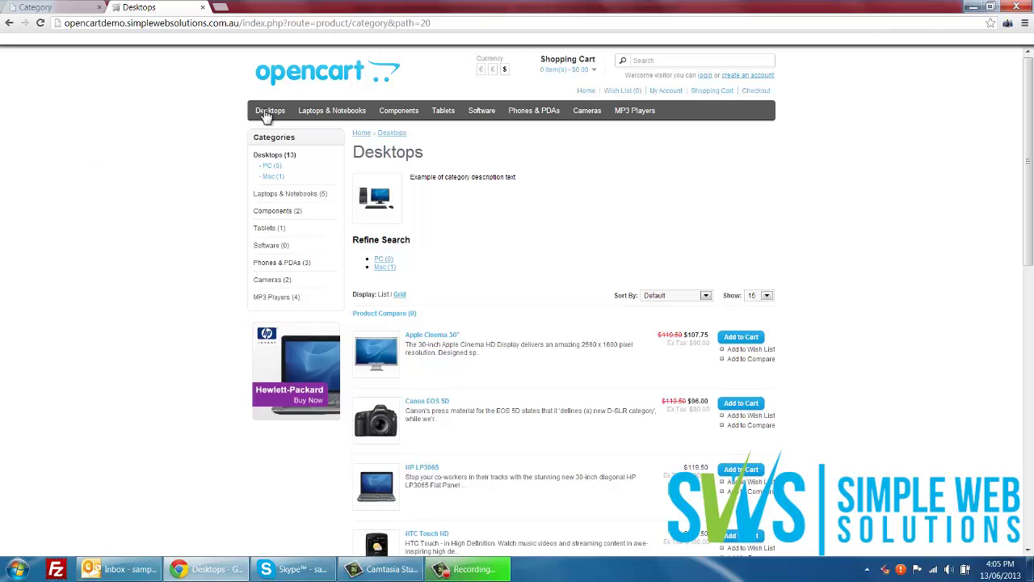
{"action": "mouse_move", "coordinate": [526, 176]}
{"action": "left_mouse_down"}
{"action": "mouse_move", "coordinate": [407, 177]}
{"action": "mouse_move", "coordinate": [361, 194]}
{"action": "mouse_move", "coordinate": [529, 181]}
{"action": "left_mouse_up"}
{"action": "left_click", "coordinate": [411, 181]}
{"action": "left_click", "coordinate": [529, 181]}
{"action": "left_click", "coordinate": [42, 7]}
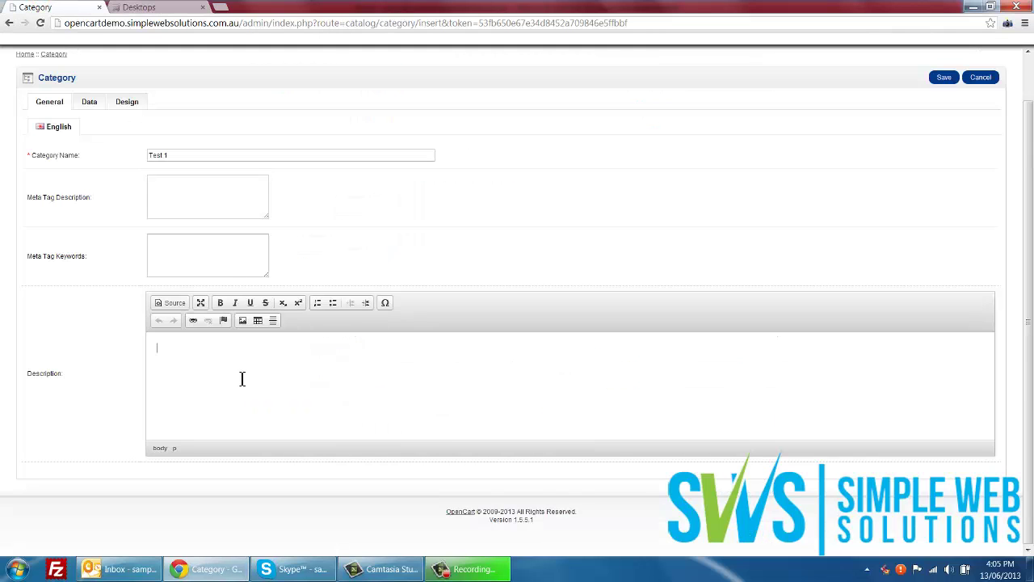
Enter "This is a test description." as the category description and make the word "description." bold, italic and underlined.
{"action": "type", "text": "This is a test description"}
{"action": "left_click", "coordinate": [256, 353]}
{"action": "left_click_drag", "start_coordinate": [246, 355], "coordinate": [203, 348]}
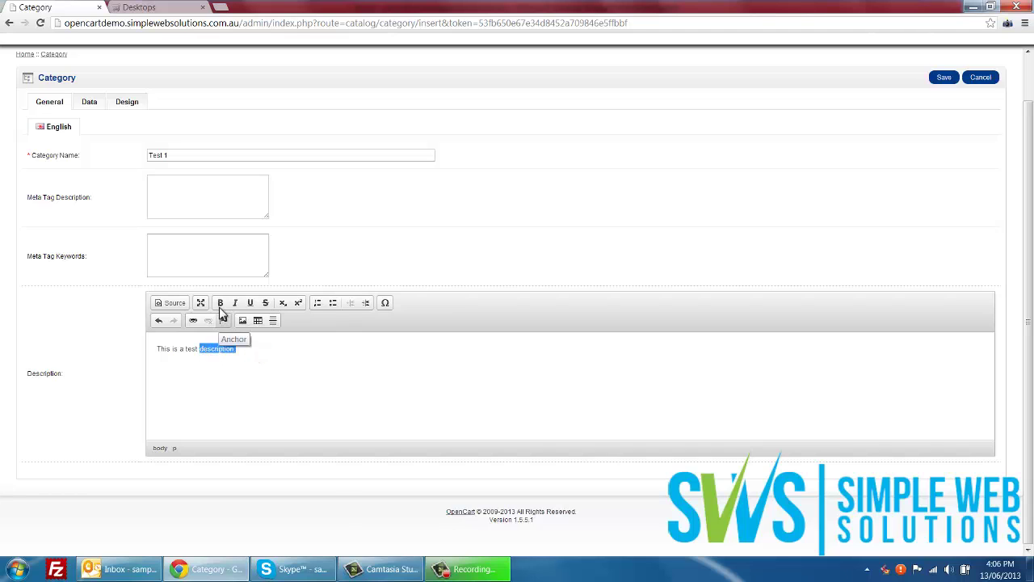
{"action": "left_click", "coordinate": [219, 303]}
{"action": "left_click", "coordinate": [235, 302]}
{"action": "left_click", "coordinate": [250, 302]}
{"action": "left_click", "coordinate": [260, 346]}
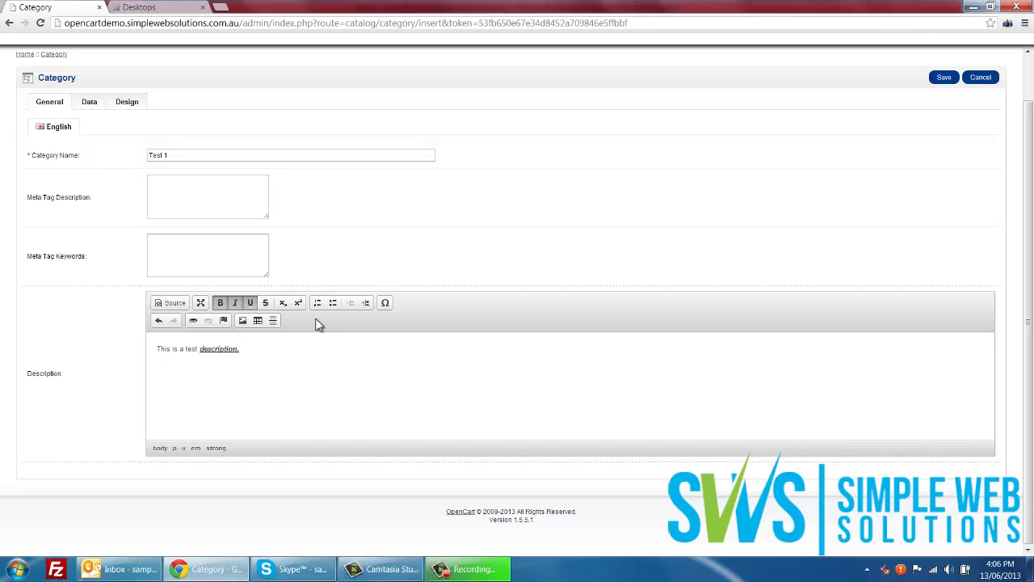
{"action": "left_click", "coordinate": [255, 157]}
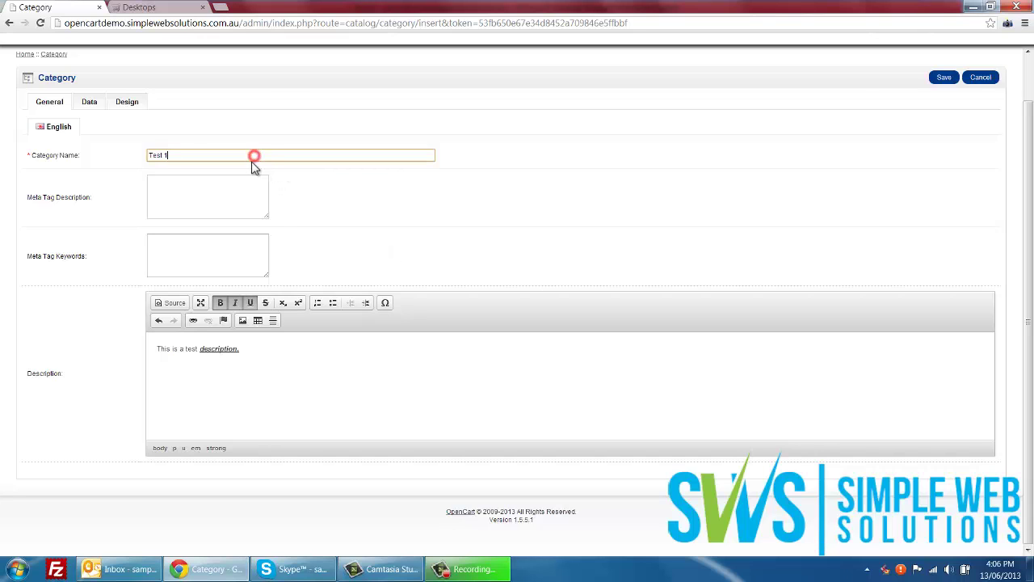
{"action": "left_click", "coordinate": [198, 371]}
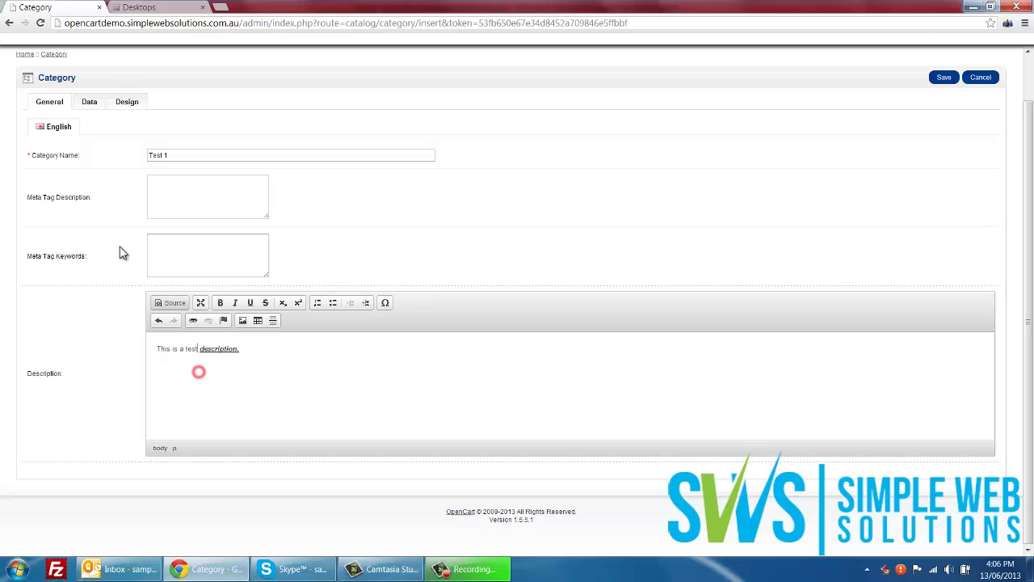
Set the new category's parent to Desktops in its data settings.
{"action": "left_click", "coordinate": [89, 102]}
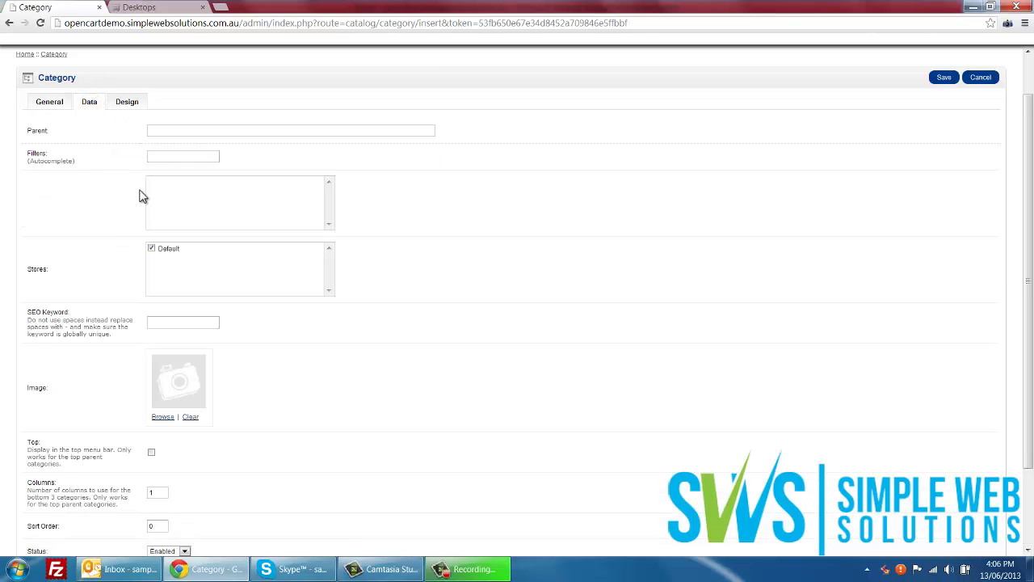
{"action": "left_click", "coordinate": [206, 134]}
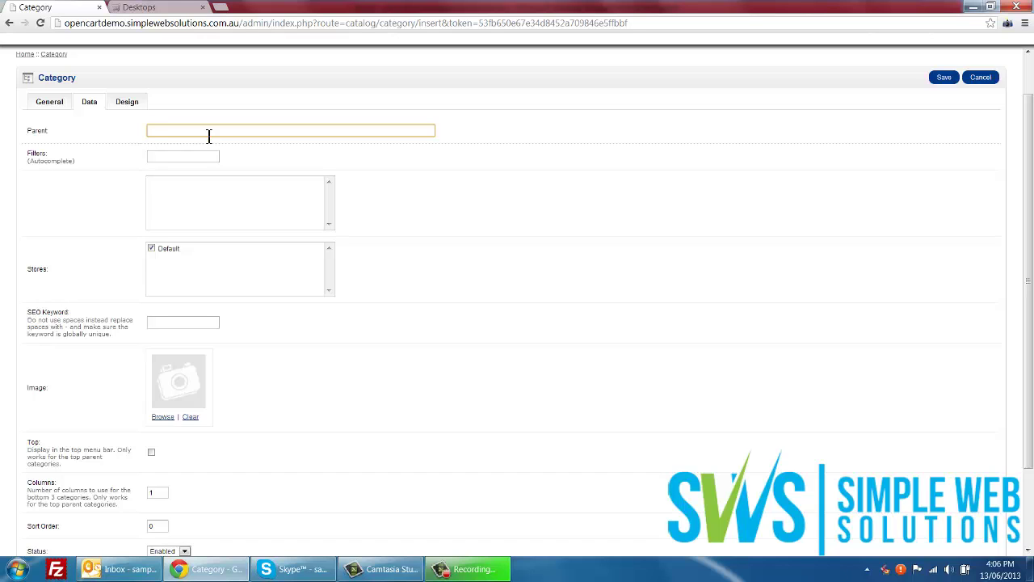
{"action": "type", "text": "desk"}
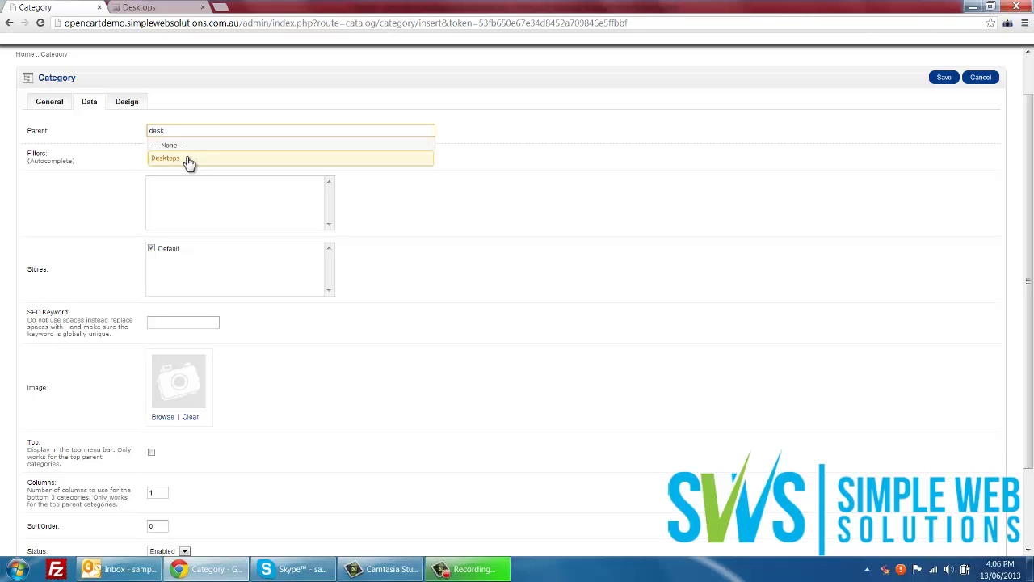
{"action": "left_click", "coordinate": [186, 159]}
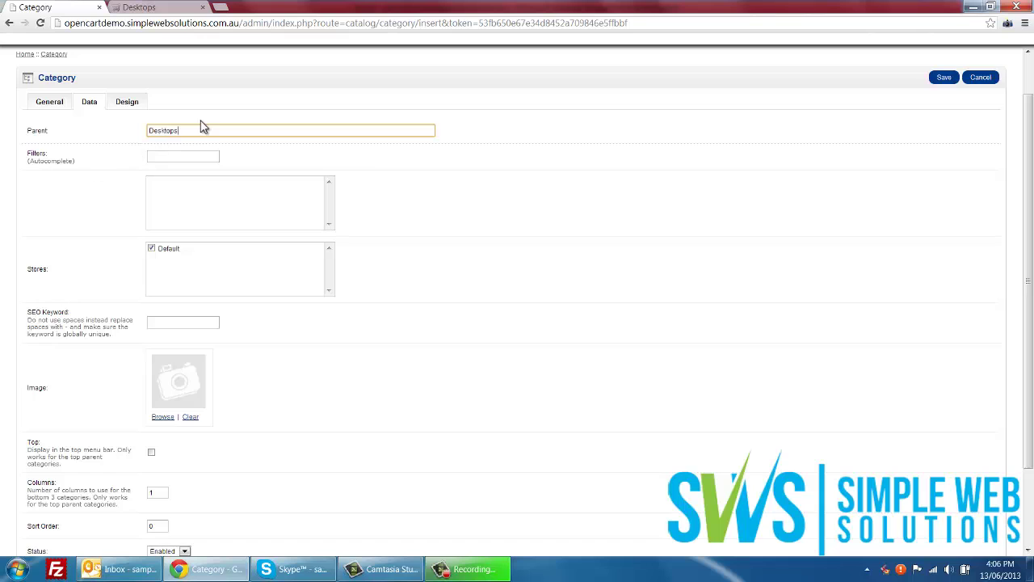
{"action": "left_click_drag", "start_coordinate": [202, 127], "coordinate": [110, 143]}
{"action": "left_click", "coordinate": [111, 139]}
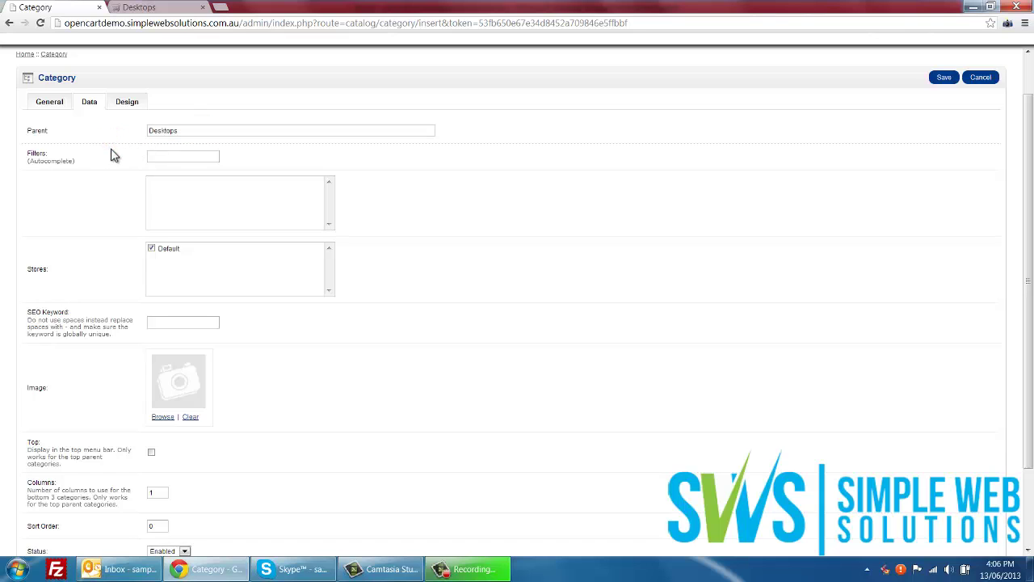
Set the new category's SEO keyword to test-1.
{"action": "left_click", "coordinate": [73, 233]}
{"action": "scroll", "coordinate": [74, 234], "scroll_direction": "down", "scroll_amount": 3}
{"action": "left_click", "coordinate": [182, 220]}
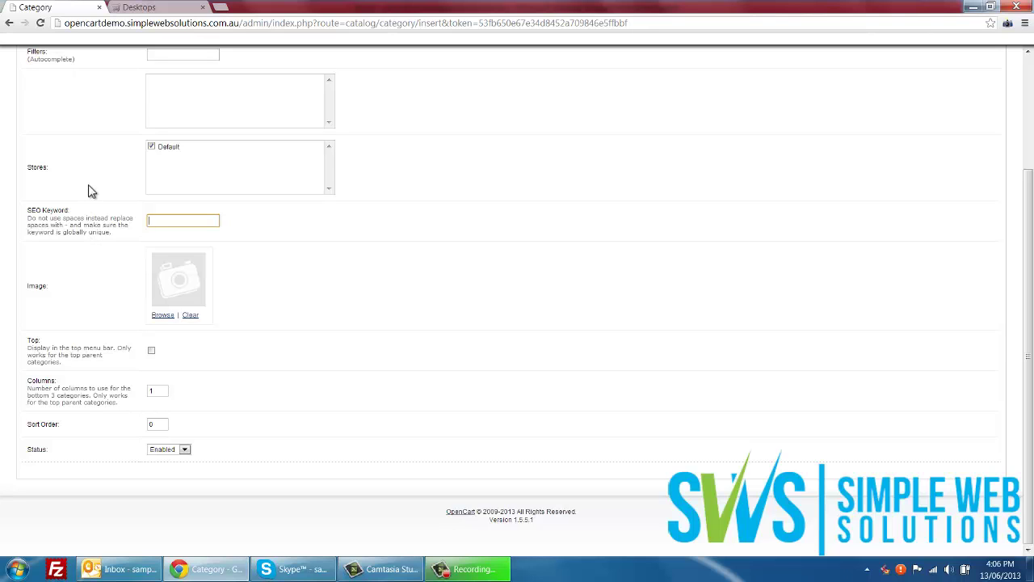
{"action": "type", "text": "test-1"}
{"action": "left_click", "coordinate": [100, 261]}
Compare the category form's image, top and columns settings with the category image and top menu bar on the storefront's Desktops page.
{"action": "left_click", "coordinate": [172, 6]}
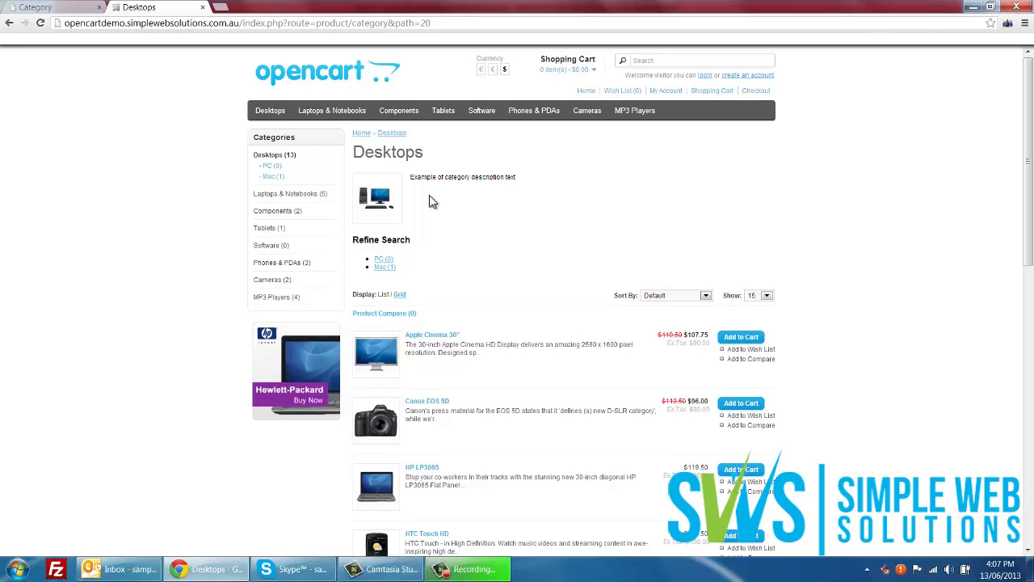
{"action": "left_click", "coordinate": [69, 7]}
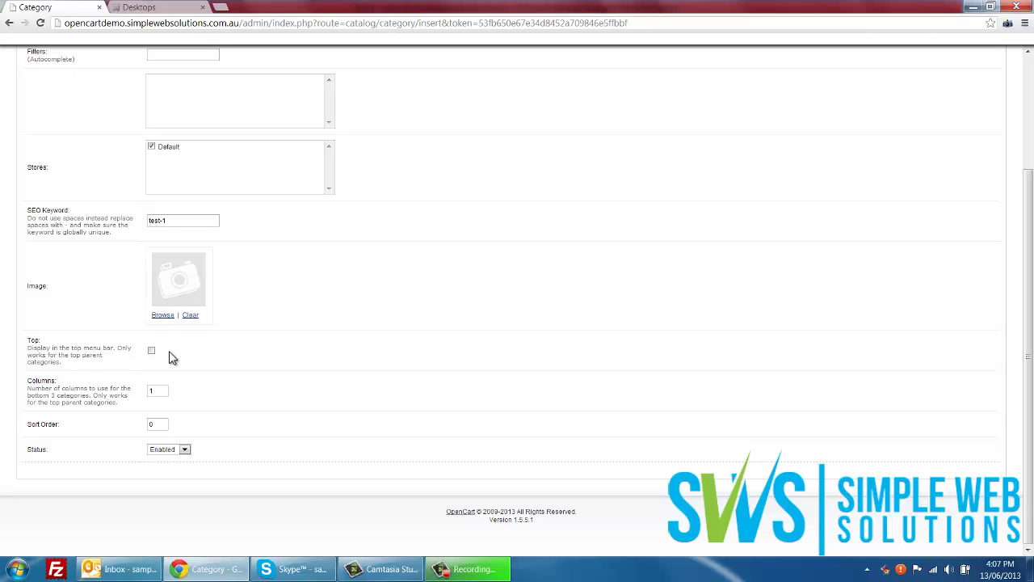
{"action": "left_click_drag", "start_coordinate": [21, 344], "coordinate": [21, 341]}
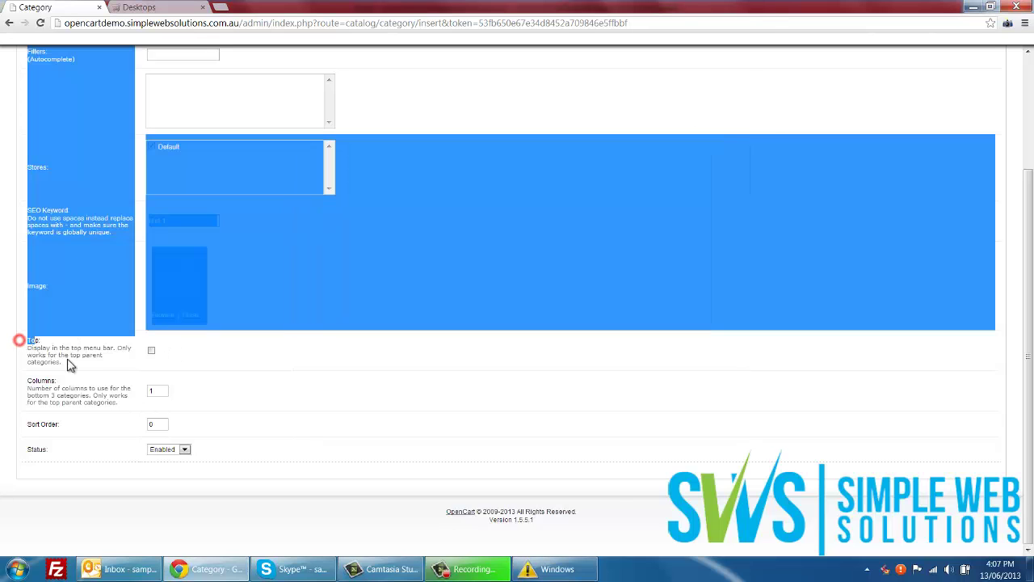
{"action": "left_click", "coordinate": [253, 382]}
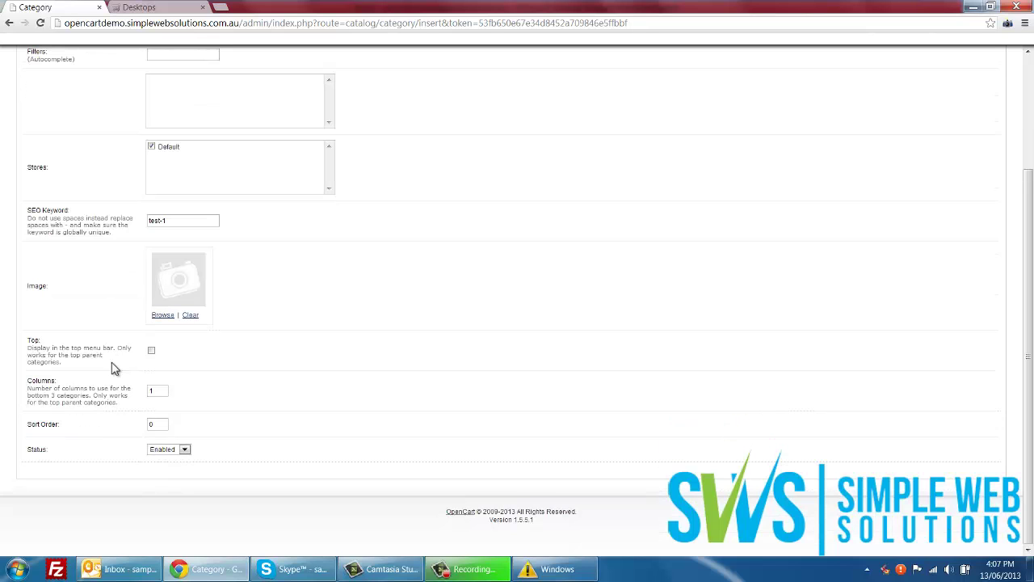
{"action": "left_click", "coordinate": [139, 7]}
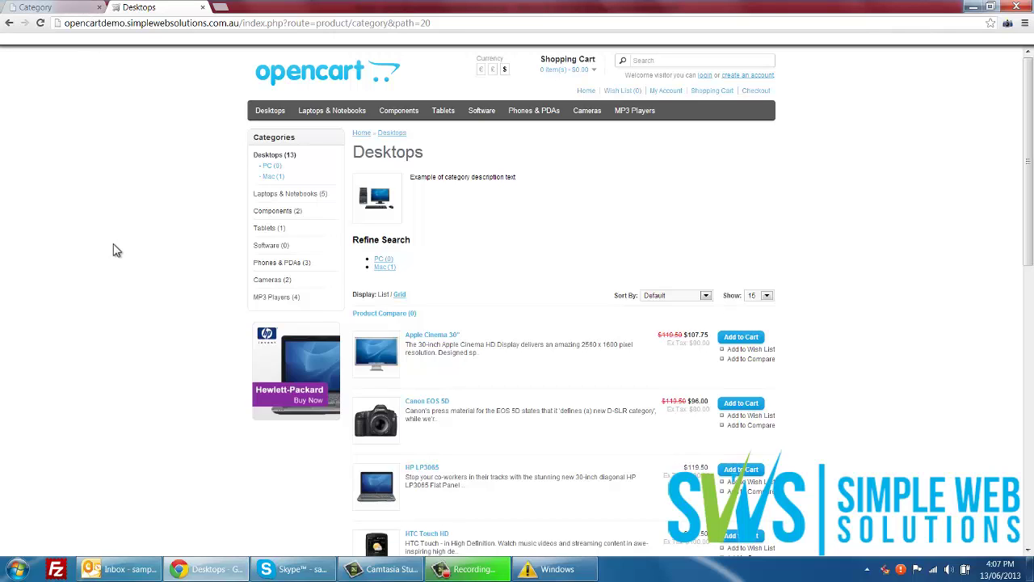
{"action": "left_click", "coordinate": [71, 8]}
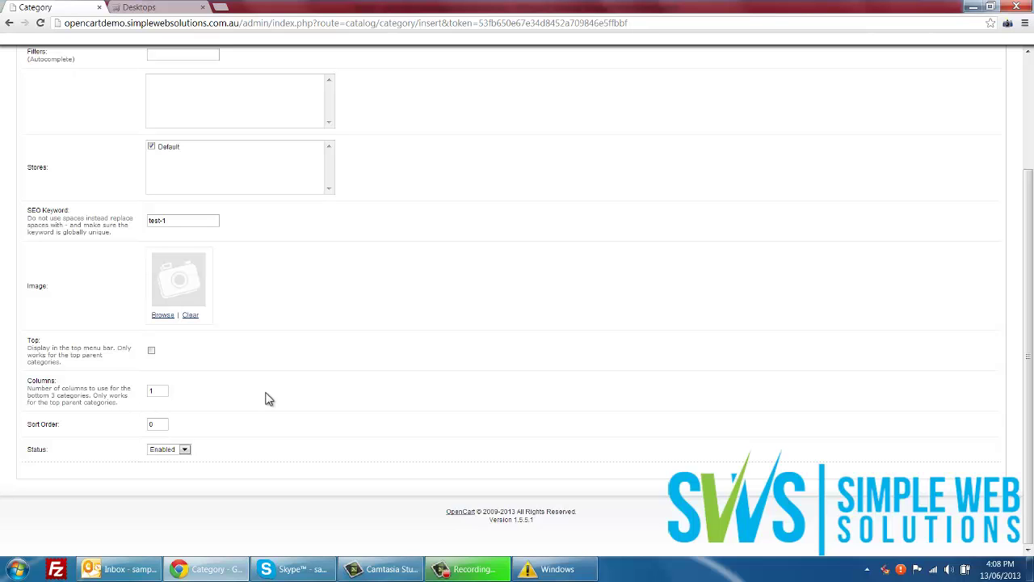
{"action": "left_click", "coordinate": [145, 7]}
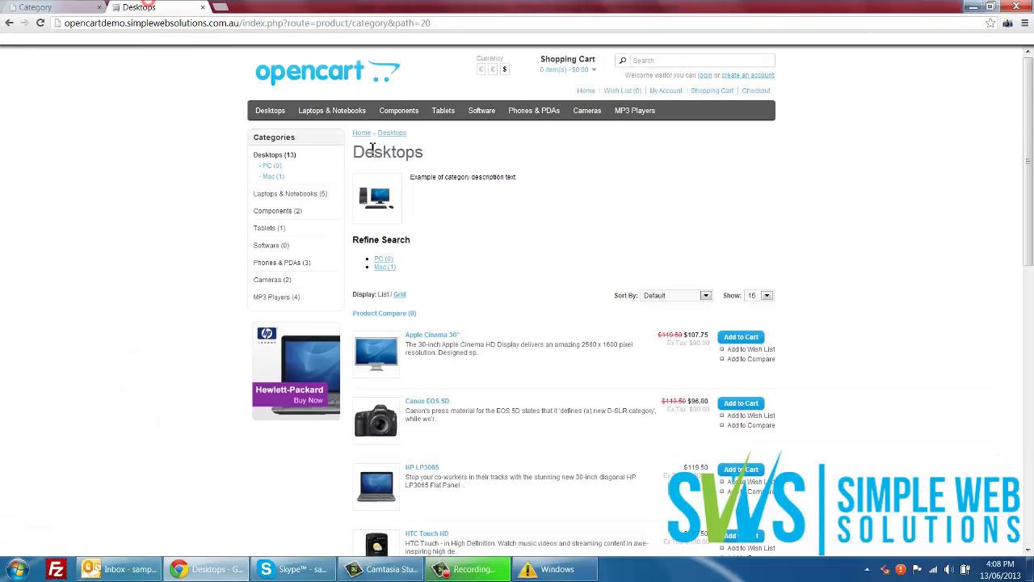
{"action": "mouse_move", "coordinate": [329, 119]}
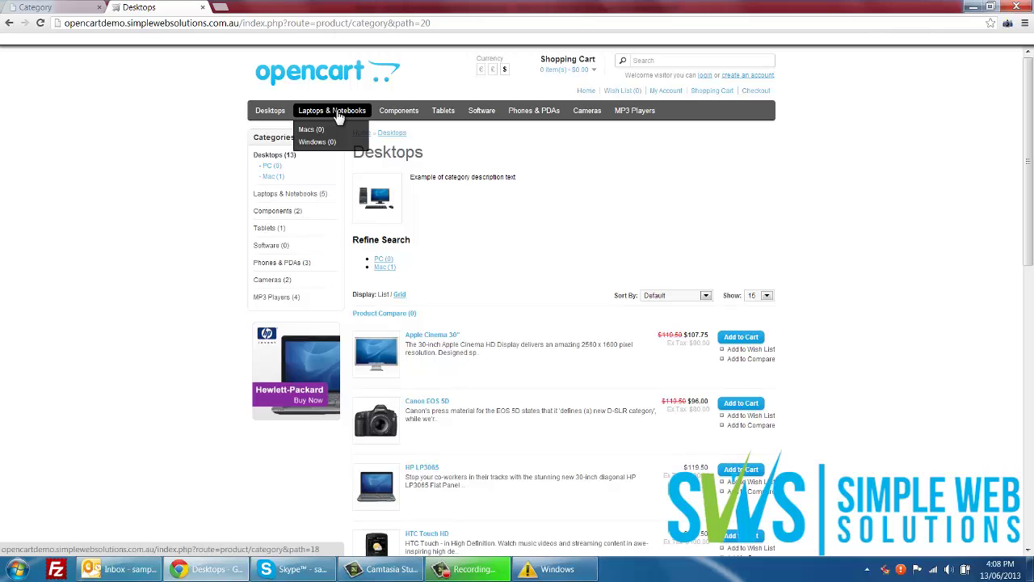
{"action": "left_click", "coordinate": [35, 7]}
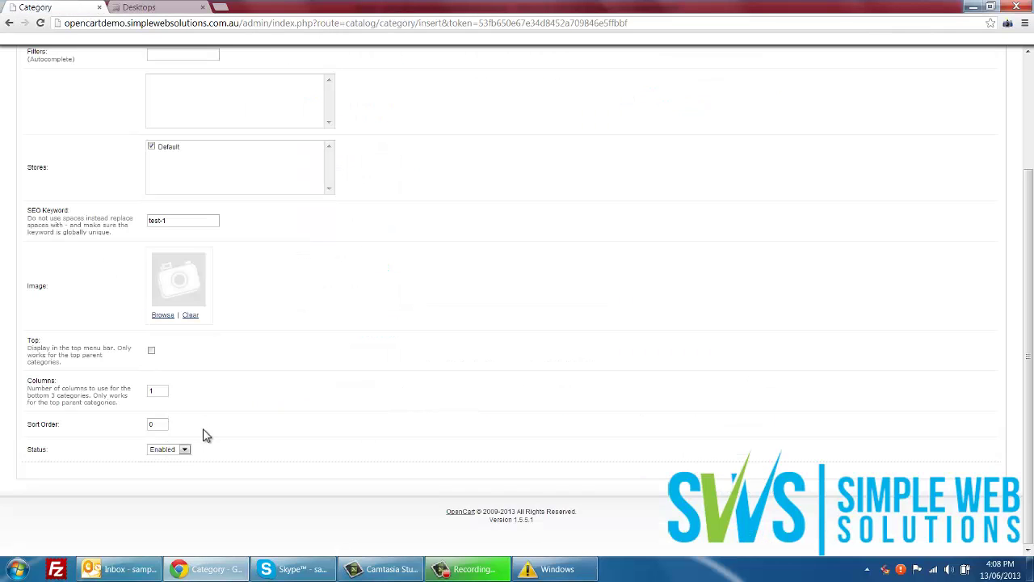
Review the category's data settings and the layout override options in its design settings.
{"action": "scroll", "coordinate": [202, 431], "scroll_direction": "up", "scroll_amount": 3}
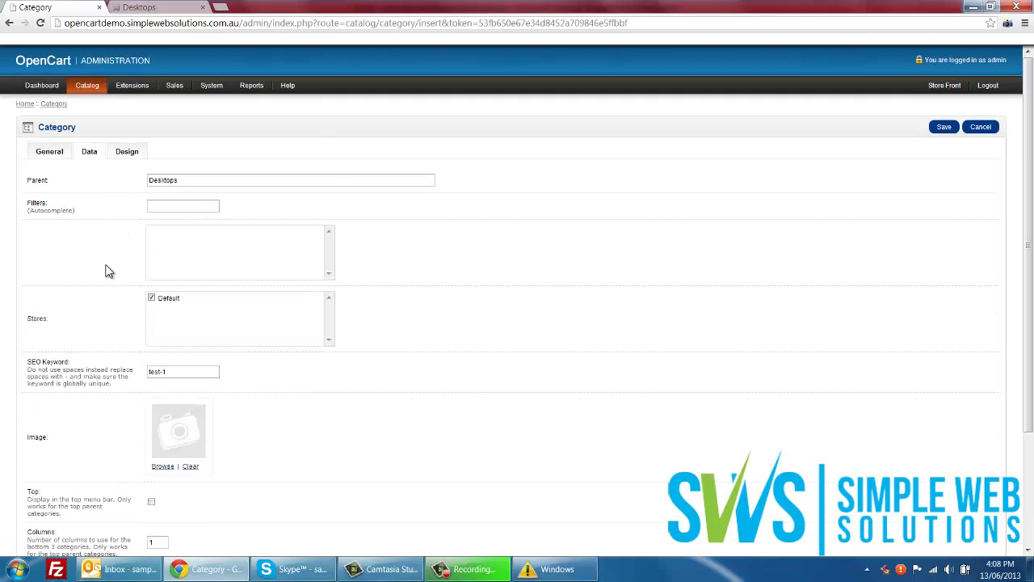
{"action": "scroll", "coordinate": [106, 271], "scroll_direction": "down", "scroll_amount": 5}
{"action": "scroll", "coordinate": [105, 270], "scroll_direction": "up", "scroll_amount": 5}
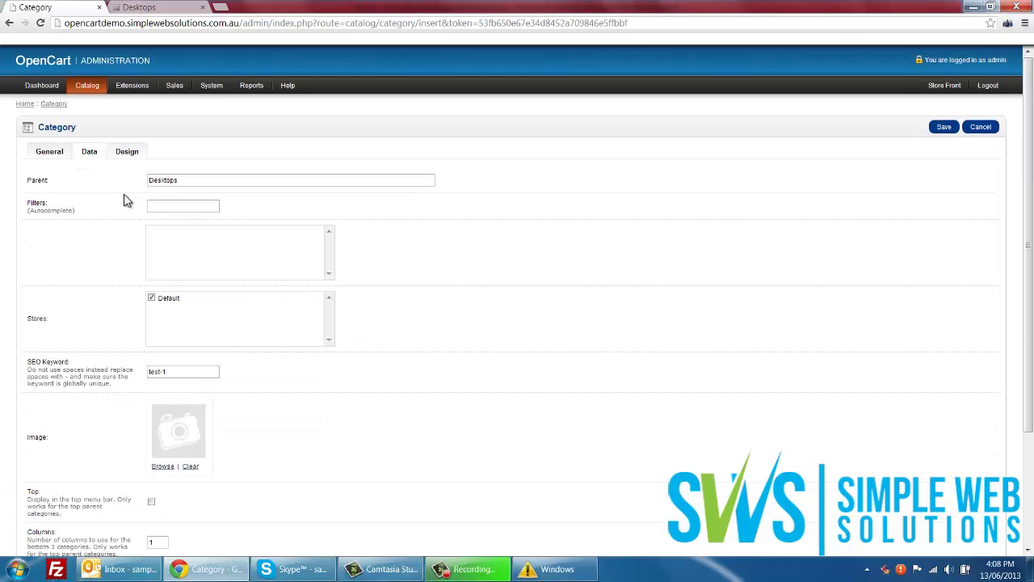
{"action": "left_click", "coordinate": [129, 154]}
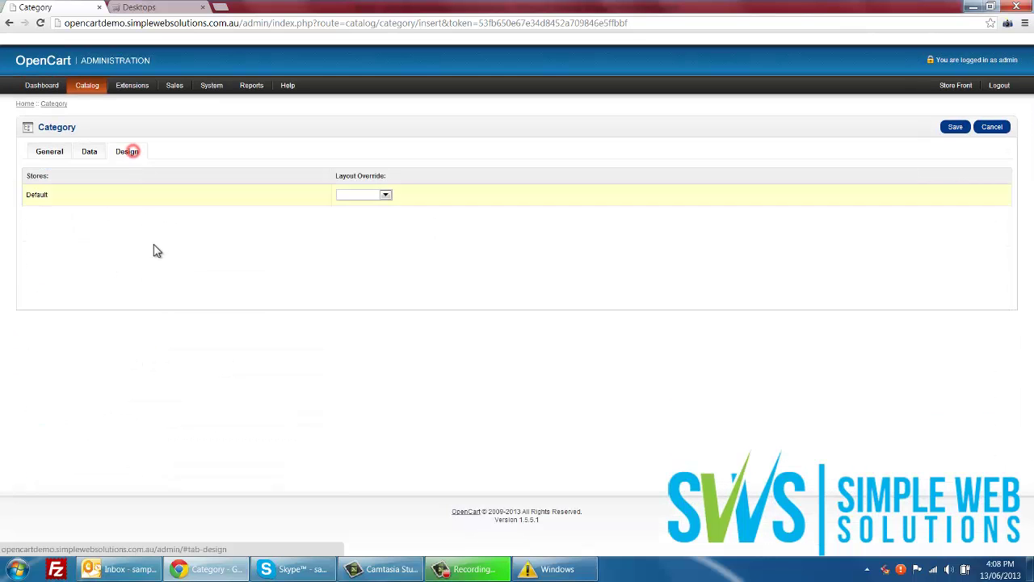
{"action": "left_click", "coordinate": [364, 197]}
{"action": "left_click", "coordinate": [210, 250]}
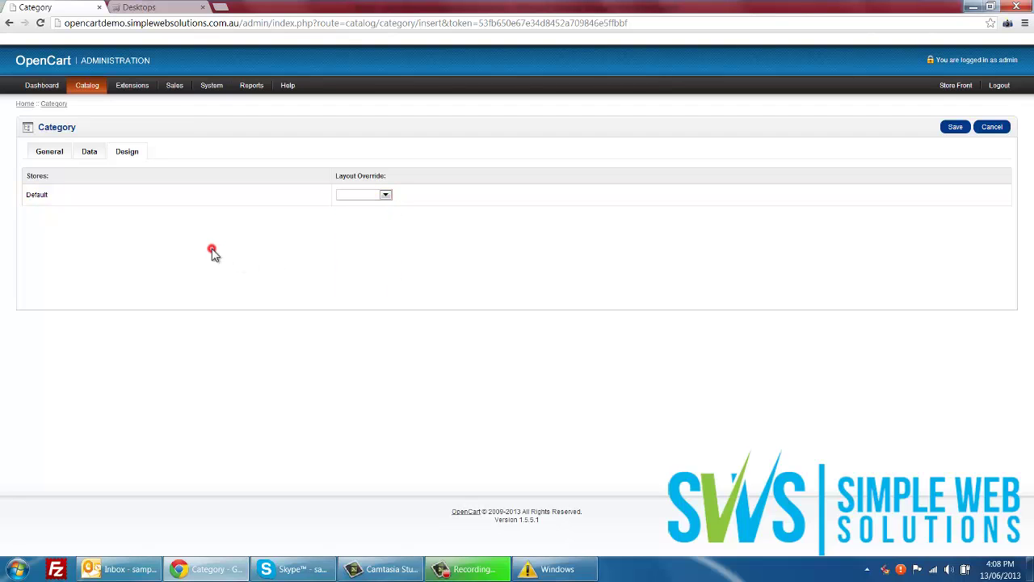
Return to the category's data settings and save the new category.
{"action": "left_click", "coordinate": [90, 153]}
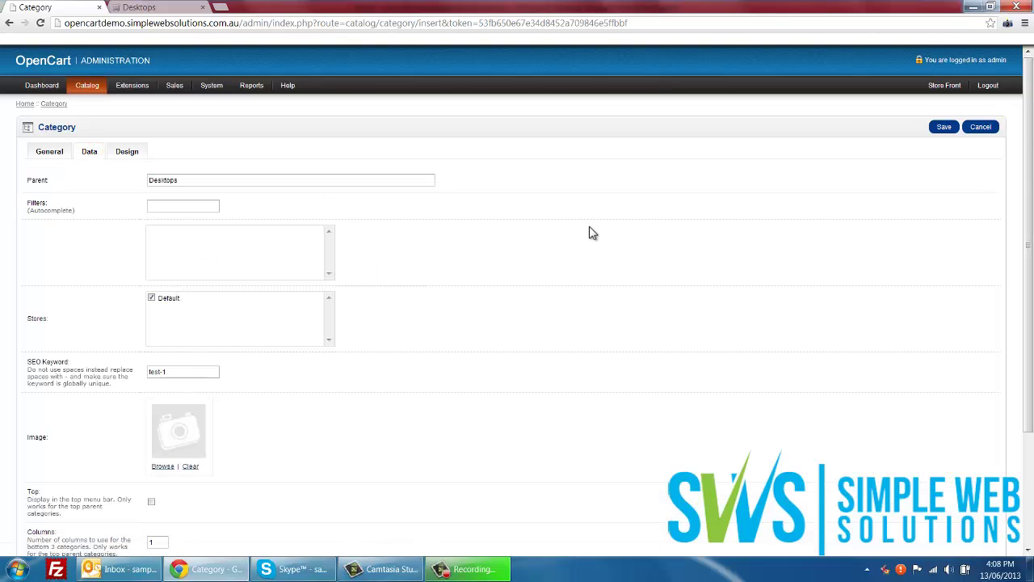
{"action": "scroll", "coordinate": [590, 232], "scroll_direction": "down", "scroll_amount": 1}
{"action": "scroll", "coordinate": [590, 232], "scroll_direction": "up", "scroll_amount": 1}
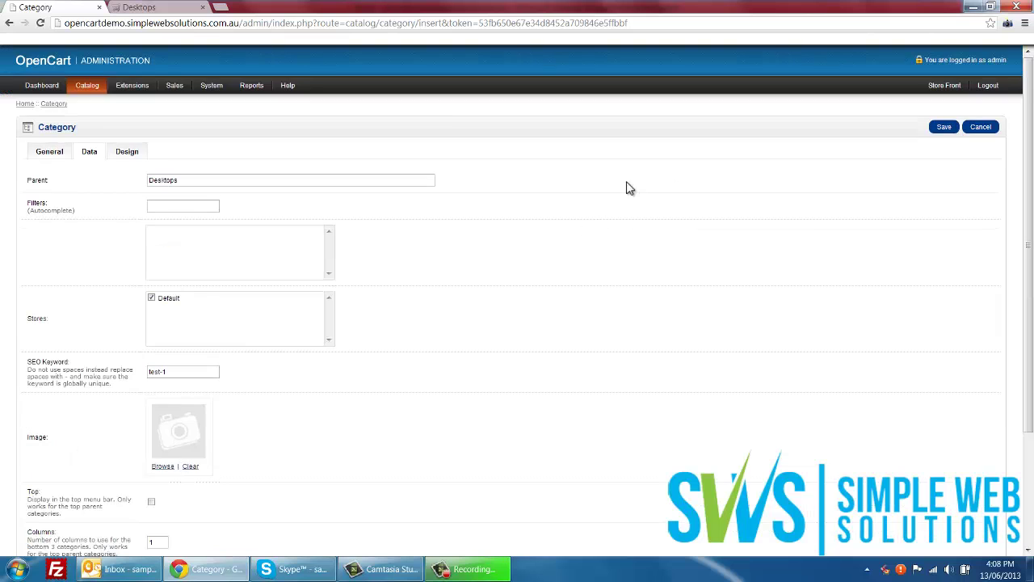
{"action": "left_click_drag", "start_coordinate": [924, 160], "coordinate": [936, 151]}
{"action": "left_click", "coordinate": [936, 151]}
{"action": "left_click", "coordinate": [943, 129]}
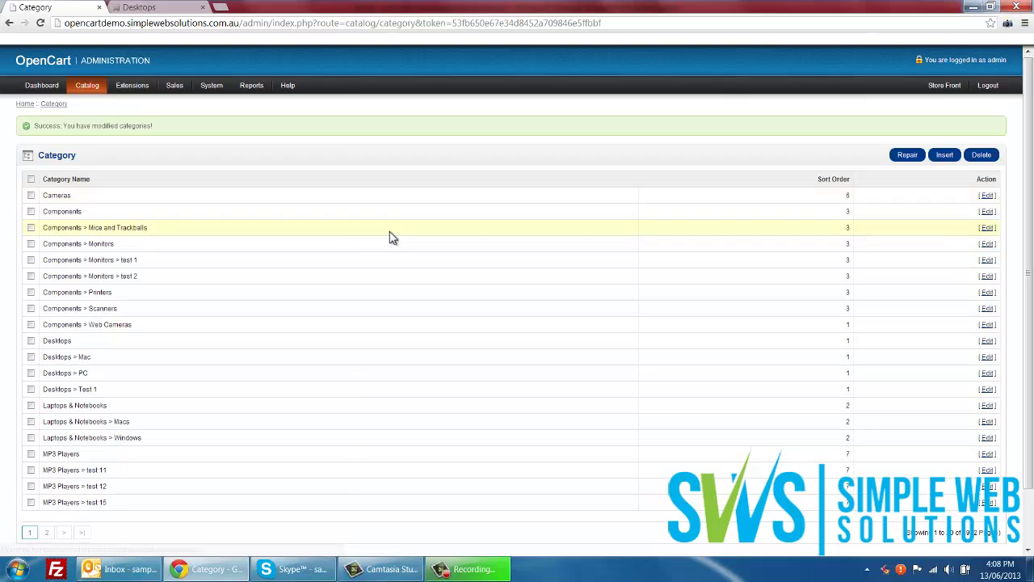
Find the Desktops > Test 1 entry in the category list and look over the list.
{"action": "scroll", "coordinate": [390, 235], "scroll_direction": "down", "scroll_amount": 1}
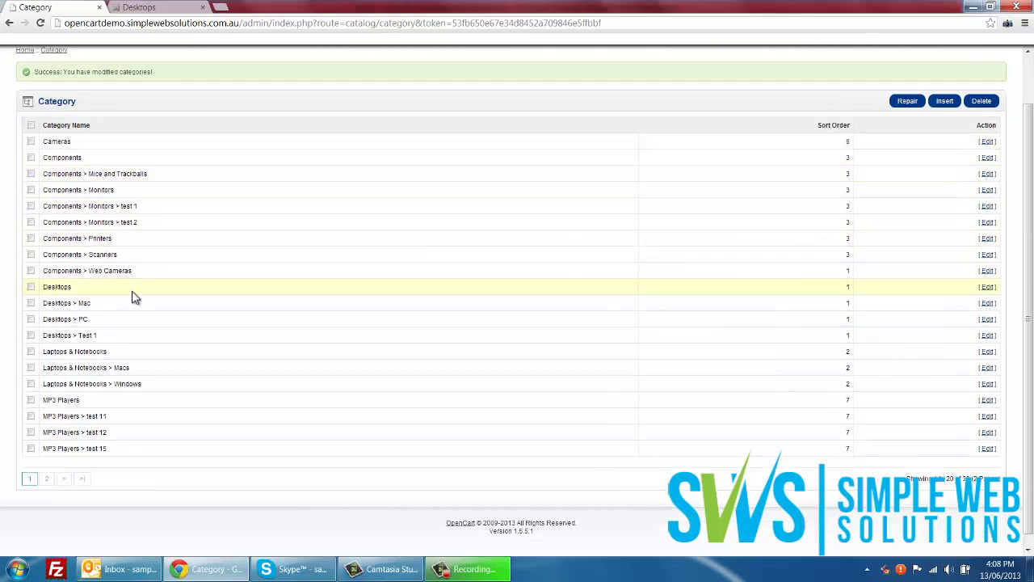
{"action": "left_click_drag", "start_coordinate": [98, 335], "coordinate": [42, 339]}
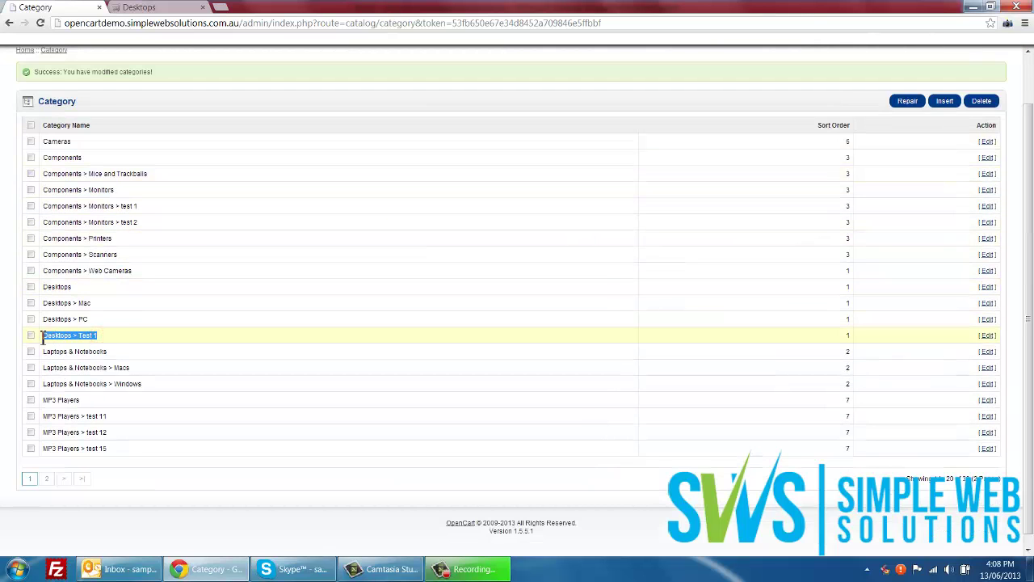
{"action": "left_click", "coordinate": [102, 335]}
{"action": "left_click", "coordinate": [122, 337]}
{"action": "scroll", "coordinate": [725, 336], "scroll_direction": "up", "scroll_amount": 1}
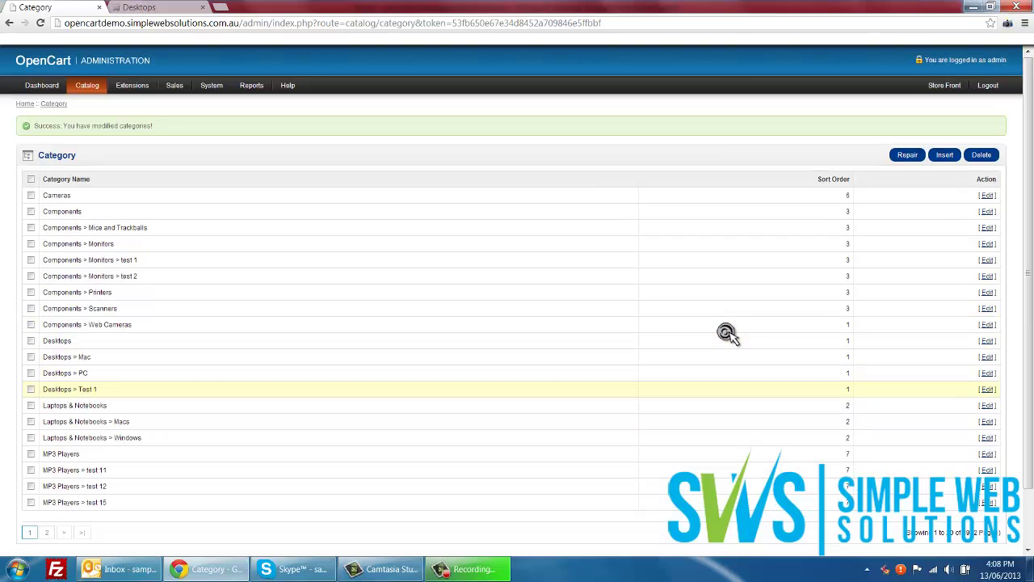
{"action": "scroll", "coordinate": [619, 255], "scroll_direction": "down", "scroll_amount": 1}
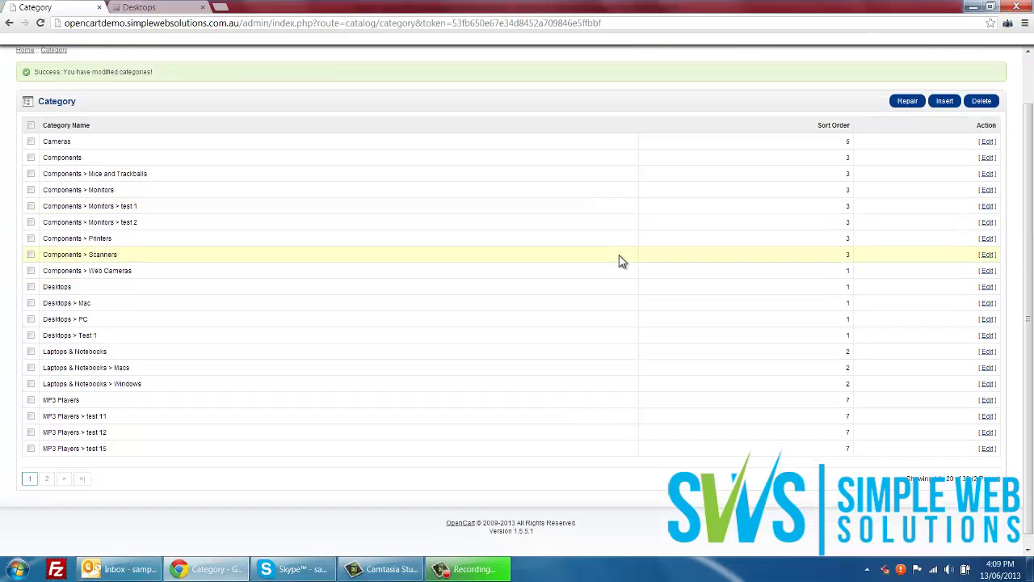
{"action": "scroll", "coordinate": [618, 259], "scroll_direction": "up", "scroll_amount": 1}
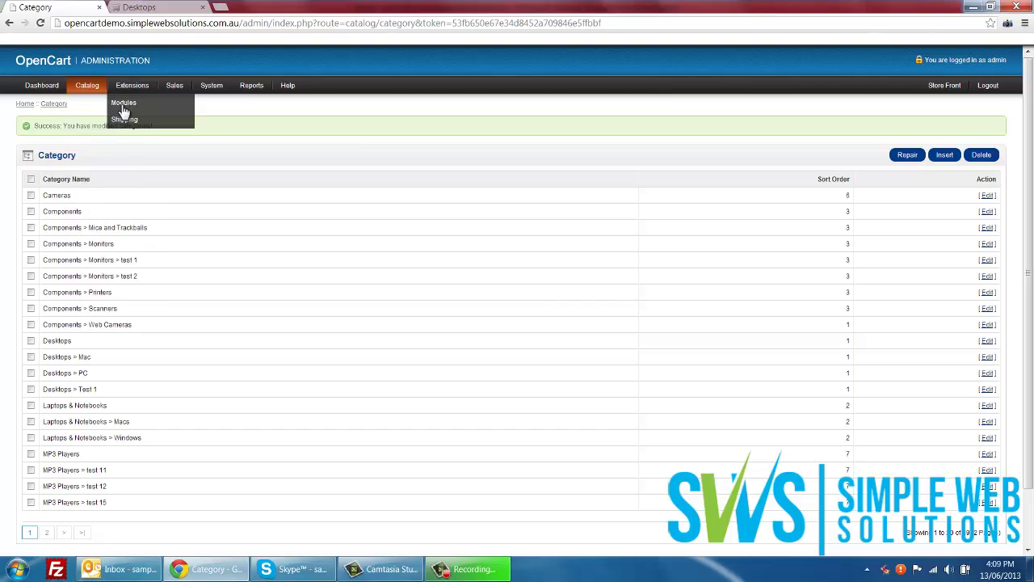
Insert a new manufacturer in the catalog and enter Manufacturer as its name.
{"action": "mouse_move", "coordinate": [89, 91]}
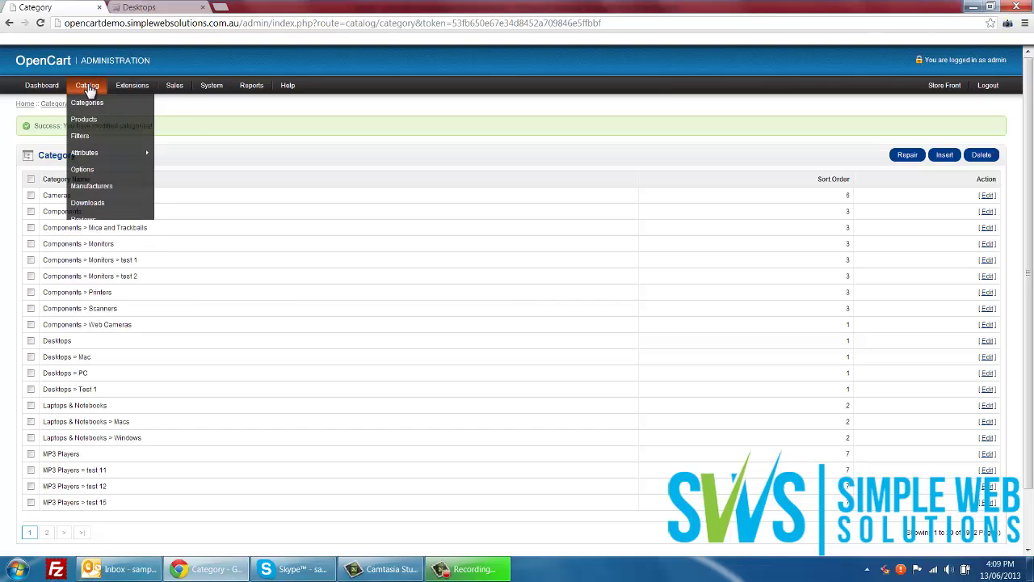
{"action": "left_click", "coordinate": [92, 188]}
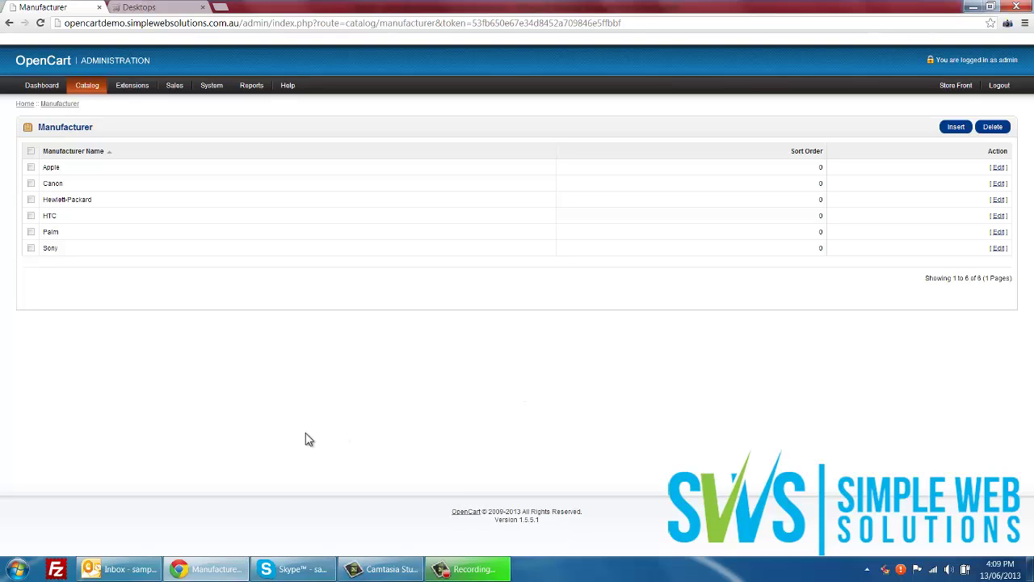
{"action": "left_click", "coordinate": [954, 131]}
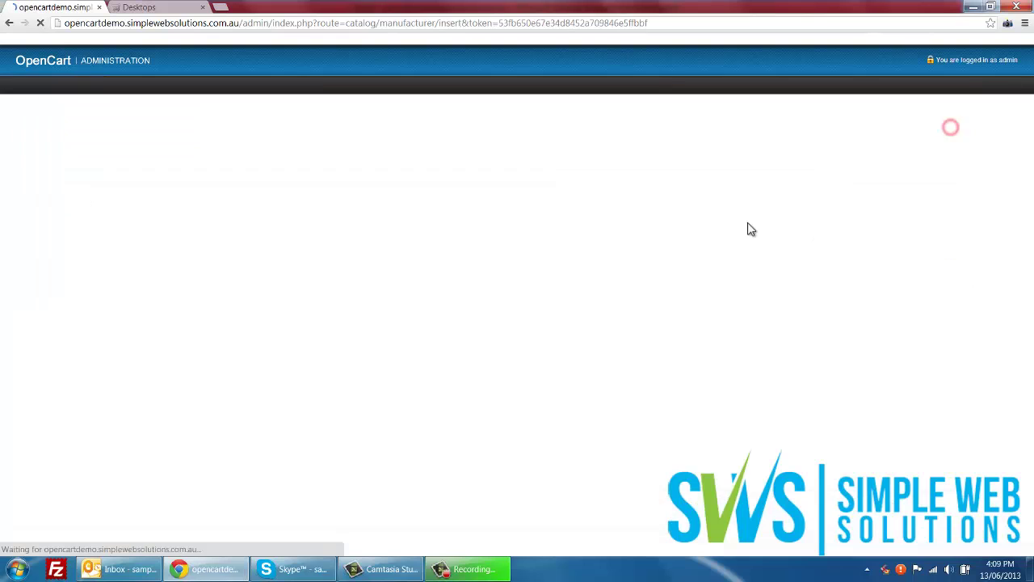
{"action": "left_click", "coordinate": [237, 181]}
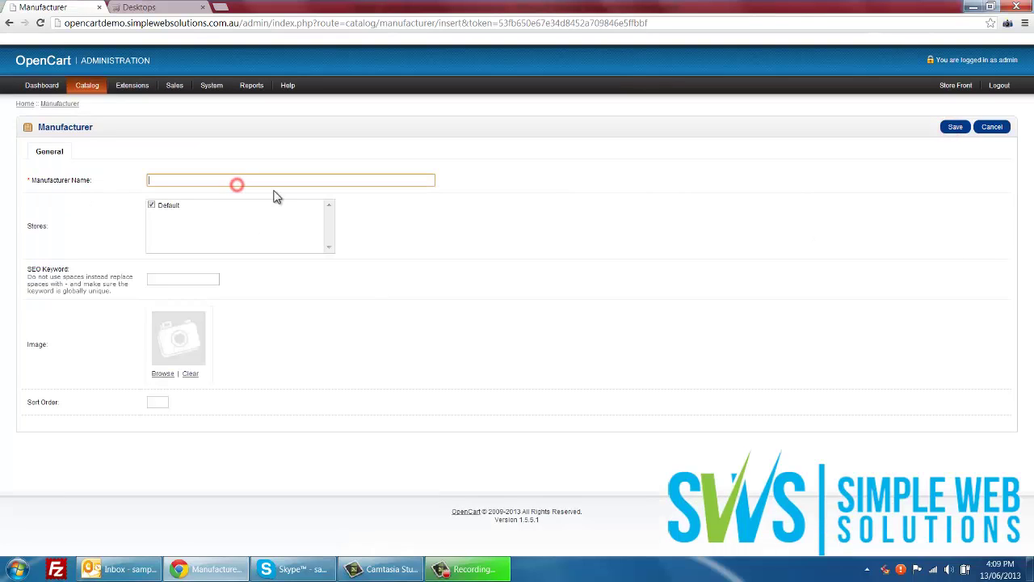
{"action": "type", "text": "Manufacturer"}
{"action": "left_click", "coordinate": [268, 208]}
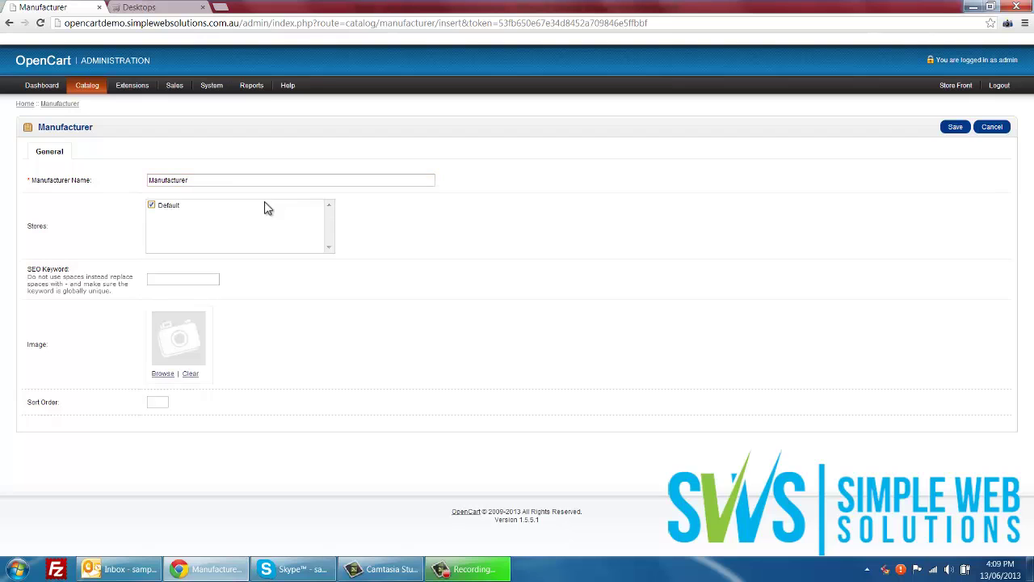
Enter manufacturer as the new manufacturer's SEO keyword.
{"action": "left_click", "coordinate": [202, 226]}
{"action": "left_click", "coordinate": [194, 279]}
{"action": "type", "text": "manufac"}
{"action": "type", "text": "ture"}
{"action": "key", "text": "BackSpace"}
{"action": "type", "text": "rer"}
Change the manufacturer's name to Manufacturer 1 and its SEO keyword to manufacturer-1.
{"action": "left_click", "coordinate": [209, 179]}
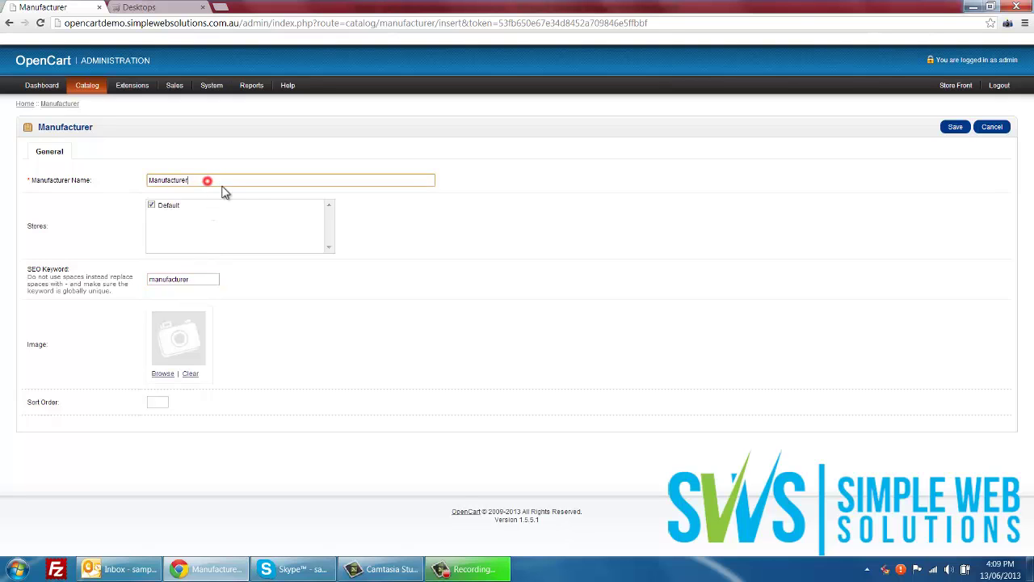
{"action": "type", "text": "1"}
{"action": "left_click", "coordinate": [210, 278]}
{"action": "type", "text": "-1"}
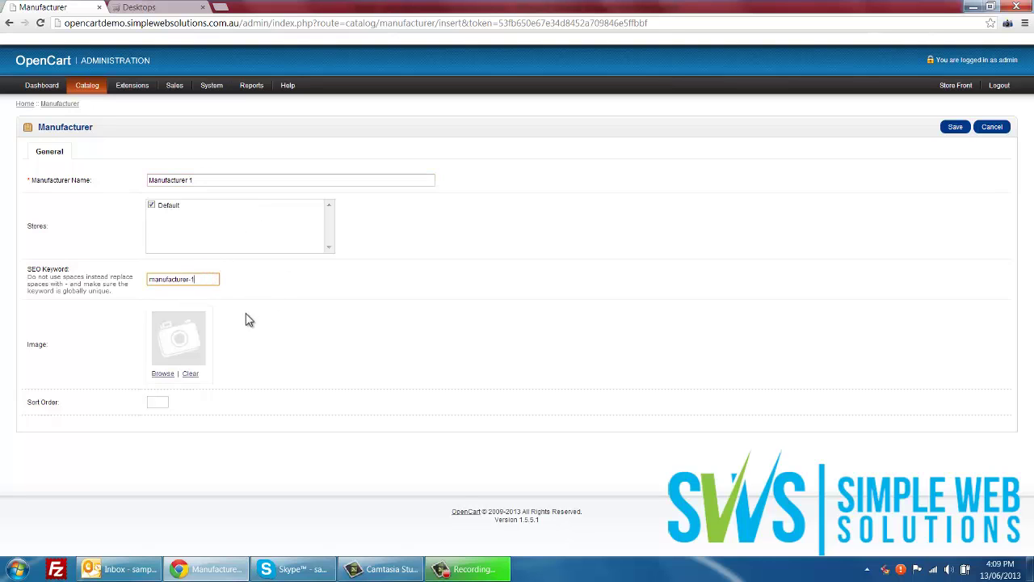
{"action": "left_click", "coordinate": [253, 357]}
Open the Brands page in the storefront to examine how manufacturers are listed.
{"action": "left_click", "coordinate": [177, 7]}
{"action": "scroll", "coordinate": [241, 283], "scroll_direction": "down", "scroll_amount": 10}
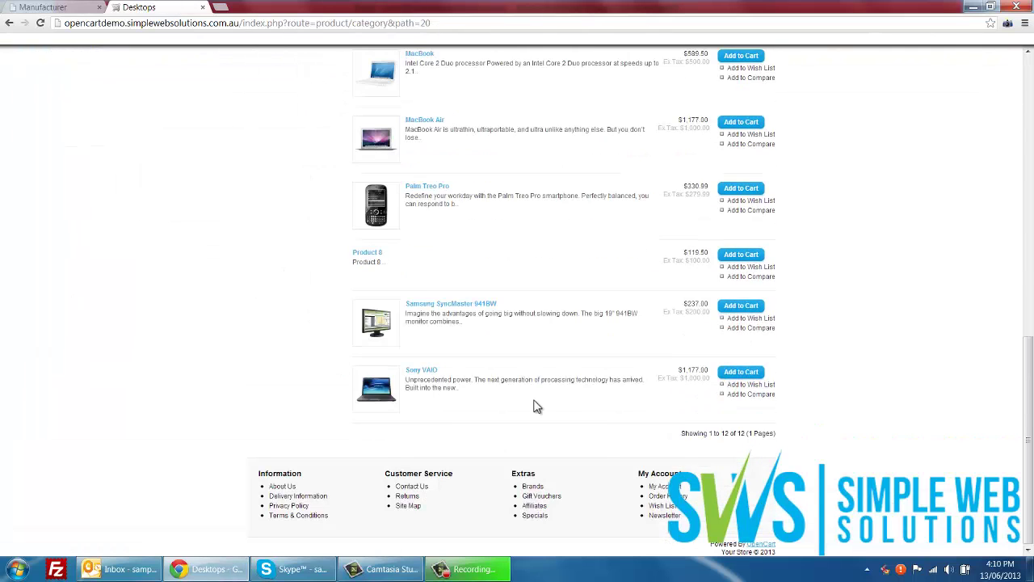
{"action": "left_click", "coordinate": [533, 488]}
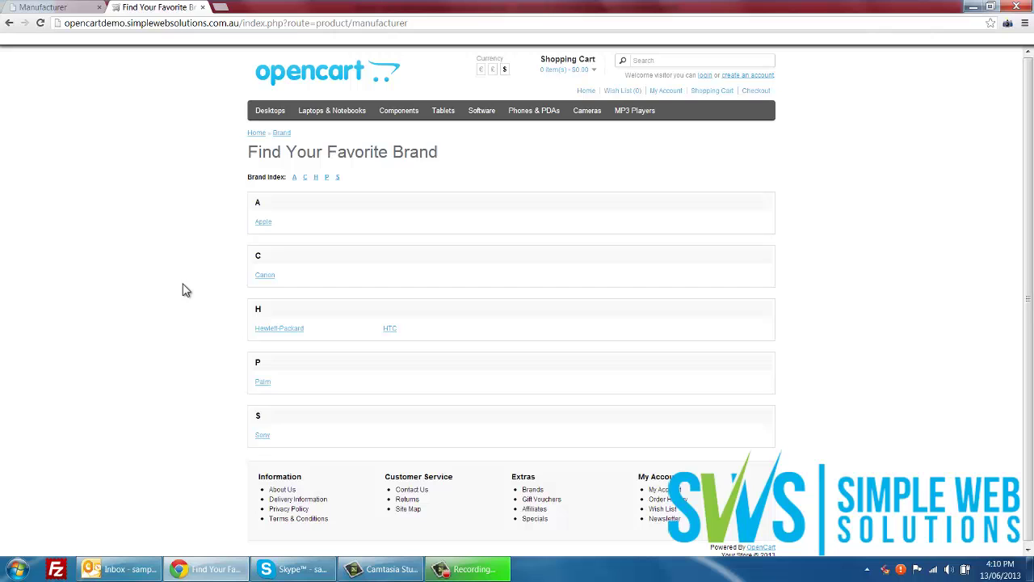
Open the Apple brand page in a new browser tab and look through its products.
{"action": "right_click", "coordinate": [267, 224]}
{"action": "left_click", "coordinate": [278, 238]}
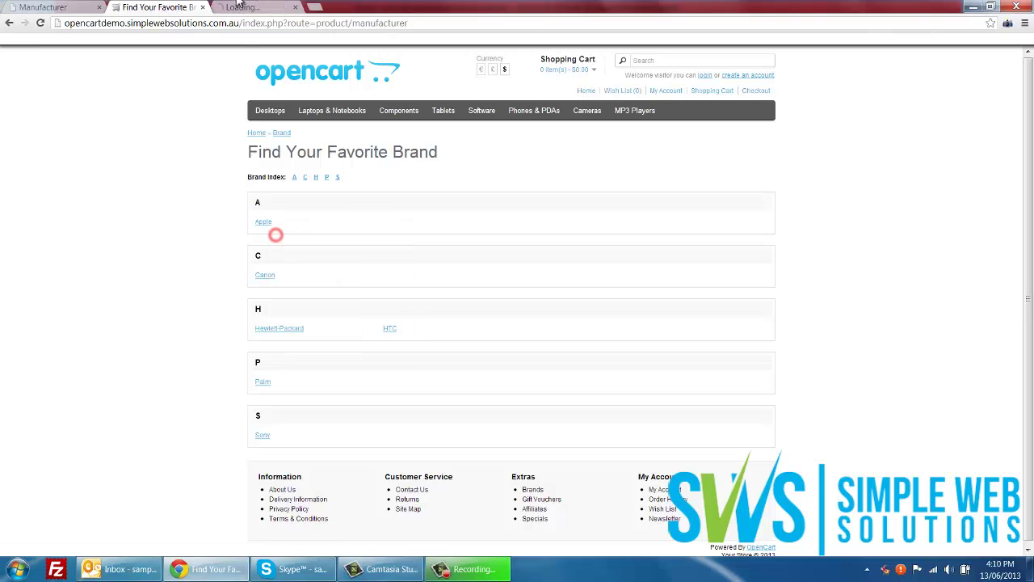
{"action": "key", "text": "ctrl+Tab"}
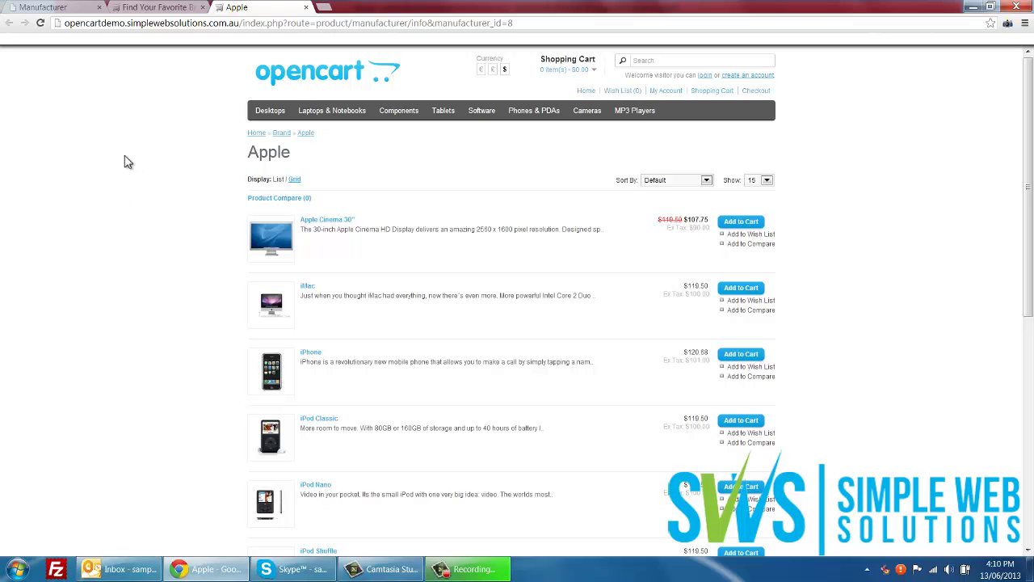
{"action": "scroll", "coordinate": [198, 222], "scroll_direction": "down", "scroll_amount": 4}
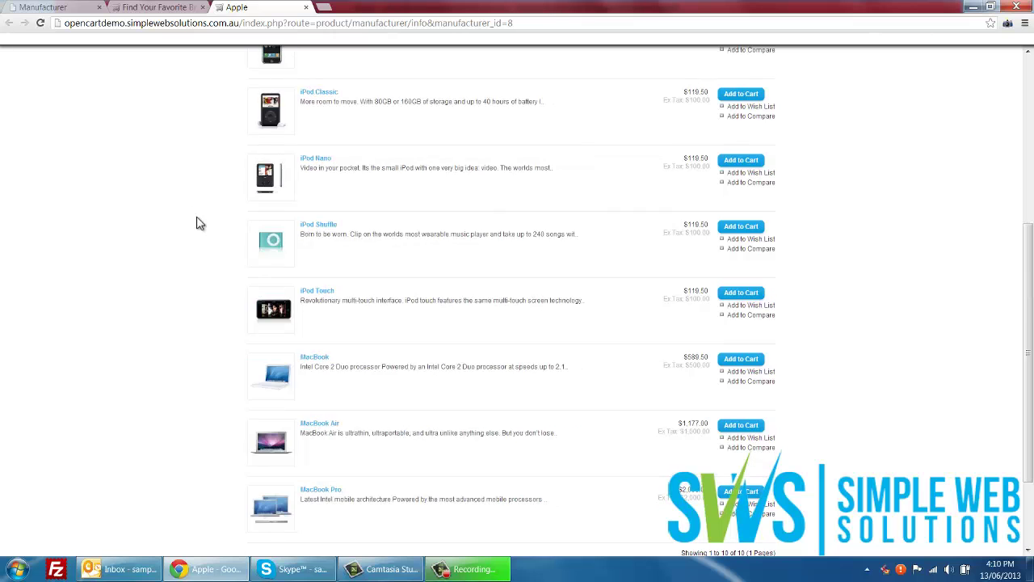
{"action": "scroll", "coordinate": [200, 224], "scroll_direction": "down", "scroll_amount": 2}
{"action": "scroll", "coordinate": [200, 227], "scroll_direction": "up", "scroll_amount": 6}
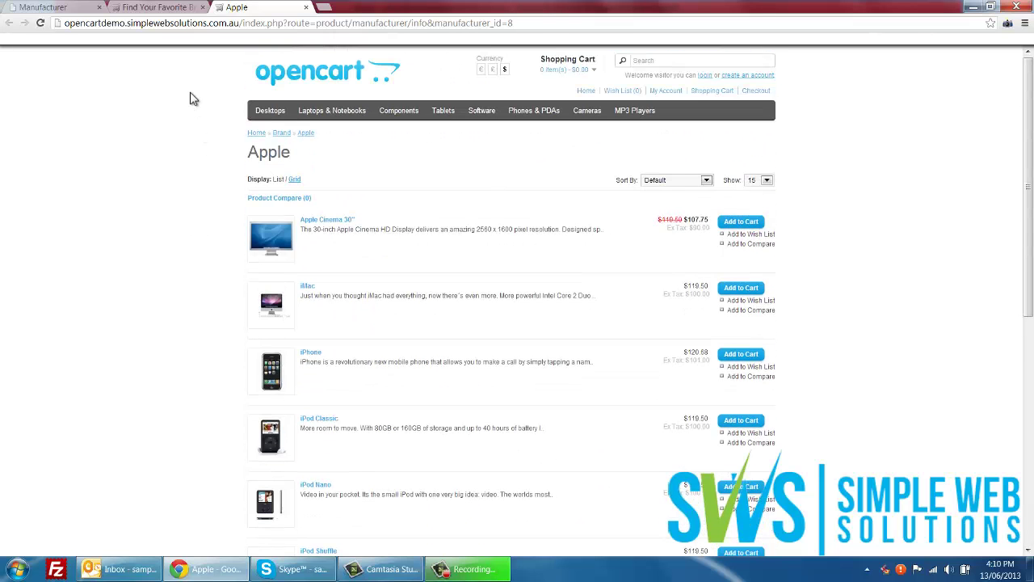
Examine the Apple Cinema 30" product page from the Apple brand list, then close it and return the storefront to its home page.
{"action": "scroll", "coordinate": [231, 215], "scroll_direction": "down", "scroll_amount": 2}
{"action": "scroll", "coordinate": [234, 216], "scroll_direction": "up", "scroll_amount": 2}
{"action": "left_click", "coordinate": [187, 7]}
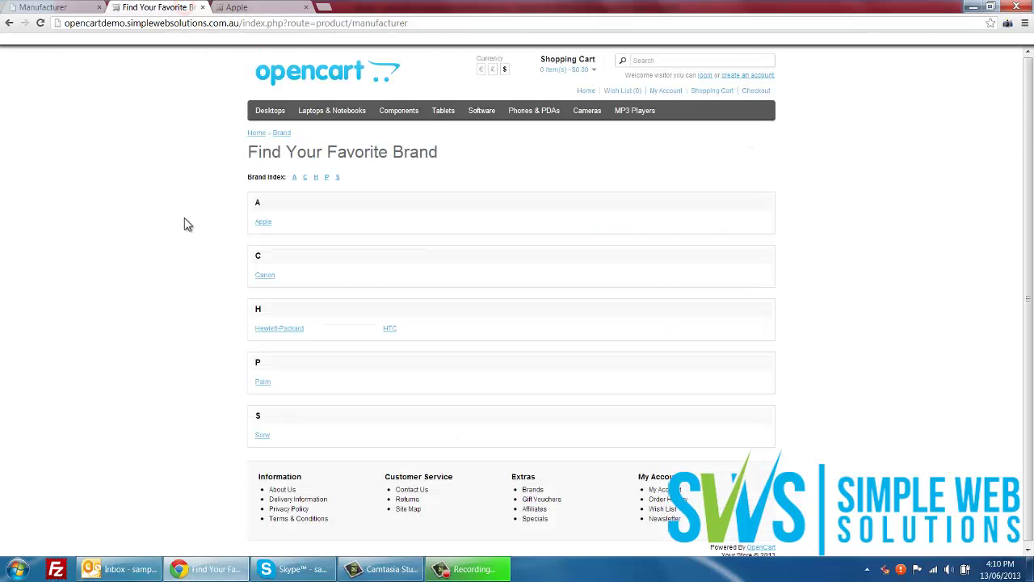
{"action": "left_click", "coordinate": [262, 7]}
{"action": "left_click", "coordinate": [309, 220]}
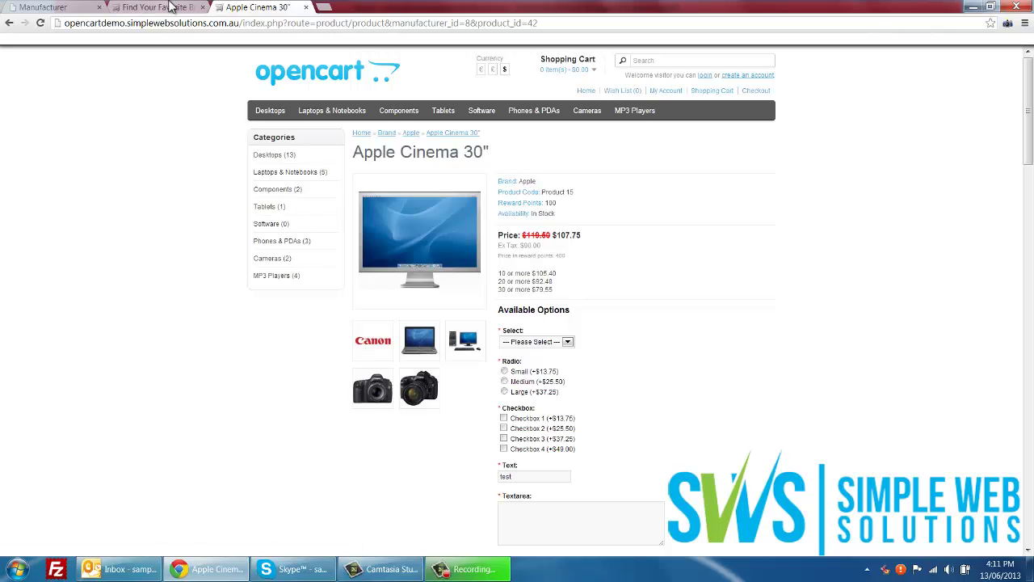
{"action": "left_click", "coordinate": [306, 8]}
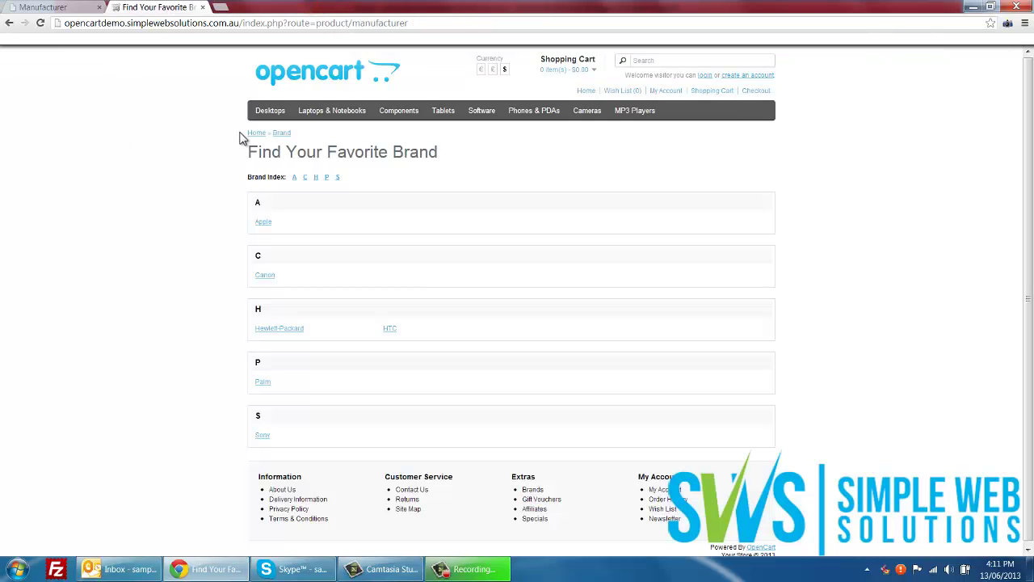
{"action": "left_click", "coordinate": [307, 75]}
Save the new Manufacturer 1 record in the admin.
{"action": "left_click", "coordinate": [64, 7]}
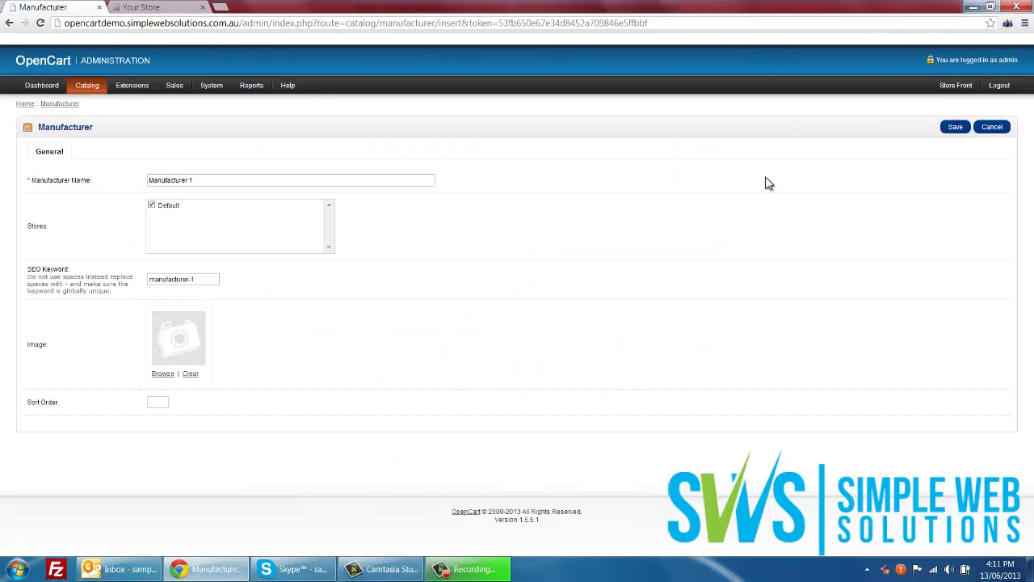
{"action": "left_click", "coordinate": [954, 128]}
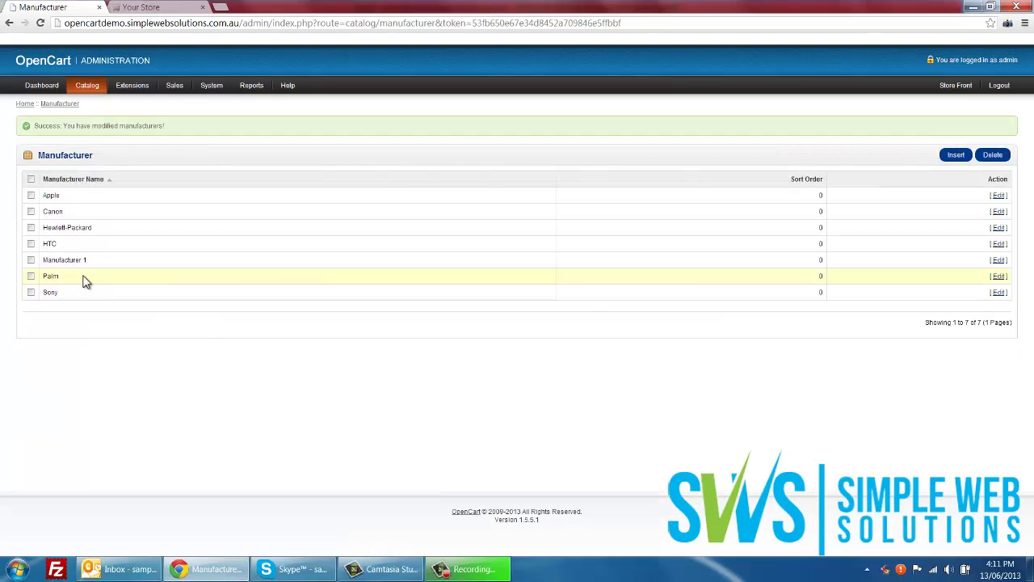
Open the catalog's product Options list in the admin.
{"action": "mouse_move", "coordinate": [77, 88]}
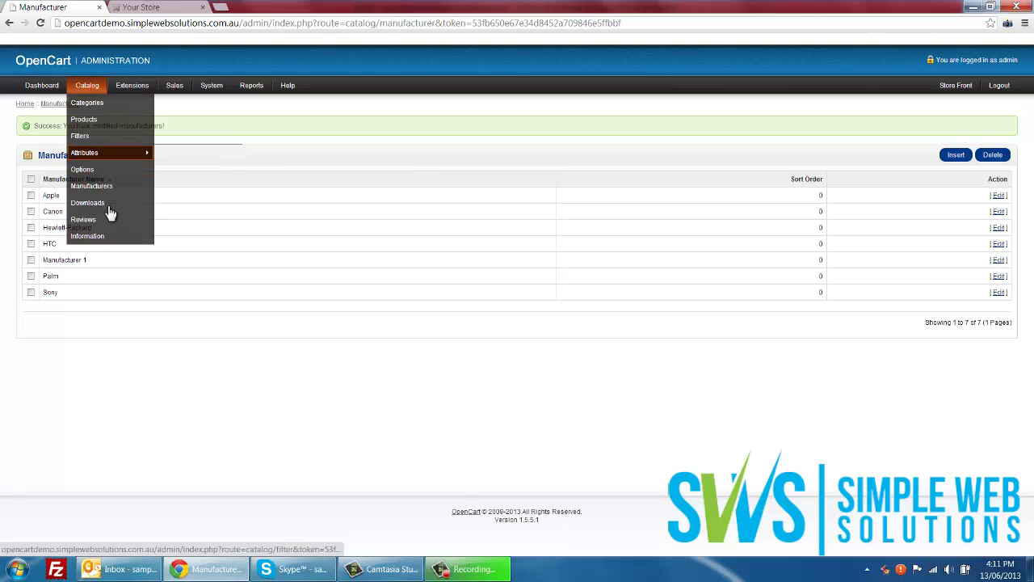
{"action": "mouse_move", "coordinate": [124, 158]}
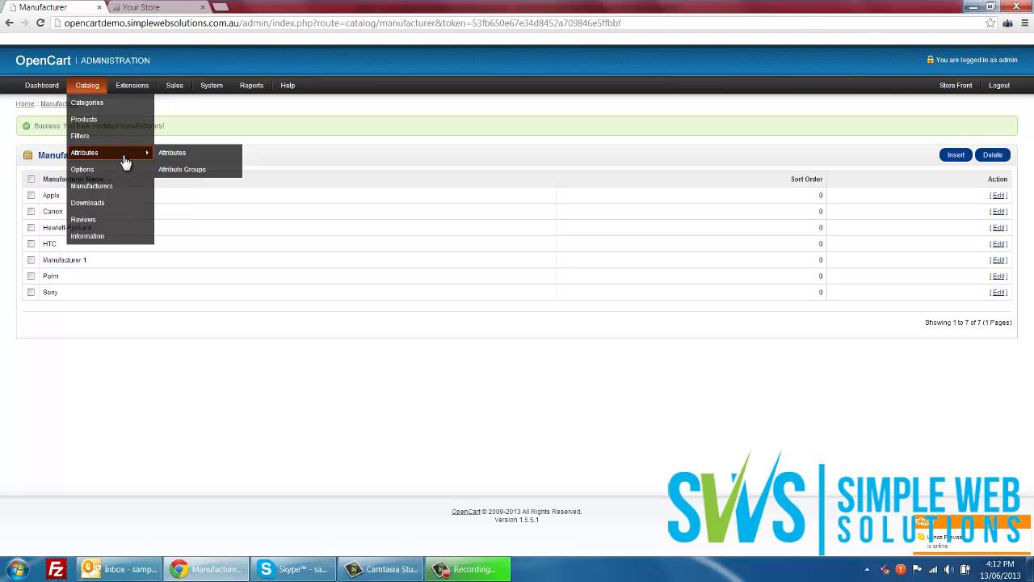
{"action": "left_click", "coordinate": [89, 169]}
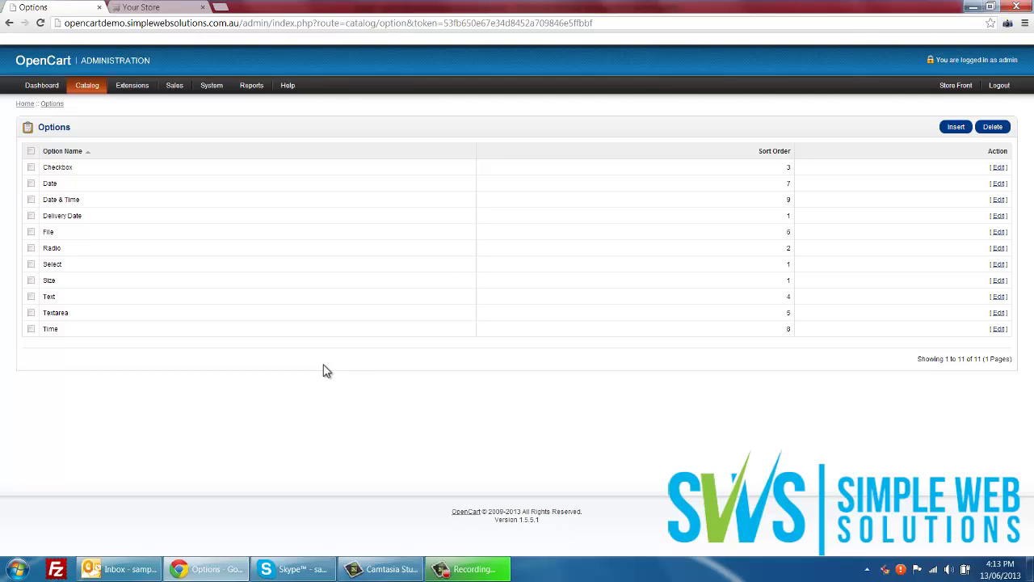
{"action": "left_click_drag", "start_coordinate": [326, 363], "coordinate": [298, 390]}
{"action": "left_click", "coordinate": [298, 390]}
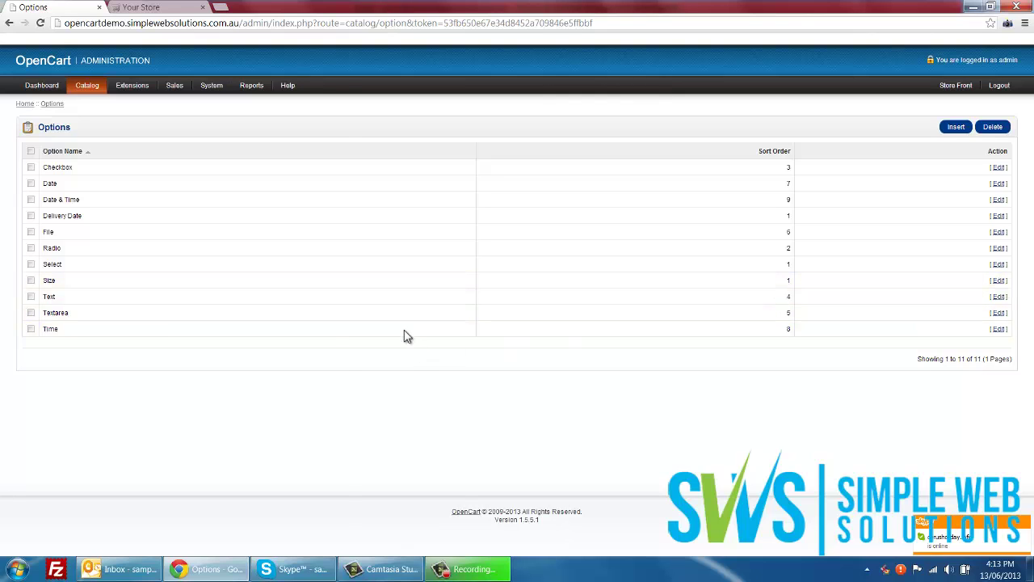
Open the Size option for editing and review its values and the available option types.
{"action": "left_click", "coordinate": [1000, 282]}
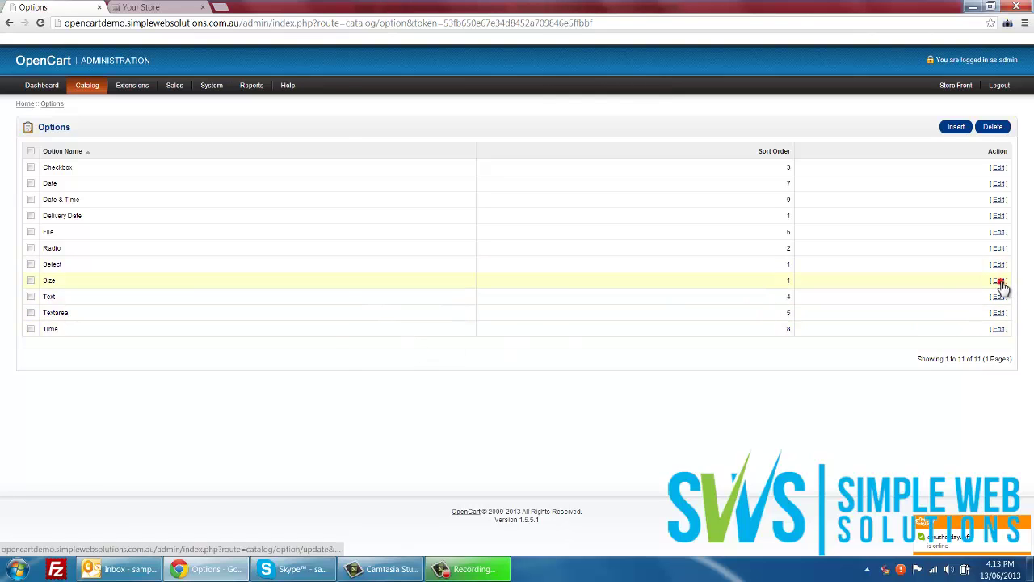
{"action": "scroll", "coordinate": [415, 375], "scroll_direction": "down", "scroll_amount": 1}
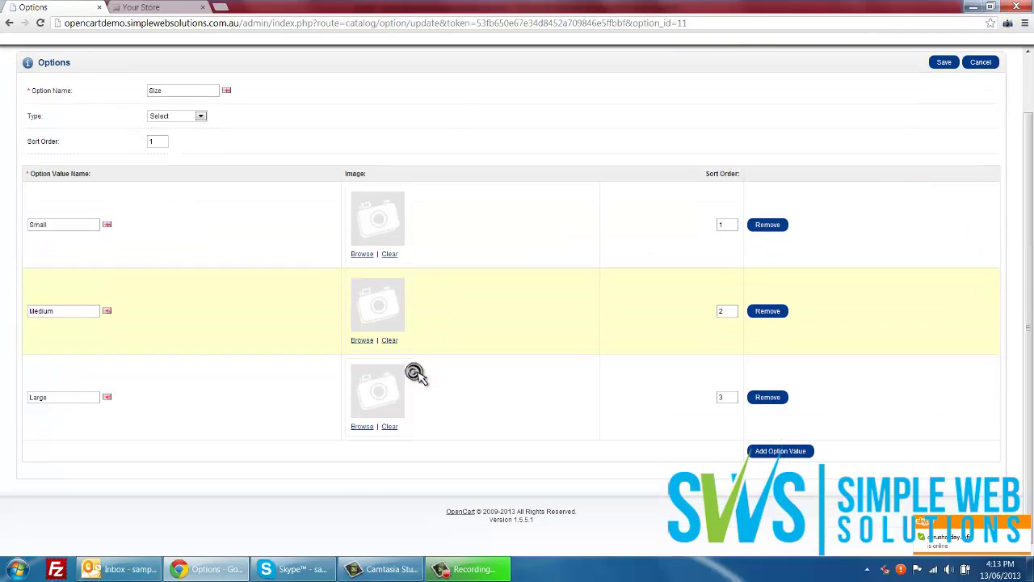
{"action": "scroll", "coordinate": [414, 373], "scroll_direction": "up", "scroll_amount": 1}
{"action": "scroll", "coordinate": [540, 314], "scroll_direction": "down", "scroll_amount": 1}
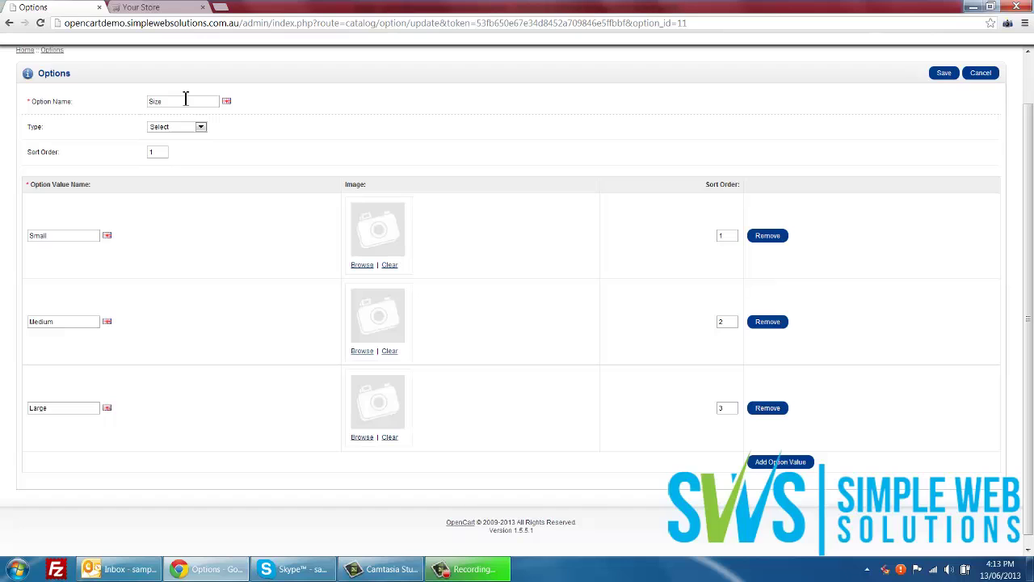
{"action": "left_click", "coordinate": [184, 129]}
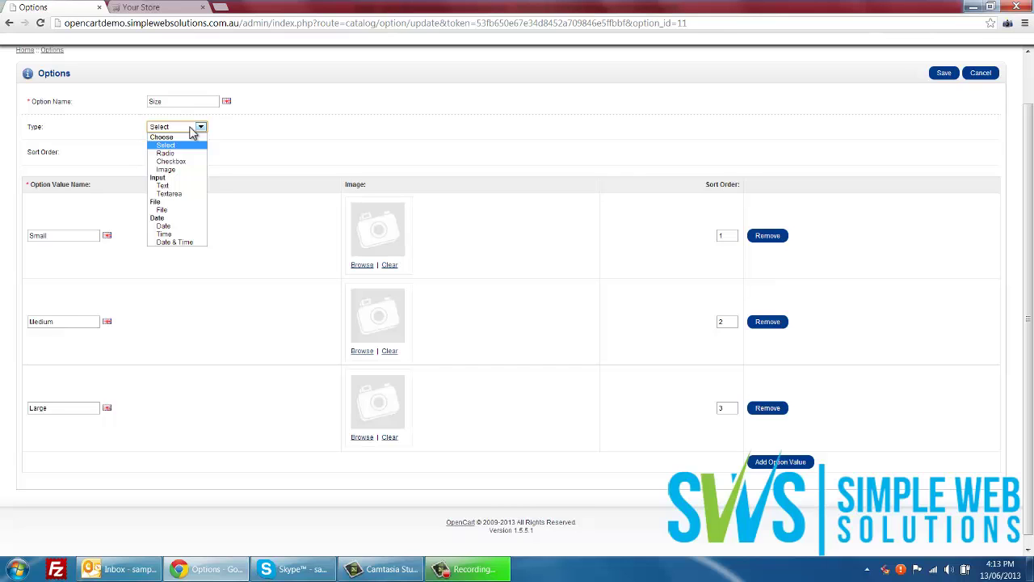
Open the Apple Cinema 30" product page in the storefront and examine the choices in its Select option.
{"action": "left_click", "coordinate": [150, 6]}
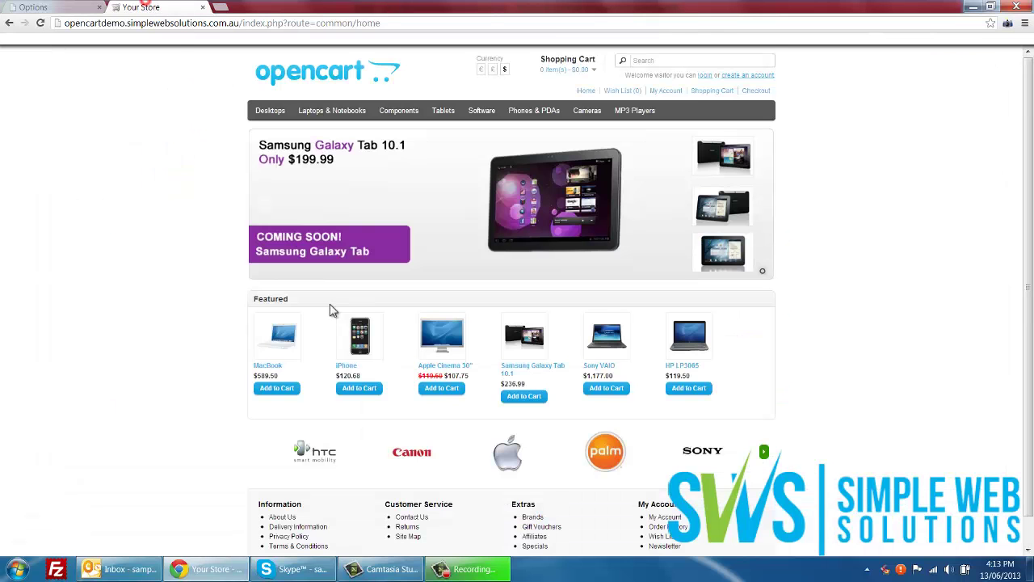
{"action": "left_click", "coordinate": [288, 339]}
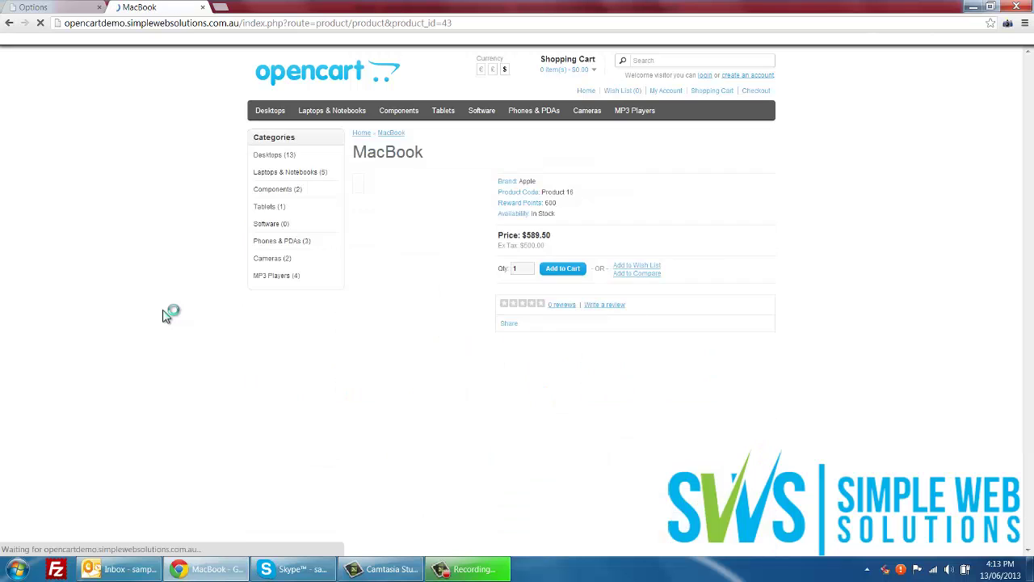
{"action": "left_click", "coordinate": [9, 23]}
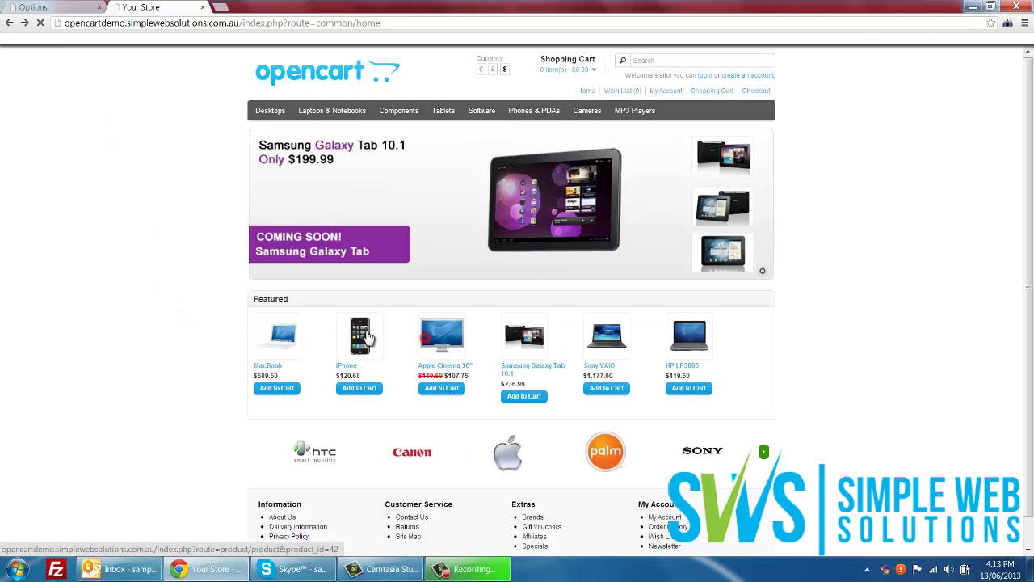
{"action": "left_click", "coordinate": [428, 339]}
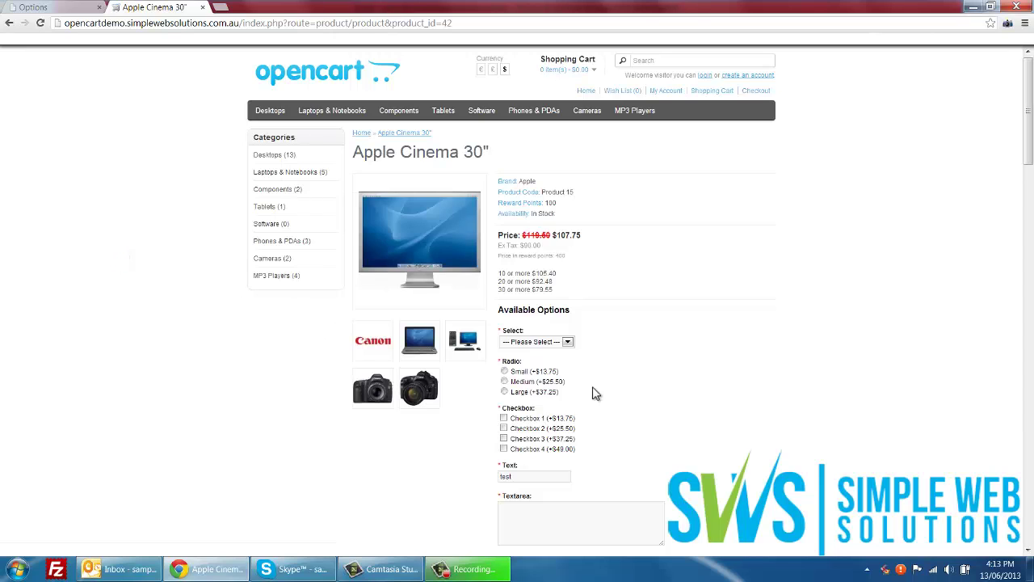
{"action": "left_click", "coordinate": [565, 342]}
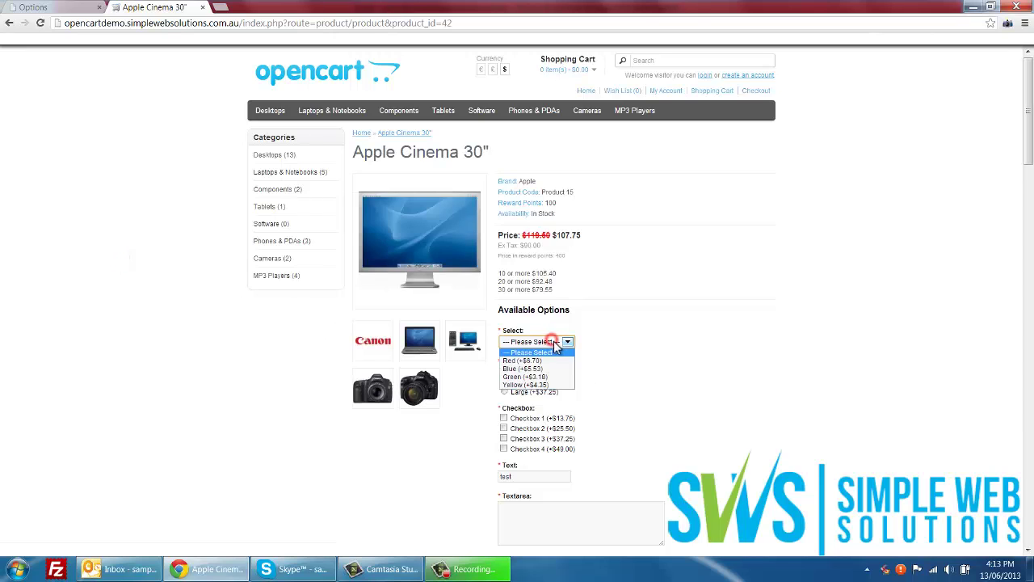
{"action": "left_click", "coordinate": [563, 341]}
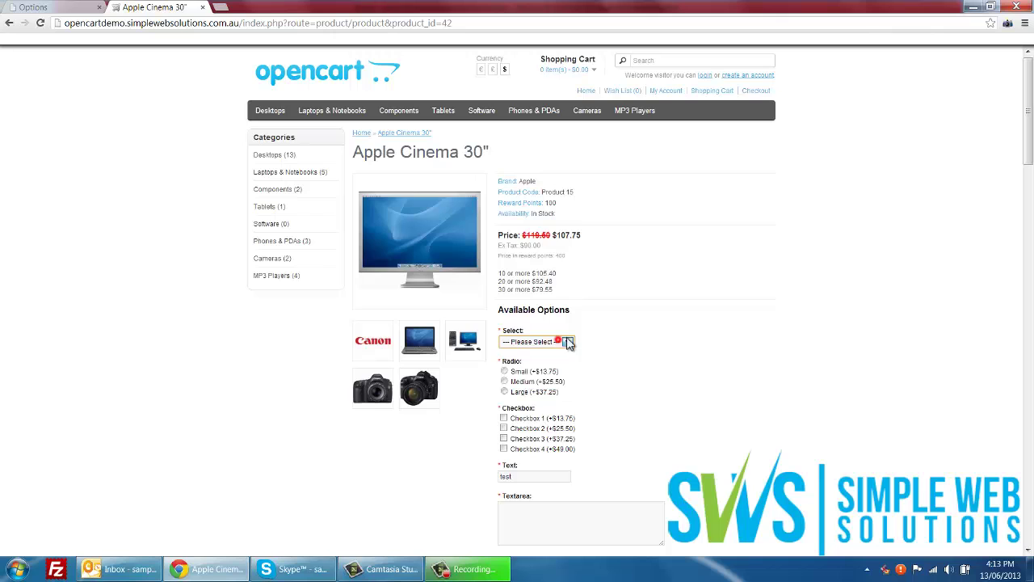
{"action": "scroll", "coordinate": [619, 344], "scroll_direction": "down", "scroll_amount": 1}
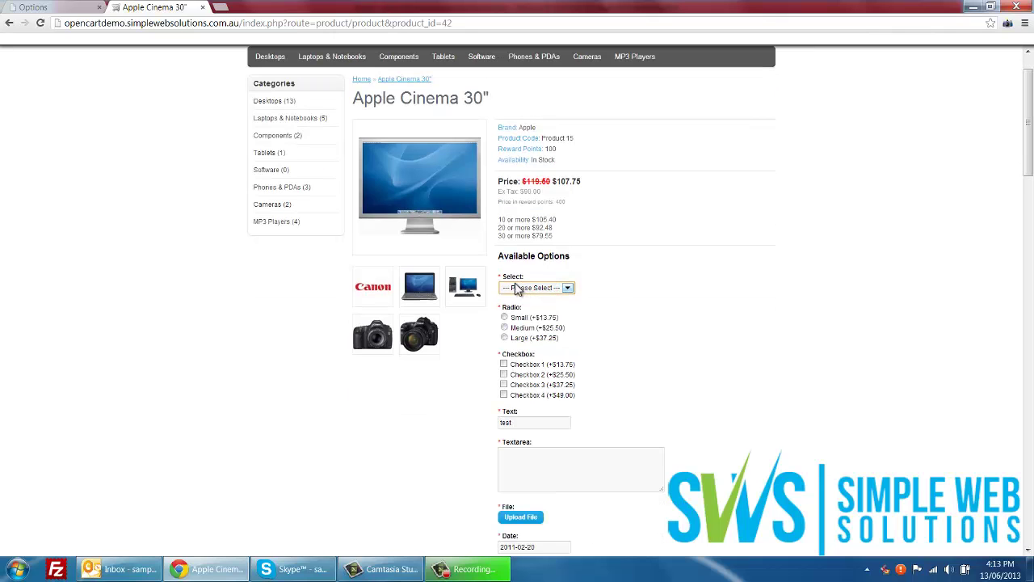
Compare the admin's option types with the option fields on the Apple Cinema 30" storefront page, and reload that page.
{"action": "left_click", "coordinate": [53, 7]}
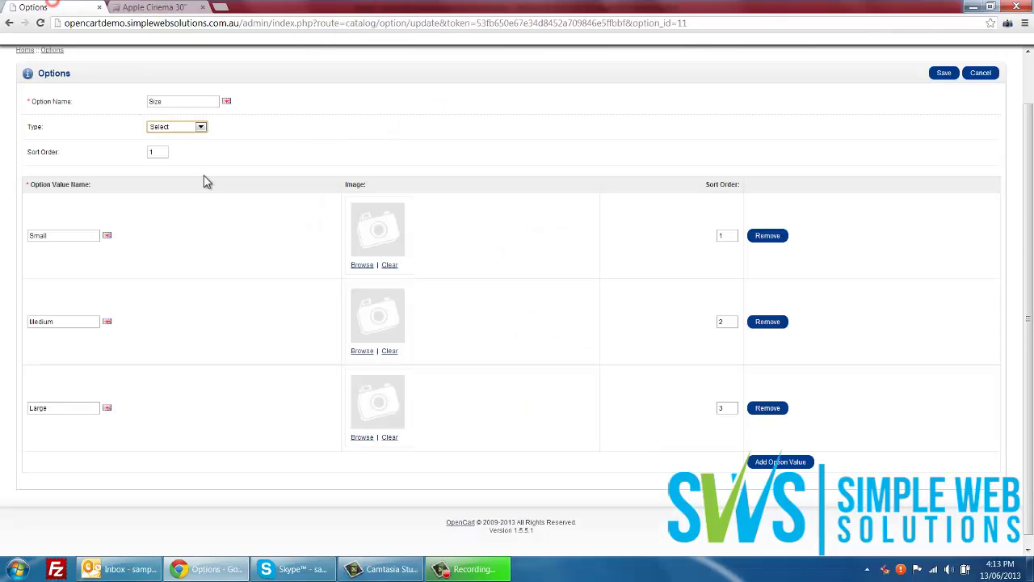
{"action": "left_click", "coordinate": [198, 130]}
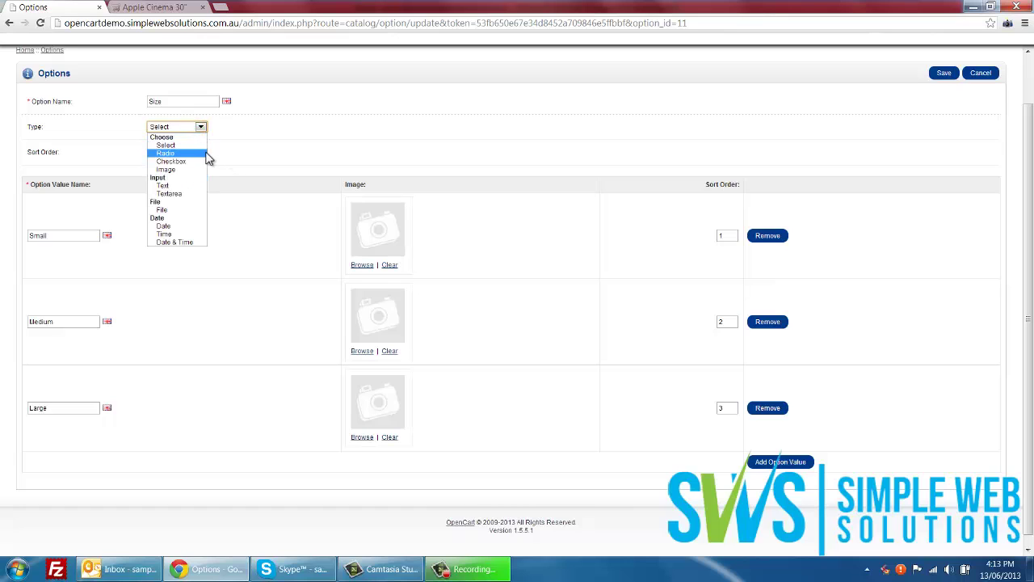
{"action": "left_click", "coordinate": [155, 8]}
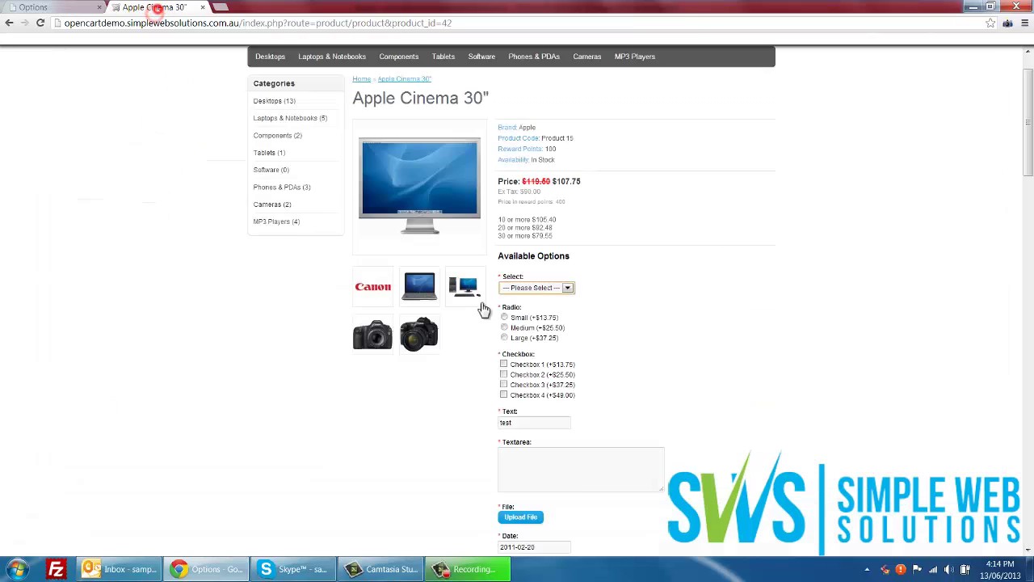
{"action": "left_click", "coordinate": [541, 288]}
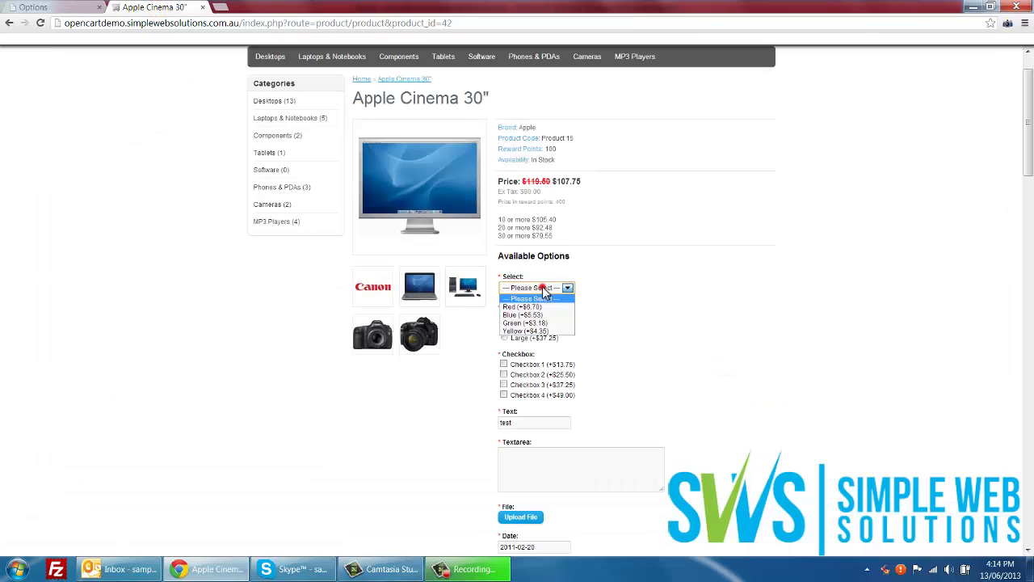
{"action": "left_click", "coordinate": [567, 289]}
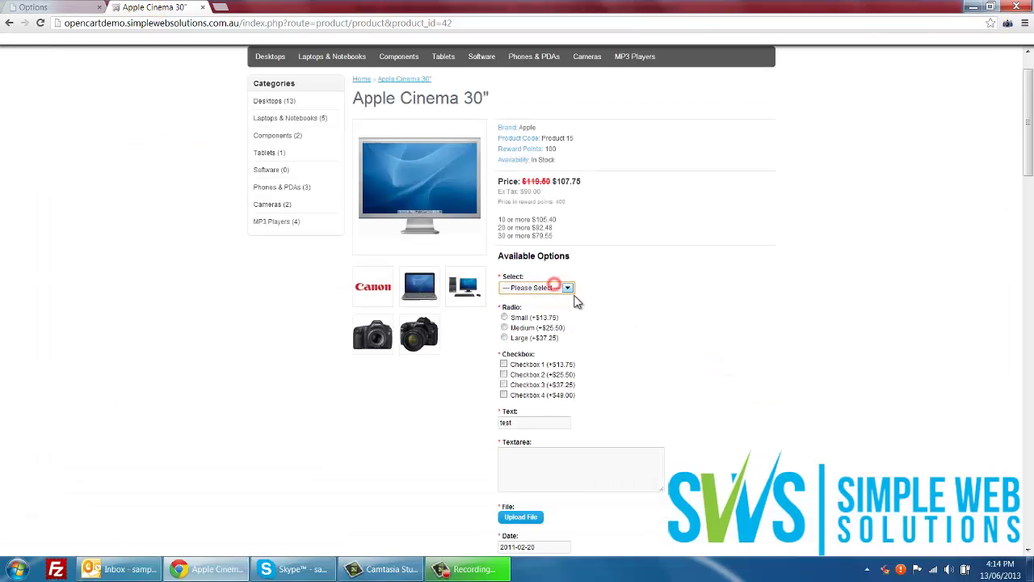
{"action": "scroll", "coordinate": [576, 299], "scroll_direction": "down", "scroll_amount": 1}
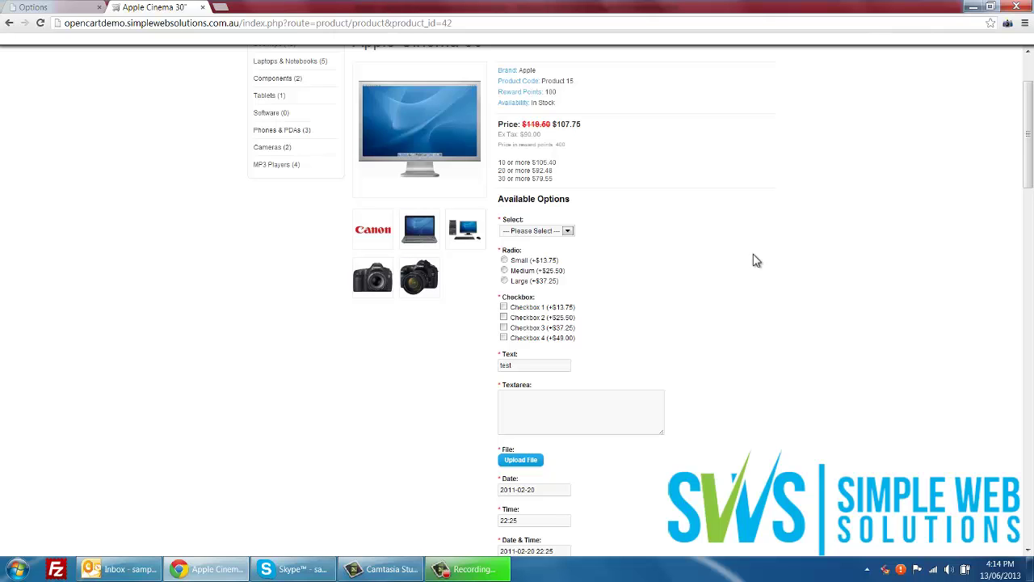
{"action": "key", "text": "F5"}
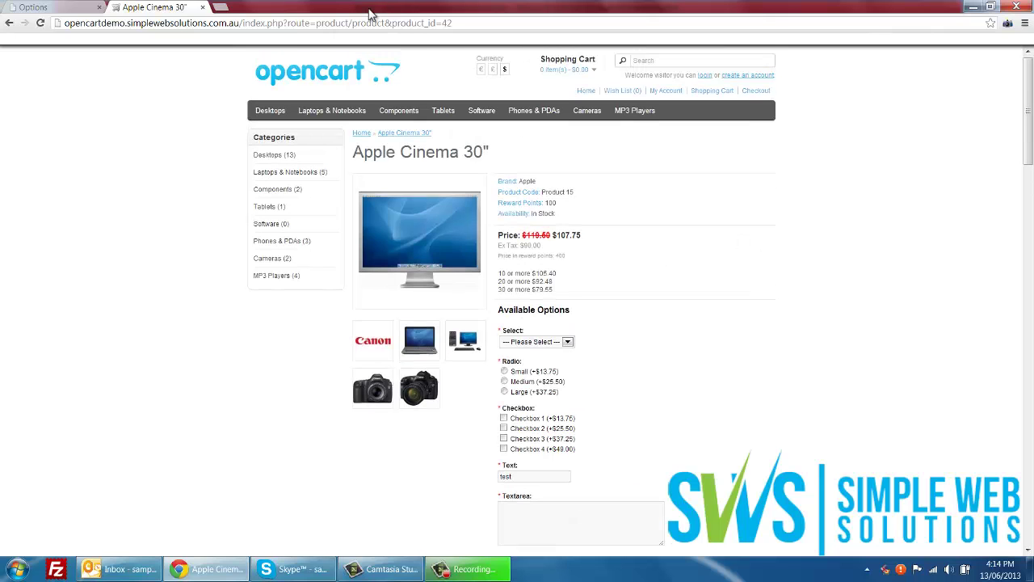
Return to the Size option in the admin and choose Select as its type.
{"action": "left_click", "coordinate": [32, 7]}
{"action": "left_click", "coordinate": [199, 129]}
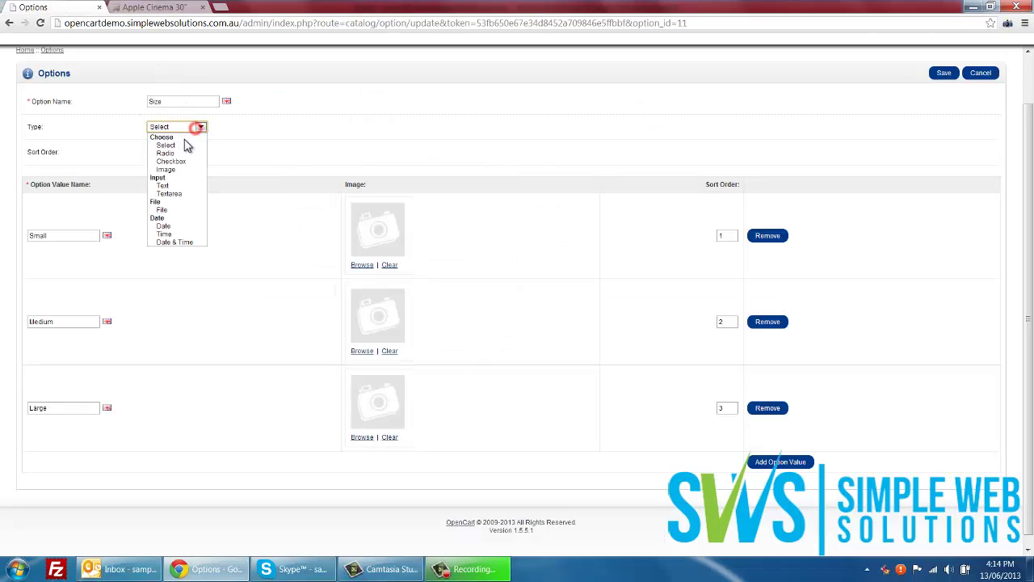
{"action": "left_click", "coordinate": [180, 144]}
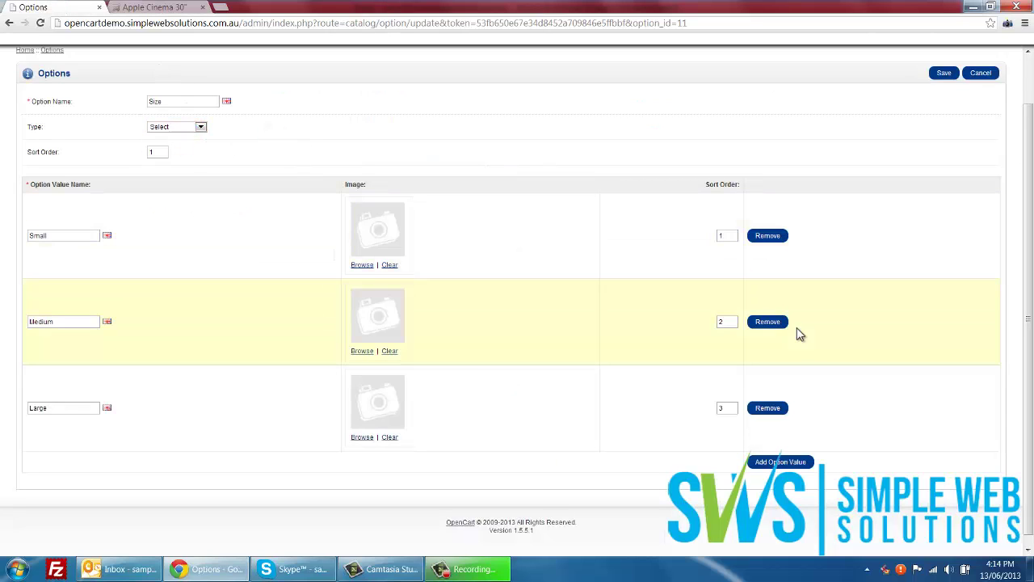
Add a new option value named Extra Large to the Size option.
{"action": "left_click", "coordinate": [780, 462]}
{"action": "scroll", "coordinate": [589, 307], "scroll_direction": "down", "scroll_amount": 2}
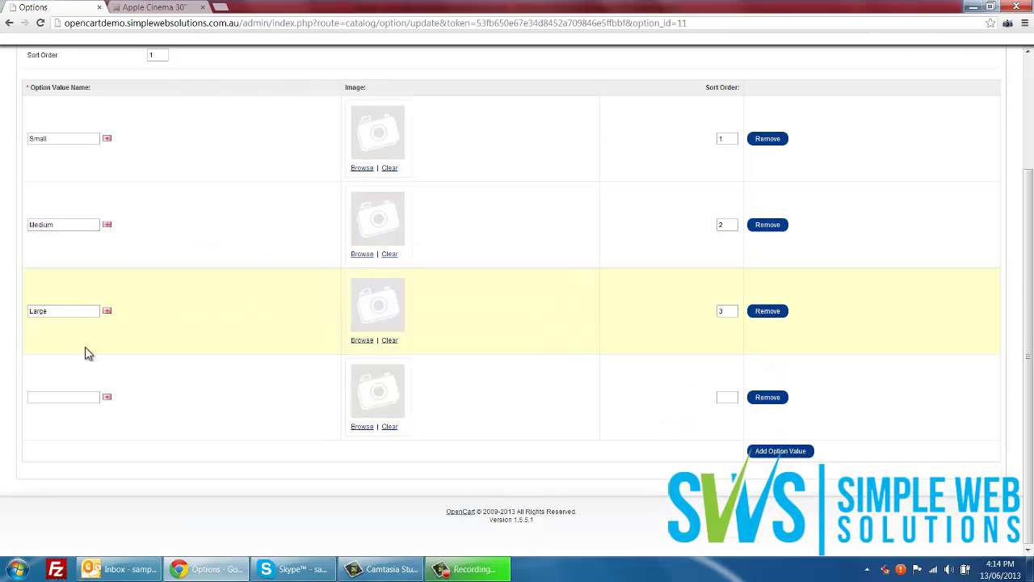
{"action": "left_click", "coordinate": [63, 398]}
{"action": "type", "text": "Extra Large"}
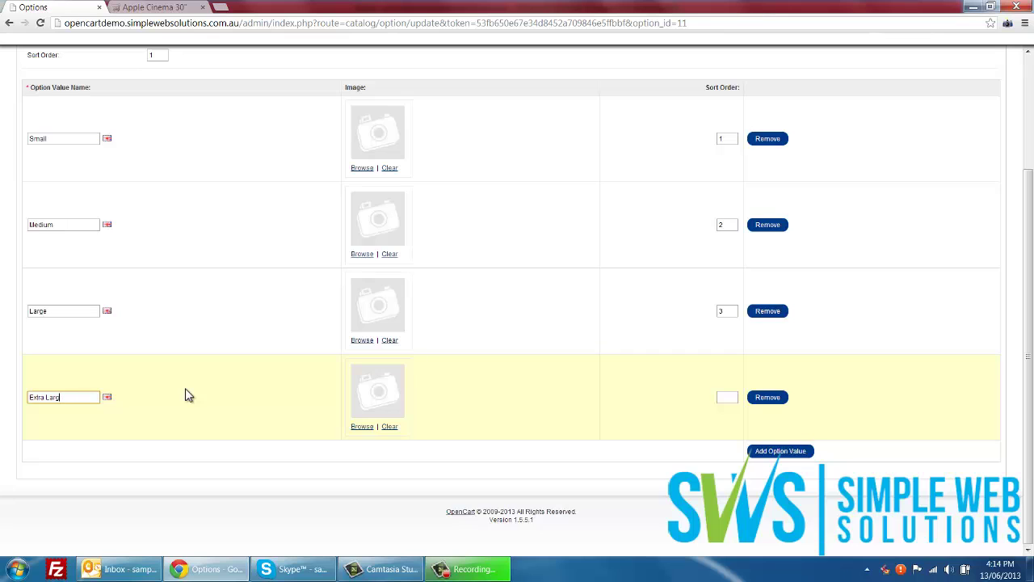
{"action": "left_click", "coordinate": [221, 391]}
{"action": "scroll", "coordinate": [431, 377], "scroll_direction": "up", "scroll_amount": 2}
{"action": "left_click", "coordinate": [185, 182]}
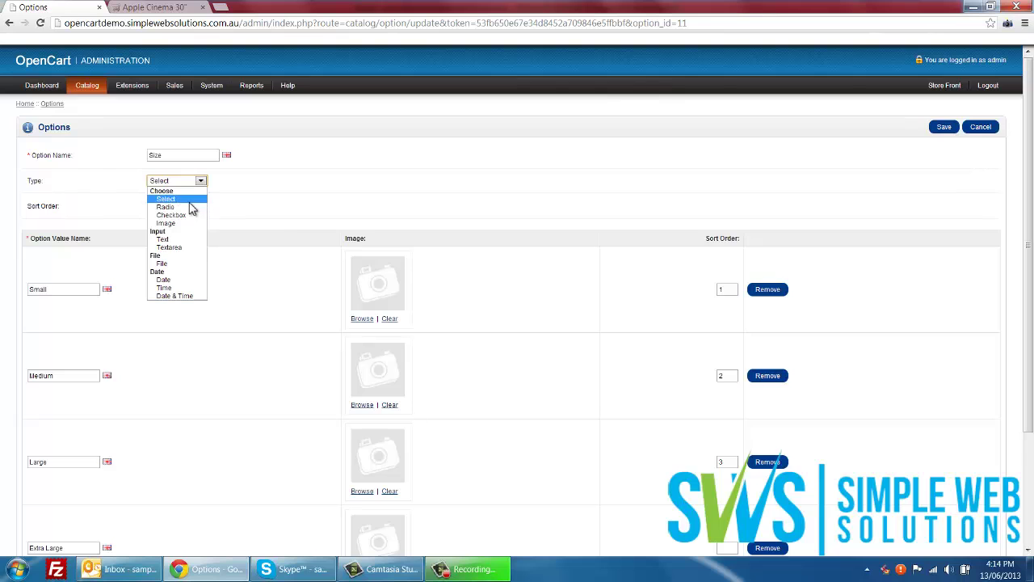
{"action": "left_click", "coordinate": [233, 214]}
Set the Extra Large value's sort order to 4.
{"action": "scroll", "coordinate": [284, 234], "scroll_direction": "down", "scroll_amount": 2}
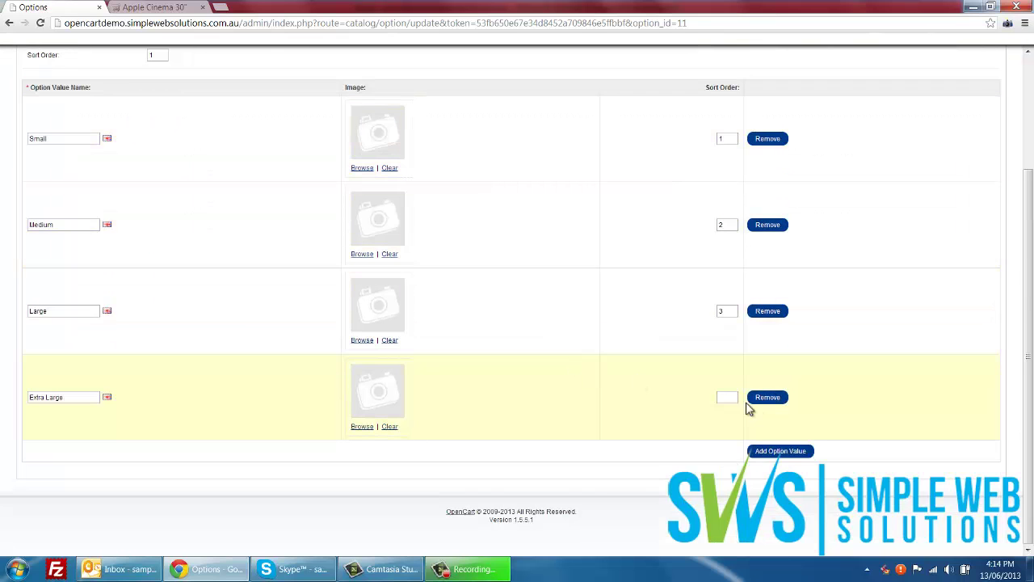
{"action": "left_click", "coordinate": [722, 397]}
{"action": "type", "text": "4"}
{"action": "left_click", "coordinate": [468, 360]}
{"action": "scroll", "coordinate": [510, 432], "scroll_direction": "up", "scroll_amount": 1}
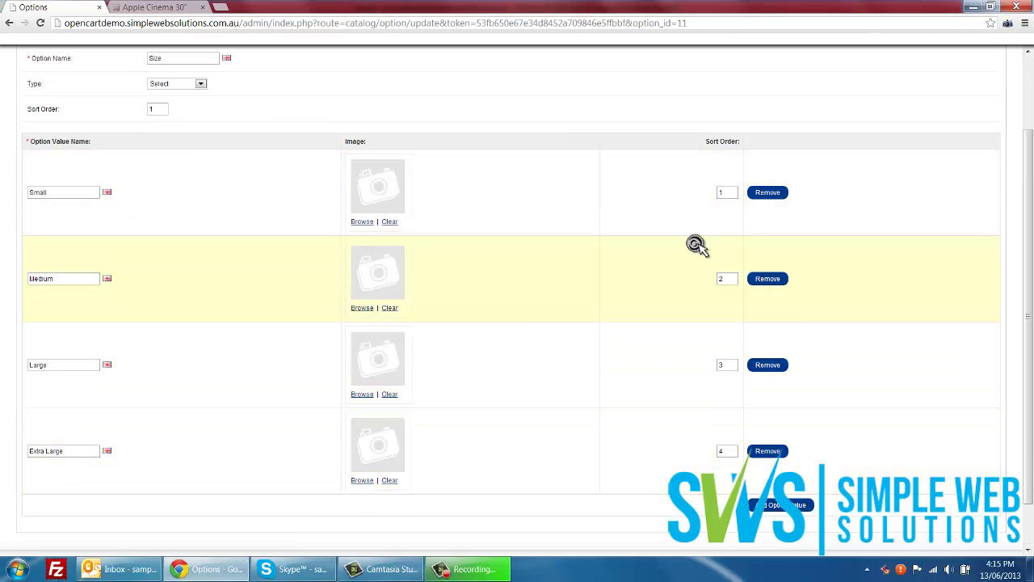
{"action": "scroll", "coordinate": [697, 245], "scroll_direction": "up", "scroll_amount": 2}
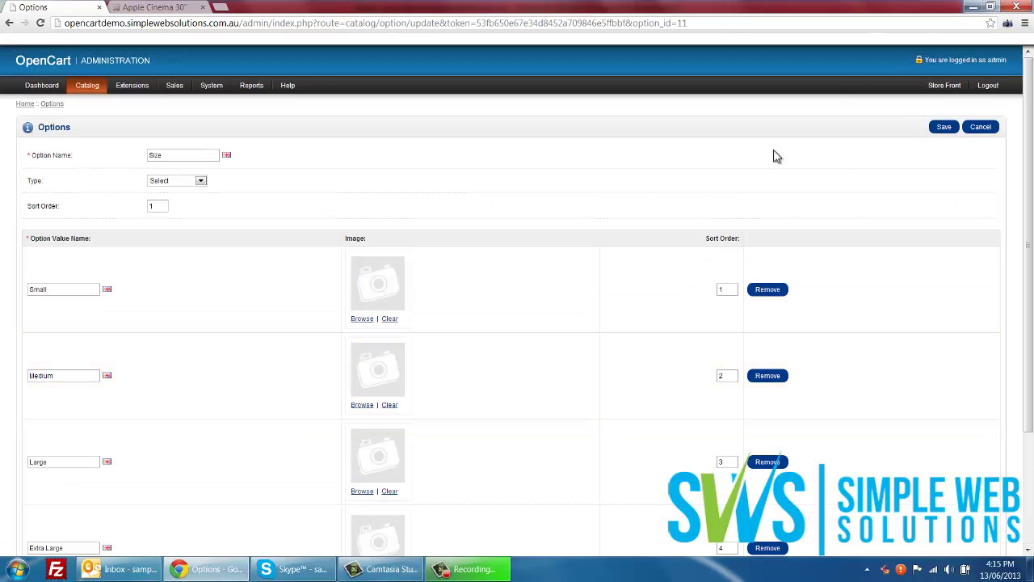
Save the Size option and open the catalog's product list.
{"action": "left_click", "coordinate": [933, 133]}
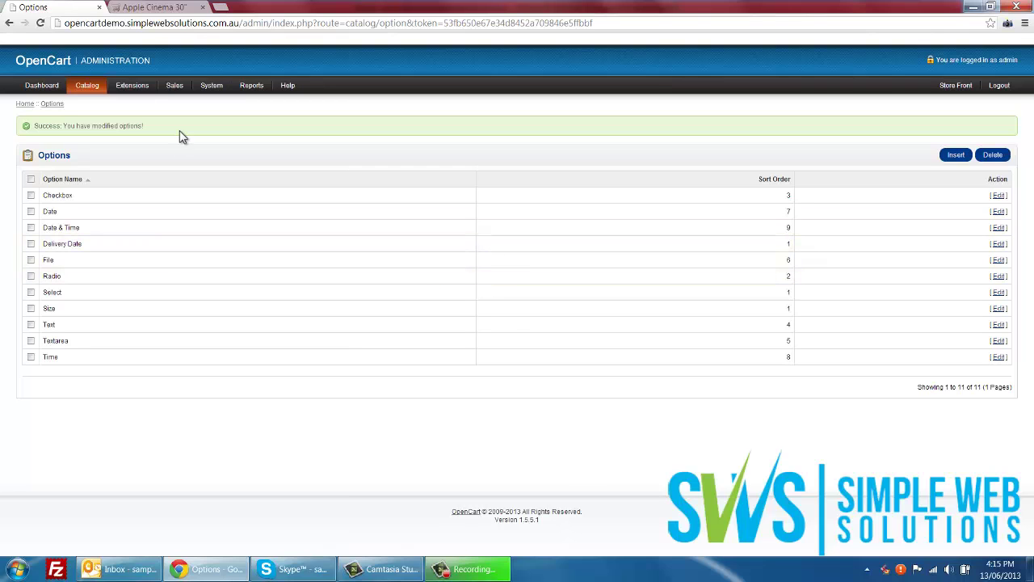
{"action": "mouse_move", "coordinate": [94, 98]}
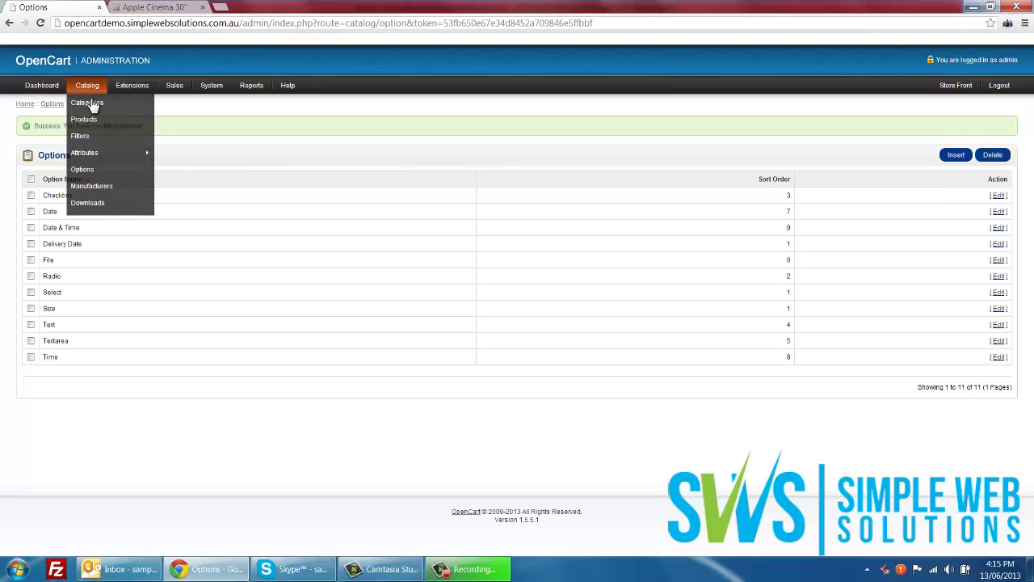
{"action": "left_click", "coordinate": [83, 119]}
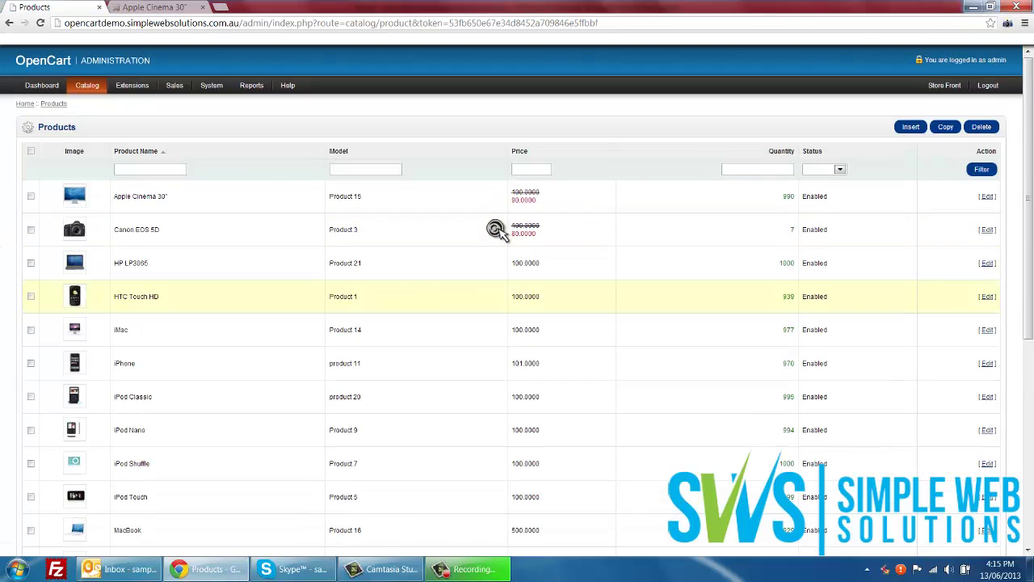
Look through the product list and examine the name, model, price, quantity and status columns of the Apple Cinema 30" entry.
{"action": "scroll", "coordinate": [2, 303], "scroll_direction": "down", "scroll_amount": 5}
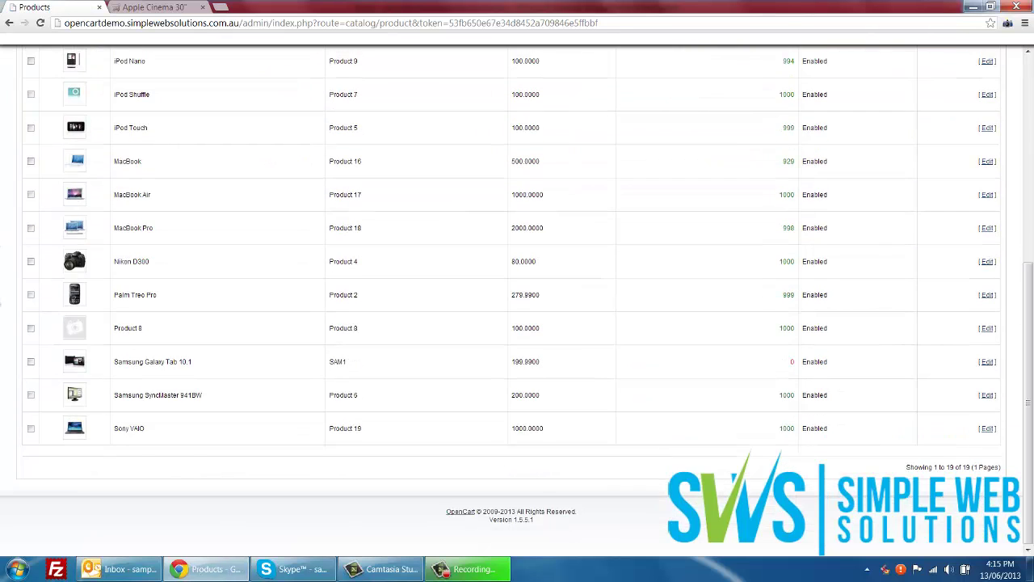
{"action": "scroll", "coordinate": [2, 302], "scroll_direction": "up", "scroll_amount": 1}
{"action": "scroll", "coordinate": [1, 303], "scroll_direction": "down", "scroll_amount": 1}
{"action": "scroll", "coordinate": [2, 303], "scroll_direction": "up", "scroll_amount": 1}
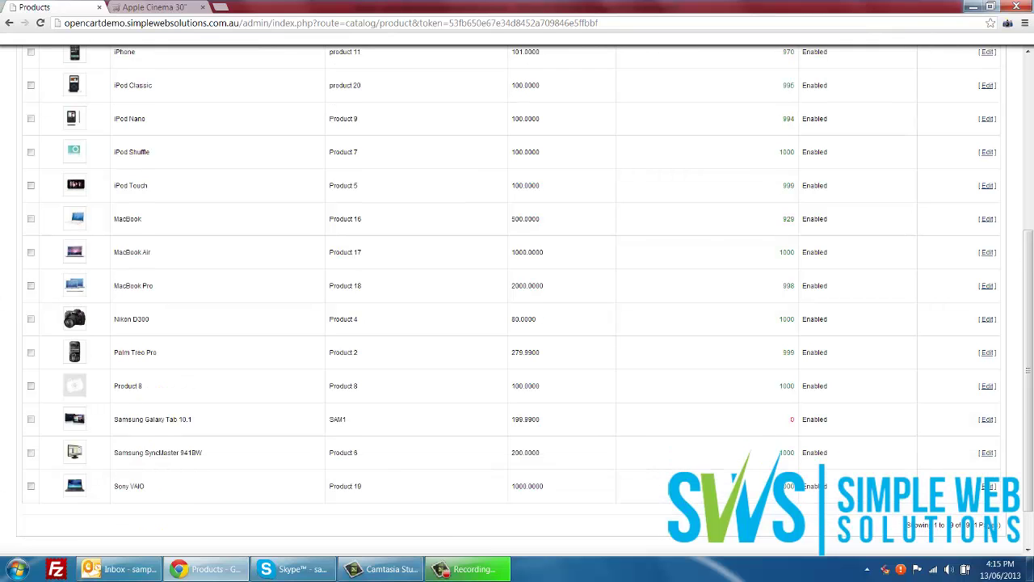
{"action": "left_click_drag", "start_coordinate": [897, 523], "coordinate": [990, 527]}
{"action": "scroll", "coordinate": [888, 517], "scroll_direction": "up", "scroll_amount": 4}
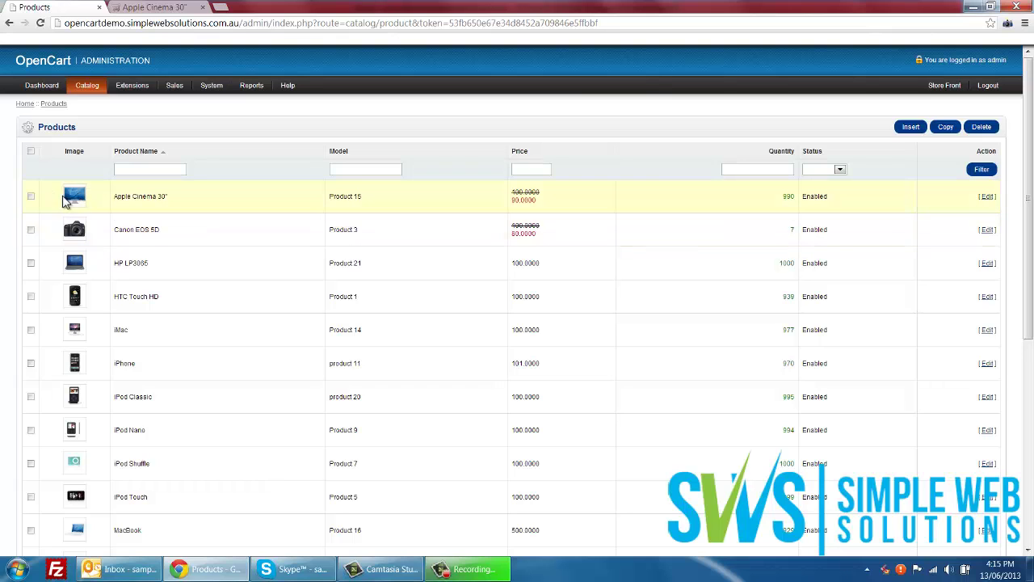
{"action": "left_click", "coordinate": [190, 188]}
{"action": "left_click_drag", "start_coordinate": [321, 200], "coordinate": [514, 193]}
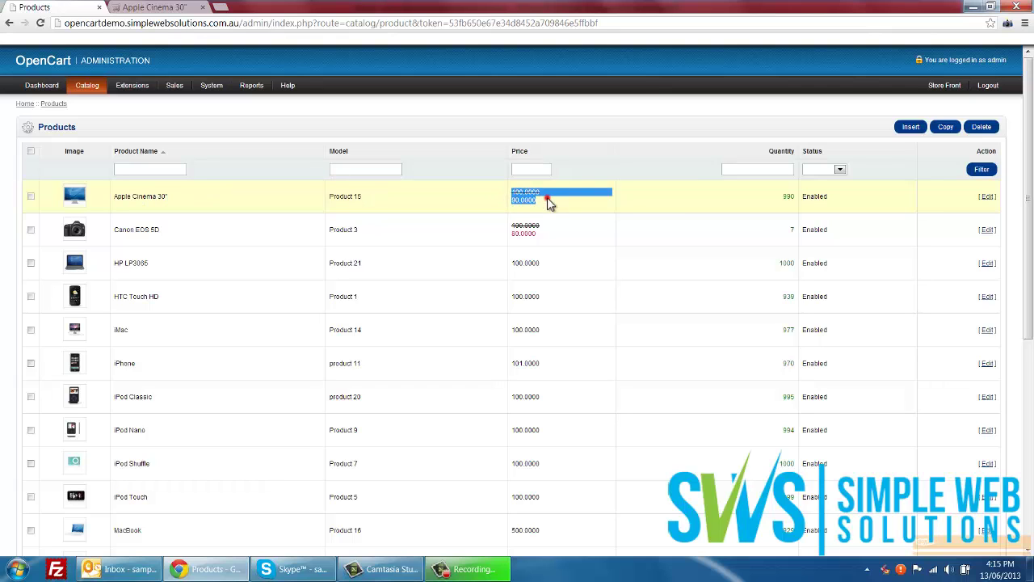
{"action": "left_click", "coordinate": [547, 198]}
{"action": "left_click_drag", "start_coordinate": [773, 201], "coordinate": [794, 198]}
{"action": "left_click_drag", "start_coordinate": [868, 199], "coordinate": [810, 202]}
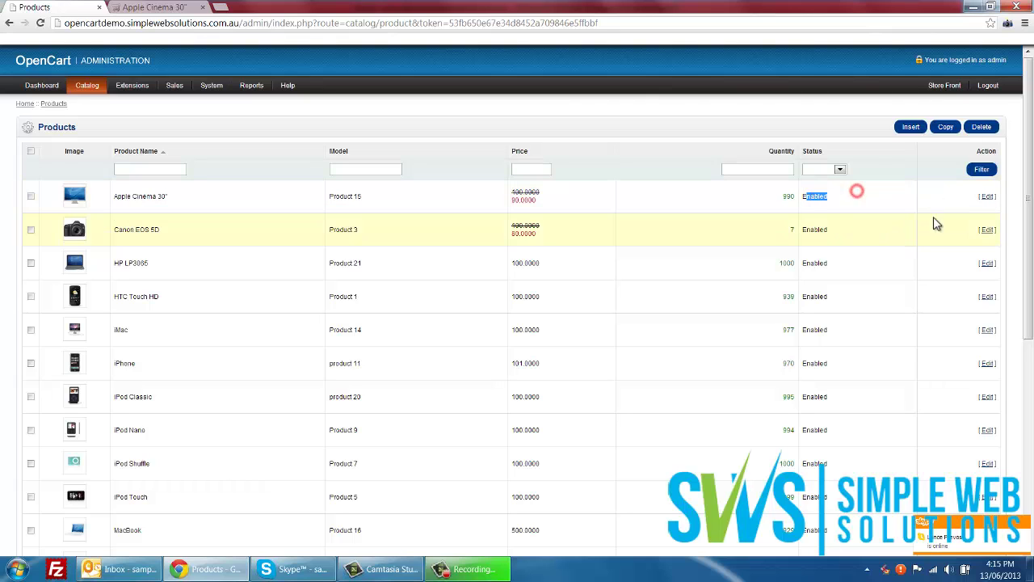
{"action": "left_click", "coordinate": [887, 230]}
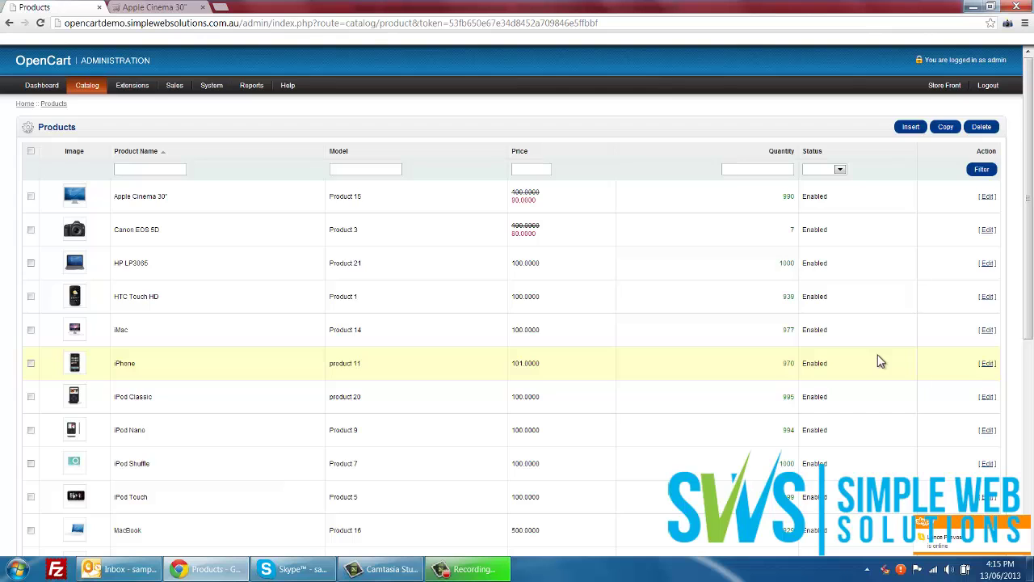
Start a new product and set its product name to Product 1.
{"action": "left_click", "coordinate": [909, 132]}
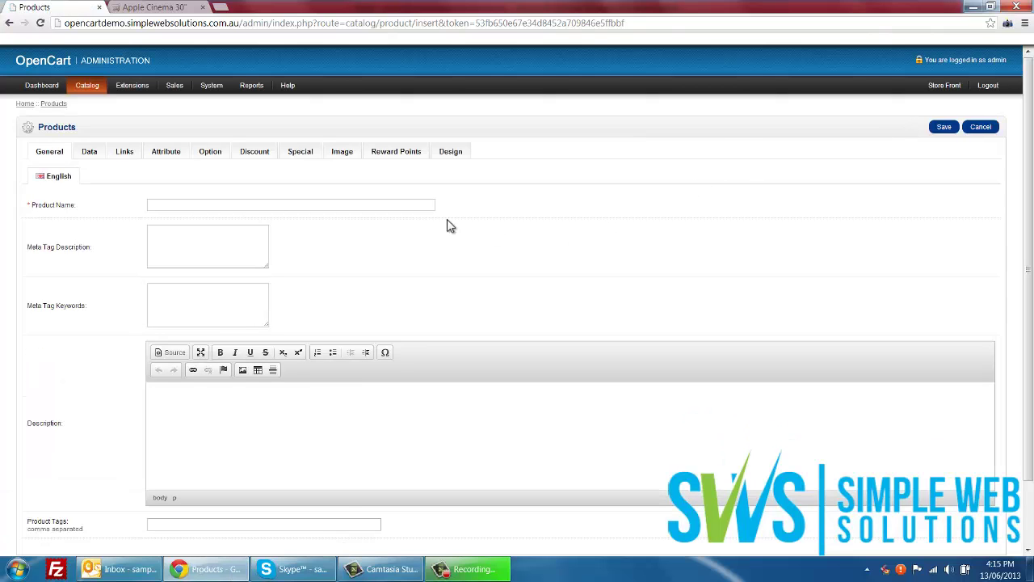
{"action": "scroll", "coordinate": [326, 220], "scroll_direction": "down", "scroll_amount": 1}
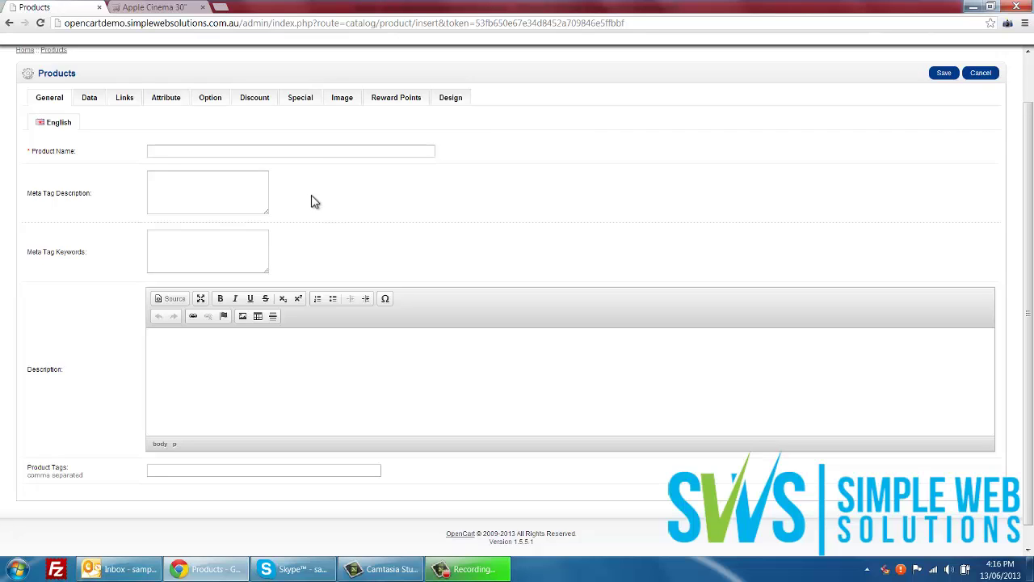
{"action": "left_click", "coordinate": [309, 153]}
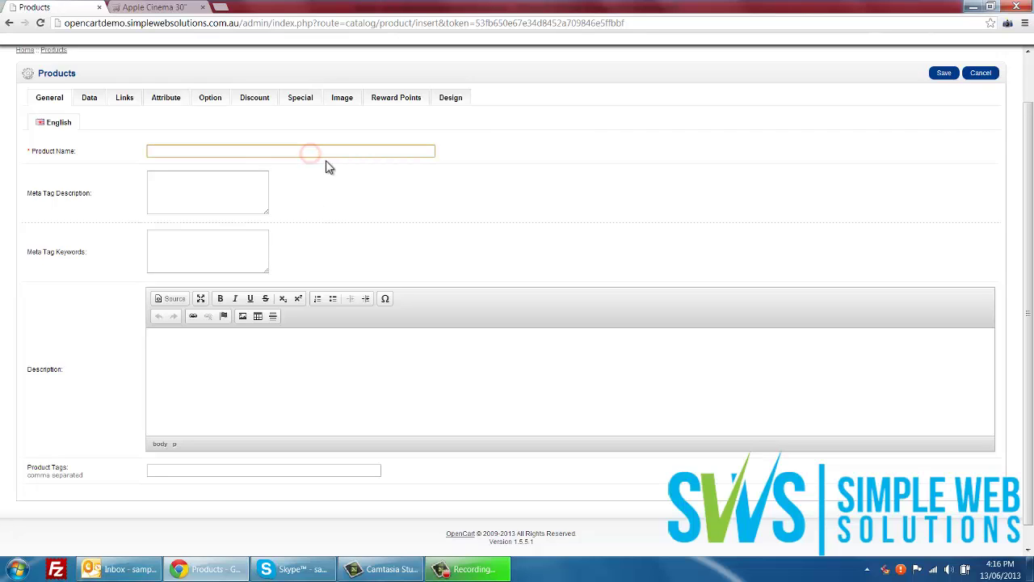
{"action": "type", "text": "Product 1"}
Enter "This is a product description." as the product's description and make "product description." bold.
{"action": "left_click", "coordinate": [242, 199]}
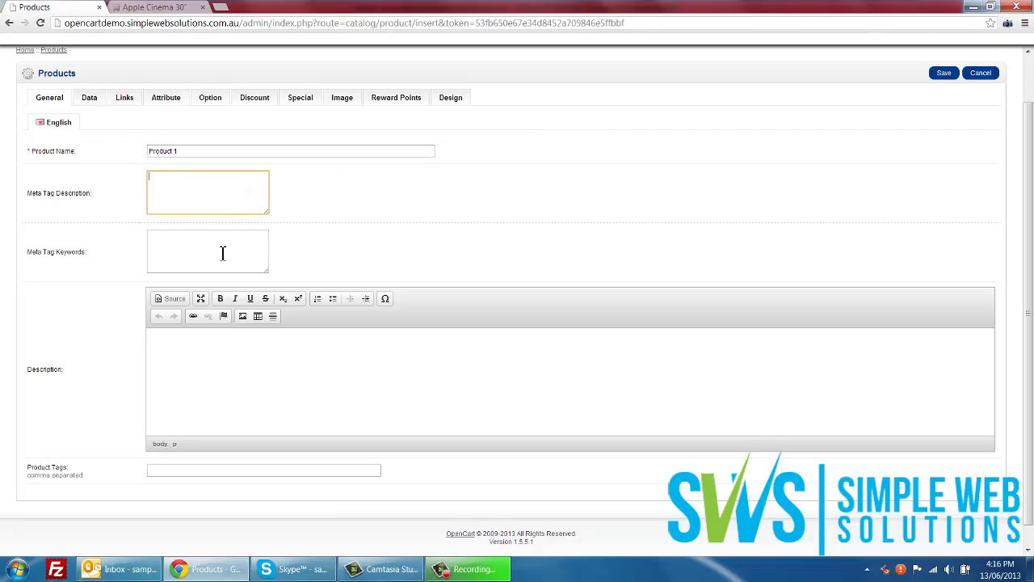
{"action": "left_click", "coordinate": [223, 253]}
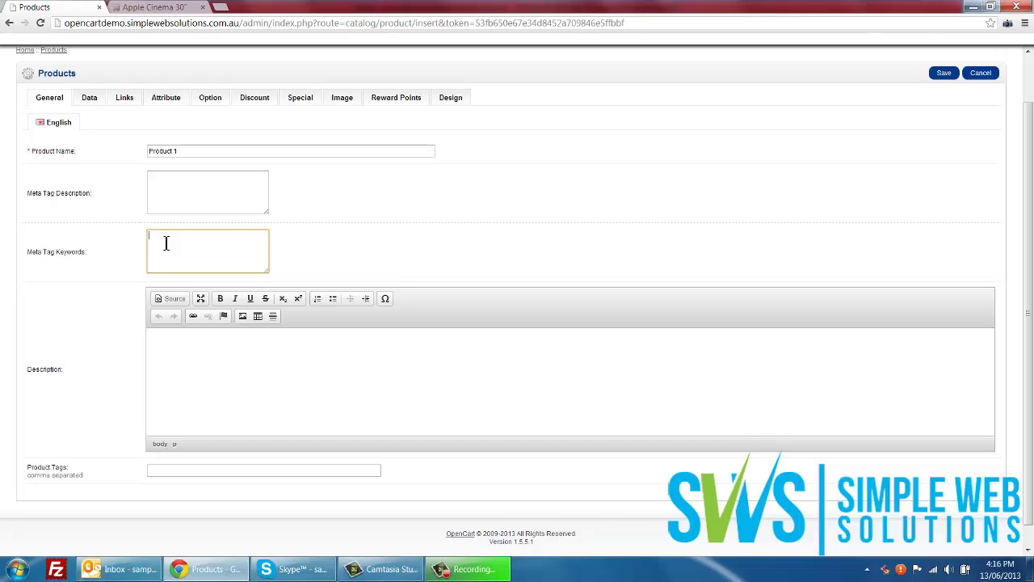
{"action": "left_click", "coordinate": [166, 358]}
{"action": "left_click", "coordinate": [223, 361]}
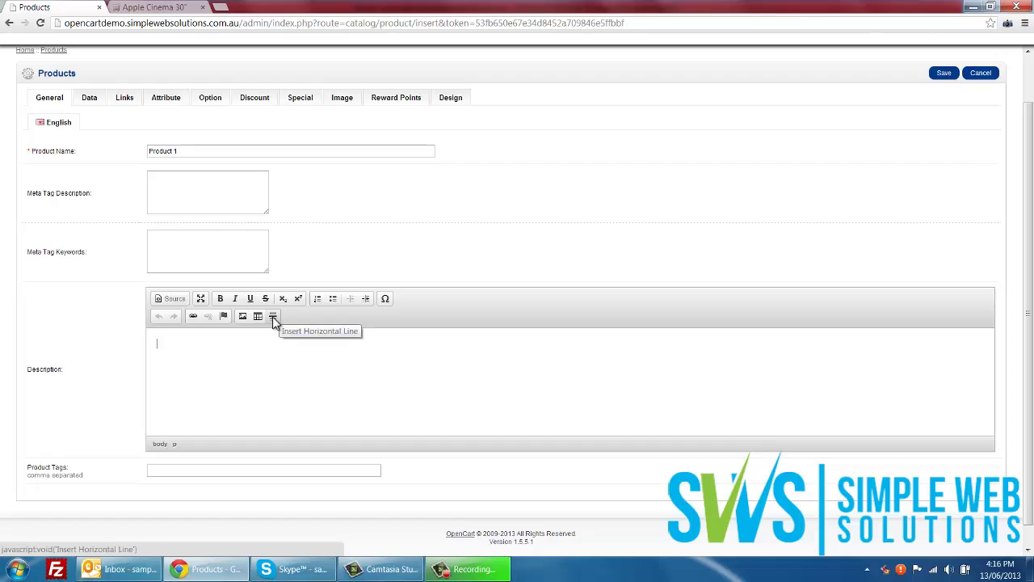
{"action": "left_click", "coordinate": [233, 342]}
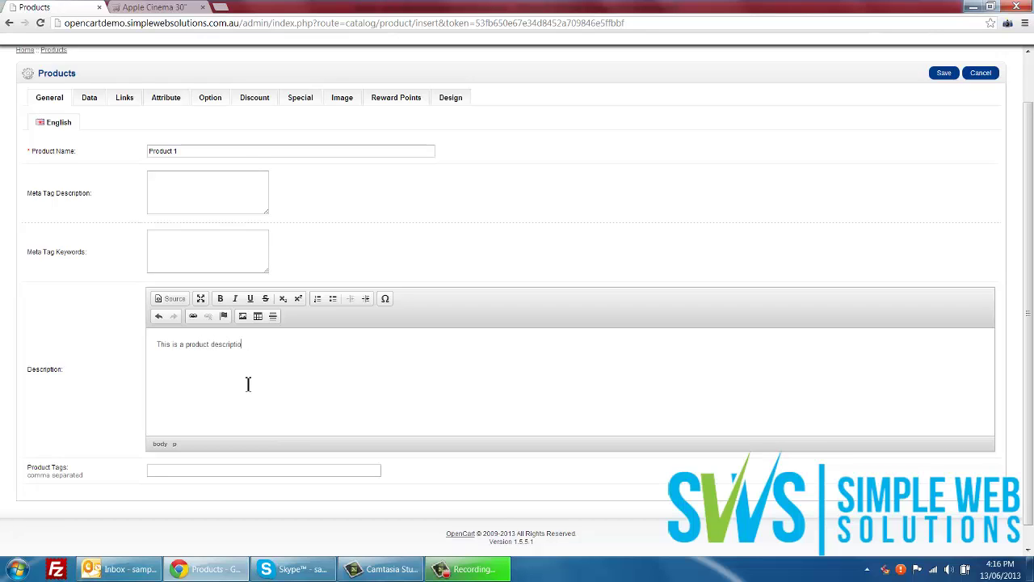
{"action": "left_click_drag", "start_coordinate": [261, 348], "coordinate": [186, 356]}
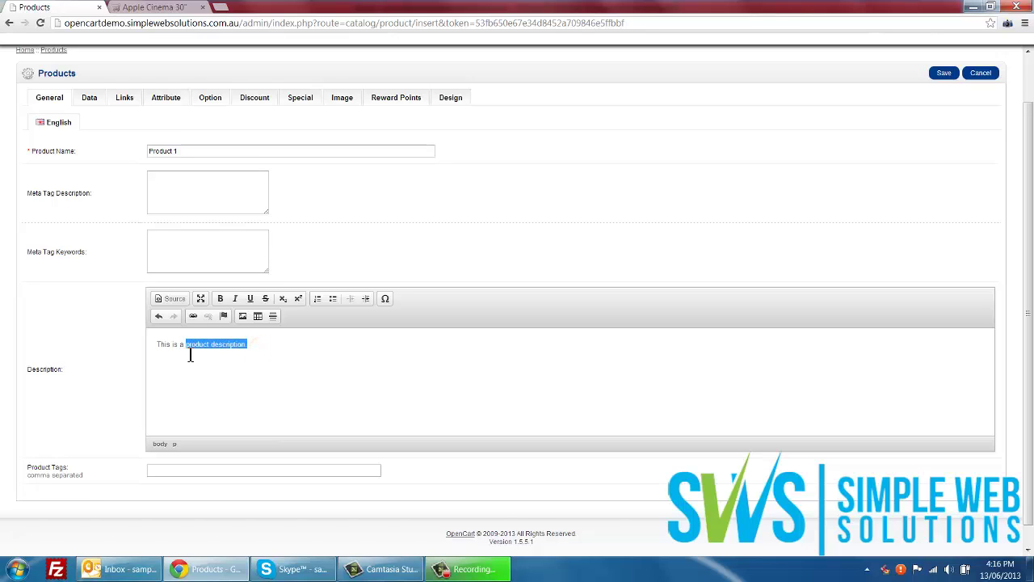
{"action": "left_click", "coordinate": [219, 298]}
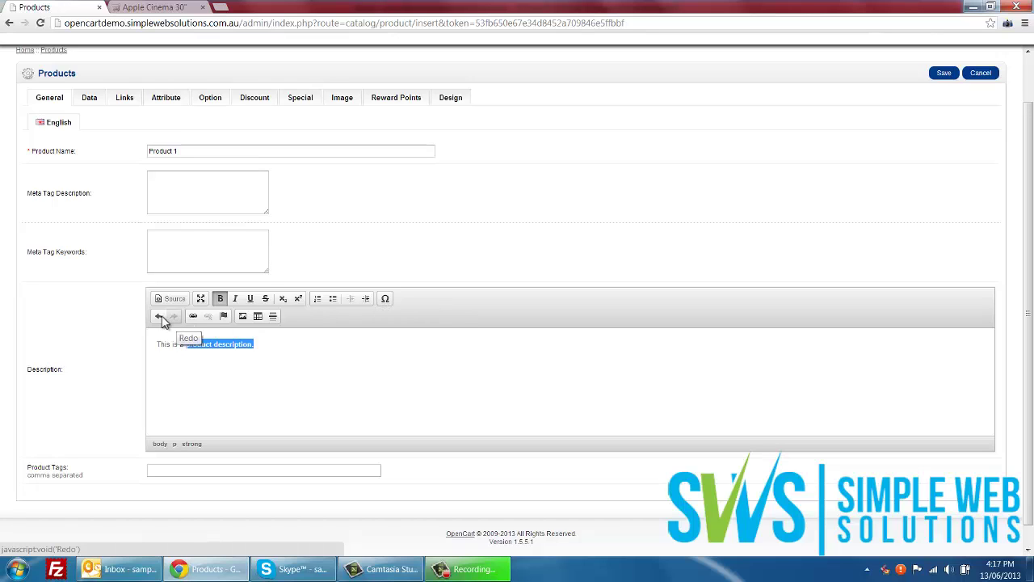
{"action": "left_click", "coordinate": [223, 318]}
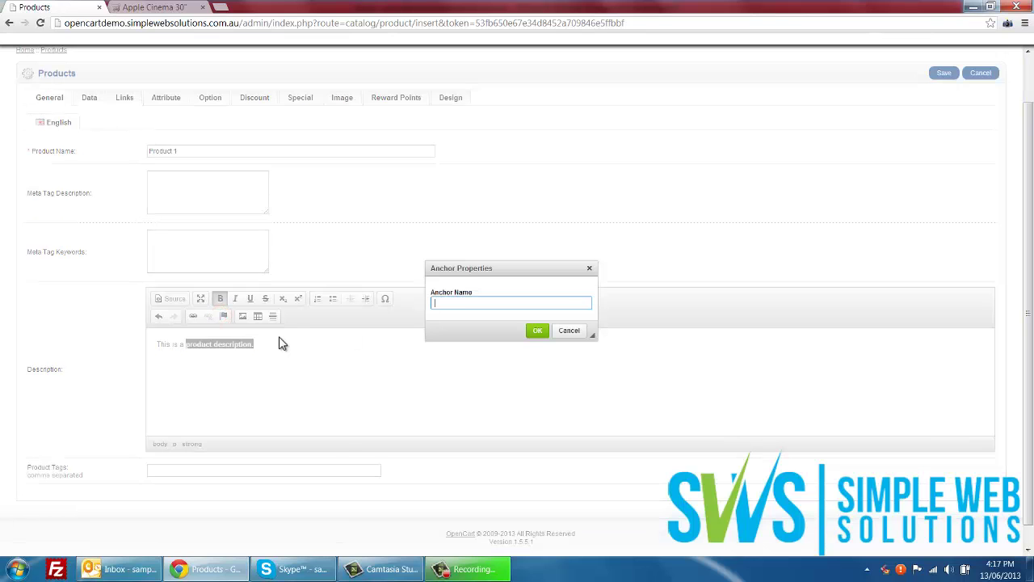
{"action": "left_click", "coordinate": [564, 332]}
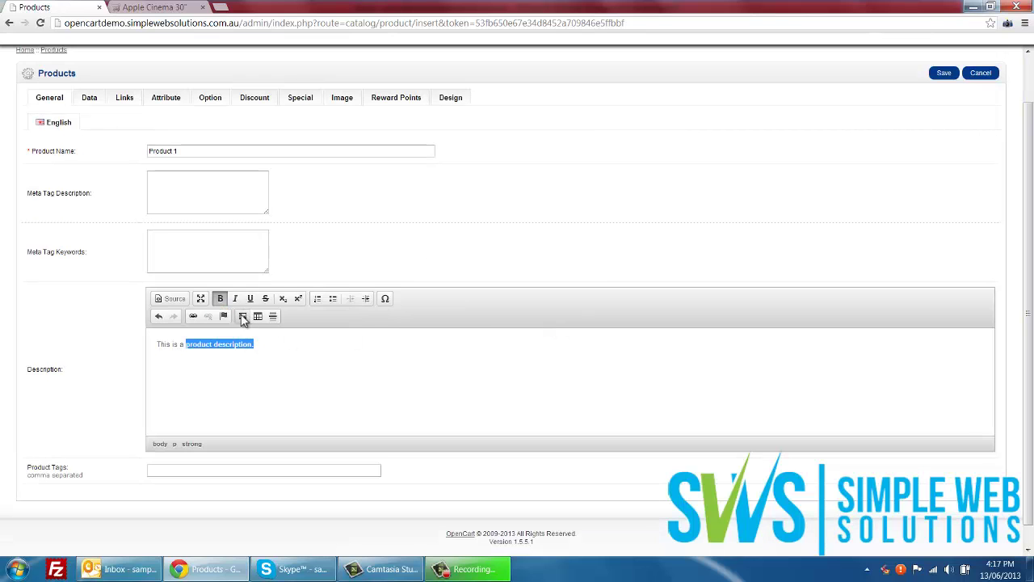
{"action": "left_click", "coordinate": [287, 351]}
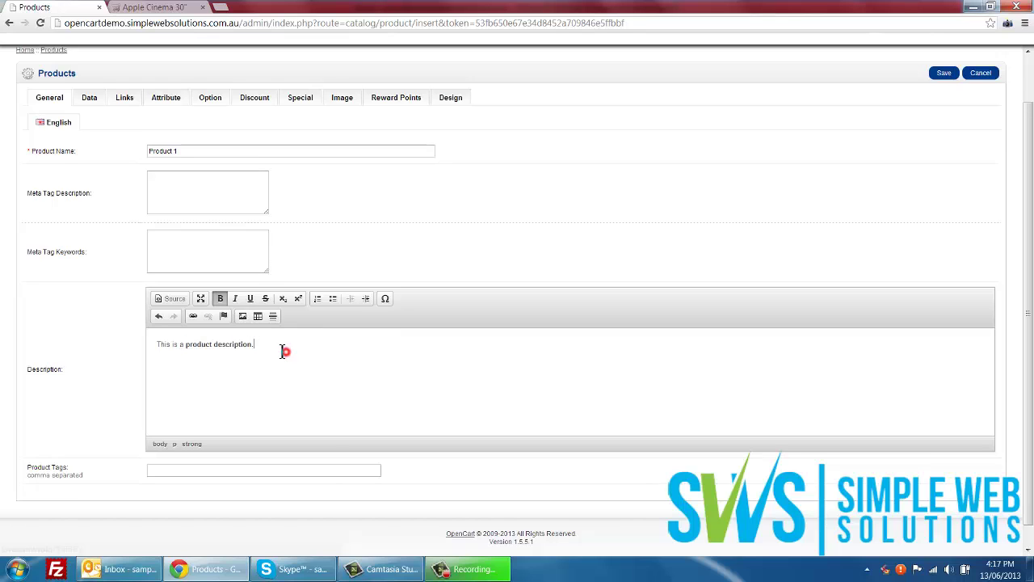
Start inserting an image into the description and create a server image folder named product images.
{"action": "left_click", "coordinate": [243, 317]}
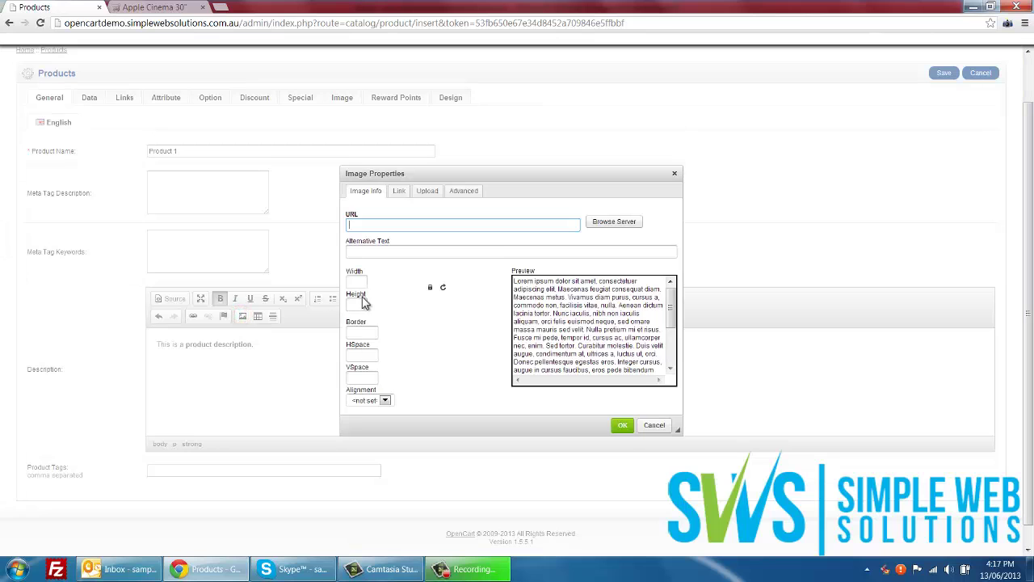
{"action": "left_click_drag", "start_coordinate": [485, 177], "coordinate": [492, 169]}
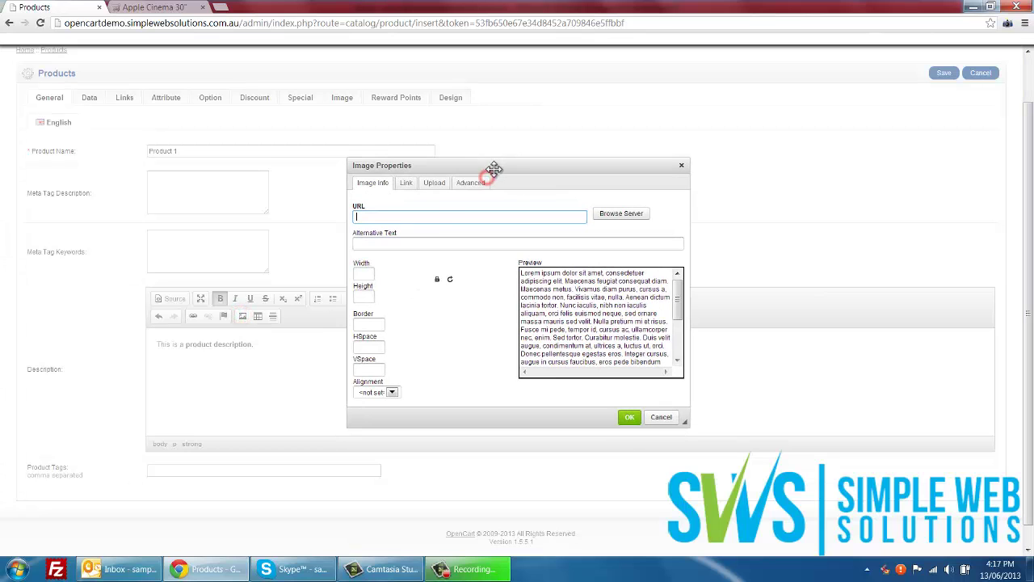
{"action": "left_click", "coordinate": [622, 214]}
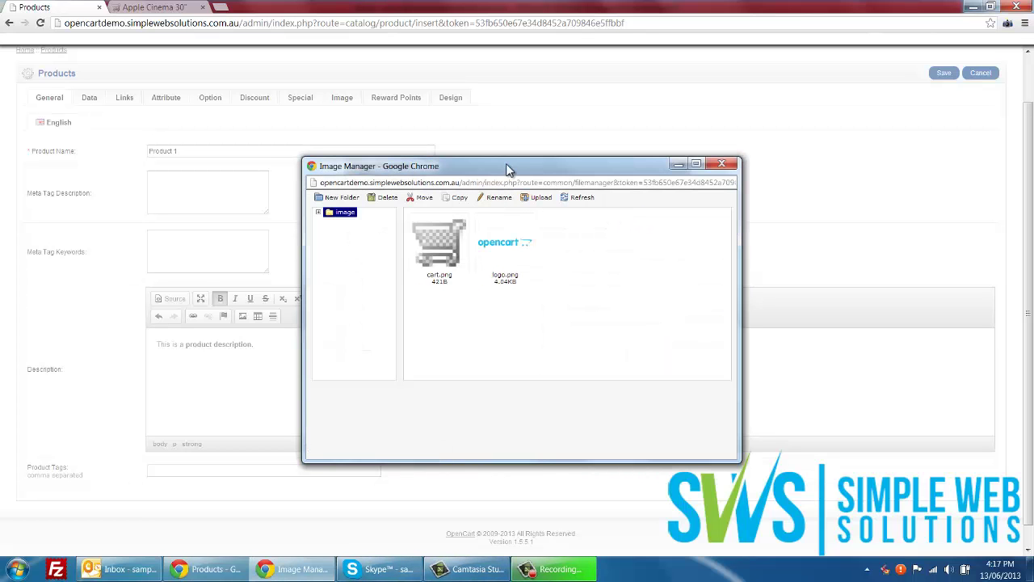
{"action": "left_click_drag", "start_coordinate": [507, 167], "coordinate": [484, 163]}
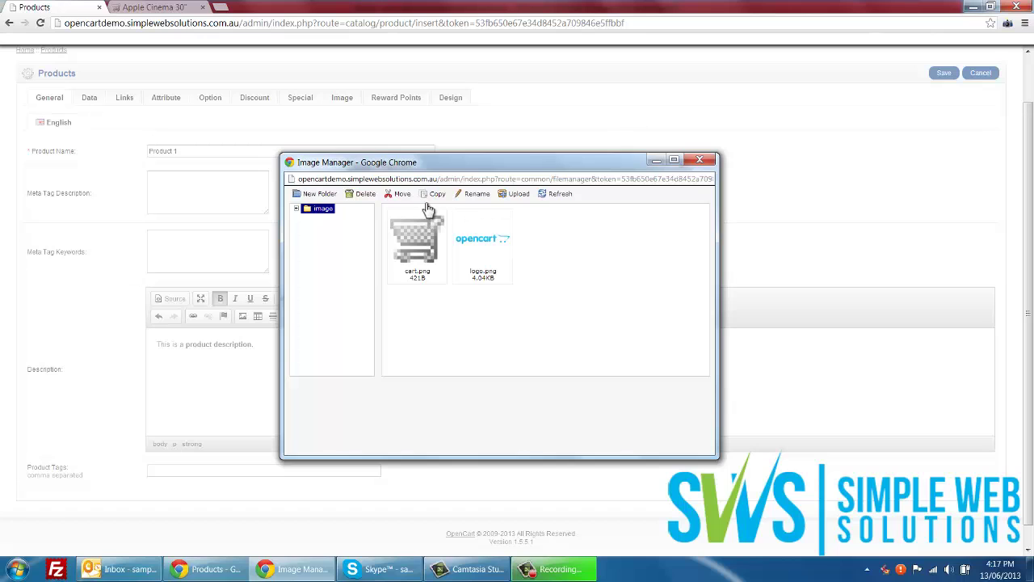
{"action": "left_click", "coordinate": [297, 209]}
{"action": "left_click", "coordinate": [311, 194]}
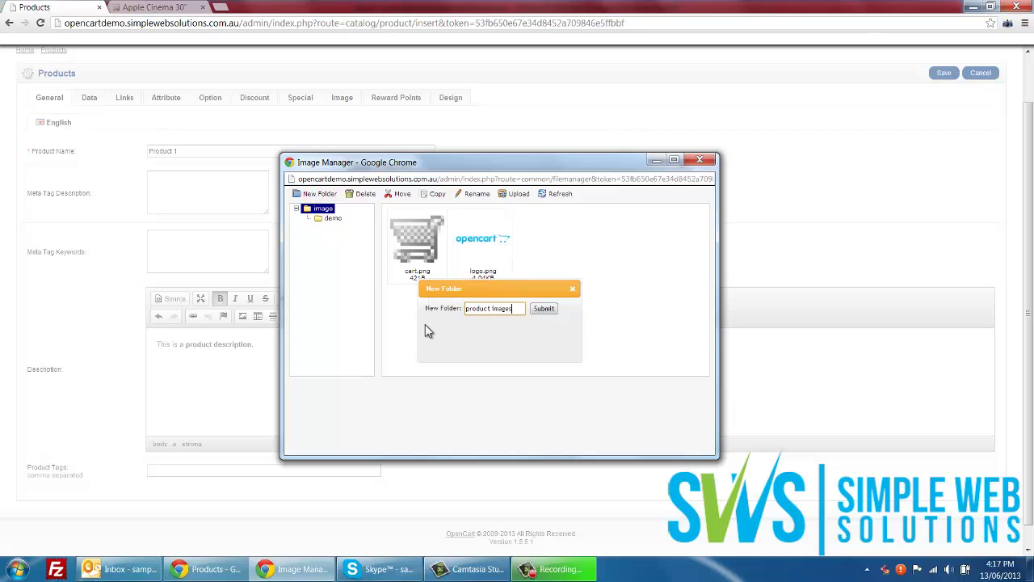
{"action": "left_click", "coordinate": [545, 311]}
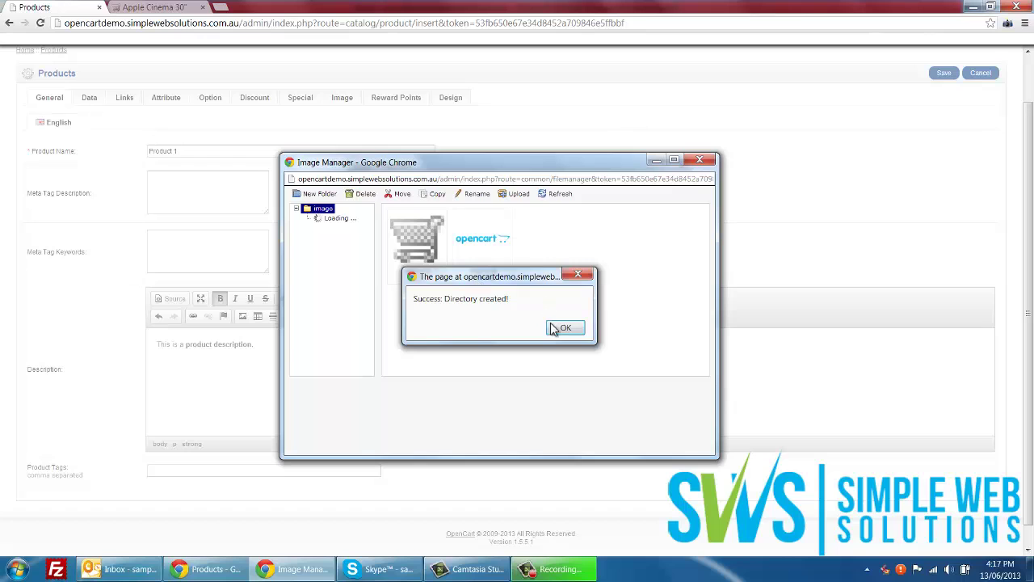
{"action": "left_click", "coordinate": [560, 327]}
{"action": "left_click", "coordinate": [343, 229]}
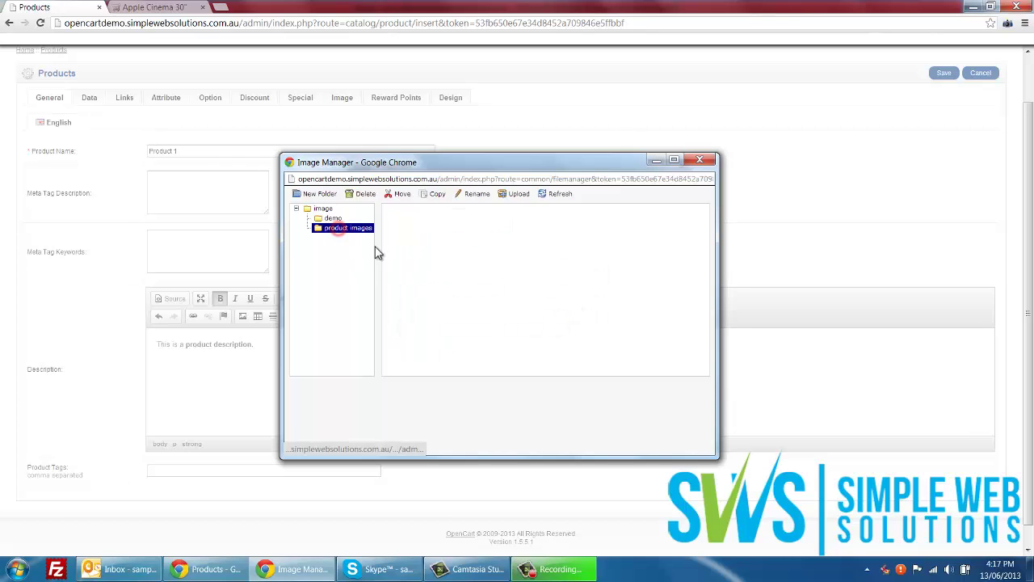
{"action": "left_click", "coordinate": [517, 196]}
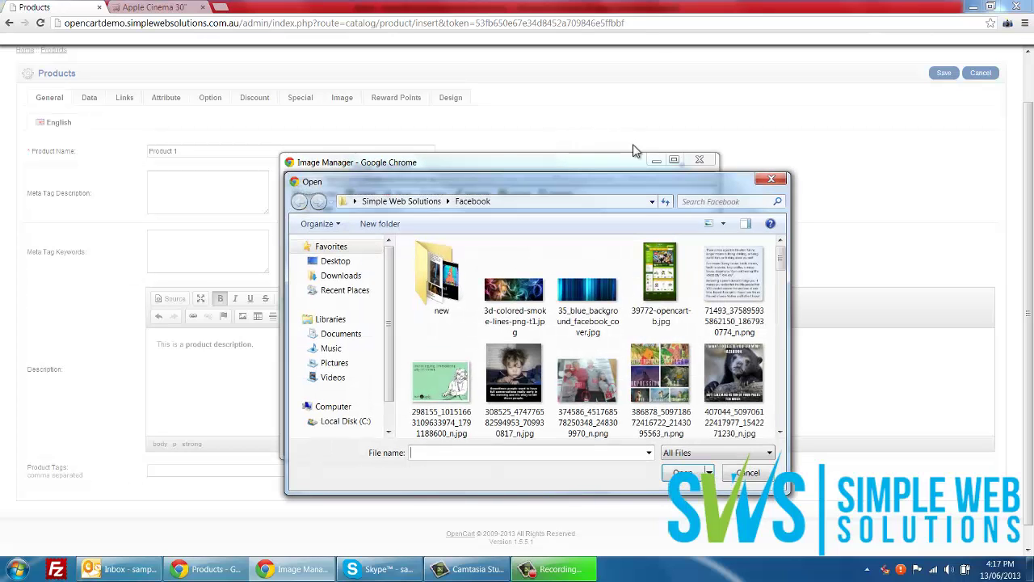
{"action": "left_click", "coordinate": [773, 176]}
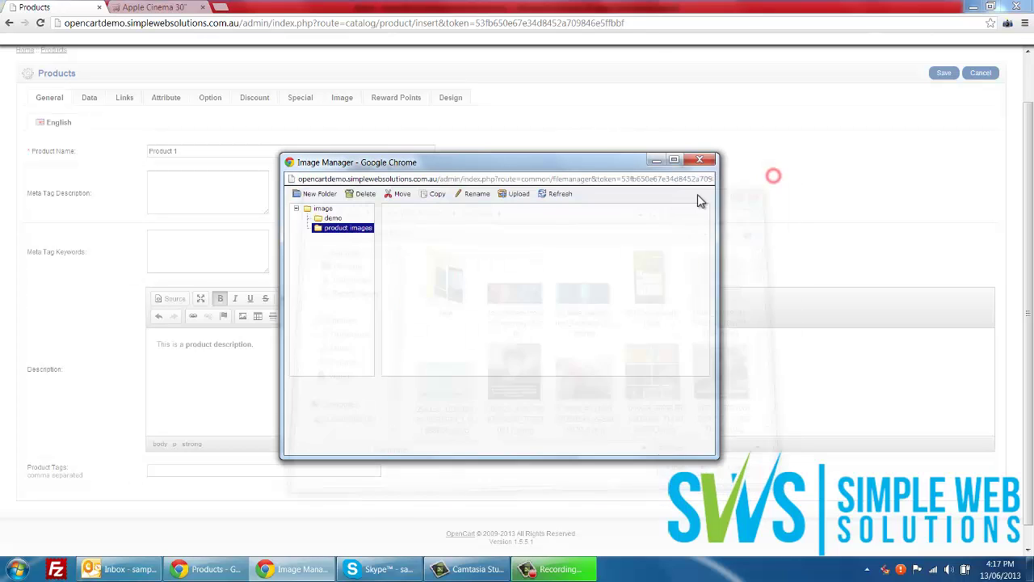
Choose the first Canon EOS 5D picture from the demo folder as the description image.
{"action": "left_click", "coordinate": [331, 220]}
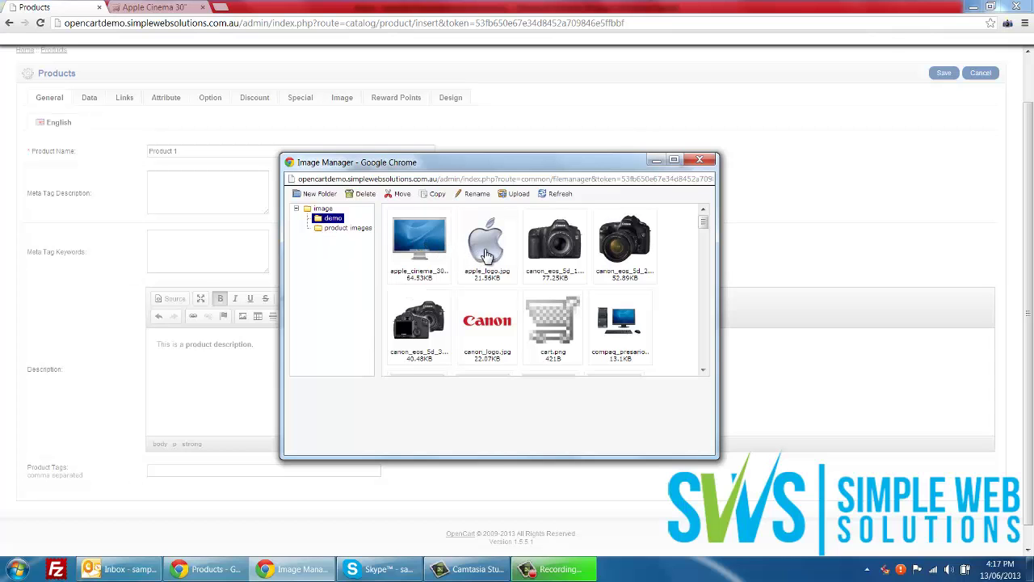
{"action": "double_click", "coordinate": [532, 254]}
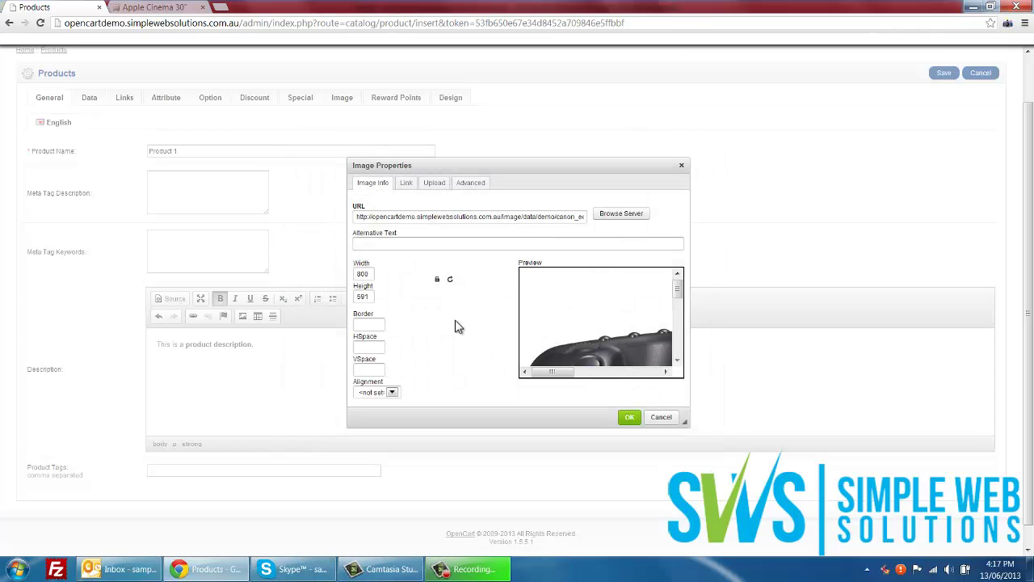
{"action": "mouse_move", "coordinate": [680, 288]}
{"action": "left_mouse_down"}
{"action": "mouse_move", "coordinate": [682, 342]}
{"action": "mouse_move", "coordinate": [681, 282]}
{"action": "left_mouse_up"}
Give the camera image the alternative text "canon camera" and insert it into the description, leaving border, spacing and alignment unset.
{"action": "left_click", "coordinate": [553, 242]}
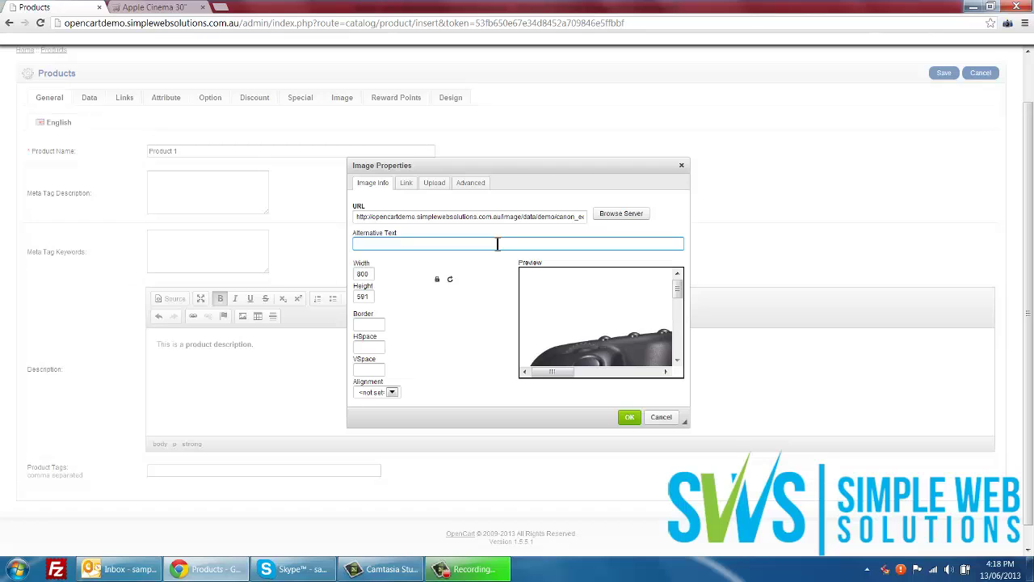
{"action": "type", "text": "canon camera"}
{"action": "left_click", "coordinate": [375, 323]}
{"action": "left_click", "coordinate": [370, 346]}
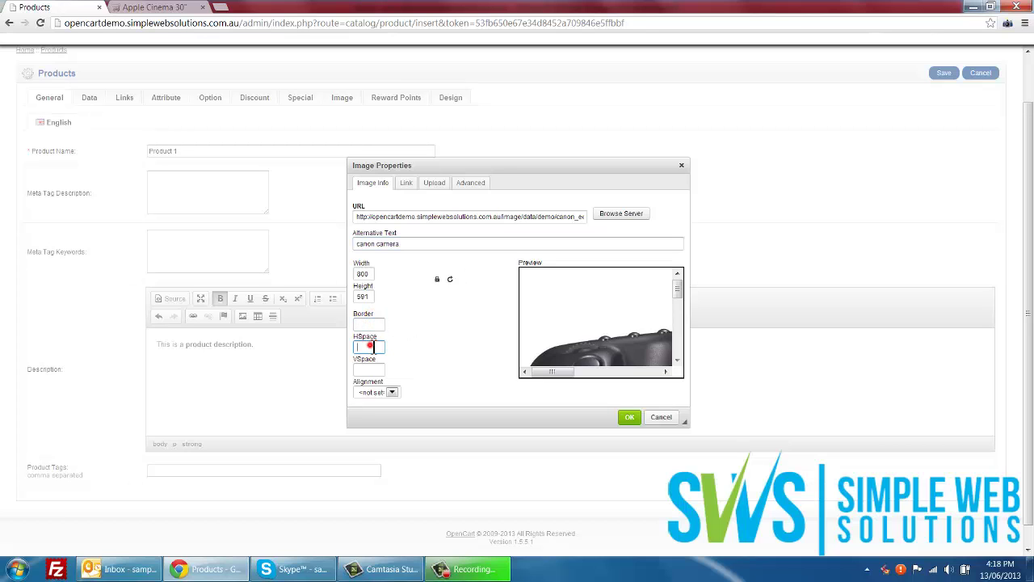
{"action": "left_click", "coordinate": [363, 370]}
{"action": "left_click", "coordinate": [370, 323]}
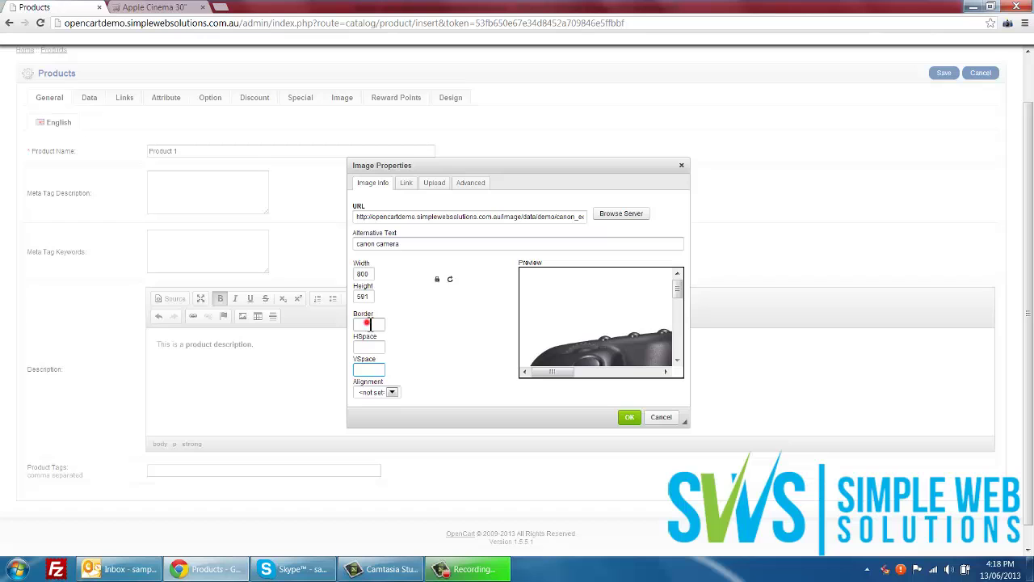
{"action": "left_click", "coordinate": [391, 392]}
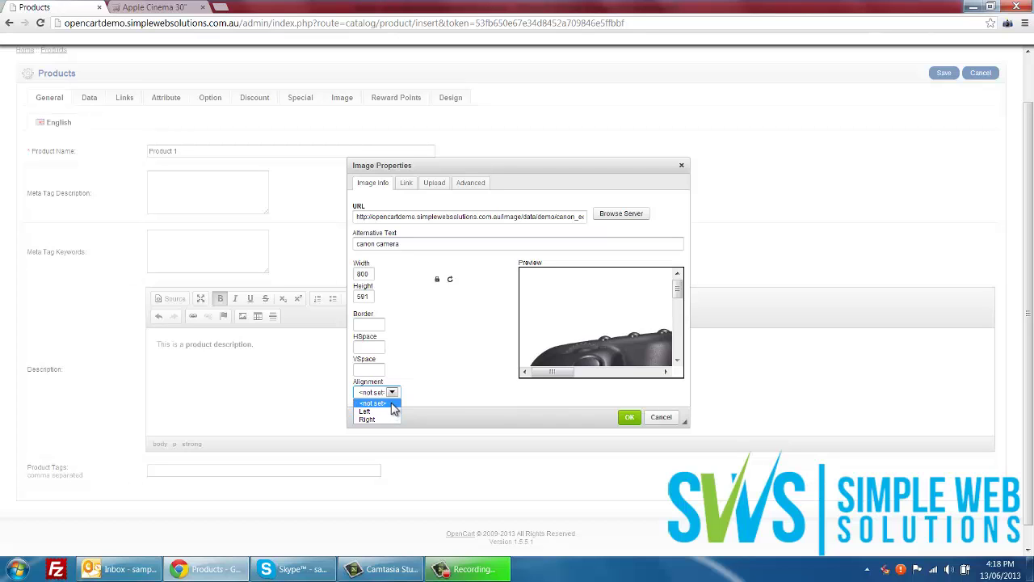
{"action": "left_click", "coordinate": [389, 401]}
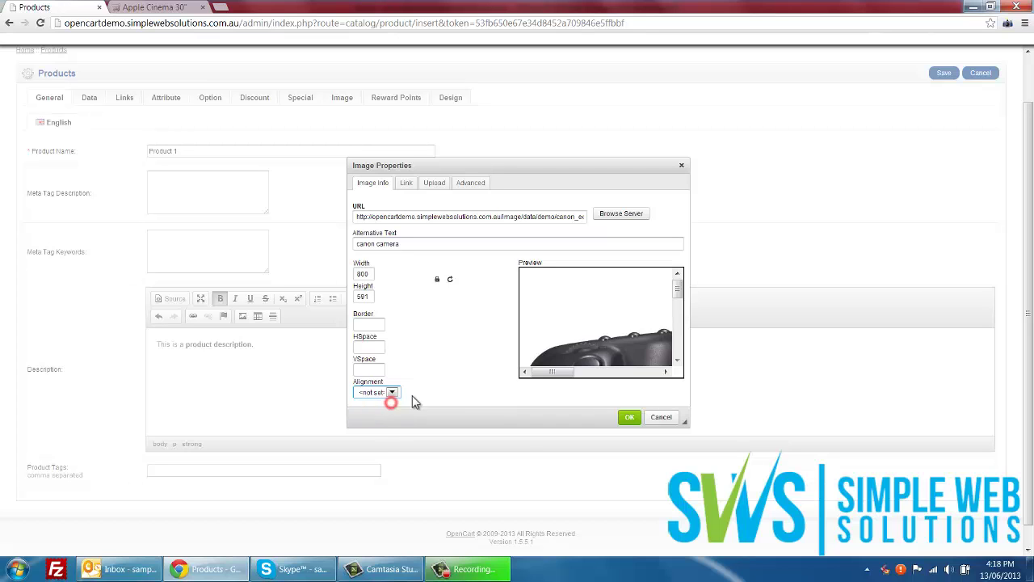
{"action": "left_click", "coordinate": [630, 418]}
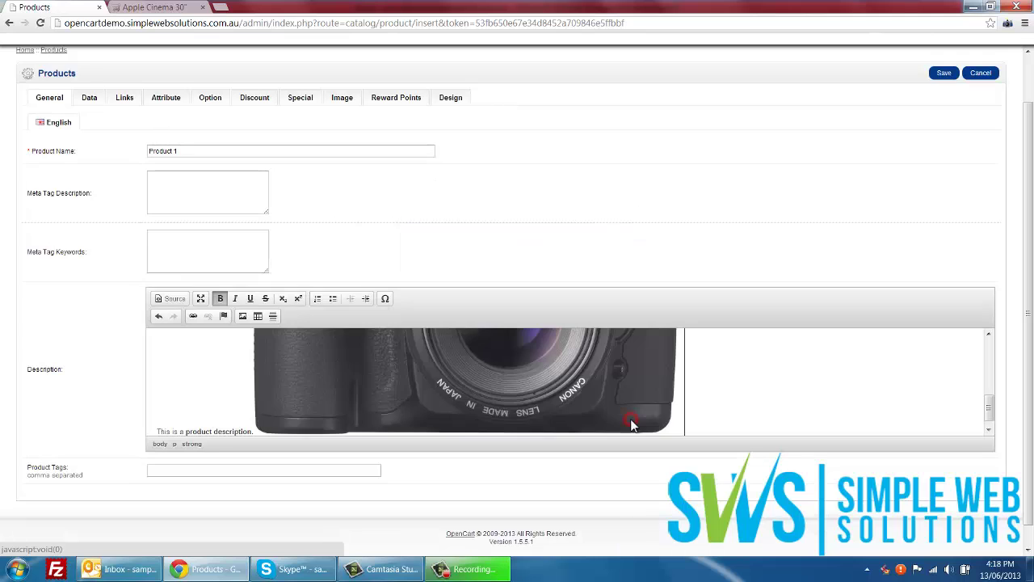
Look over the inserted camera image in the product description.
{"action": "scroll", "coordinate": [609, 408], "scroll_direction": "up", "scroll_amount": 2}
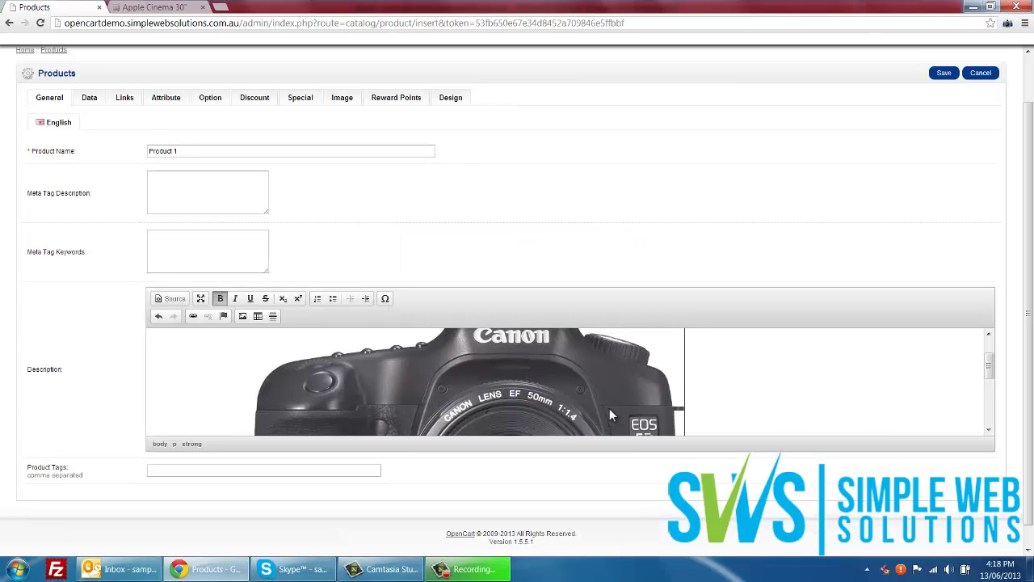
{"action": "left_click", "coordinate": [606, 411]}
{"action": "left_click", "coordinate": [727, 404]}
{"action": "scroll", "coordinate": [730, 406], "scroll_direction": "down", "scroll_amount": 2}
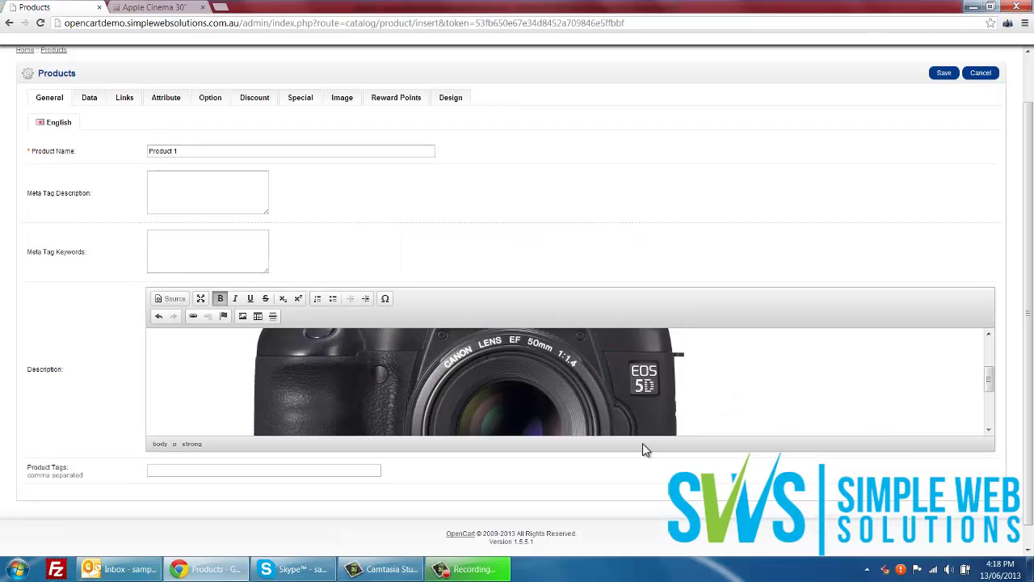
{"action": "scroll", "coordinate": [623, 450], "scroll_direction": "down", "scroll_amount": 1}
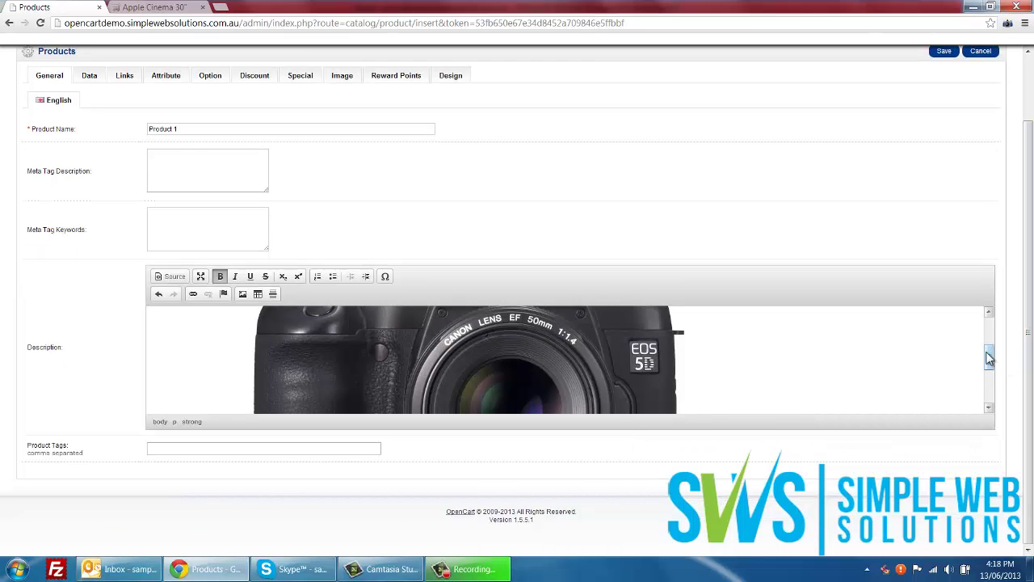
{"action": "left_click_drag", "start_coordinate": [989, 360], "coordinate": [973, 288]}
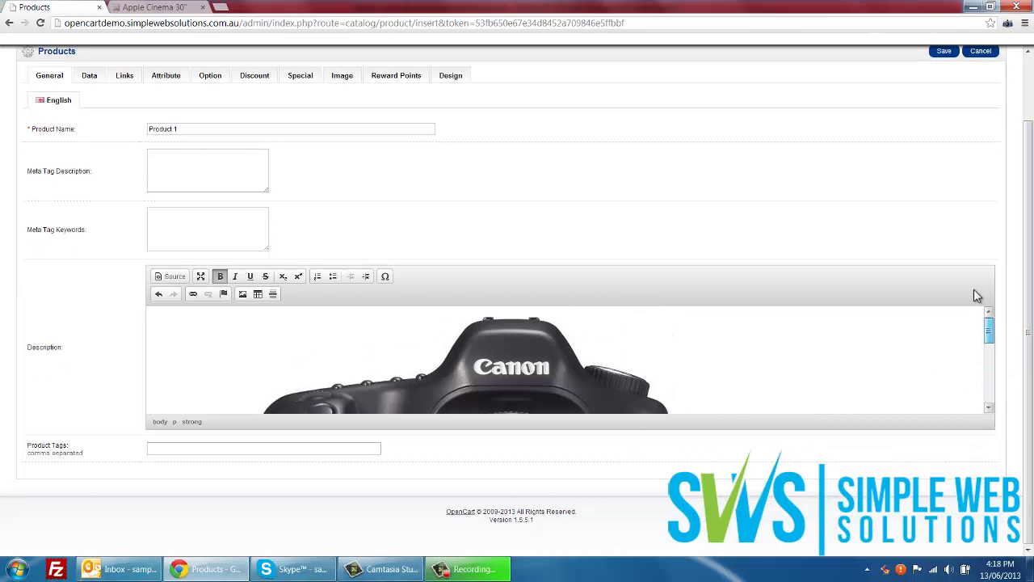
{"action": "scroll", "coordinate": [113, 293], "scroll_direction": "up", "scroll_amount": 2}
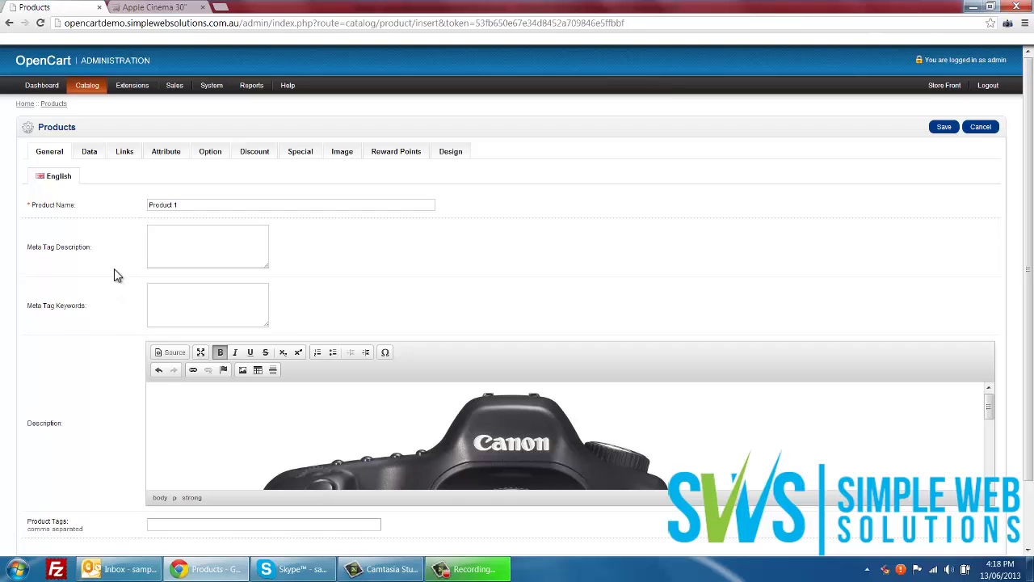
Examine the product's data fields, from the required model through the SKU, UPC and other identification codes to the location.
{"action": "left_click", "coordinate": [94, 156]}
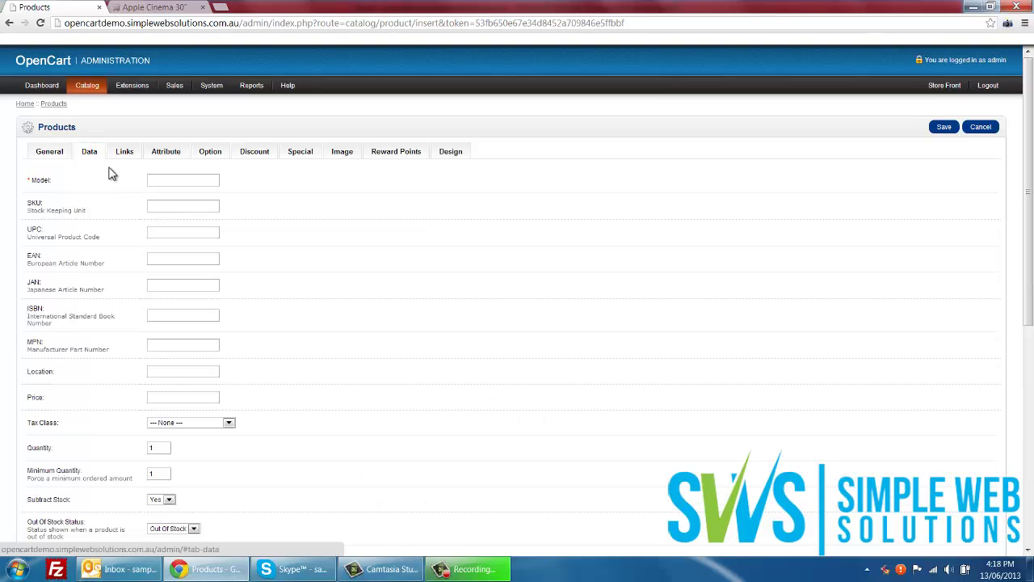
{"action": "left_click", "coordinate": [184, 180]}
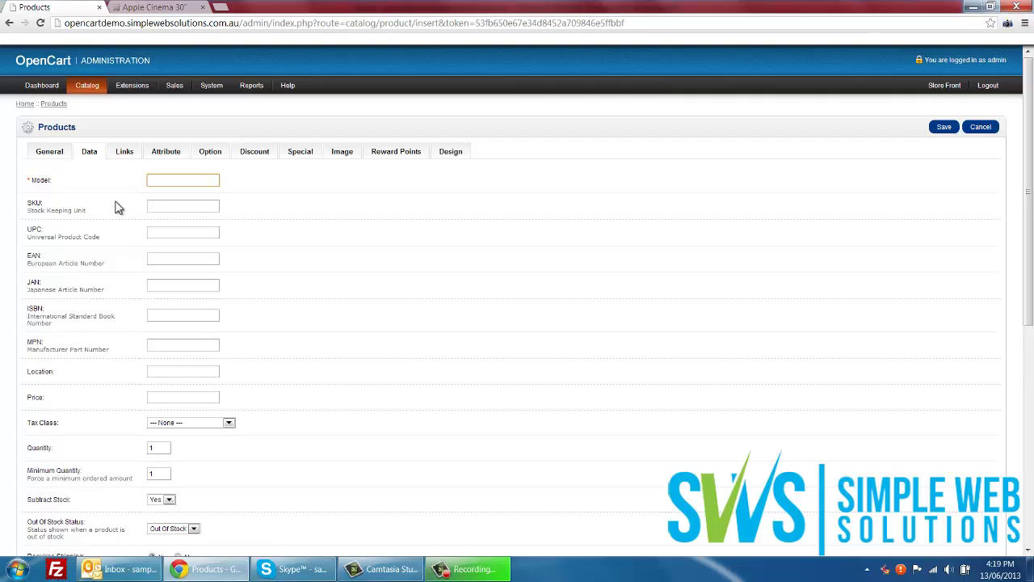
{"action": "left_click", "coordinate": [186, 177]}
{"action": "left_click", "coordinate": [194, 176]}
{"action": "scroll", "coordinate": [260, 216], "scroll_direction": "down", "scroll_amount": 3}
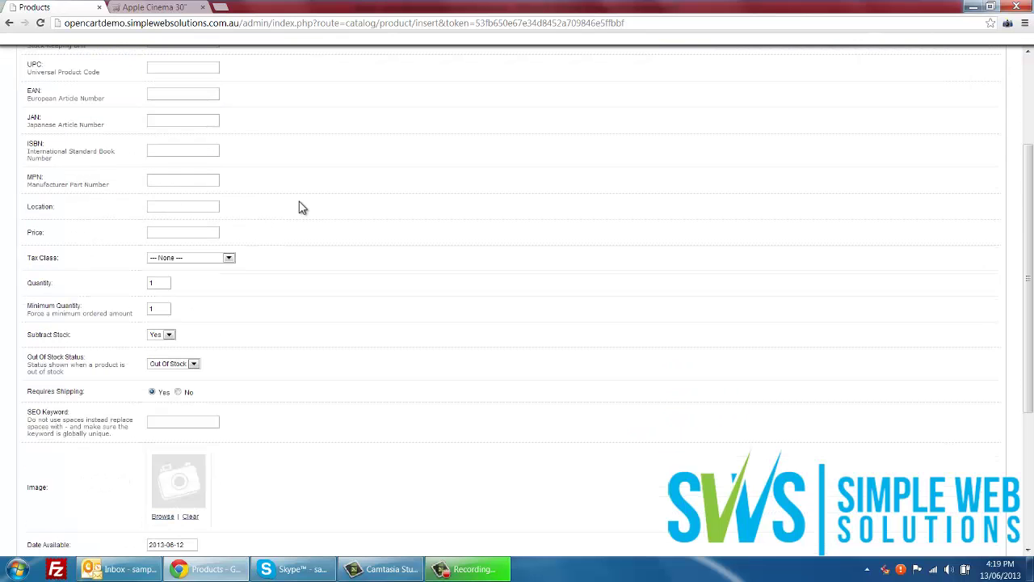
{"action": "scroll", "coordinate": [297, 205], "scroll_direction": "up", "scroll_amount": 3}
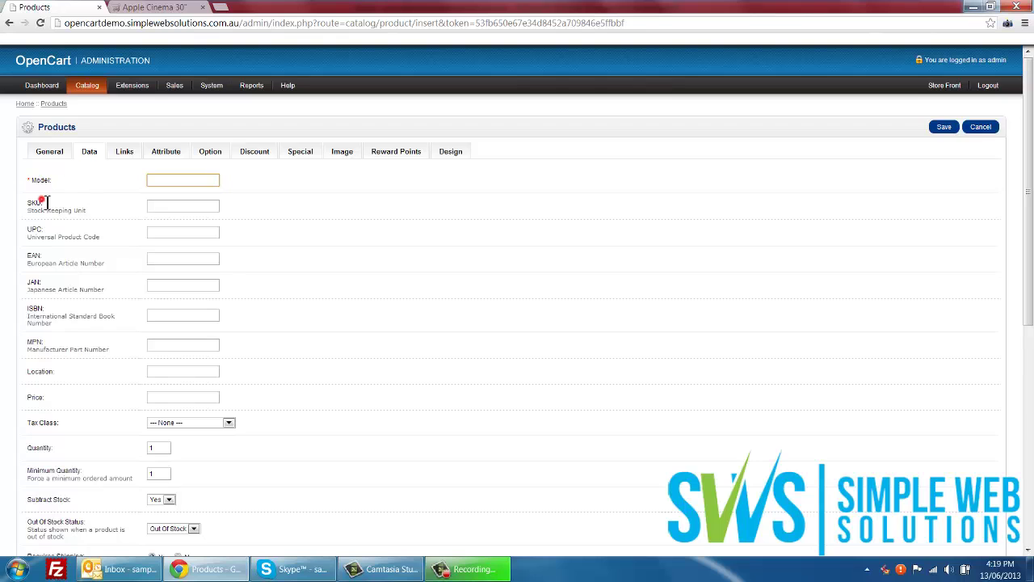
{"action": "mouse_move", "coordinate": [39, 203]}
{"action": "left_mouse_down"}
{"action": "mouse_move", "coordinate": [127, 319]}
{"action": "mouse_move", "coordinate": [127, 348]}
{"action": "left_mouse_up"}
{"action": "left_click", "coordinate": [125, 346]}
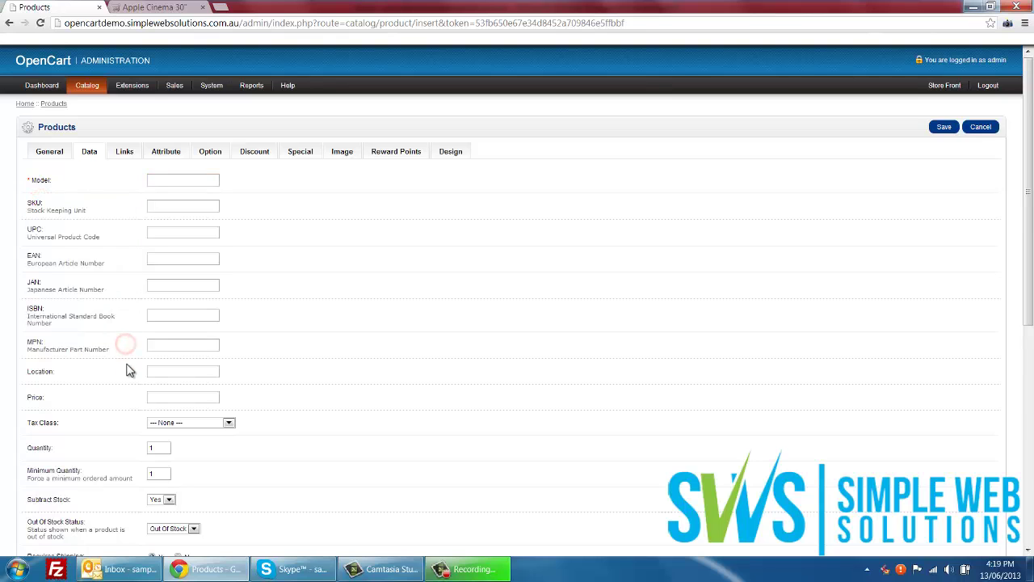
{"action": "scroll", "coordinate": [129, 368], "scroll_direction": "down", "scroll_amount": 1}
{"action": "left_click", "coordinate": [176, 315]}
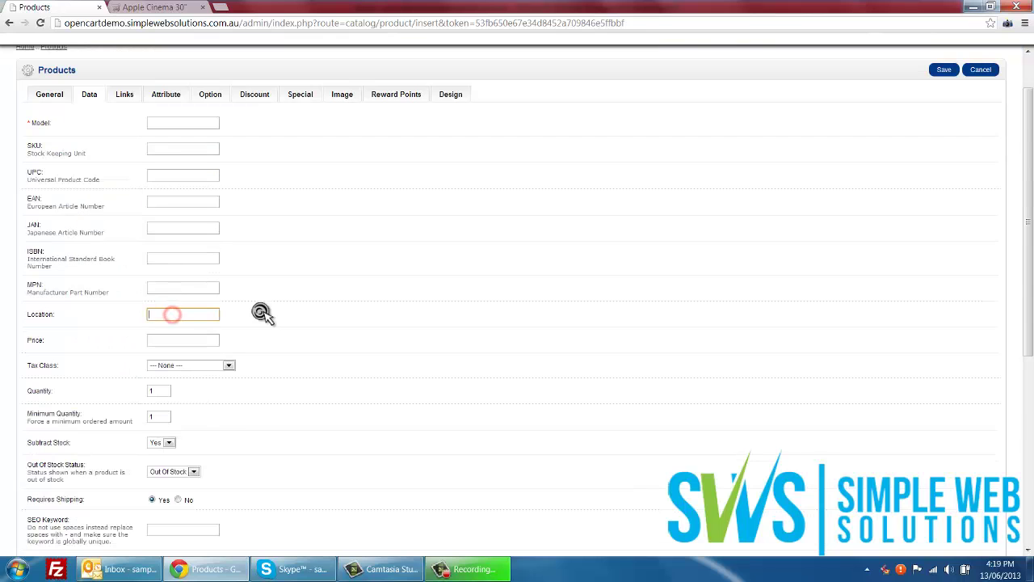
Set the product's price to 99.95 and check the tax class choices, keeping None.
{"action": "scroll", "coordinate": [261, 315], "scroll_direction": "down", "scroll_amount": 2}
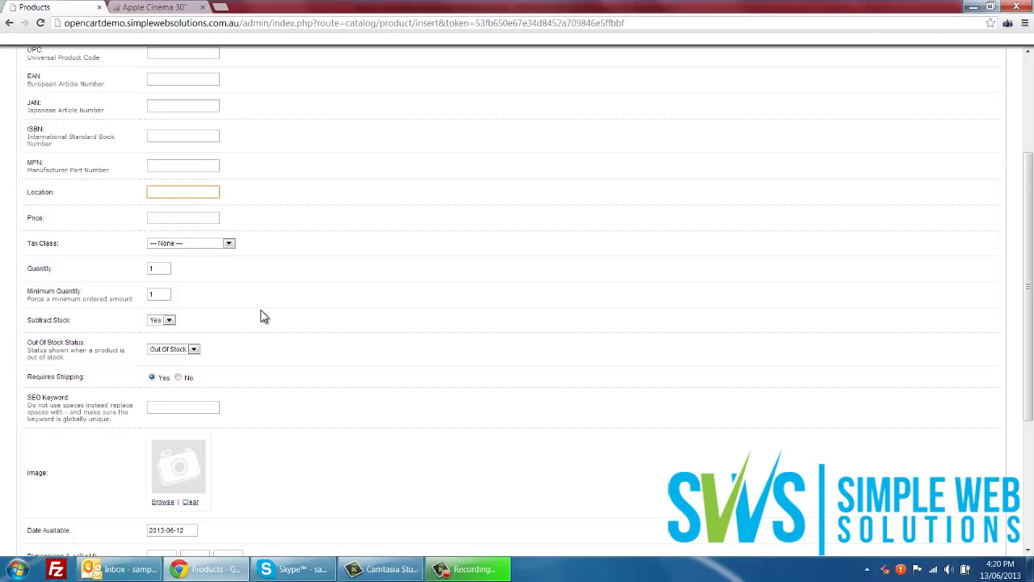
{"action": "scroll", "coordinate": [261, 315], "scroll_direction": "down", "scroll_amount": 1}
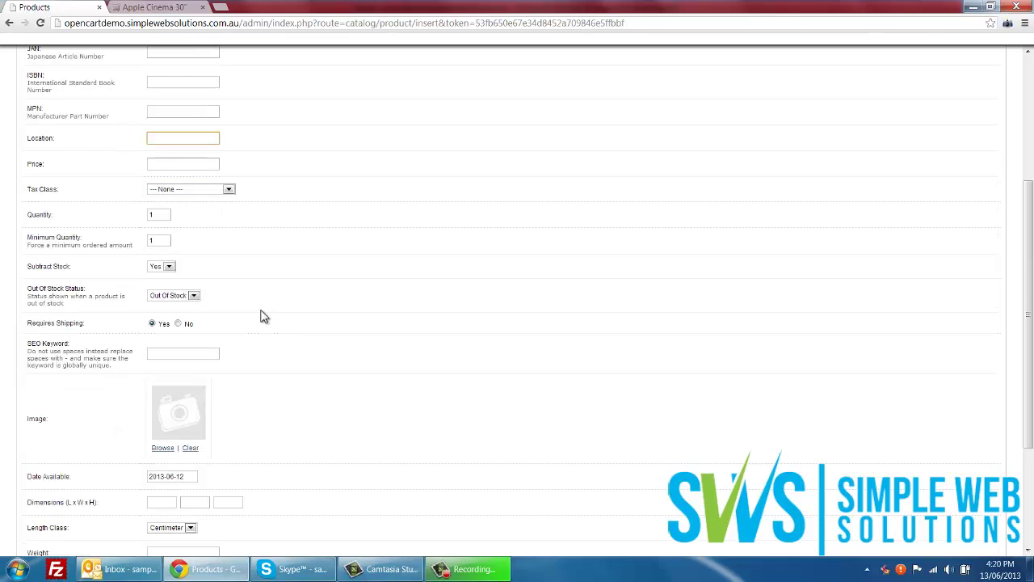
{"action": "left_click", "coordinate": [189, 164]}
{"action": "type", "text": "99.95"}
{"action": "mouse_move", "coordinate": [172, 164]}
{"action": "left_mouse_down"}
{"action": "mouse_move", "coordinate": [141, 166]}
{"action": "mouse_move", "coordinate": [191, 166]}
{"action": "left_mouse_up"}
{"action": "left_click", "coordinate": [189, 166]}
{"action": "left_click", "coordinate": [191, 166]}
{"action": "left_click", "coordinate": [192, 190]}
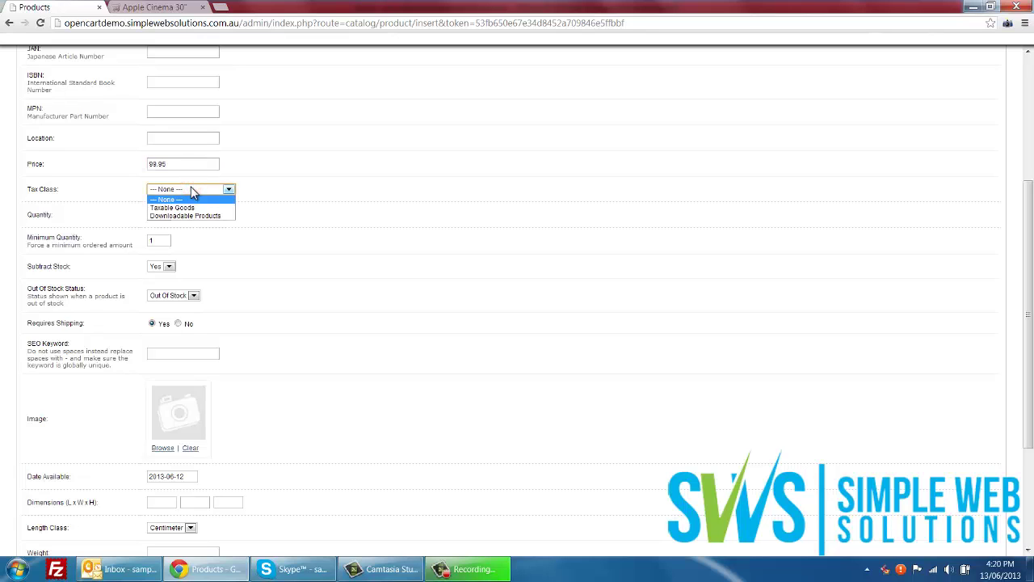
{"action": "left_click", "coordinate": [192, 190]}
{"action": "left_click", "coordinate": [293, 215]}
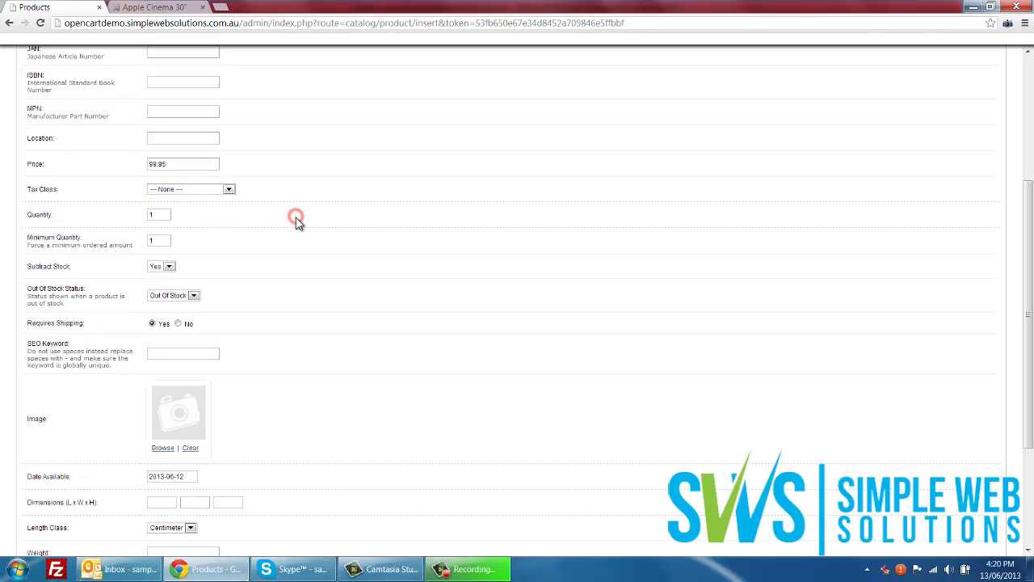
Set the product's quantity to 10 and look at the minimum quantity setting.
{"action": "left_click", "coordinate": [158, 212]}
{"action": "type", "text": "0"}
{"action": "left_click", "coordinate": [160, 239]}
{"action": "left_click_drag", "start_coordinate": [27, 243], "coordinate": [130, 244]}
{"action": "left_click", "coordinate": [129, 244]}
{"action": "left_click", "coordinate": [203, 266]}
Check the Subtract Stock choices, keeping Yes, and set the out of stock status to 2 - 3 Days.
{"action": "scroll", "coordinate": [205, 269], "scroll_direction": "down", "scroll_amount": 1}
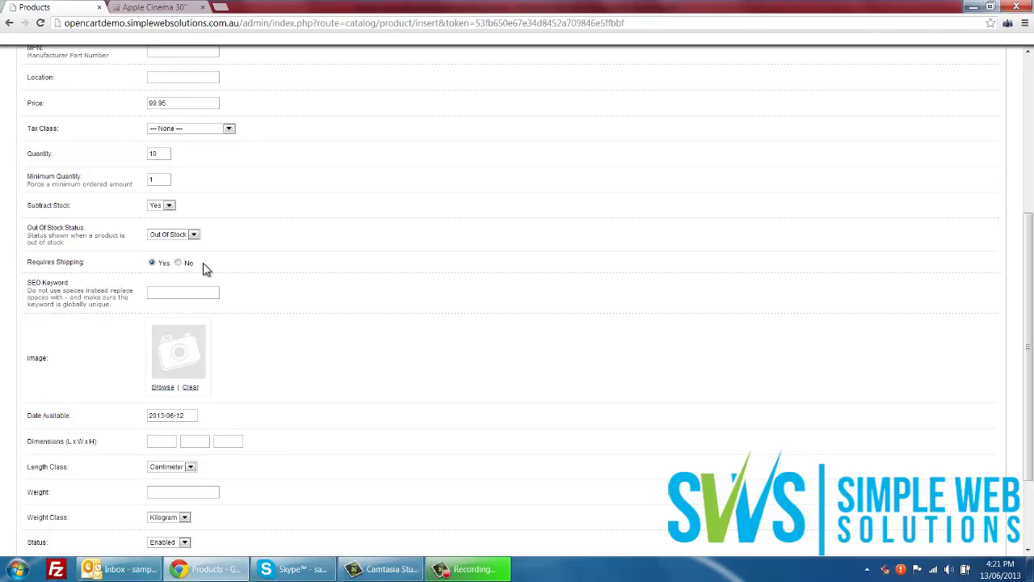
{"action": "left_click", "coordinate": [168, 205]}
{"action": "left_click", "coordinate": [243, 225]}
{"action": "left_click", "coordinate": [193, 235]}
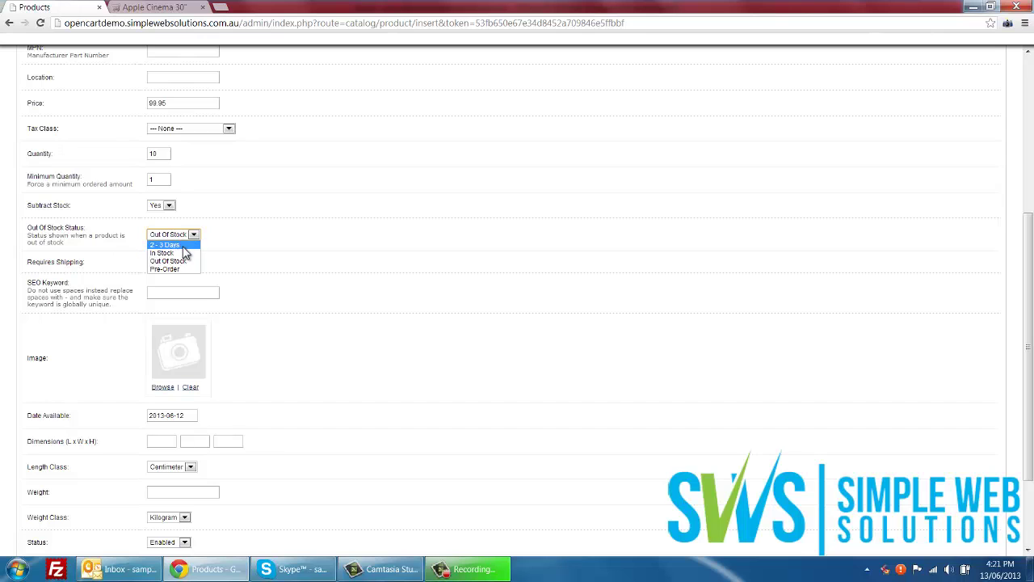
{"action": "left_click", "coordinate": [183, 245]}
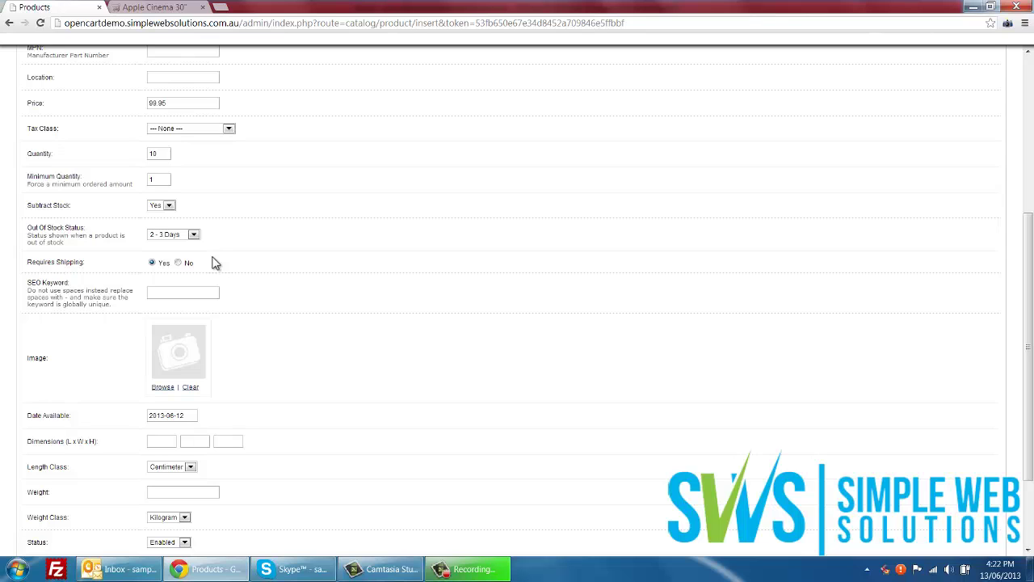
Leave the SEO keyword empty and choose the second Canon EOS 5D picture from the demo folder as the product's main image.
{"action": "scroll", "coordinate": [214, 263], "scroll_direction": "down", "scroll_amount": 3}
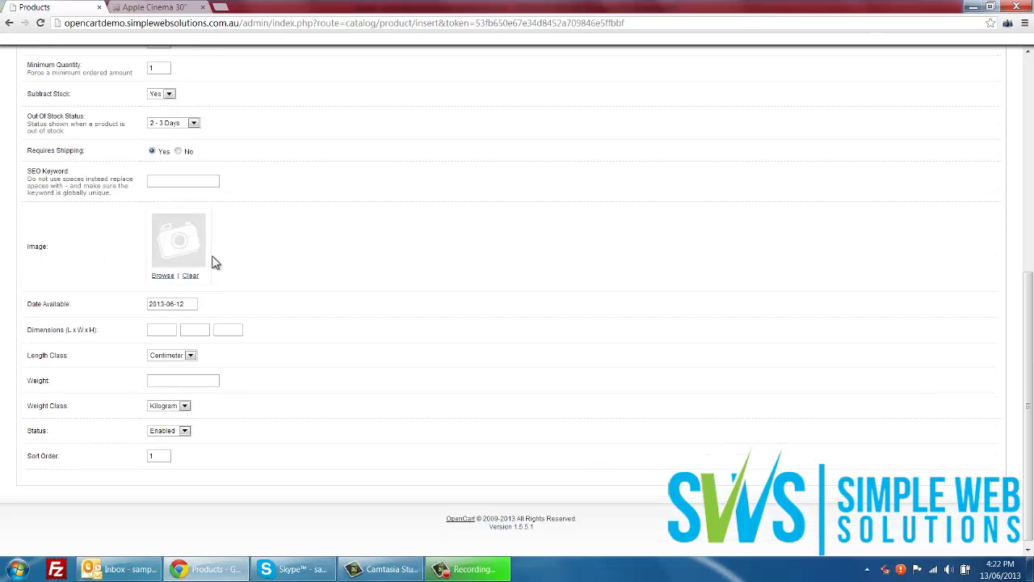
{"action": "left_click", "coordinate": [204, 181]}
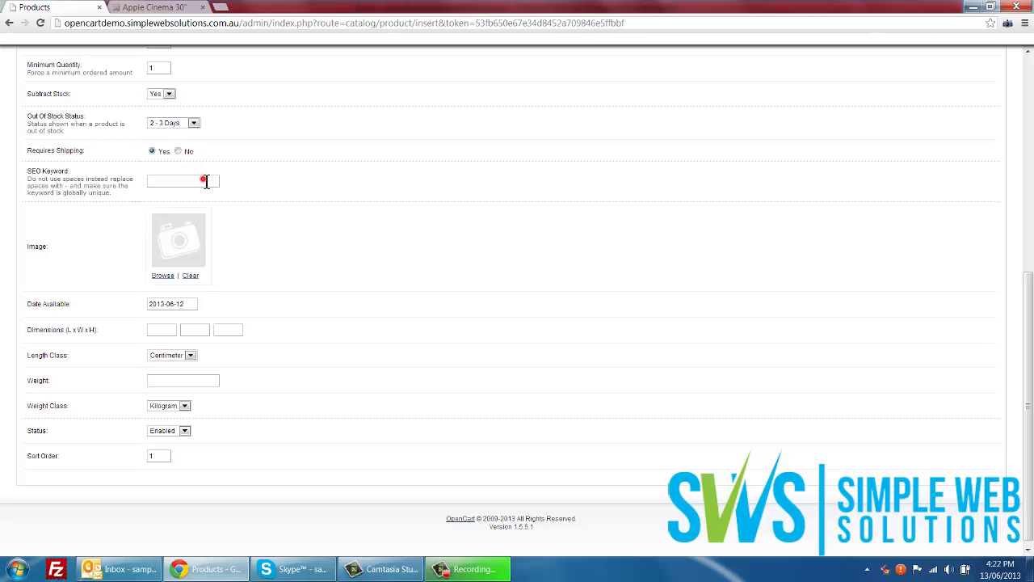
{"action": "left_click", "coordinate": [269, 196]}
{"action": "scroll", "coordinate": [266, 196], "scroll_direction": "down", "scroll_amount": 1}
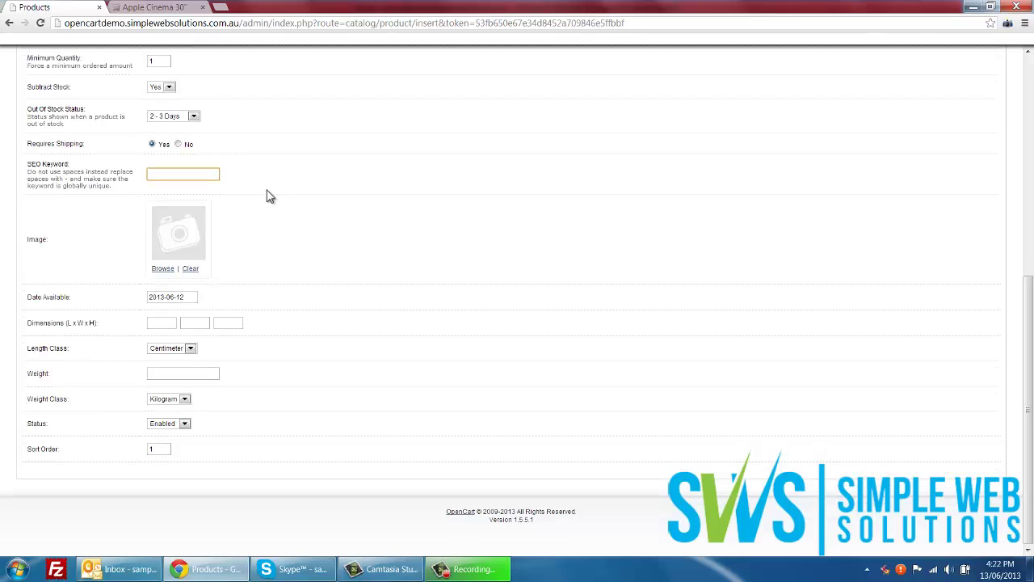
{"action": "left_click", "coordinate": [158, 269]}
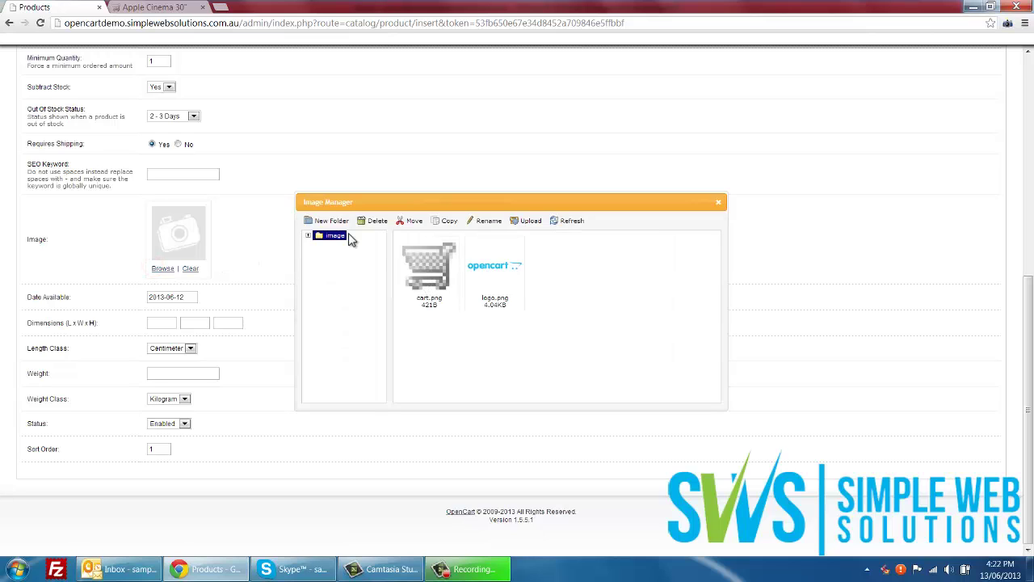
{"action": "left_click", "coordinate": [309, 236]}
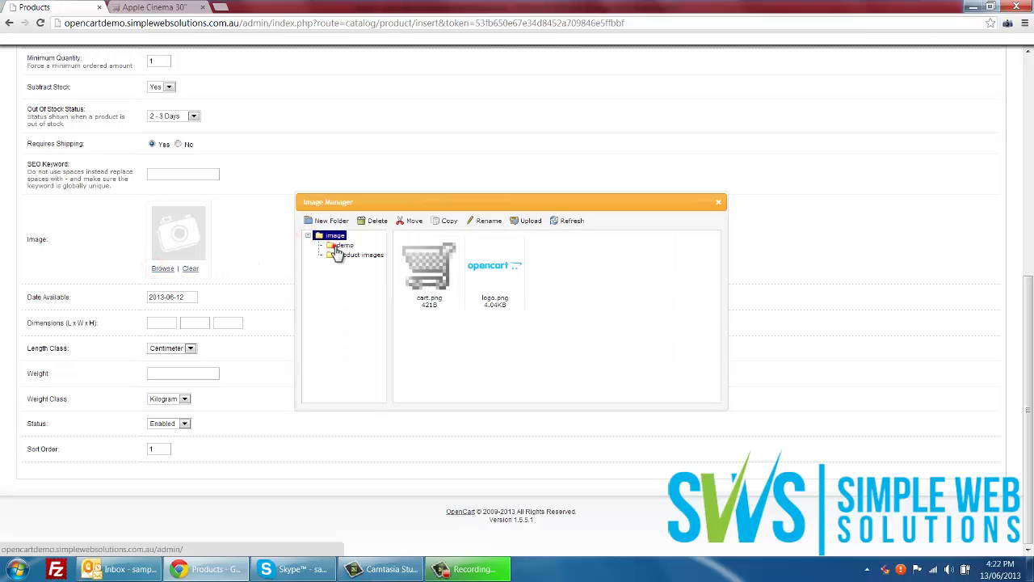
{"action": "left_click", "coordinate": [339, 245]}
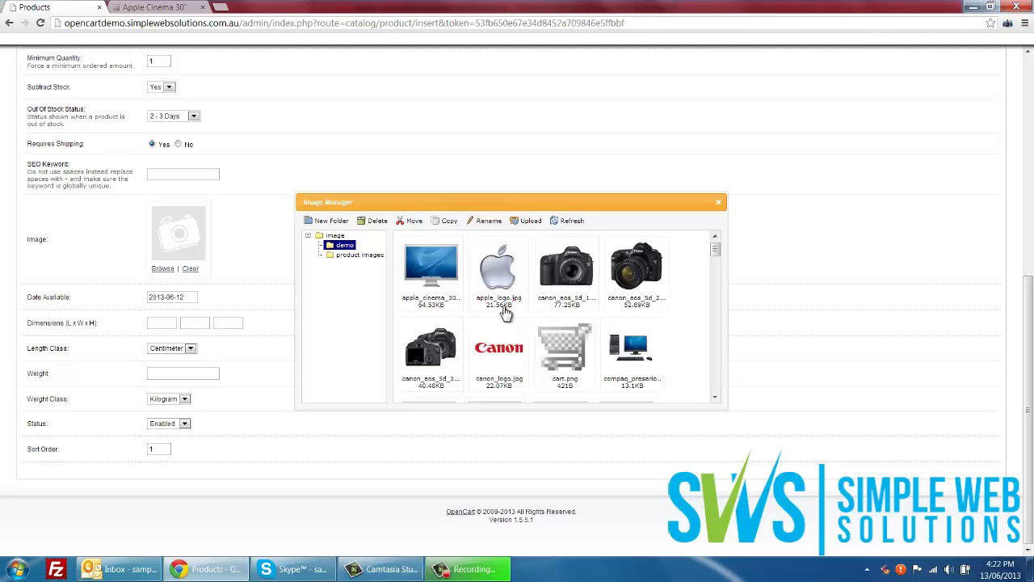
{"action": "double_click", "coordinate": [634, 275]}
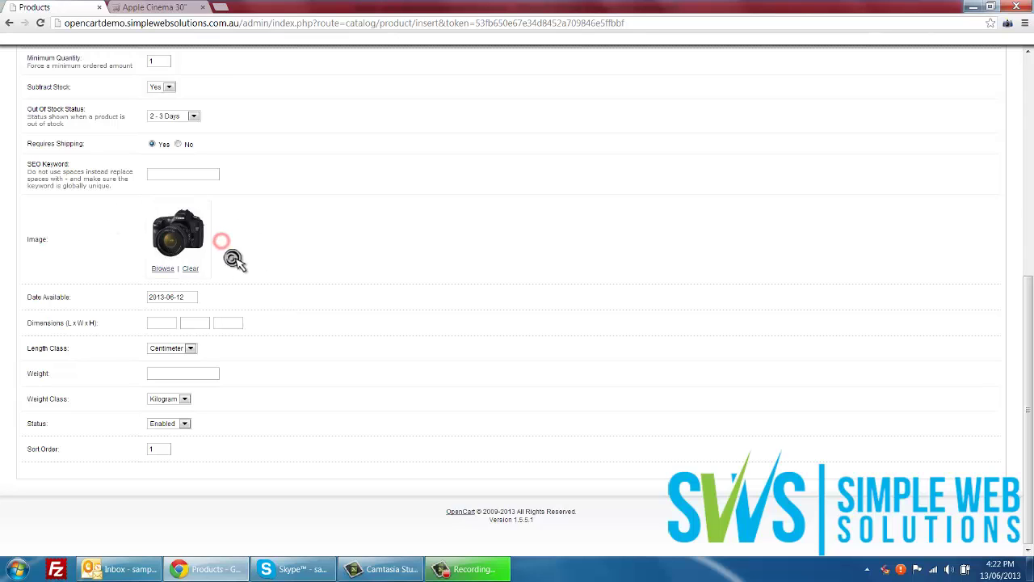
Look at the product's Date Available calendar and the dimension and weight fields, leaving them as they are.
{"action": "left_click", "coordinate": [195, 298]}
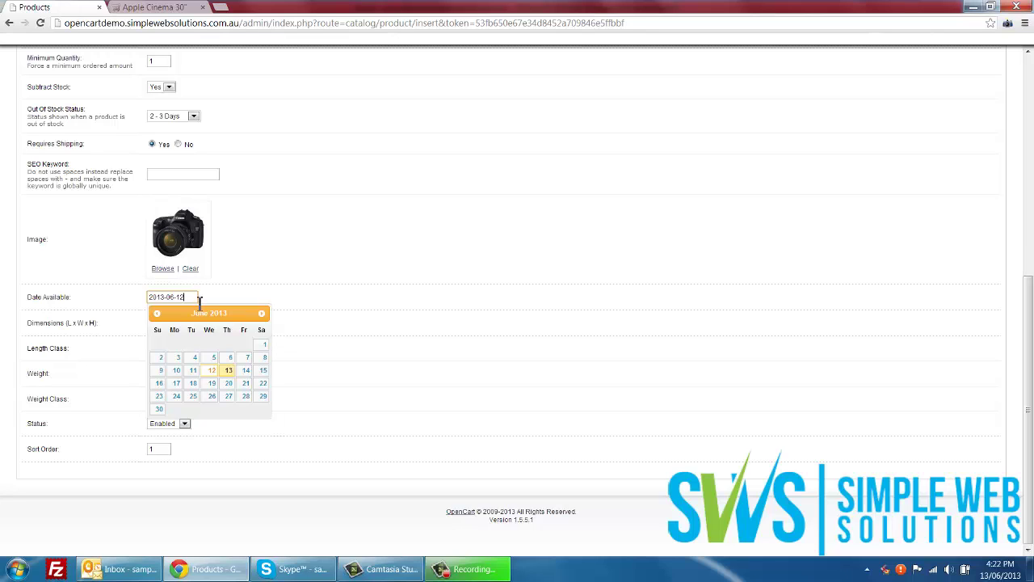
{"action": "left_click", "coordinate": [269, 278]}
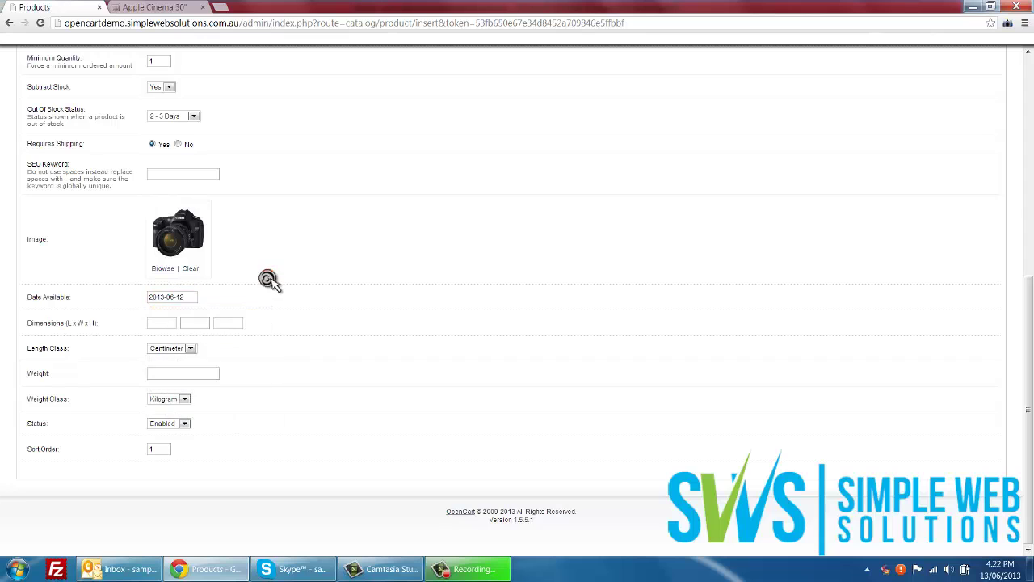
{"action": "left_click", "coordinate": [158, 322]}
{"action": "left_click", "coordinate": [166, 374]}
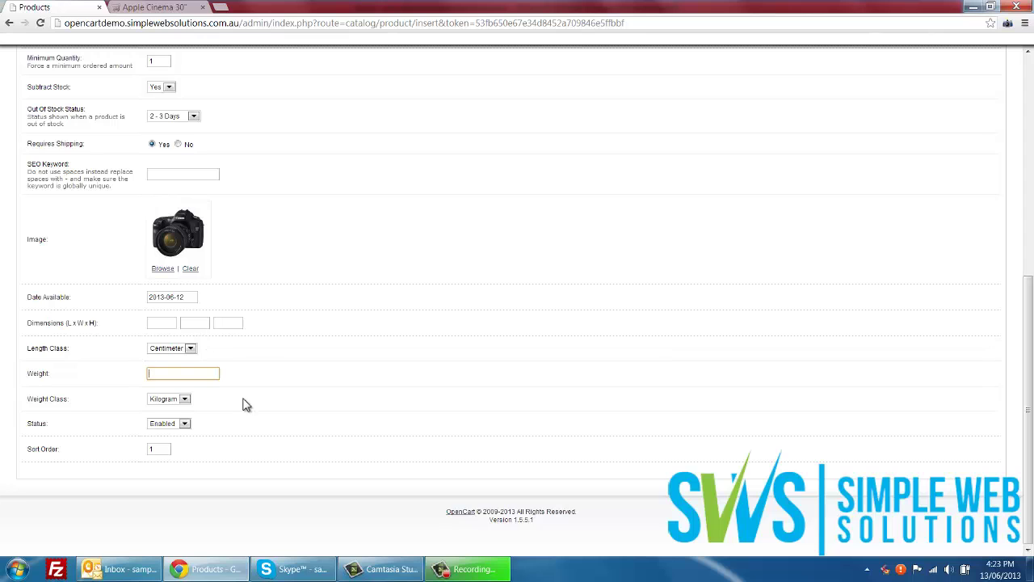
{"action": "left_click", "coordinate": [171, 373]}
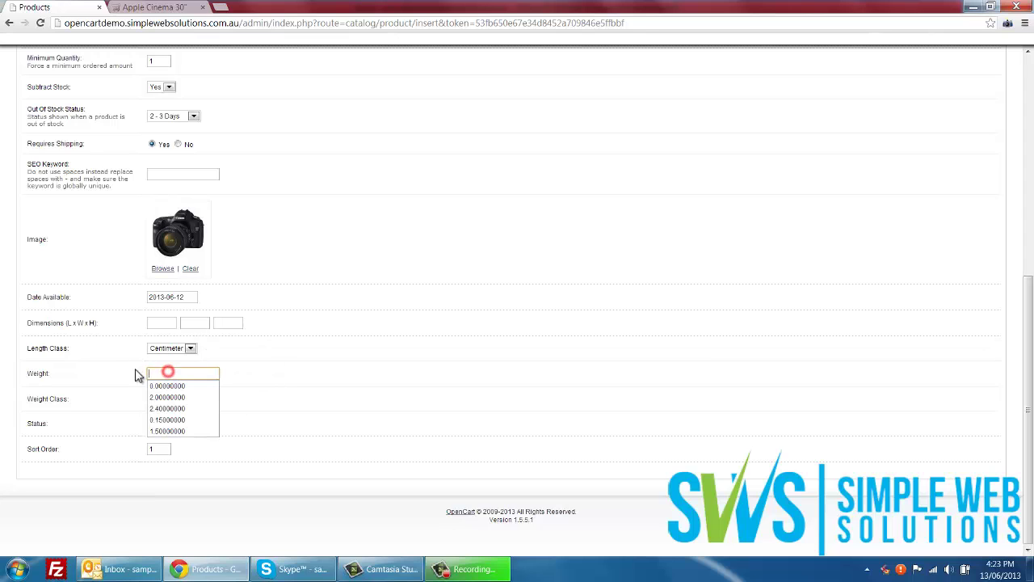
{"action": "left_click", "coordinate": [109, 366]}
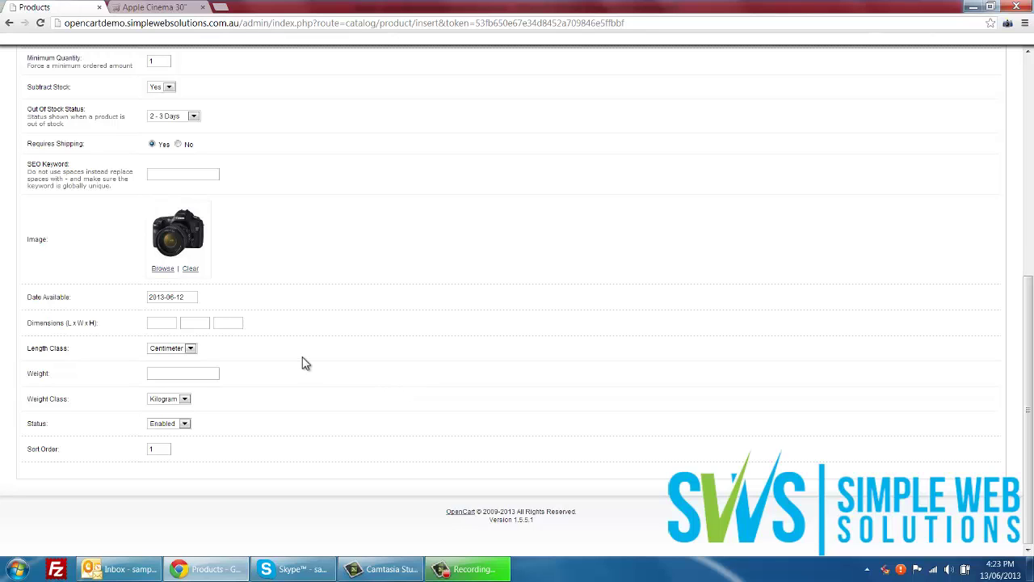
{"action": "left_click", "coordinate": [204, 419]}
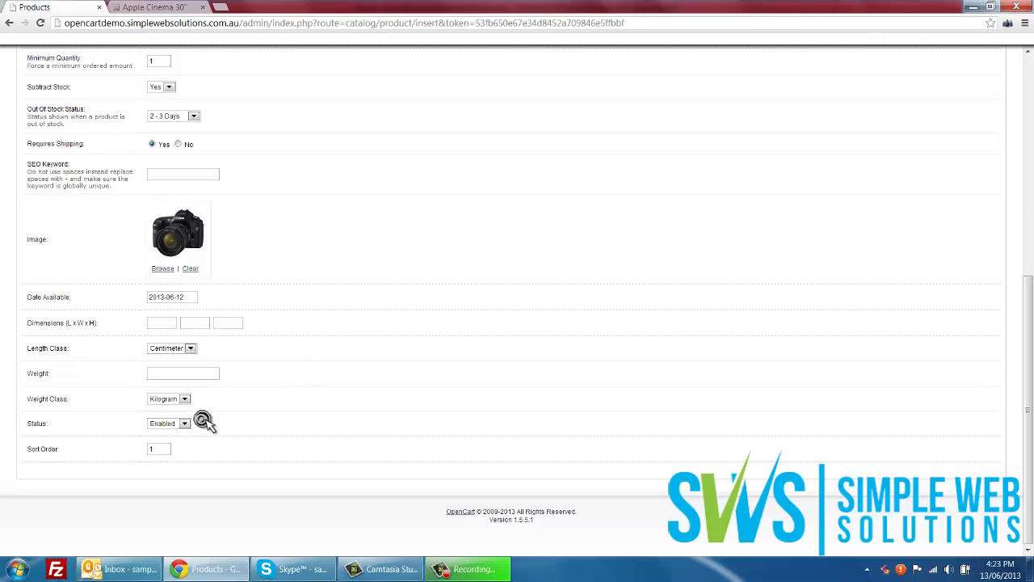
Check the length class and weight class choices, keeping Centimeter and Kilogram.
{"action": "left_click", "coordinate": [167, 348]}
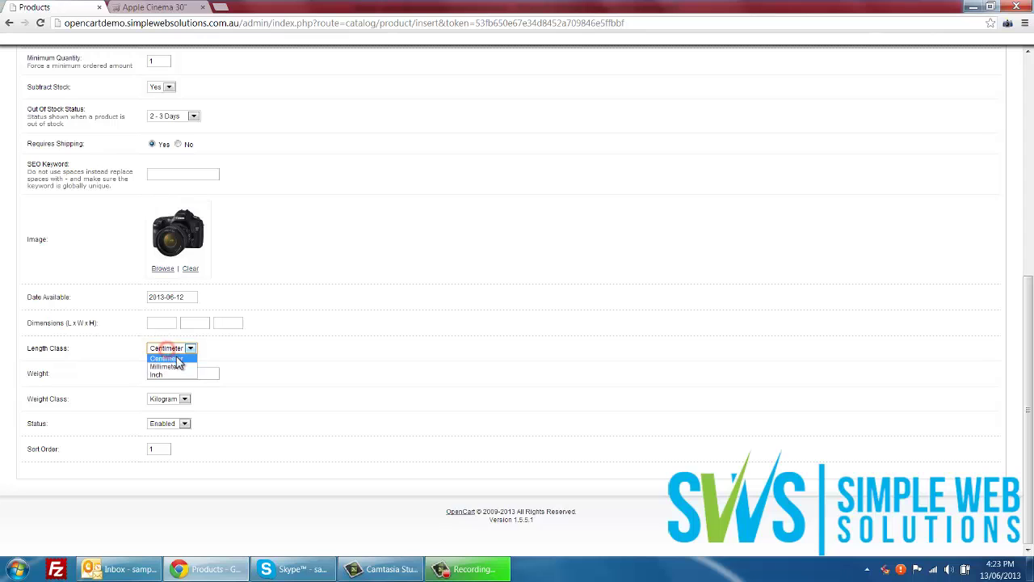
{"action": "left_click", "coordinate": [261, 382]}
{"action": "left_click", "coordinate": [170, 398]}
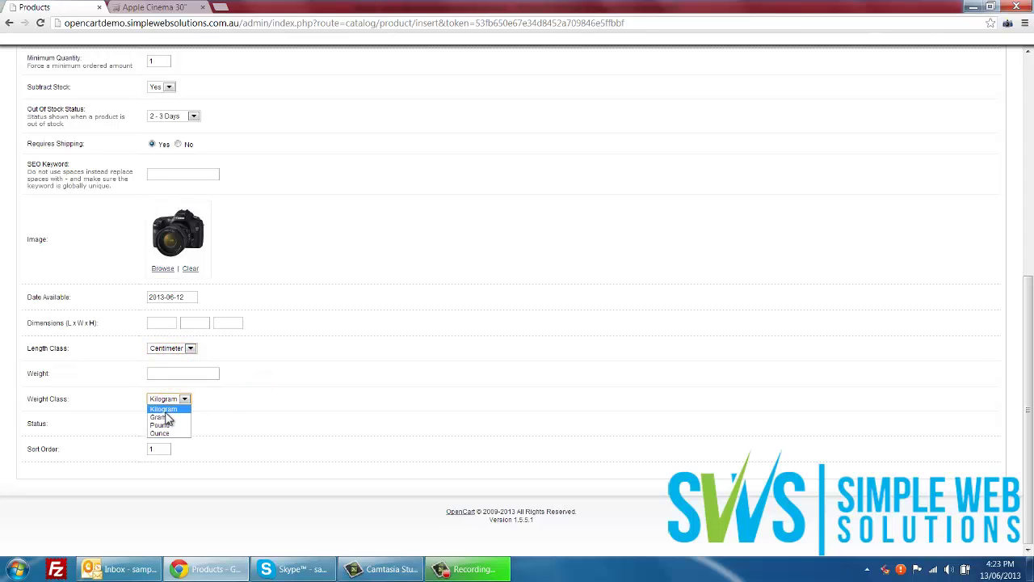
{"action": "left_click", "coordinate": [209, 418]}
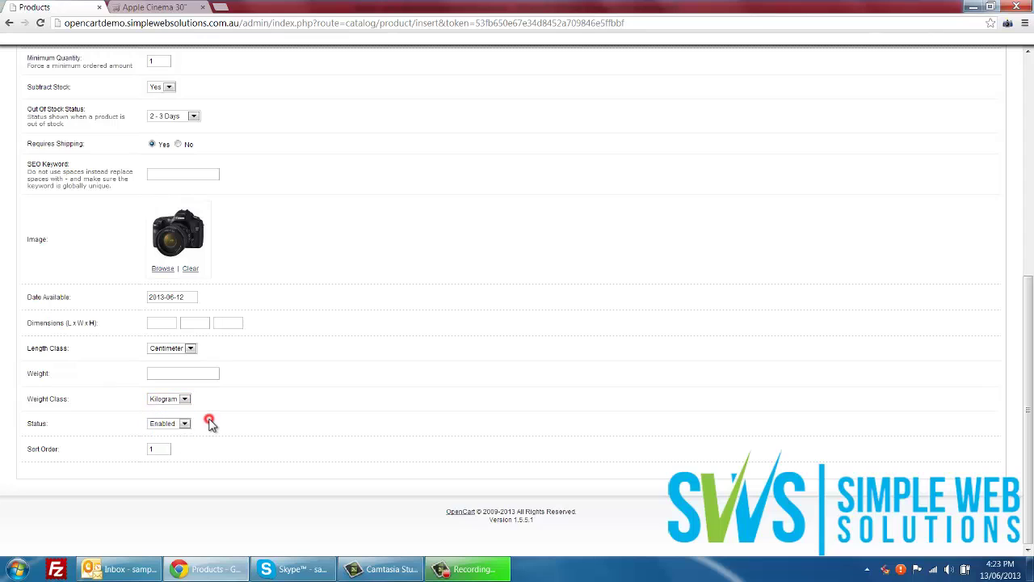
Switch the product's status to Disabled and back to Enabled.
{"action": "left_click", "coordinate": [185, 424]}
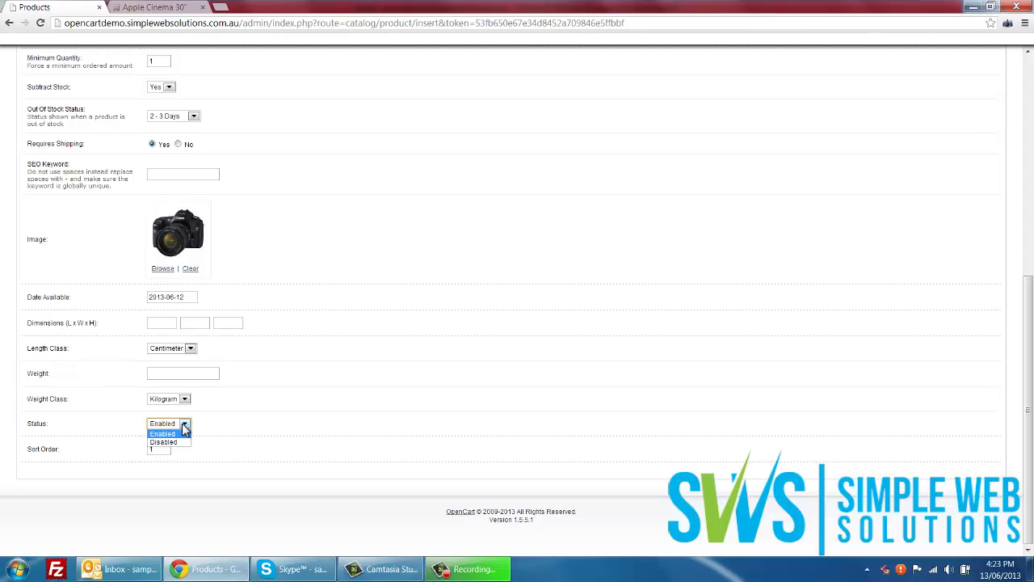
{"action": "left_click", "coordinate": [184, 441]}
{"action": "left_click", "coordinate": [185, 425]}
{"action": "left_click", "coordinate": [181, 435]}
{"action": "left_click", "coordinate": [274, 437]}
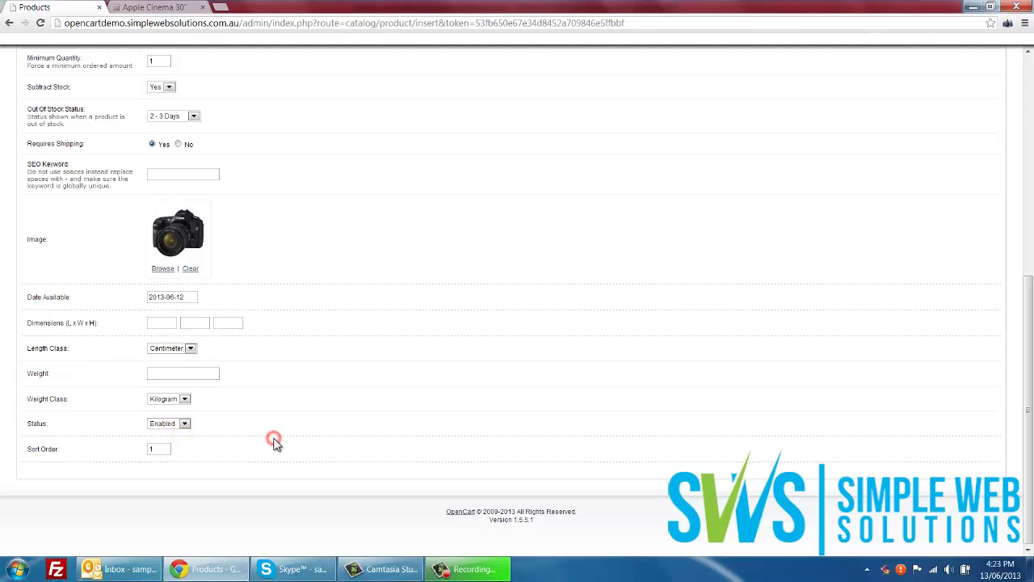
In the product's link settings, assign Canon as the manufacturer.
{"action": "scroll", "coordinate": [274, 440], "scroll_direction": "up", "scroll_amount": 5}
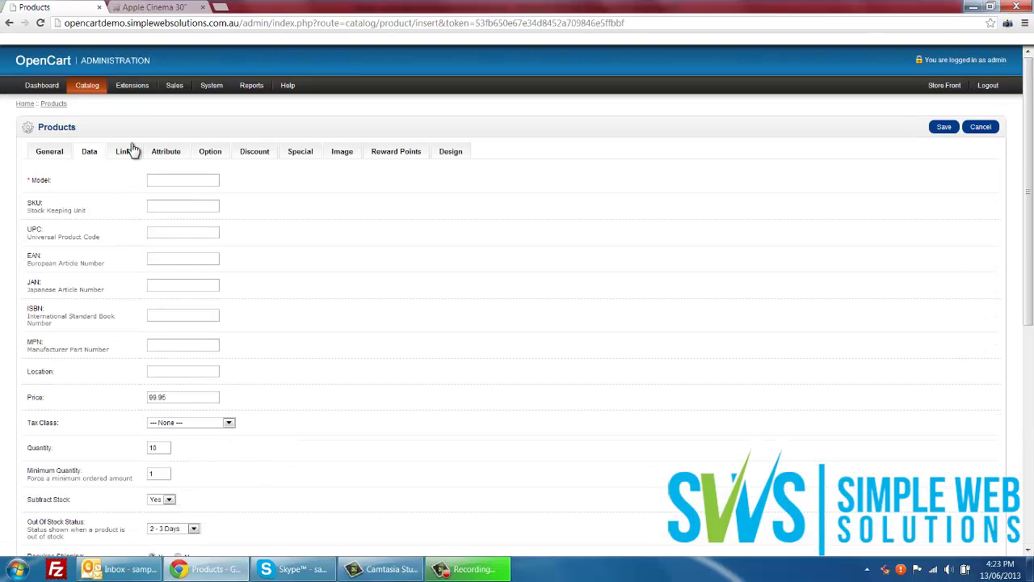
{"action": "scroll", "coordinate": [369, 279], "scroll_direction": "down", "scroll_amount": 5}
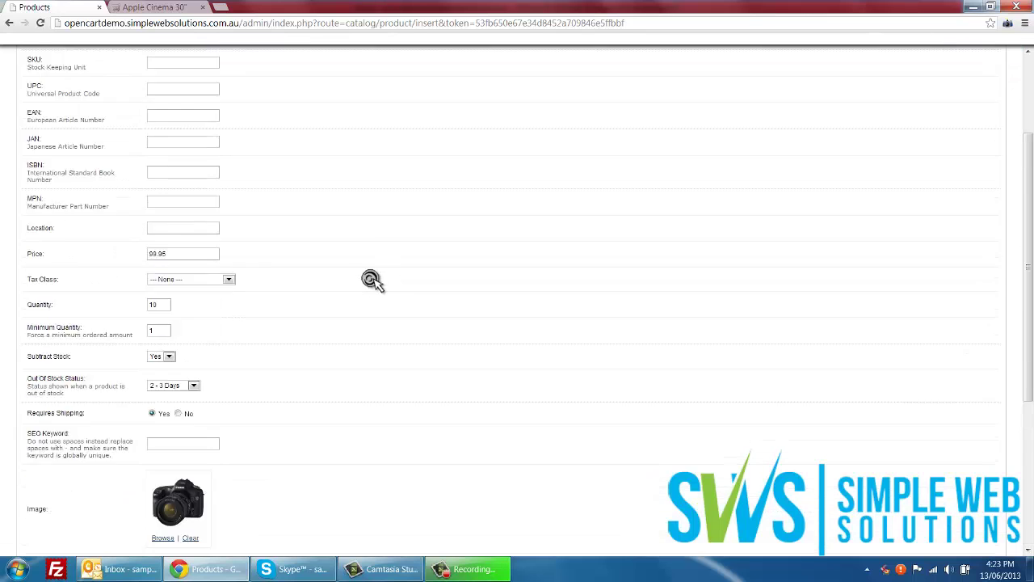
{"action": "scroll", "coordinate": [371, 282], "scroll_direction": "up", "scroll_amount": 3}
{"action": "scroll", "coordinate": [372, 283], "scroll_direction": "up", "scroll_amount": 2}
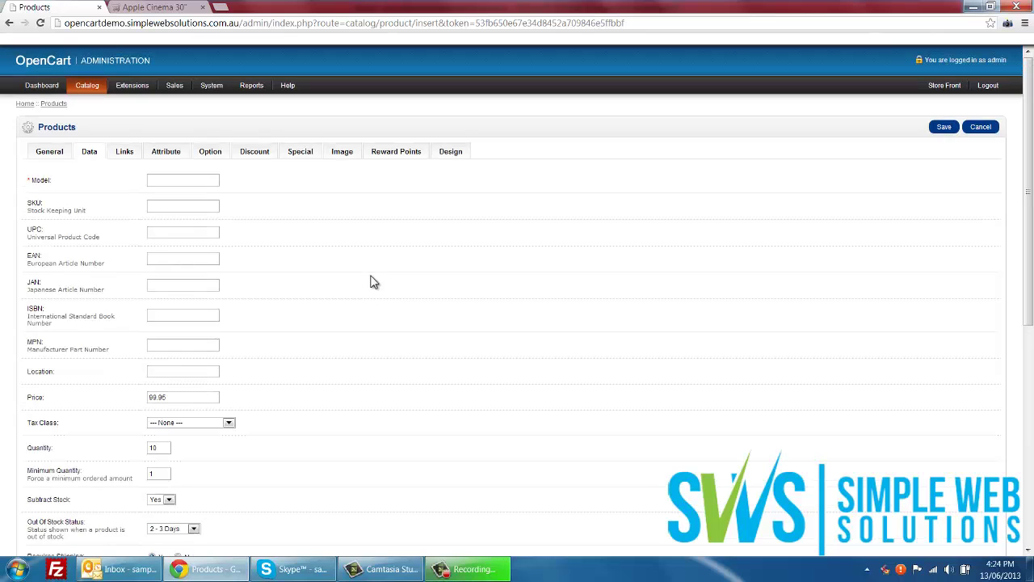
{"action": "left_click", "coordinate": [125, 156]}
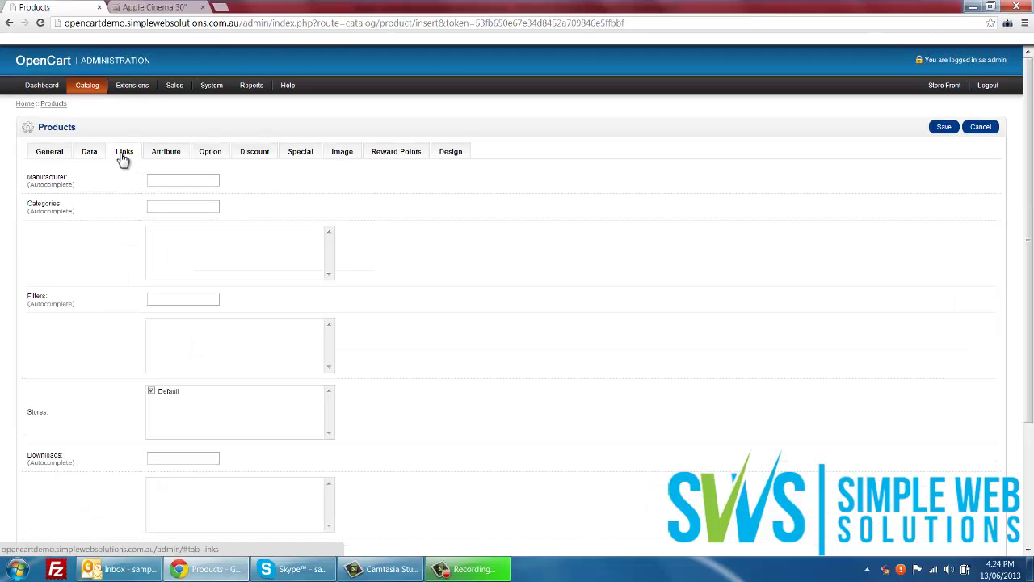
{"action": "left_click", "coordinate": [182, 178]}
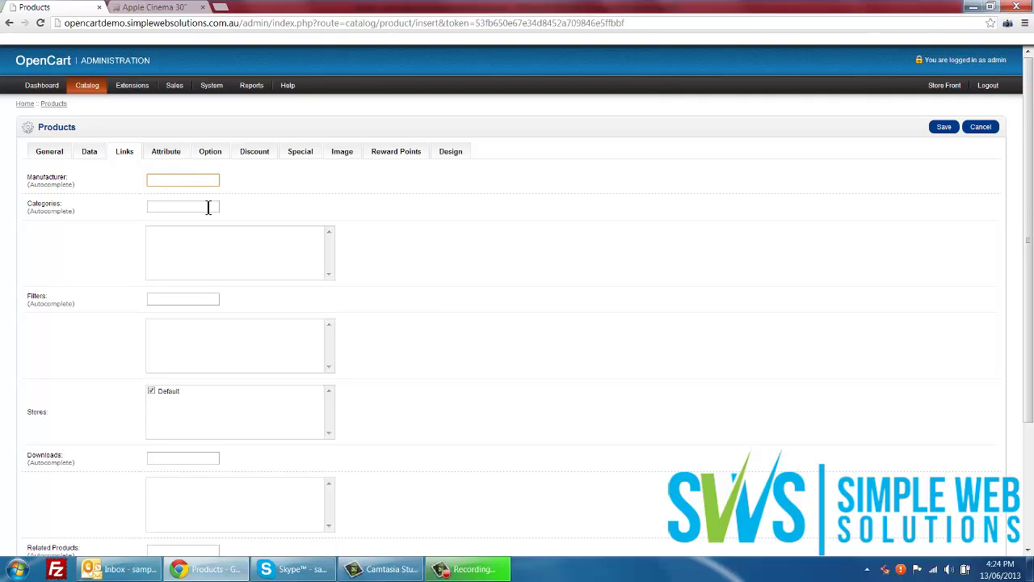
{"action": "type", "text": "cano"}
{"action": "left_click", "coordinate": [164, 195]}
Assign the product to the Cameras category and clear the category search text.
{"action": "left_click", "coordinate": [170, 208]}
{"action": "type", "text": "camer"}
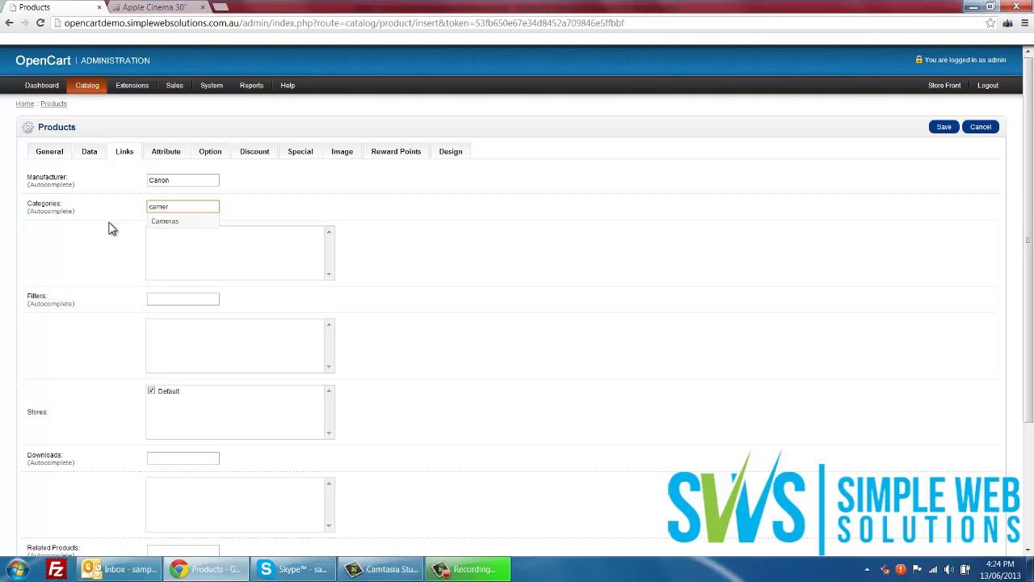
{"action": "left_click", "coordinate": [175, 223]}
{"action": "key", "text": "BackSpace"}
{"action": "key", "text": "BackSpace"}
{"action": "key", "text": "BackSpace"}
{"action": "key", "text": "BackSpace"}
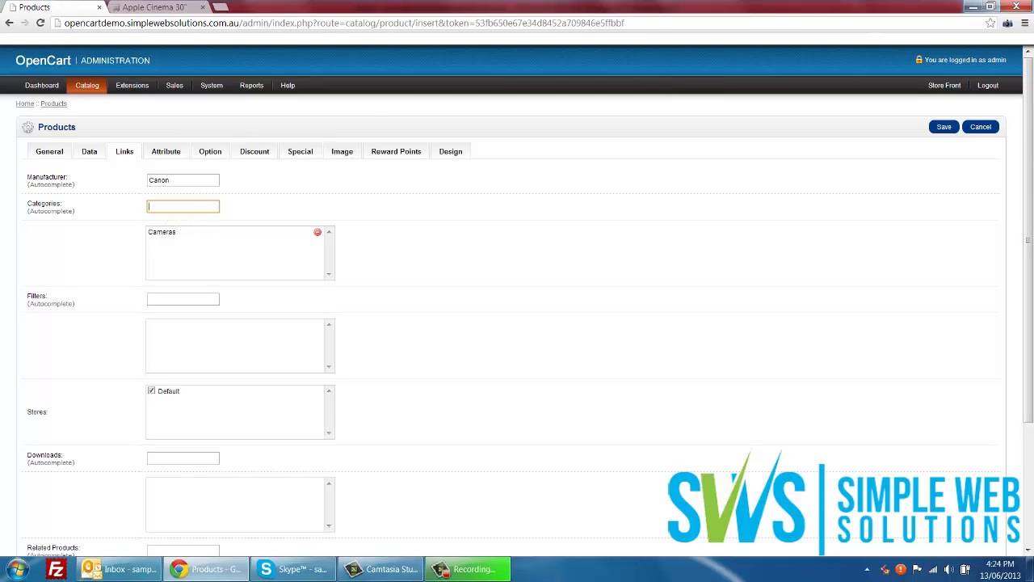
Check the storefront's category names, assign the product to the Components category as well, and leave the category search empty.
{"action": "key", "text": "ctrl+Tab"}
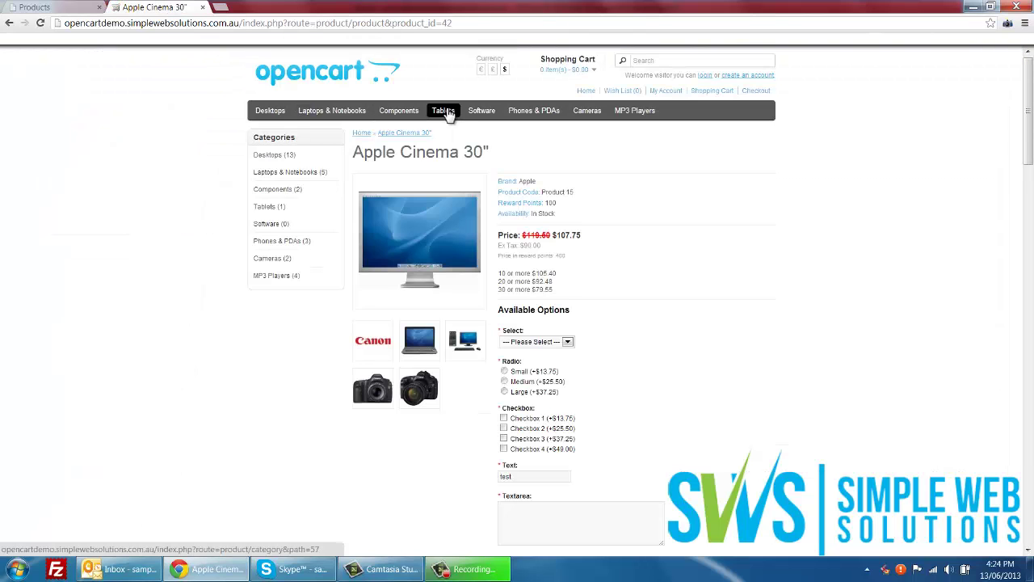
{"action": "mouse_move", "coordinate": [353, 123]}
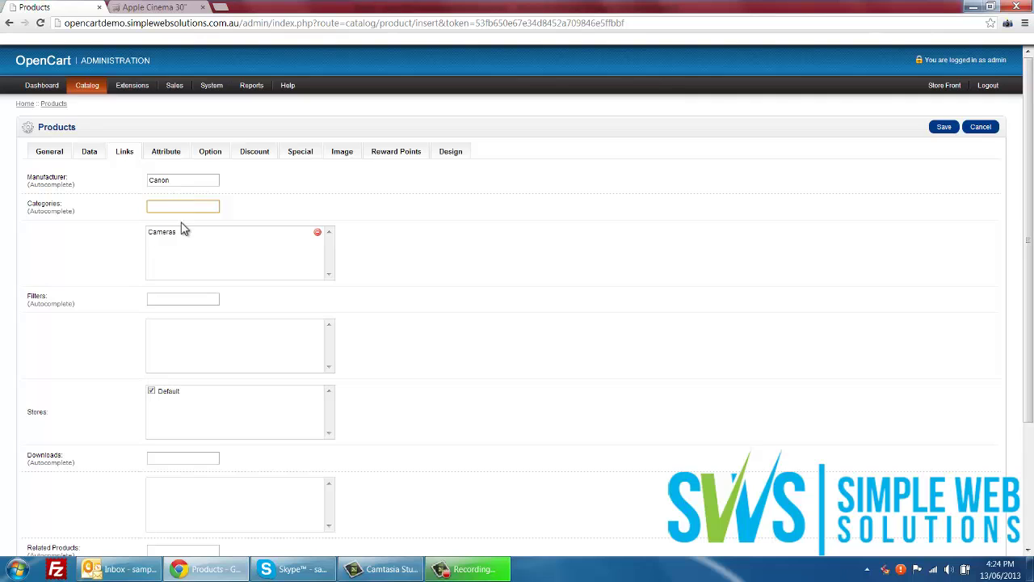
{"action": "type", "text": "component"}
{"action": "left_click", "coordinate": [192, 223]}
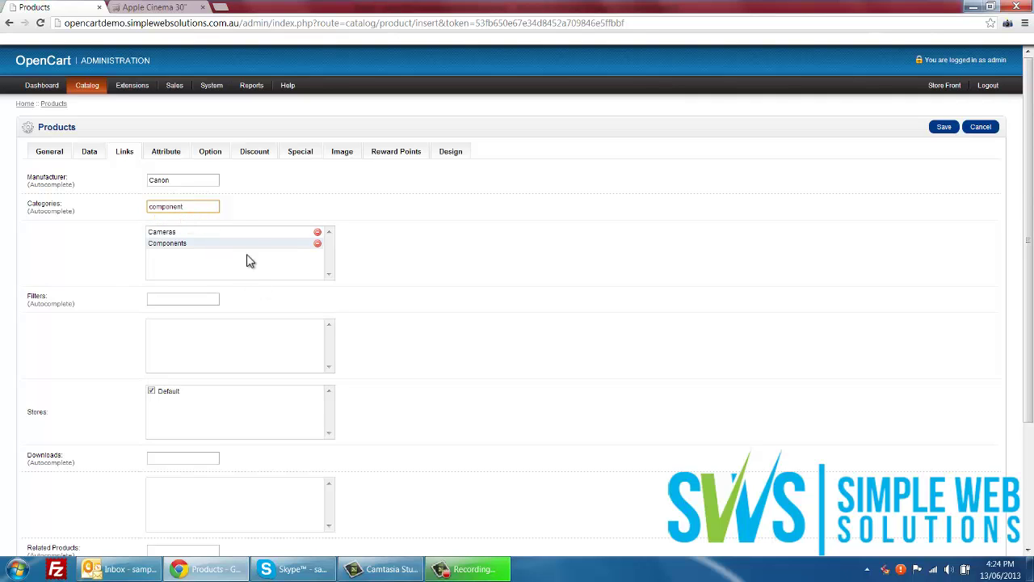
{"action": "left_click_drag", "start_coordinate": [196, 207], "coordinate": [23, 196]}
{"action": "type", "text": "co"}
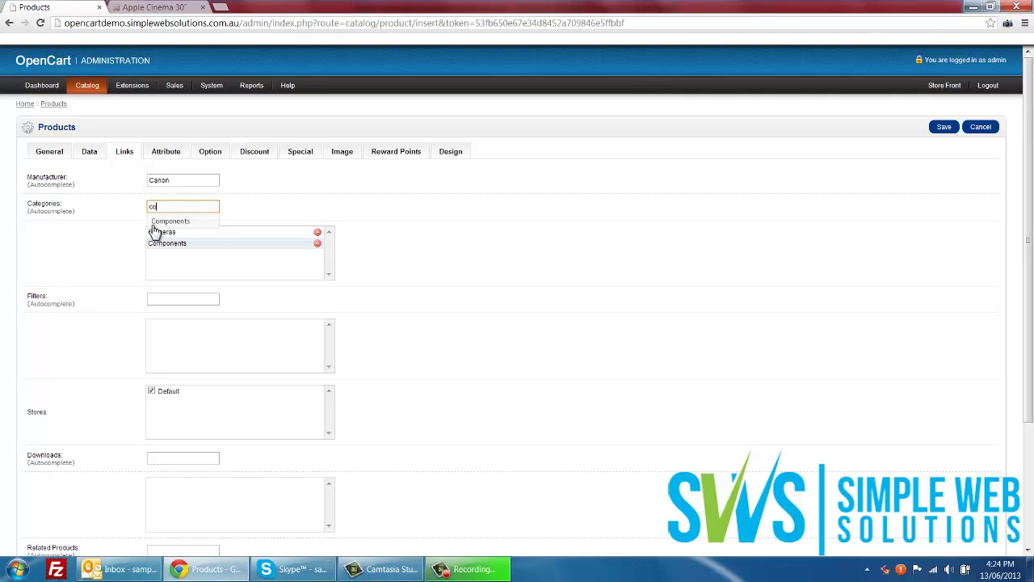
{"action": "key", "text": "BackSpace"}
{"action": "key", "text": "BackSpace"}
{"action": "left_click", "coordinate": [141, 247]}
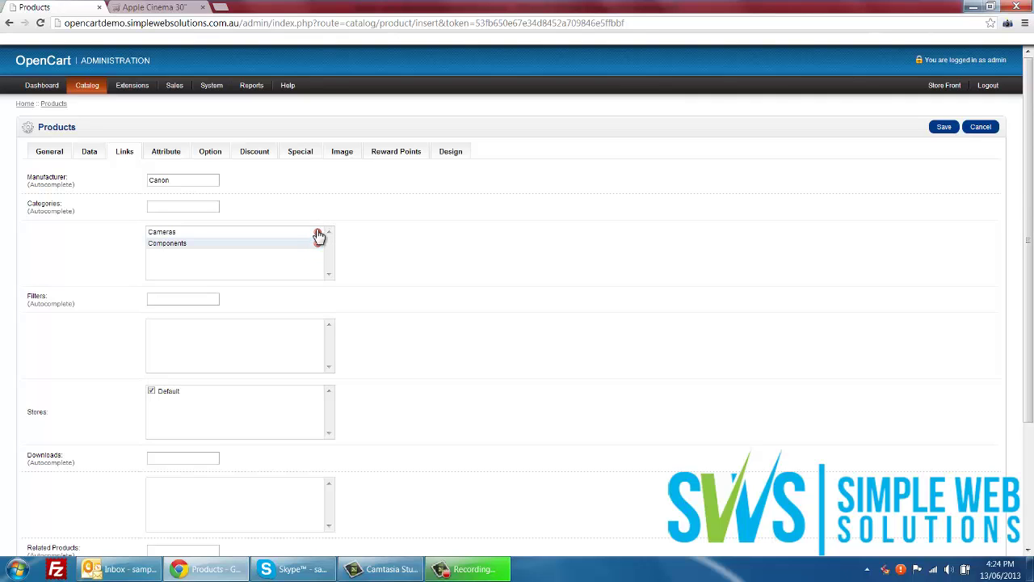
Look over the product's filters, stores, downloads, related products and attribute settings without adding anything.
{"action": "scroll", "coordinate": [380, 253], "scroll_direction": "down", "scroll_amount": 2}
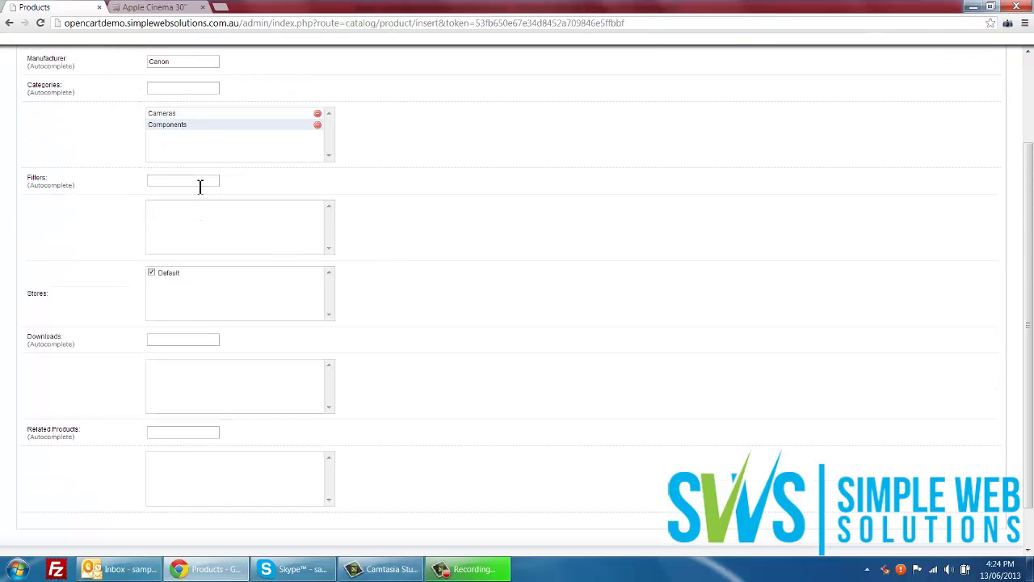
{"action": "left_click", "coordinate": [200, 184]}
{"action": "left_click", "coordinate": [222, 211]}
{"action": "scroll", "coordinate": [323, 210], "scroll_direction": "down", "scroll_amount": 1}
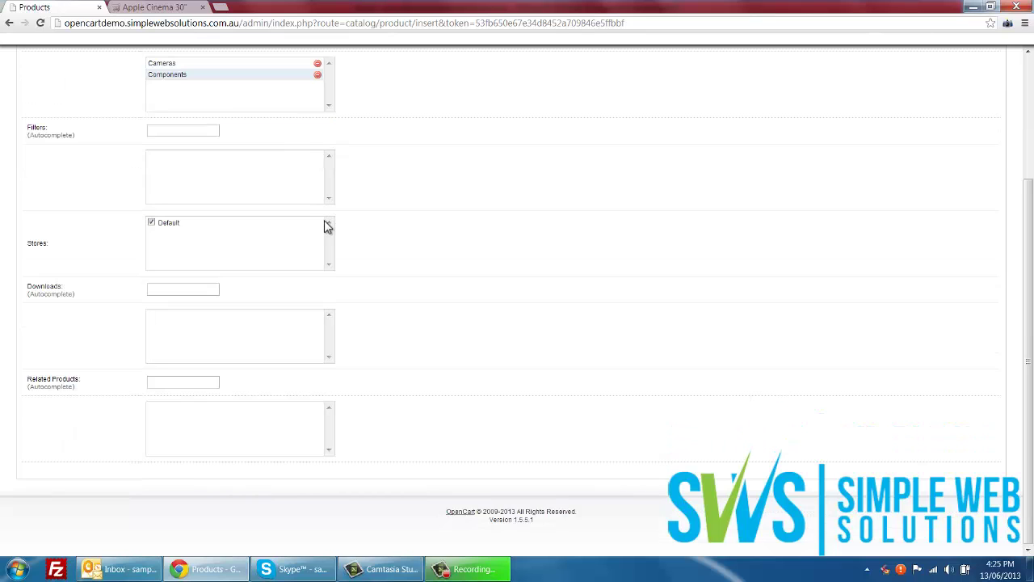
{"action": "left_click", "coordinate": [179, 288]}
{"action": "left_click", "coordinate": [167, 331]}
{"action": "left_click", "coordinate": [200, 291]}
{"action": "scroll", "coordinate": [94, 338], "scroll_direction": "up", "scroll_amount": 3}
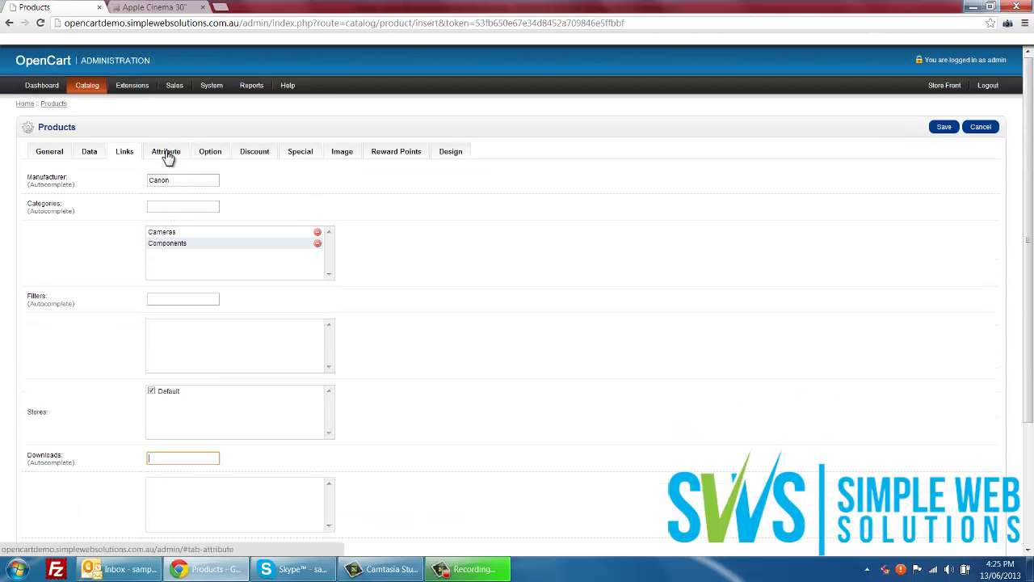
{"action": "left_click", "coordinate": [170, 159]}
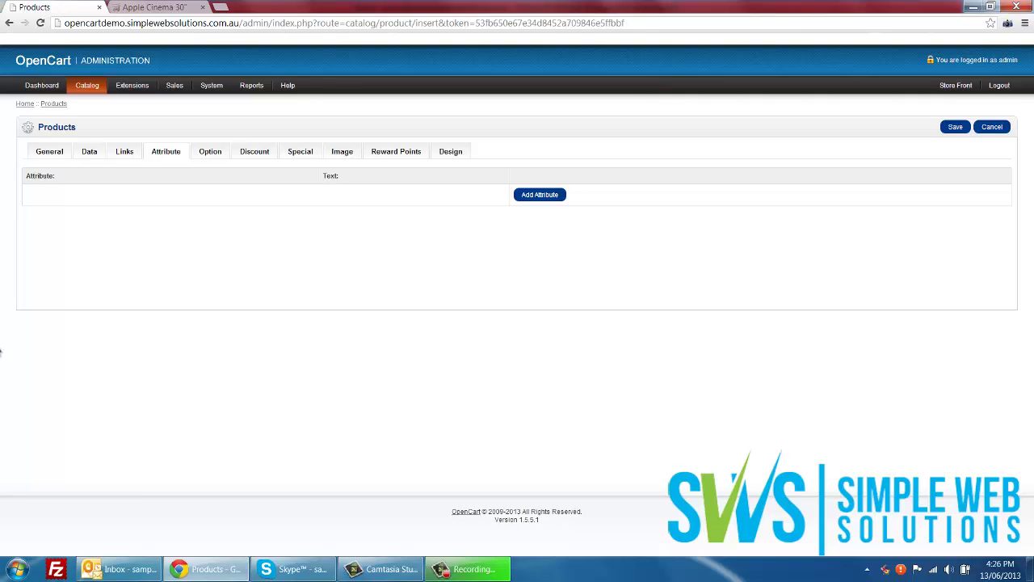
Add the Size option to the product.
{"action": "left_click", "coordinate": [218, 163]}
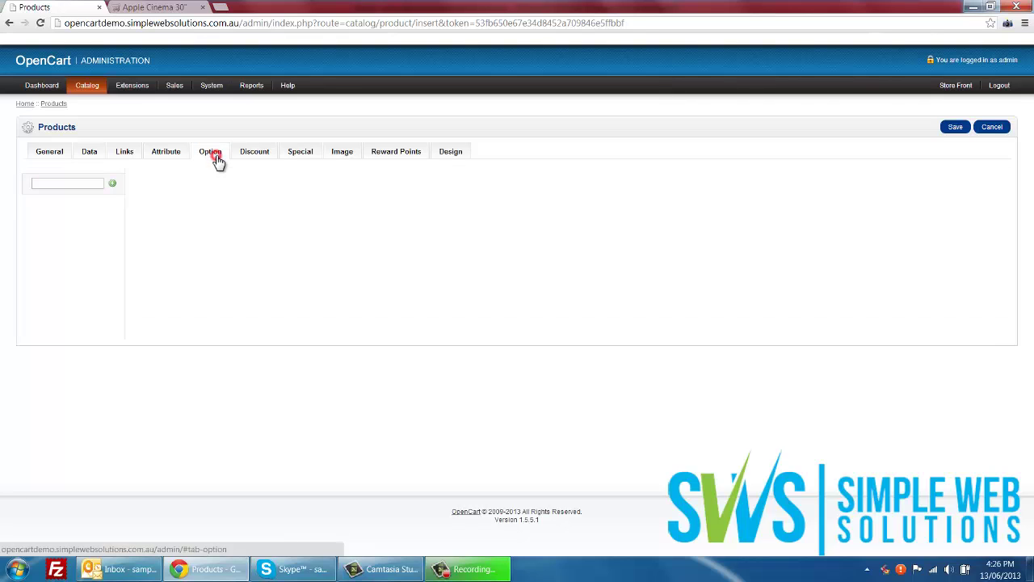
{"action": "left_click", "coordinate": [61, 184]}
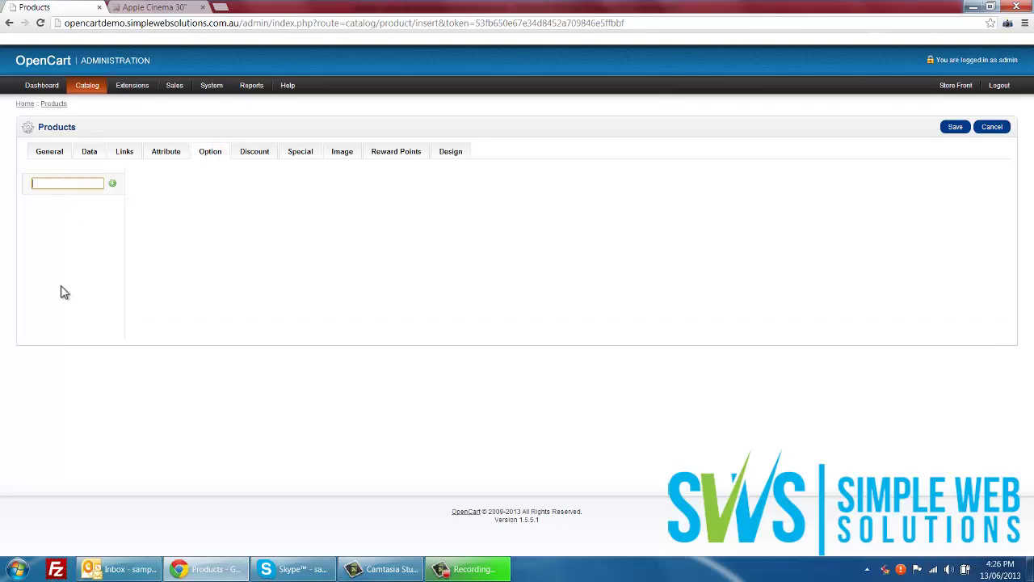
{"action": "type", "text": "colou"}
{"action": "key", "text": "BackSpace"}
{"action": "key", "text": "BackSpace"}
{"action": "key", "text": "BackSpace"}
{"action": "key", "text": "BackSpace"}
{"action": "type", "text": "size"}
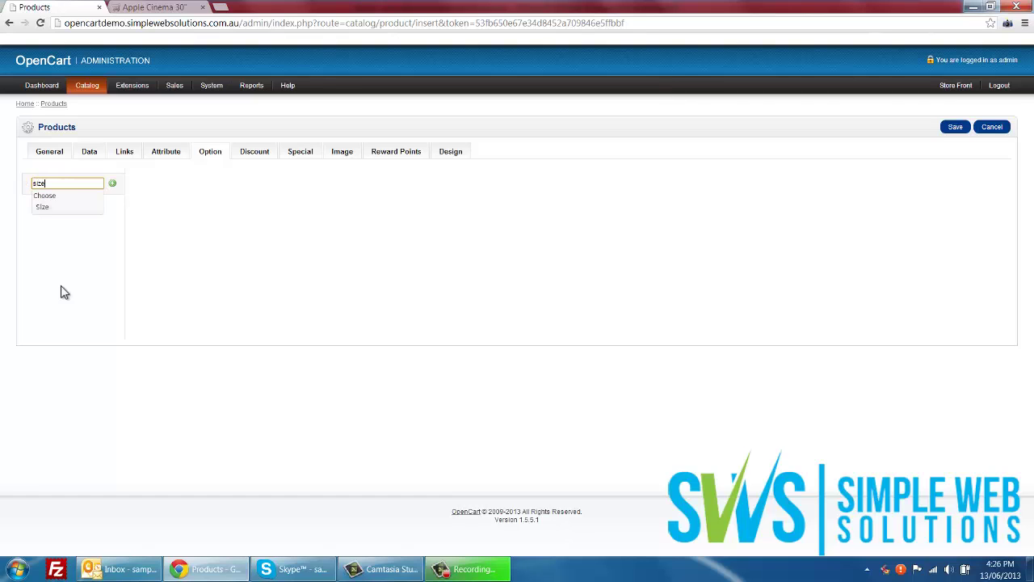
{"action": "left_click", "coordinate": [64, 208]}
{"action": "left_click", "coordinate": [332, 317]}
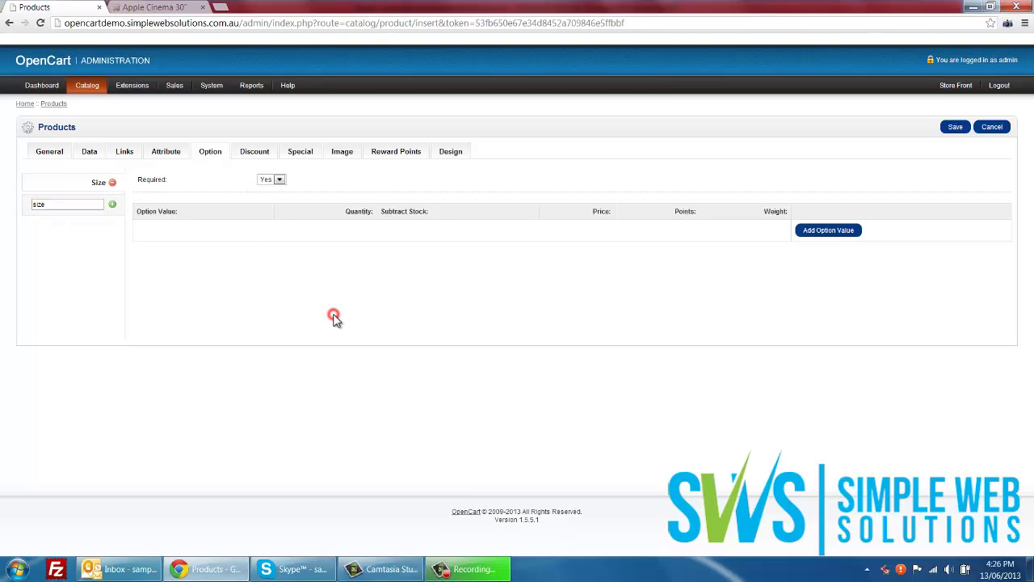
Check the Size option's Required choices, keeping Yes.
{"action": "left_click", "coordinate": [273, 179]}
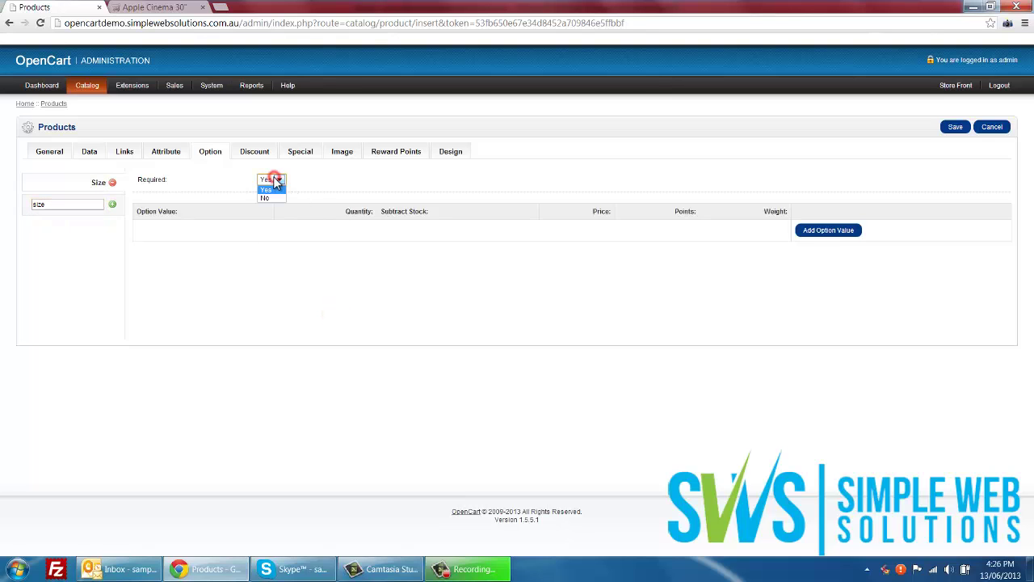
{"action": "left_click", "coordinate": [279, 180]}
{"action": "left_click", "coordinate": [279, 194]}
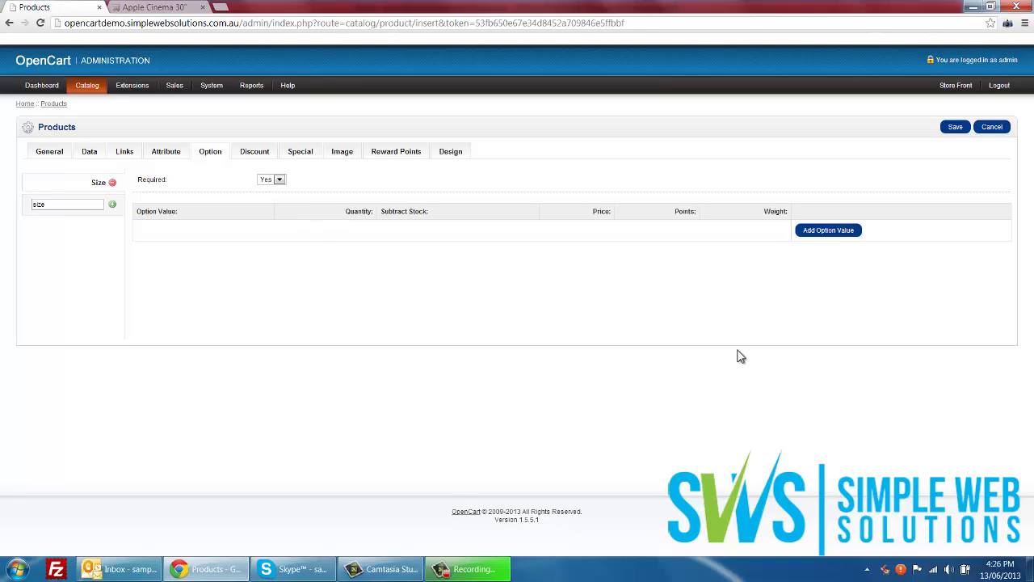
Add two value rows to the Size option, set the first to Small and open the second row's value choices.
{"action": "left_click", "coordinate": [850, 233]}
{"action": "left_click", "coordinate": [876, 254]}
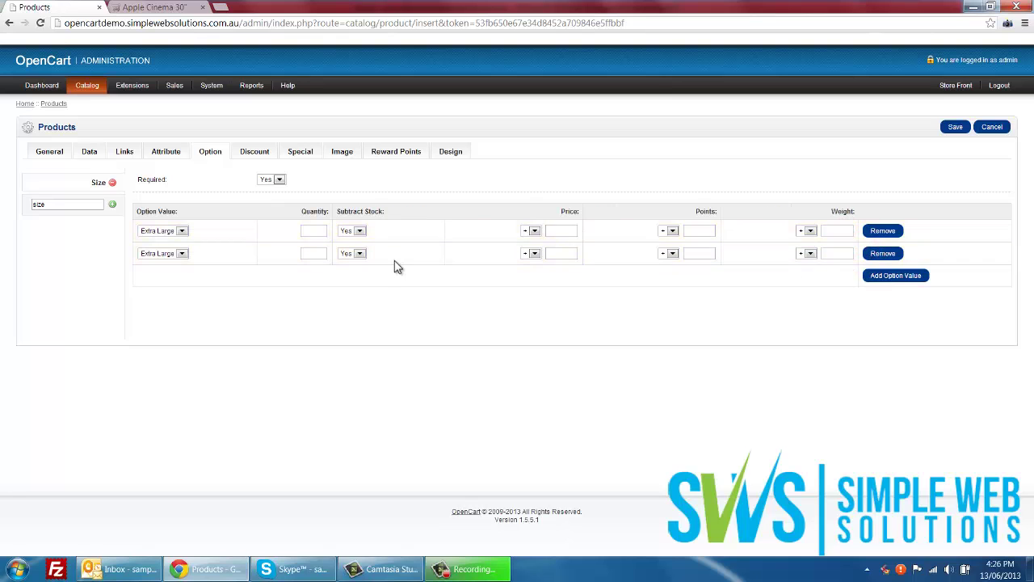
{"action": "left_click", "coordinate": [180, 231]}
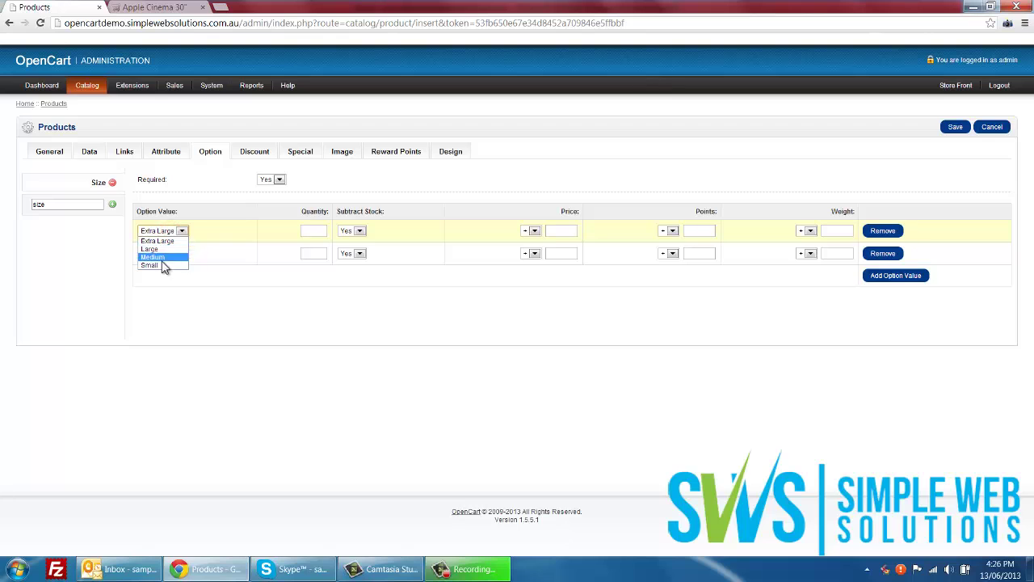
{"action": "left_click", "coordinate": [162, 265]}
{"action": "left_click", "coordinate": [180, 254]}
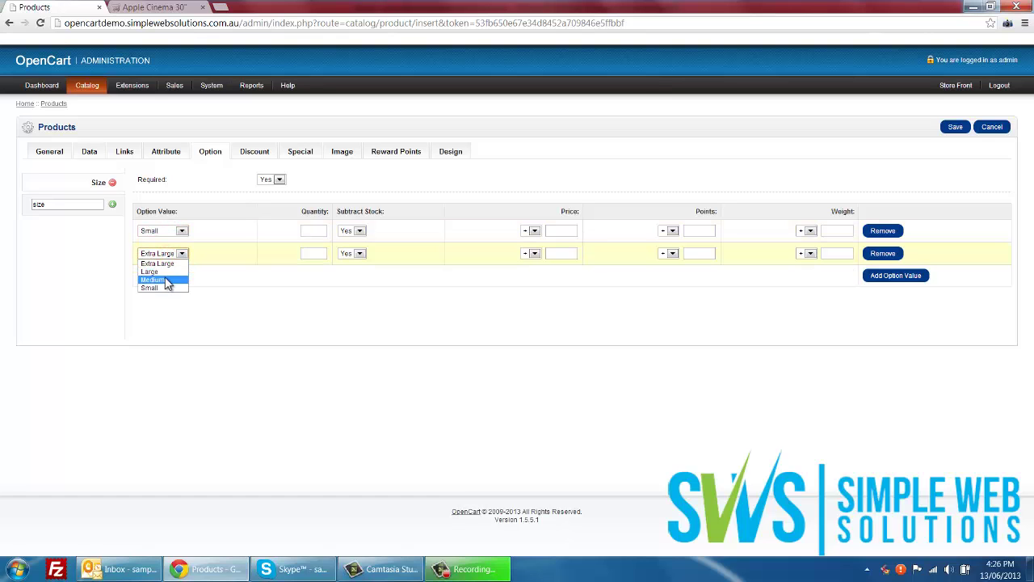
Set the second size option value to Large and enter quantities of 10 for Small and 5 for Large.
{"action": "left_click", "coordinate": [157, 272]}
{"action": "left_click", "coordinate": [320, 232]}
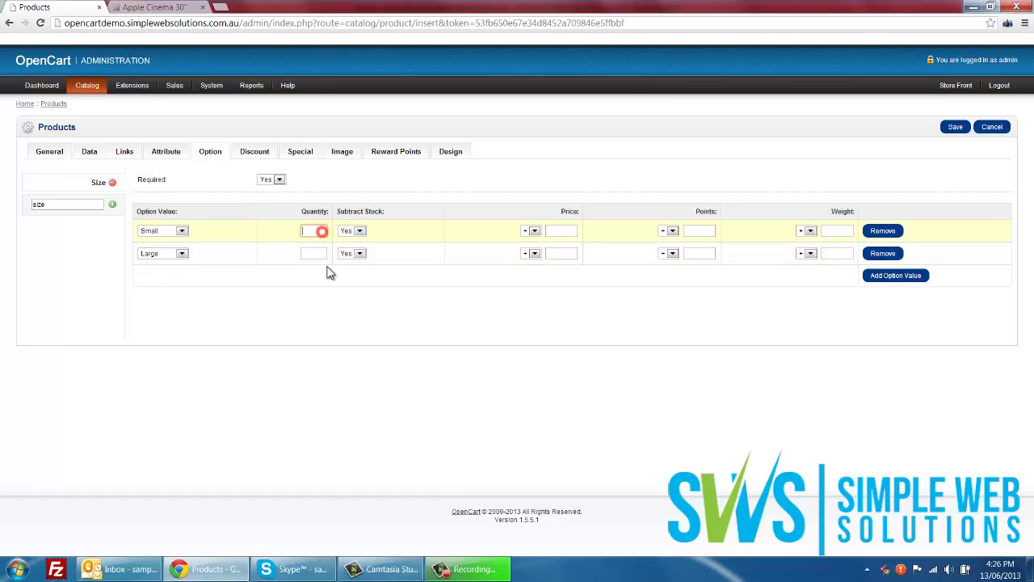
{"action": "type", "text": "10"}
{"action": "left_click", "coordinate": [317, 254]}
{"action": "type", "text": "5"}
{"action": "left_click", "coordinate": [334, 325]}
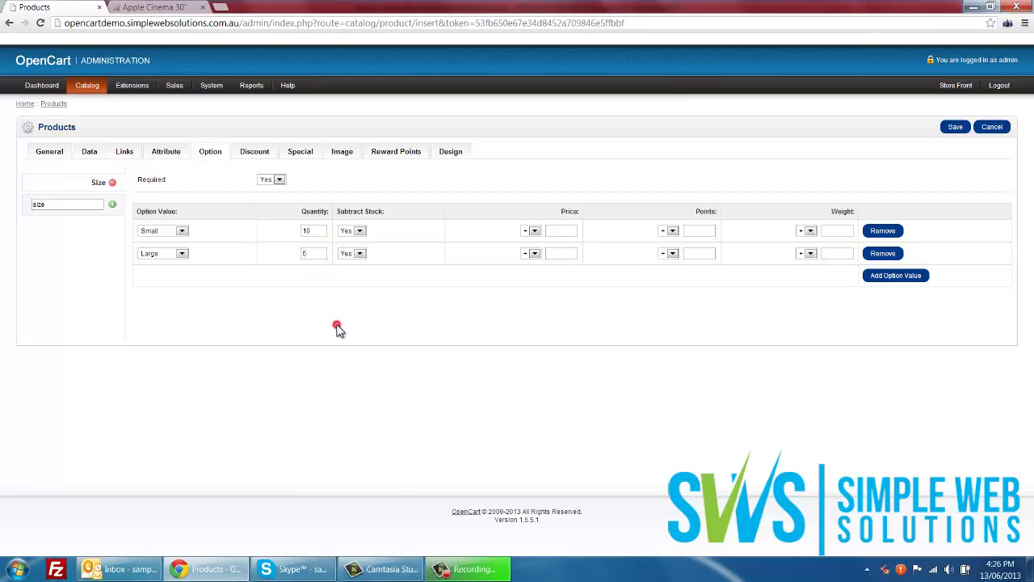
{"action": "left_click", "coordinate": [350, 231]}
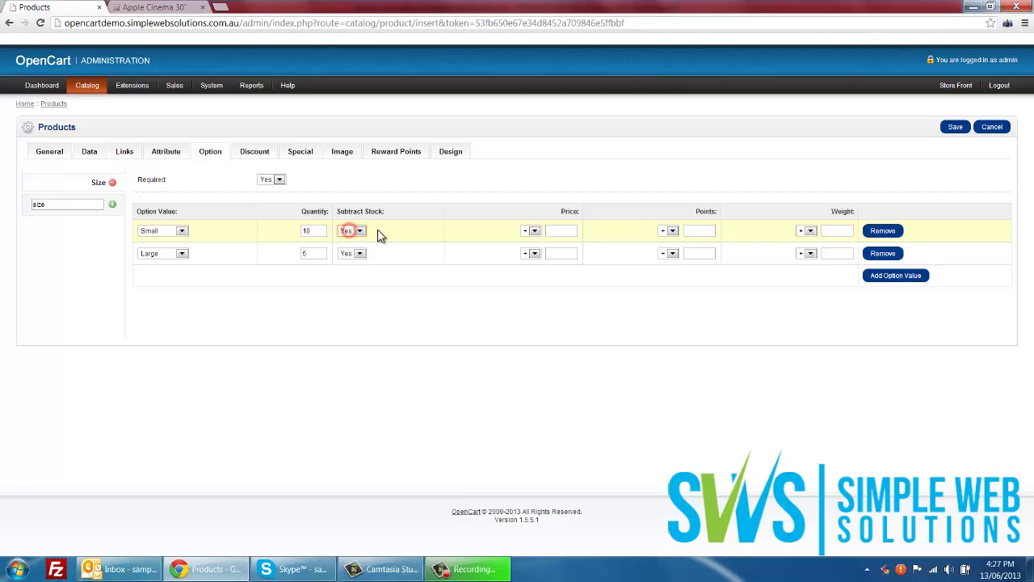
Set the price adjustment of the Large size option to 30.
{"action": "left_click", "coordinate": [534, 232]}
{"action": "left_click", "coordinate": [552, 233]}
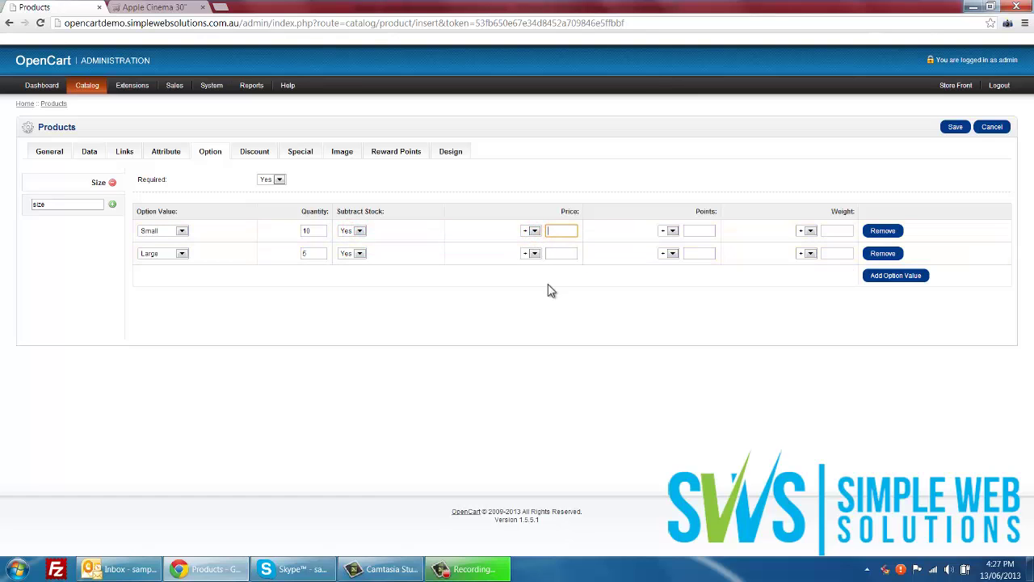
{"action": "left_click", "coordinate": [557, 254]}
{"action": "type", "text": "30"}
{"action": "key", "text": "Tab"}
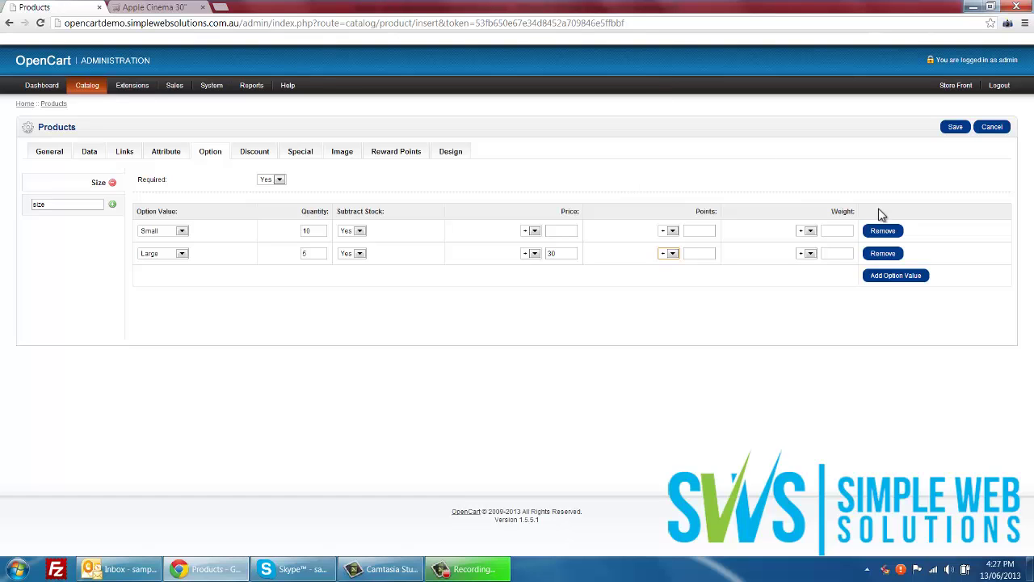
Set the weight adjustment of the Large size option to 2.
{"action": "left_click", "coordinate": [846, 254]}
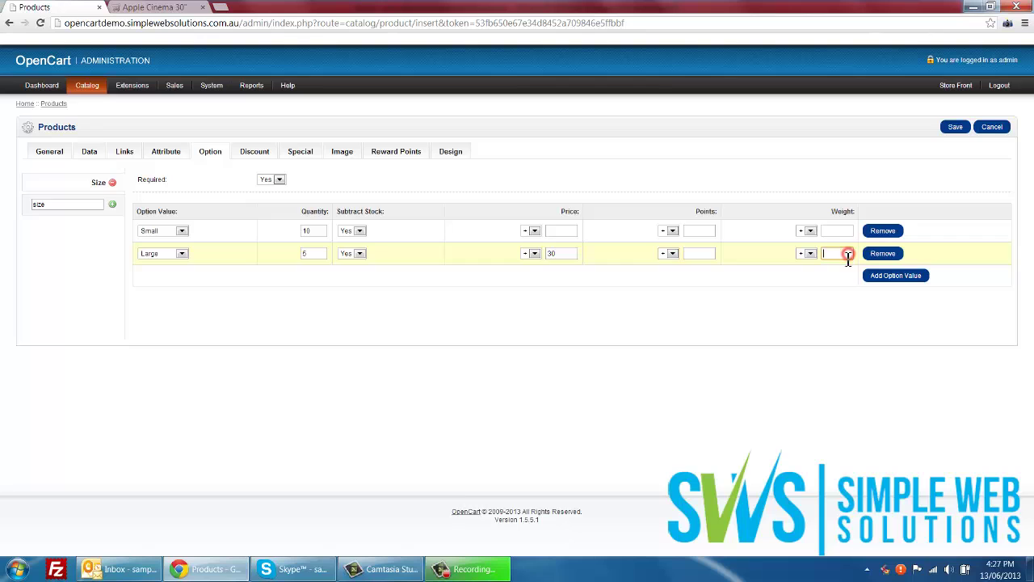
{"action": "left_click", "coordinate": [790, 294]}
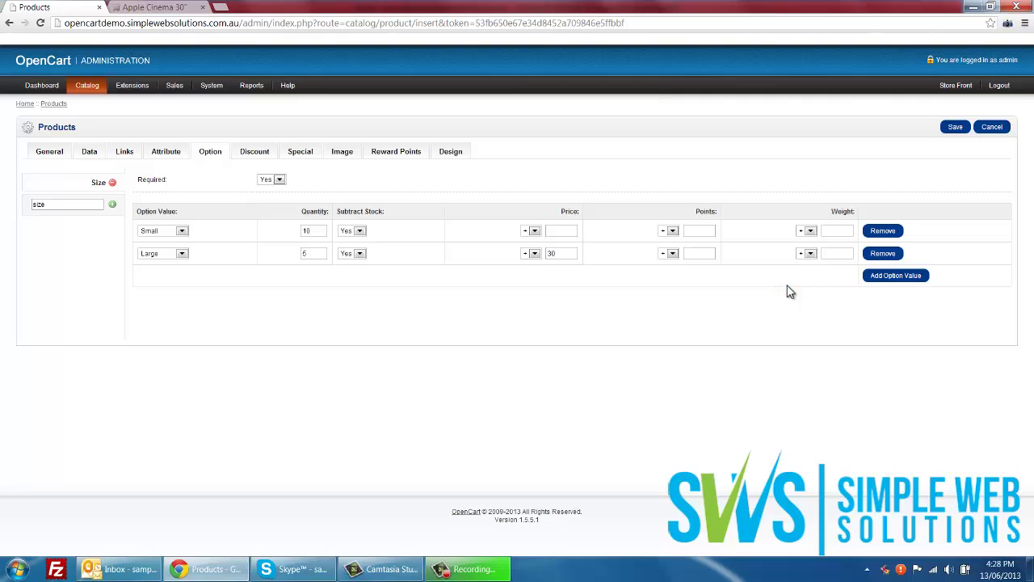
{"action": "left_click", "coordinate": [840, 253]}
{"action": "type", "text": "2"}
{"action": "left_click", "coordinate": [800, 304]}
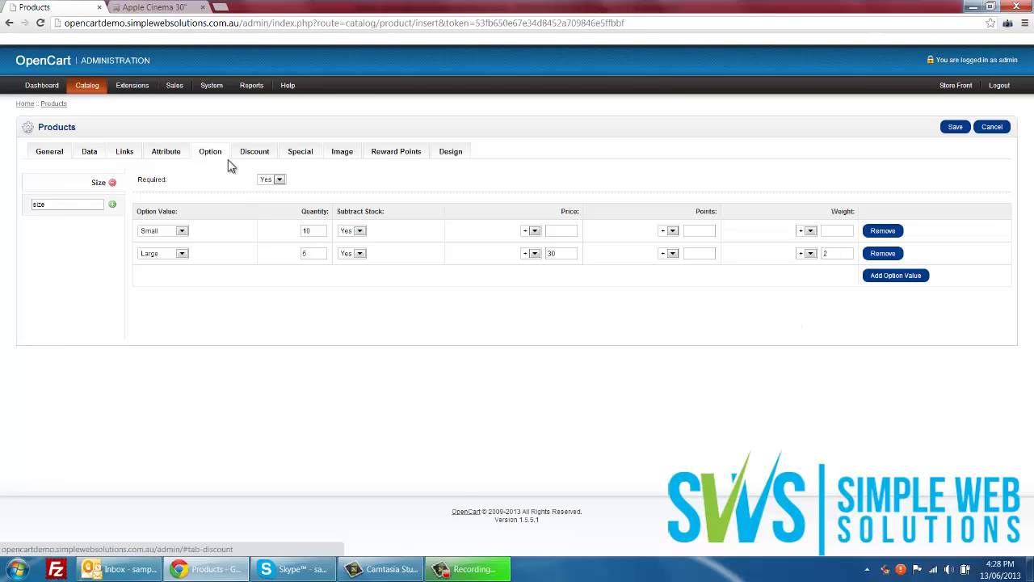
Enter a base weight of 10 in the product's data and return to the Large option's weight field.
{"action": "left_click", "coordinate": [90, 158]}
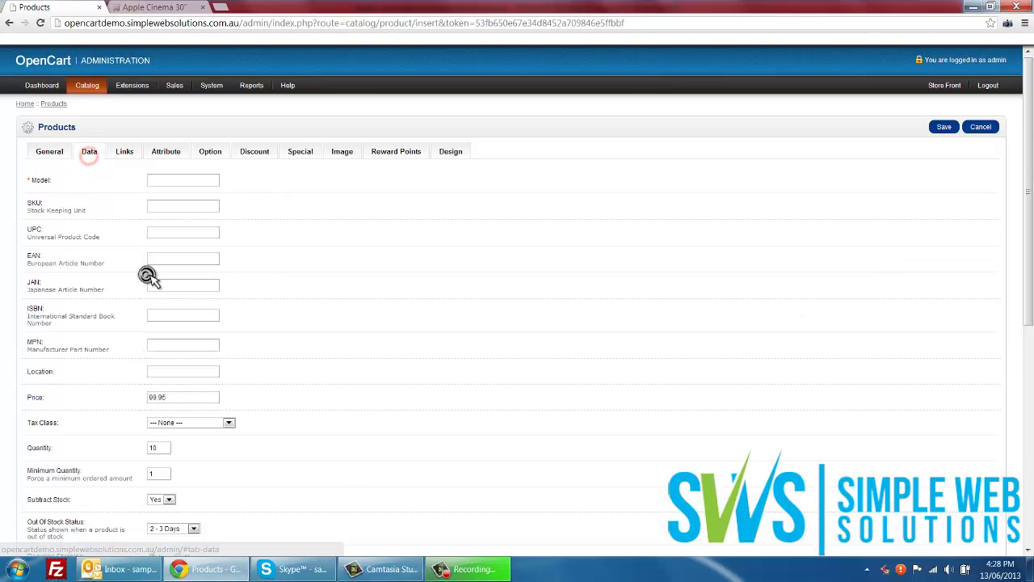
{"action": "scroll", "coordinate": [148, 280], "scroll_direction": "down", "scroll_amount": 5}
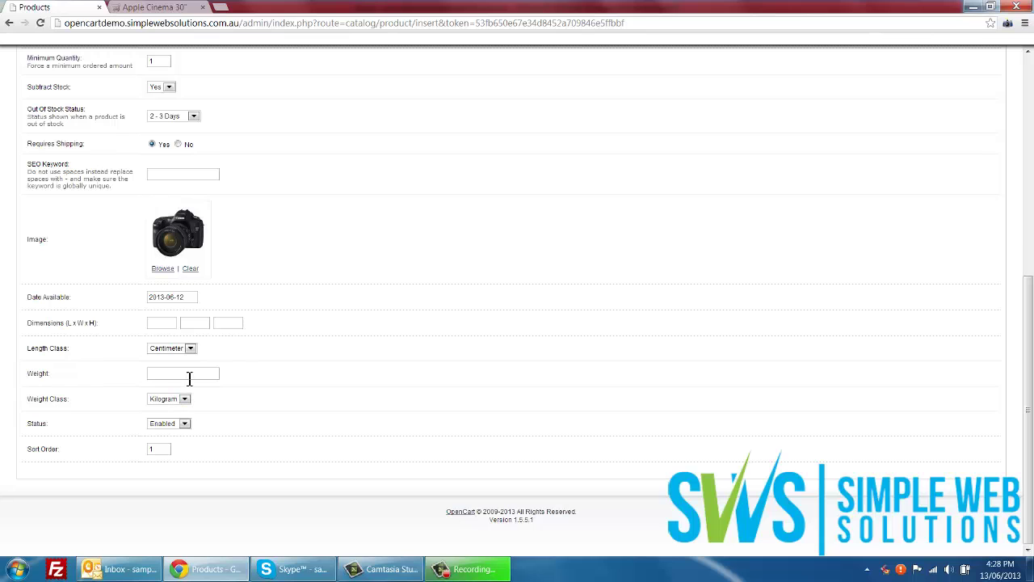
{"action": "left_click", "coordinate": [186, 374]}
{"action": "type", "text": "10"}
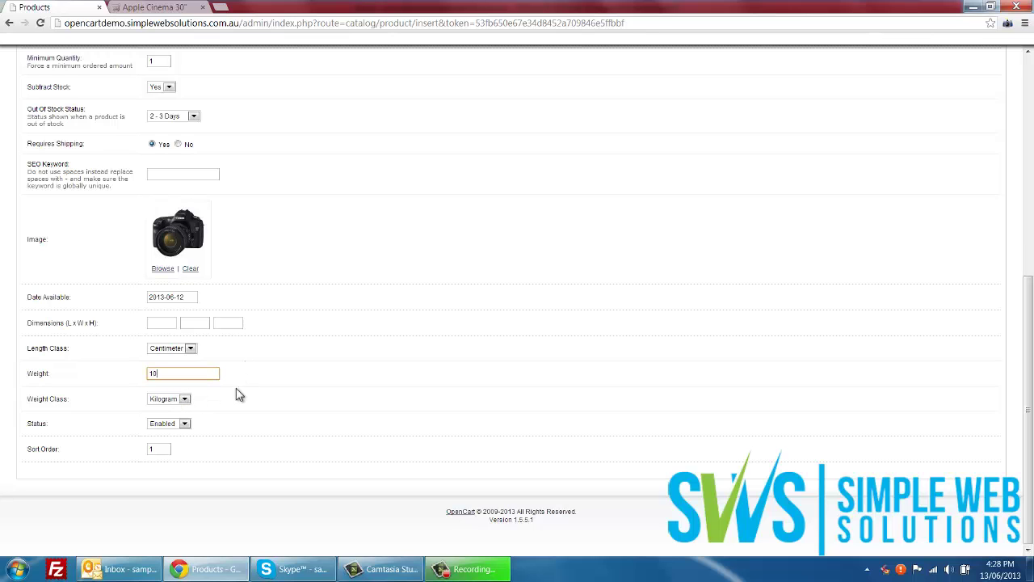
{"action": "left_click", "coordinate": [279, 378]}
{"action": "scroll", "coordinate": [281, 384], "scroll_direction": "up", "scroll_amount": 5}
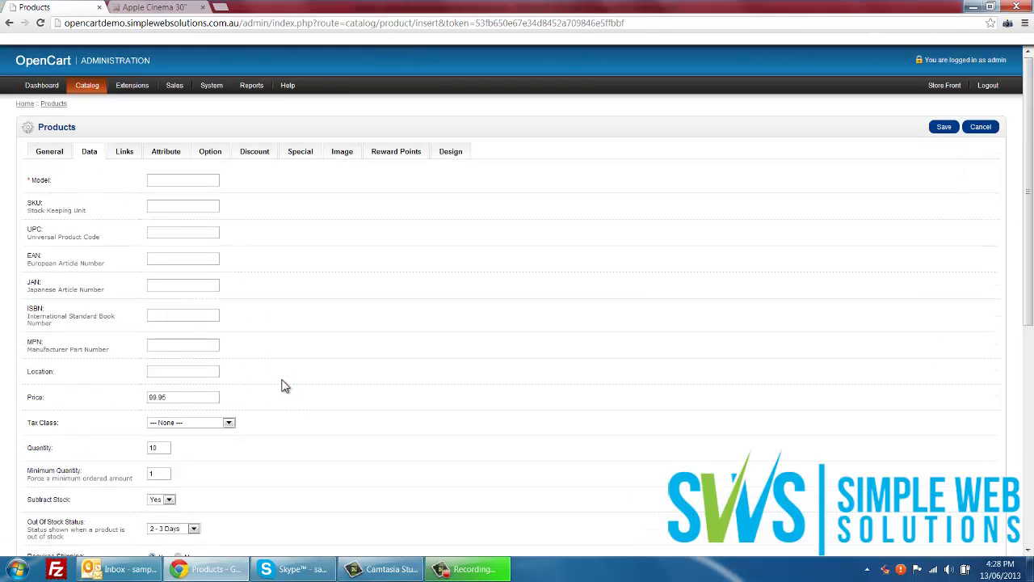
{"action": "left_click", "coordinate": [206, 148]}
{"action": "left_click", "coordinate": [828, 252]}
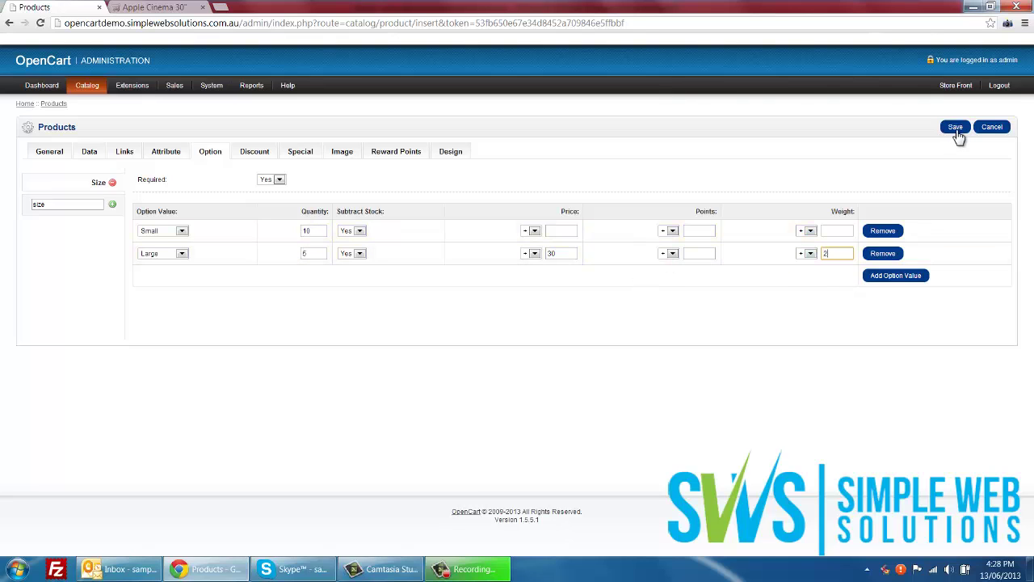
Add a quantity discount for the Default customer group with quantity 10 and price 49.95.
{"action": "left_click", "coordinate": [251, 153]}
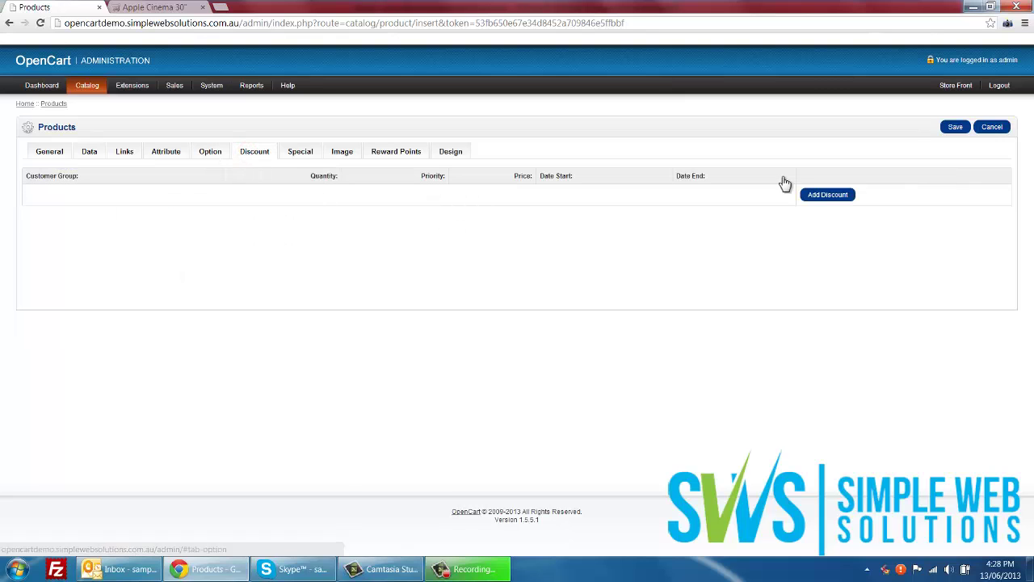
{"action": "left_click", "coordinate": [820, 202]}
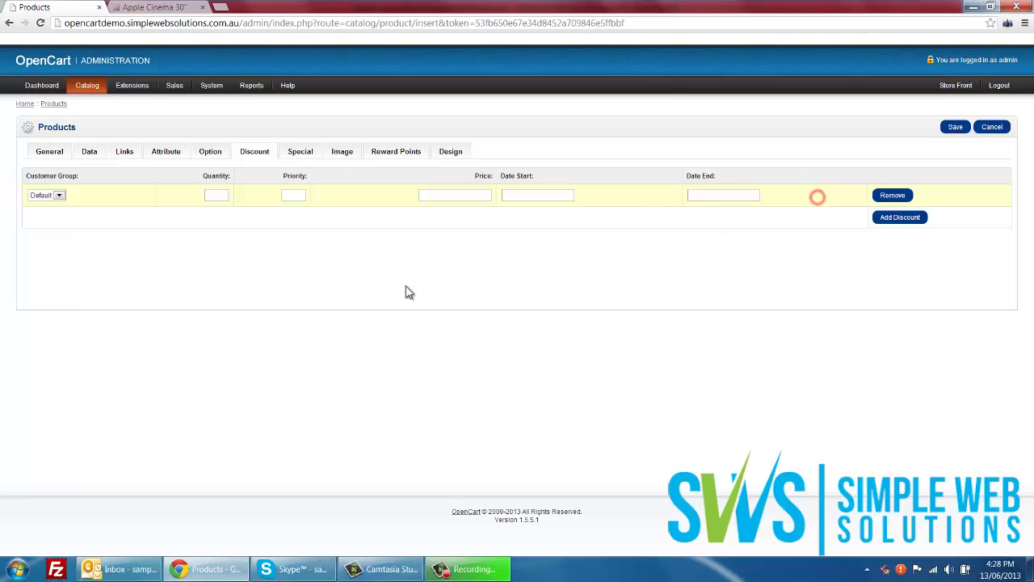
{"action": "left_click", "coordinate": [57, 197]}
{"action": "left_click", "coordinate": [108, 209]}
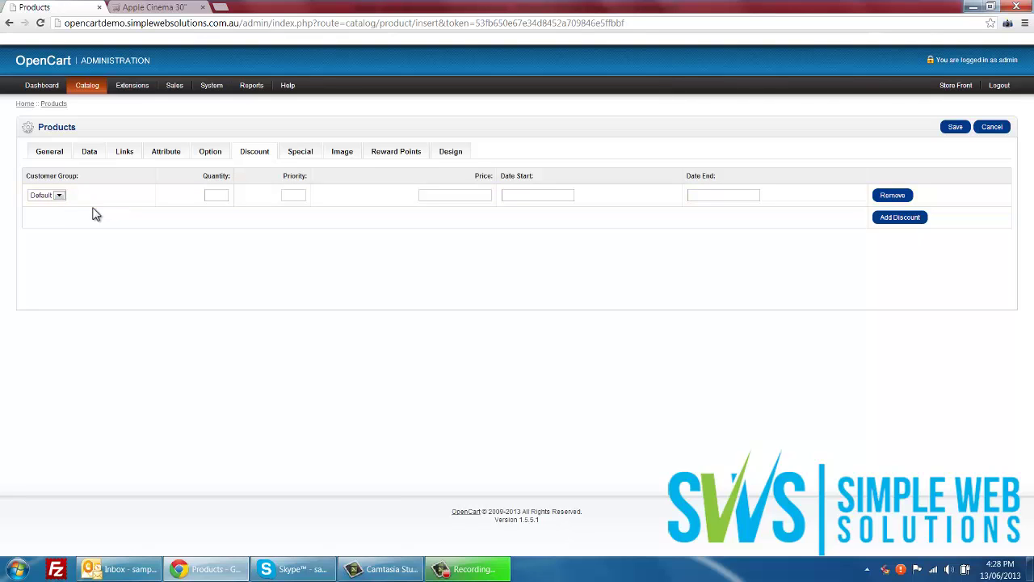
{"action": "left_click", "coordinate": [217, 195]}
{"action": "left_click", "coordinate": [225, 195]}
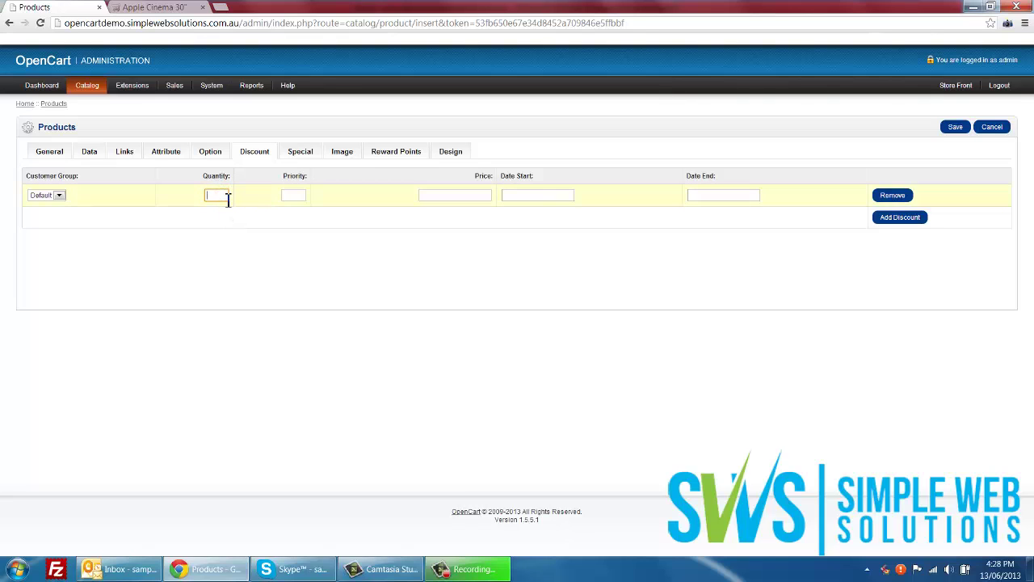
{"action": "key", "text": "Tab"}
{"action": "left_click", "coordinate": [438, 194]}
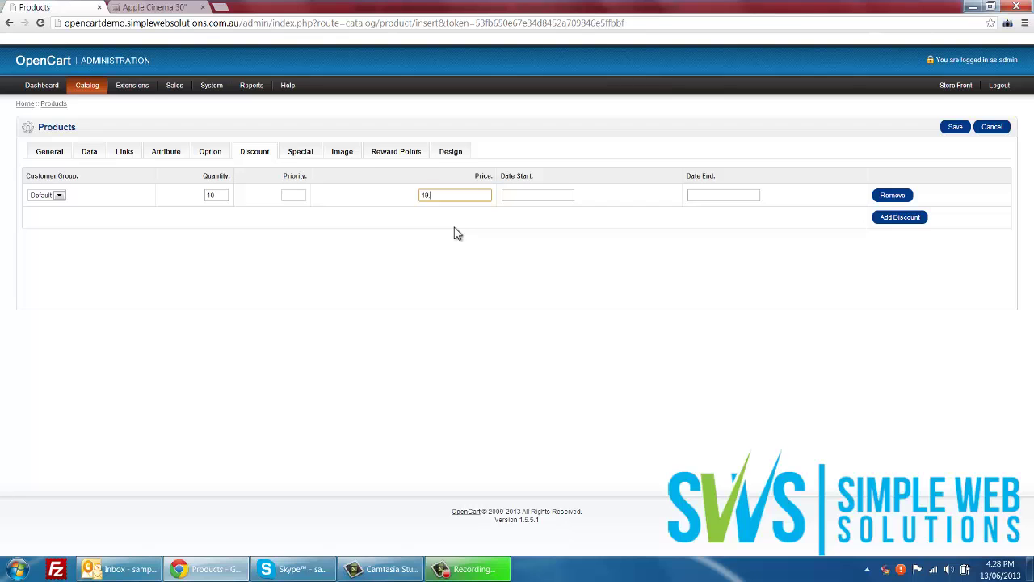
Check the discount's start and end date fields and remove the discount row.
{"action": "left_click", "coordinate": [554, 195]}
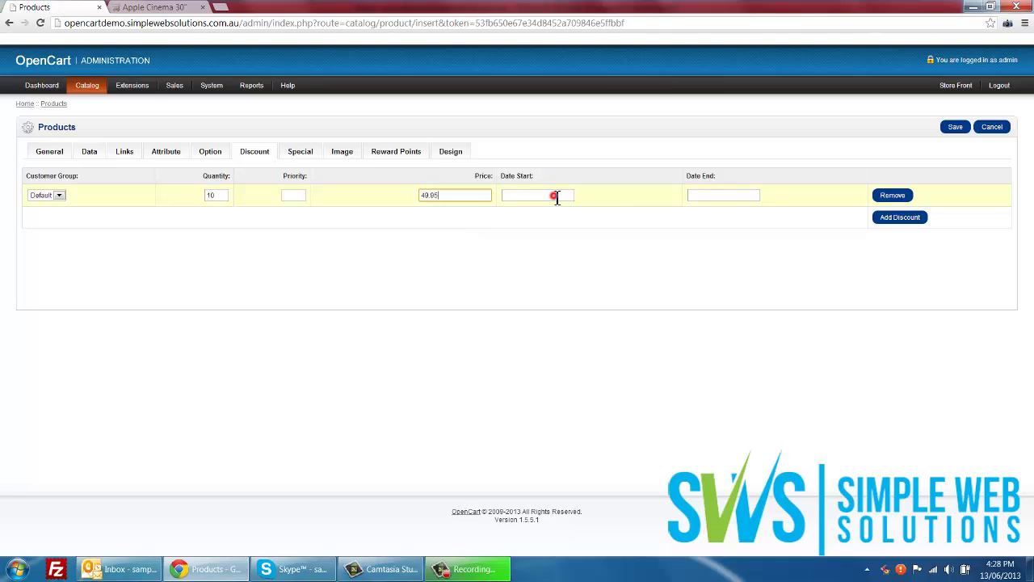
{"action": "left_click", "coordinate": [698, 195]}
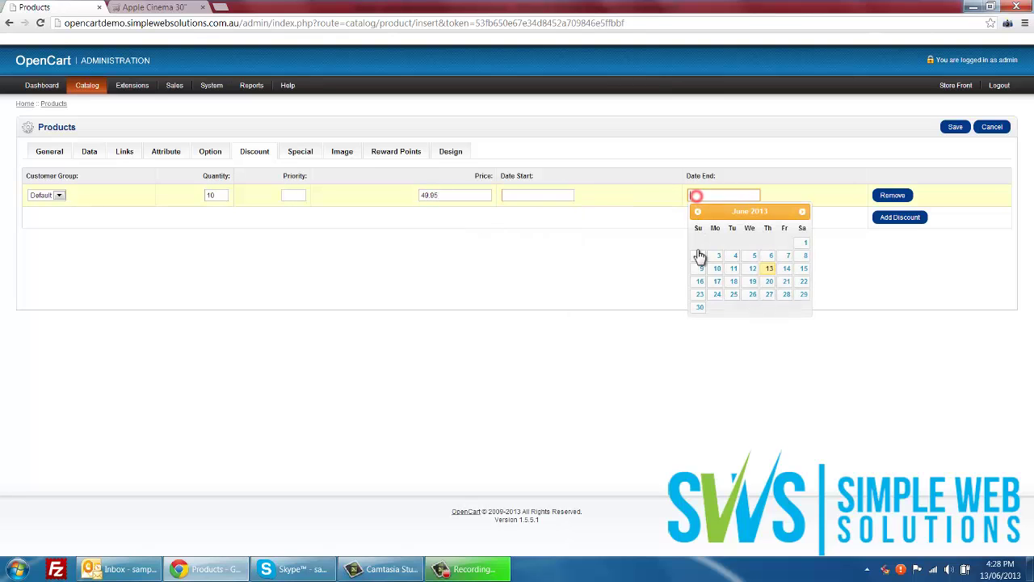
{"action": "left_click", "coordinate": [573, 301]}
{"action": "left_click", "coordinate": [881, 202]}
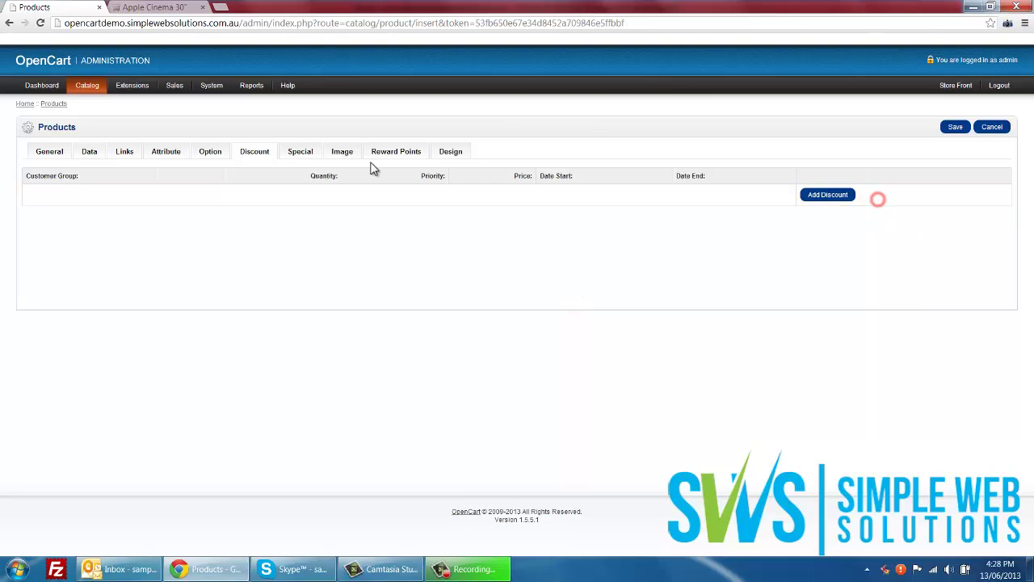
Add a special price row to the product.
{"action": "left_click", "coordinate": [299, 153]}
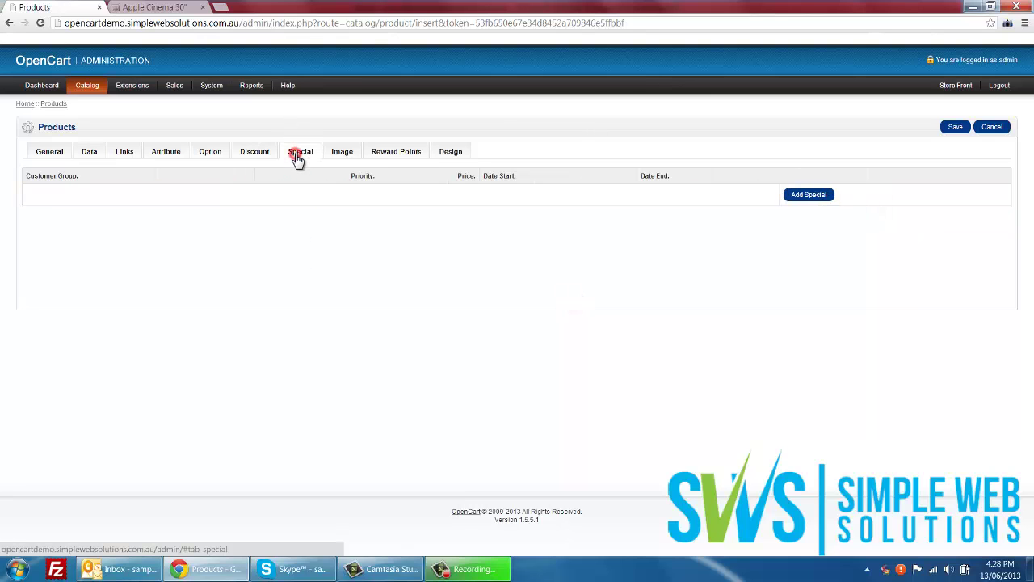
{"action": "left_click", "coordinate": [800, 197]}
Add a second special price row, look at the price and date fields, and remove the extra row.
{"action": "left_click", "coordinate": [873, 221]}
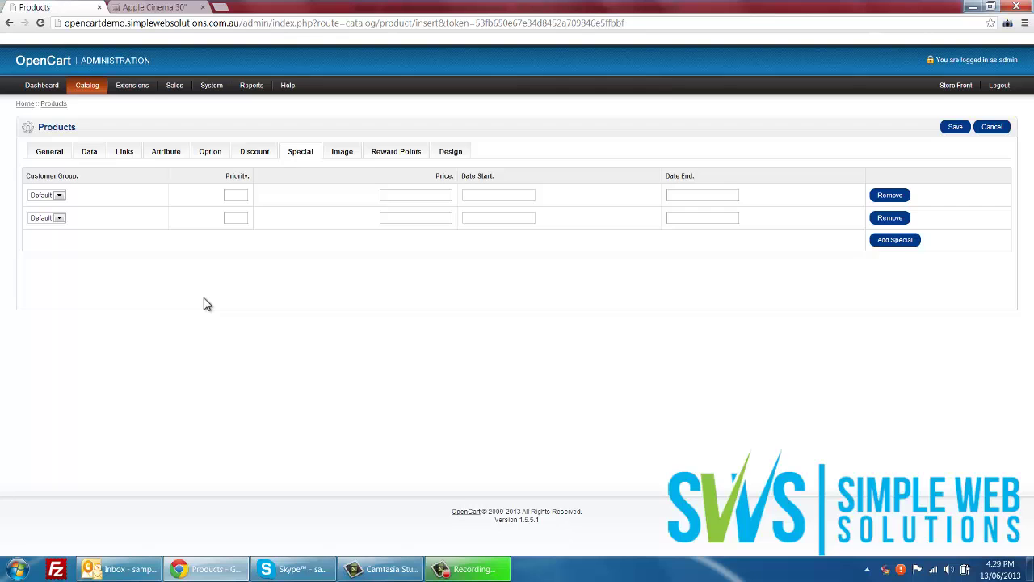
{"action": "left_click", "coordinate": [443, 192]}
{"action": "left_click", "coordinate": [502, 195]}
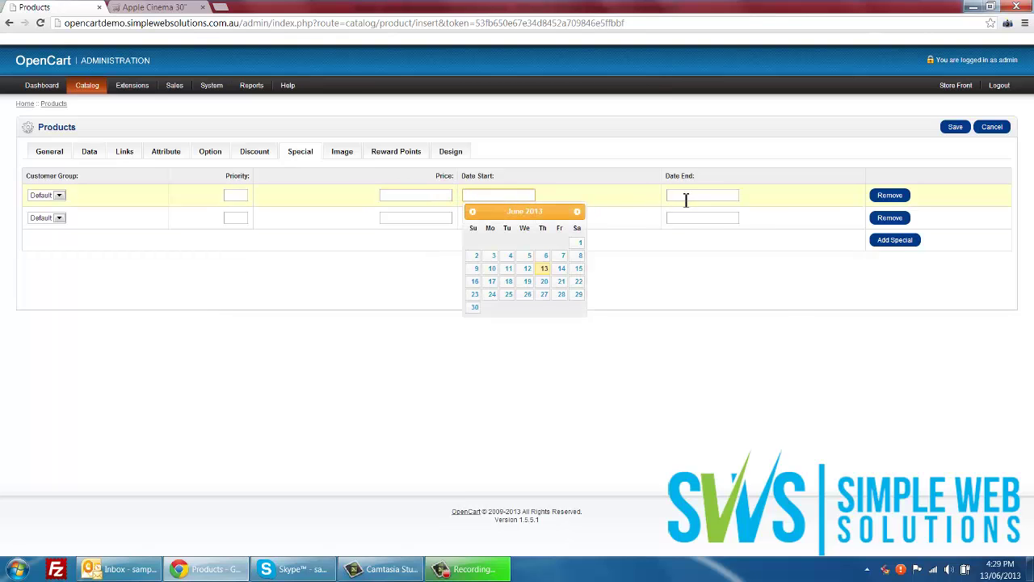
{"action": "left_click", "coordinate": [683, 195]}
{"action": "left_click", "coordinate": [327, 281]}
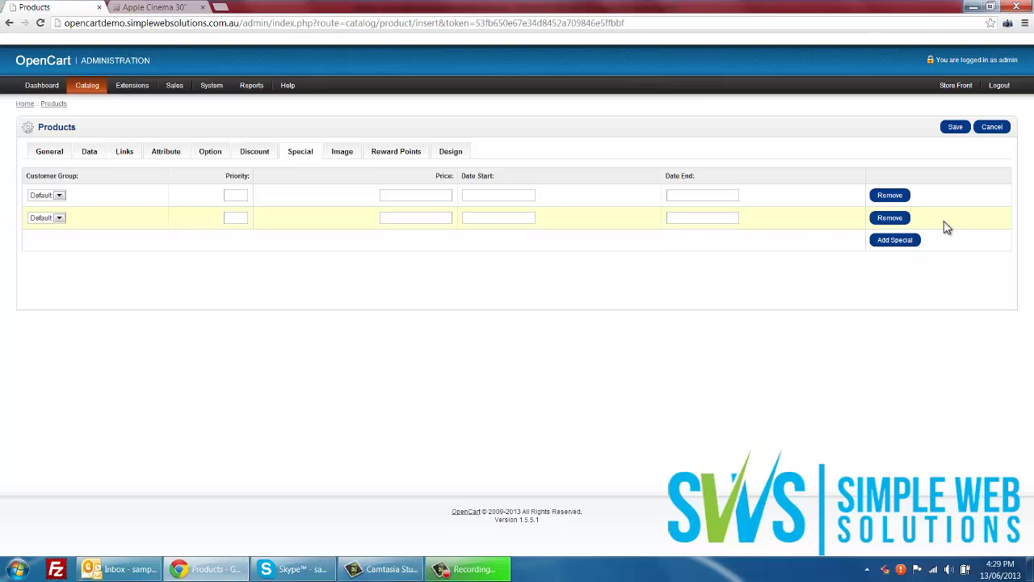
{"action": "left_click", "coordinate": [901, 219]}
Set the Default group's special price to 49.95, starting 2013-06-12 and ending 2013-06-14.
{"action": "left_click", "coordinate": [49, 197]}
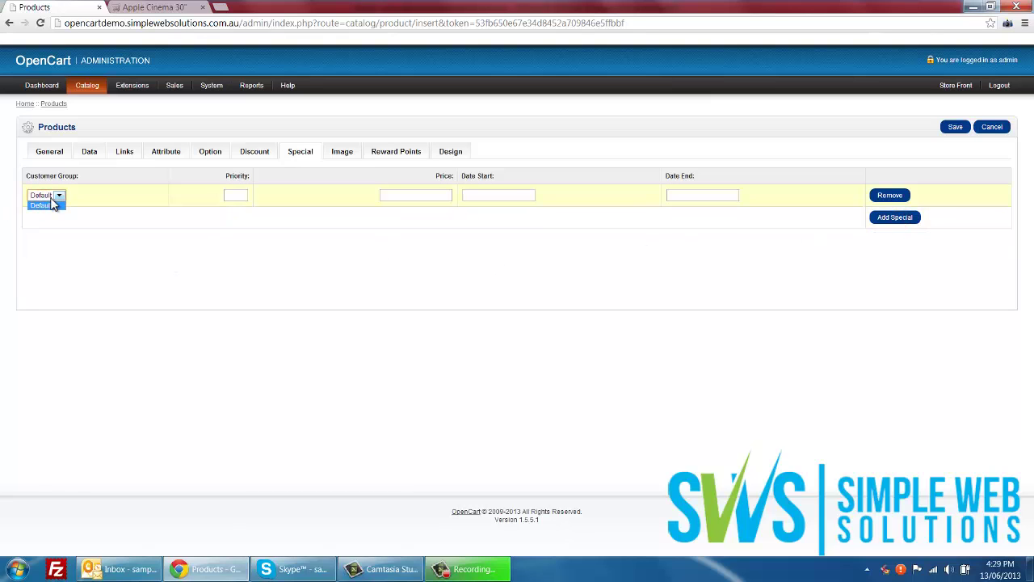
{"action": "left_click", "coordinate": [51, 205]}
{"action": "left_click", "coordinate": [239, 196]}
{"action": "left_click", "coordinate": [437, 199]}
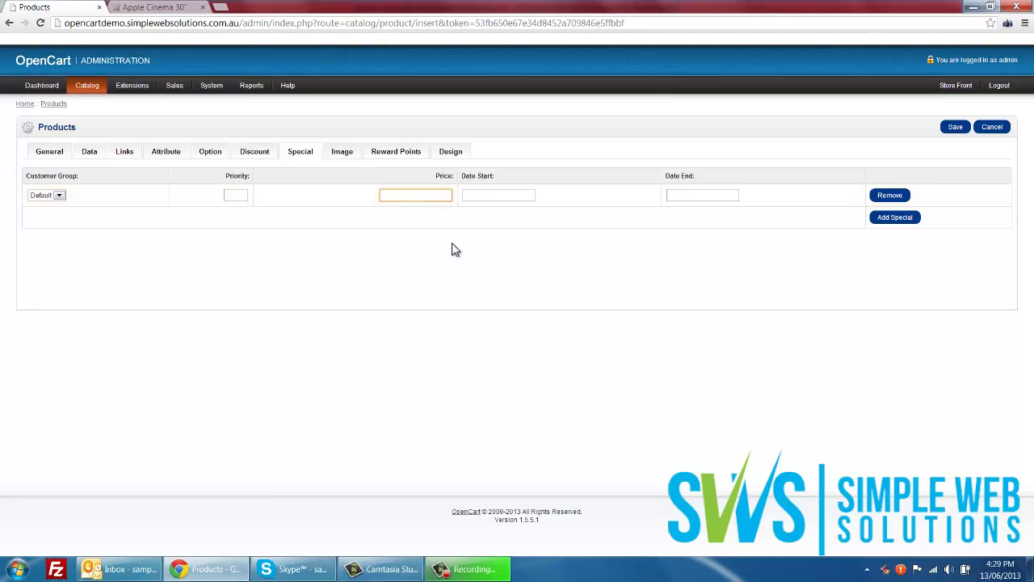
{"action": "key", "text": "Tab"}
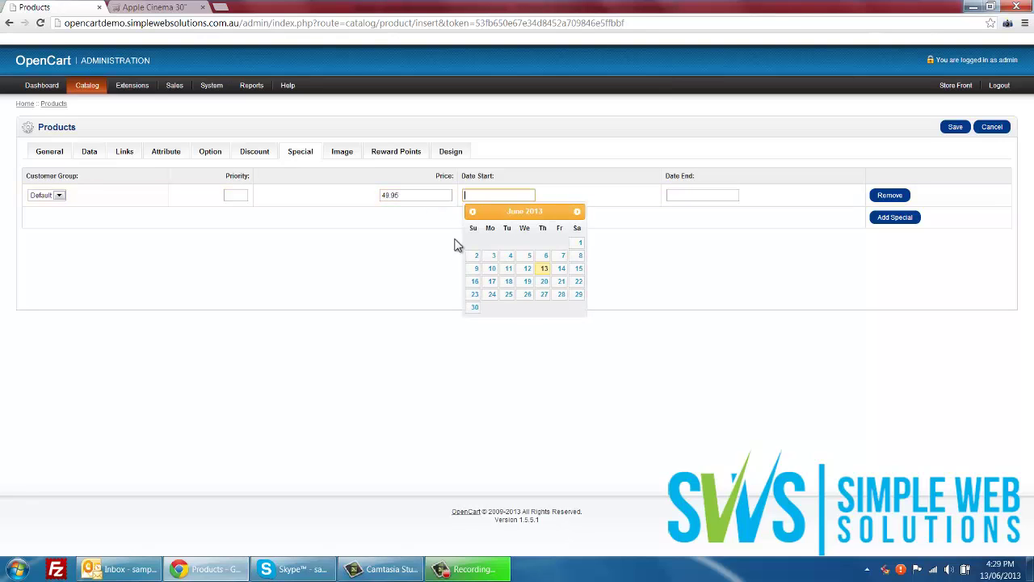
{"action": "left_click", "coordinate": [528, 269]}
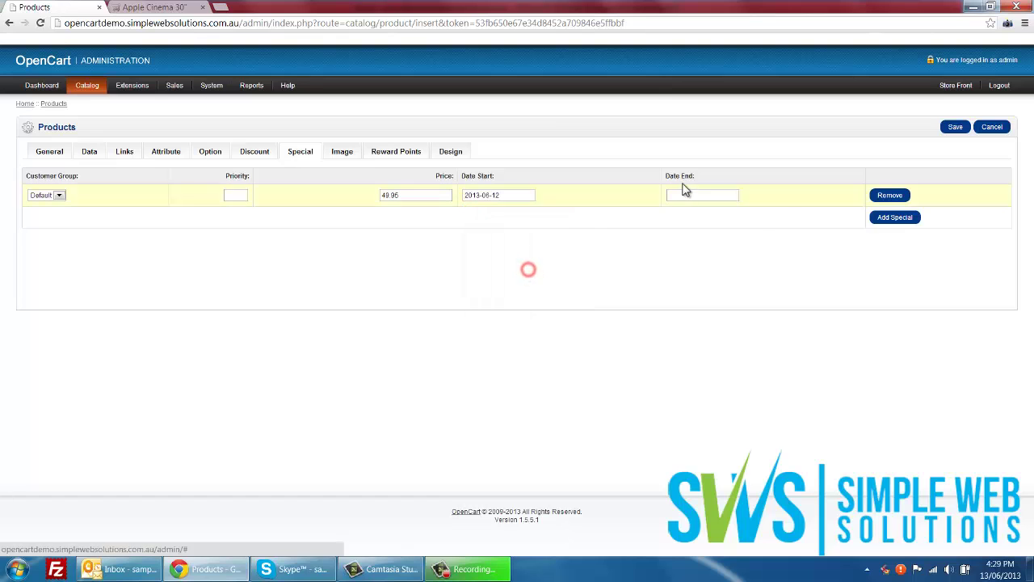
{"action": "left_click", "coordinate": [687, 195]}
{"action": "left_click", "coordinate": [764, 269]}
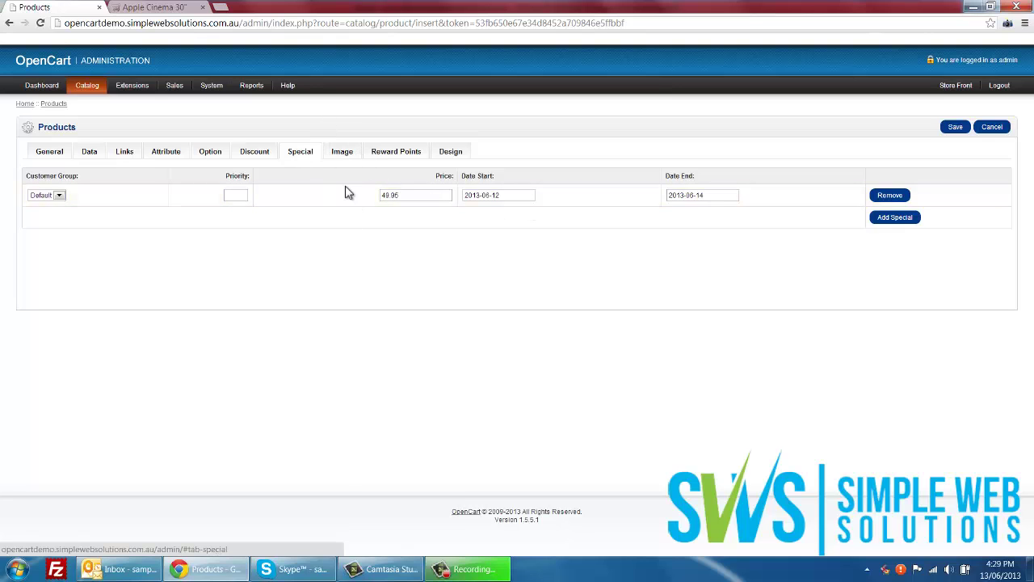
Add one additional image row to the product and assign it the canon_eos_5d_3 camera image from the demo folder.
{"action": "left_click", "coordinate": [343, 152]}
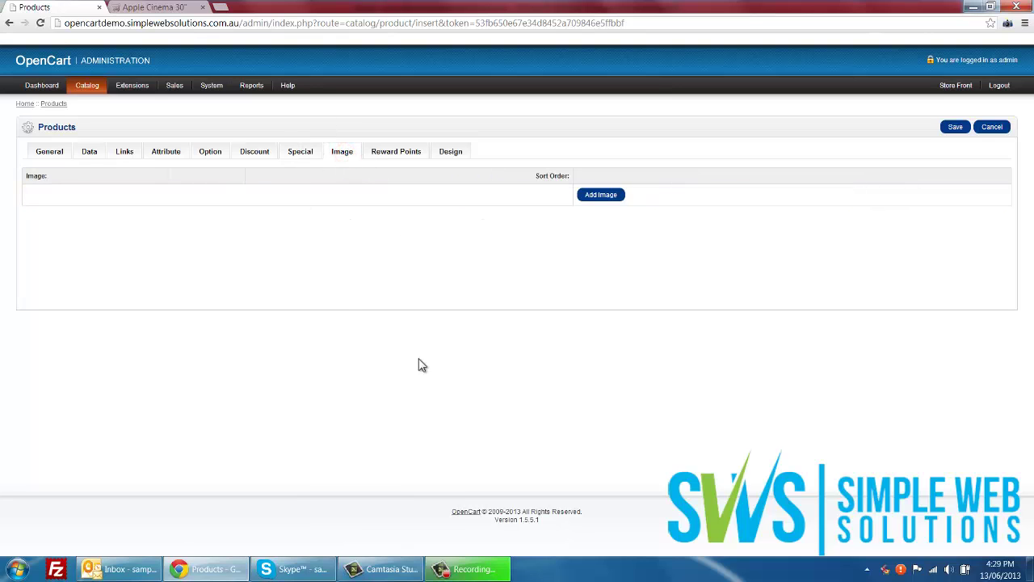
{"action": "left_click", "coordinate": [615, 200]}
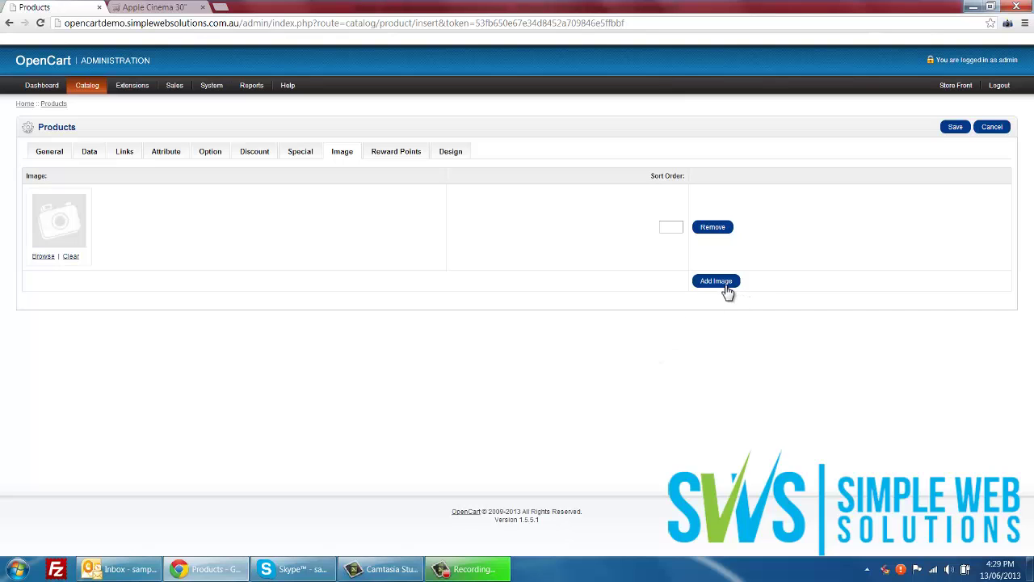
{"action": "left_click", "coordinate": [718, 226]}
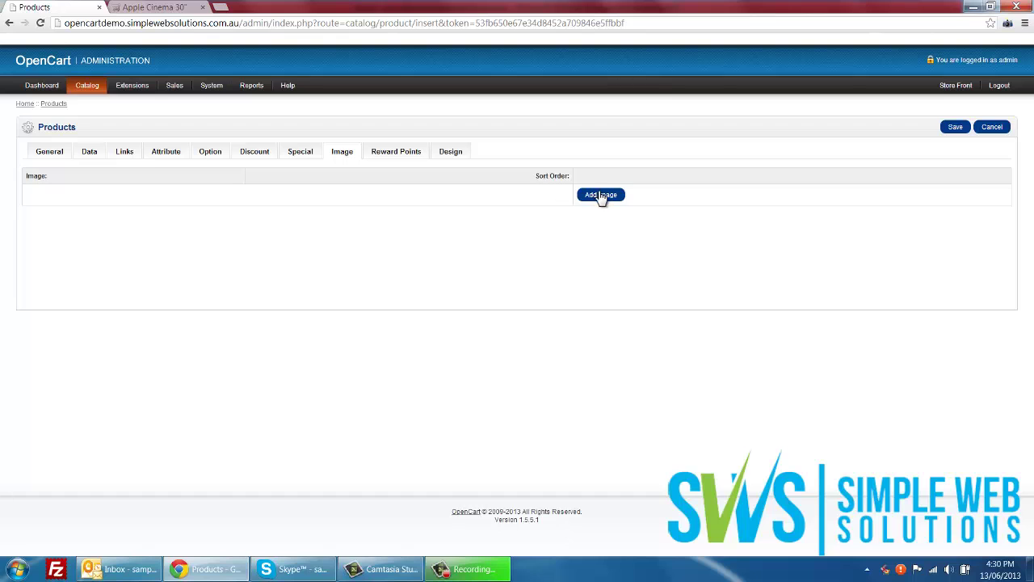
{"action": "left_click", "coordinate": [599, 193]}
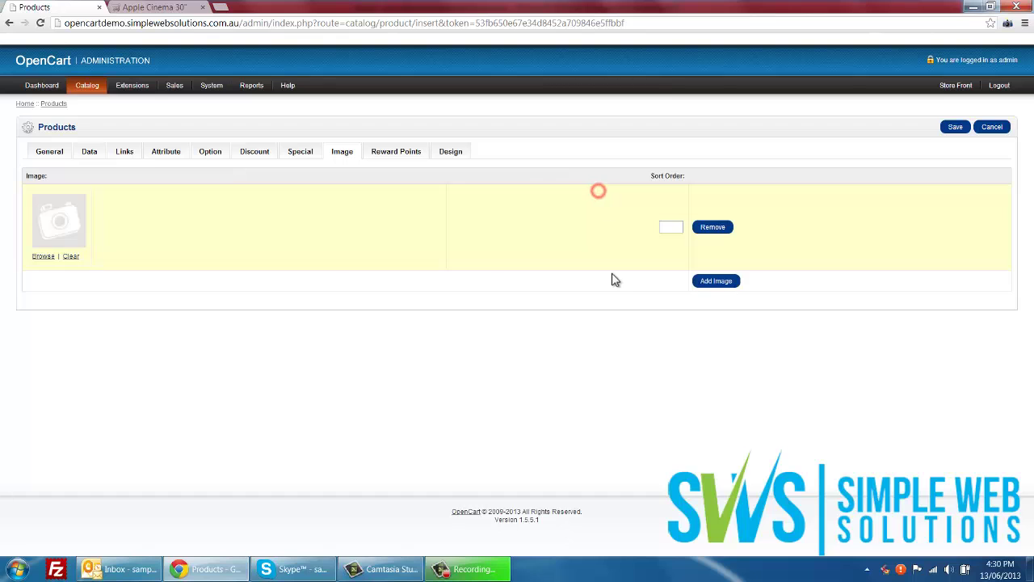
{"action": "left_click", "coordinate": [45, 256]}
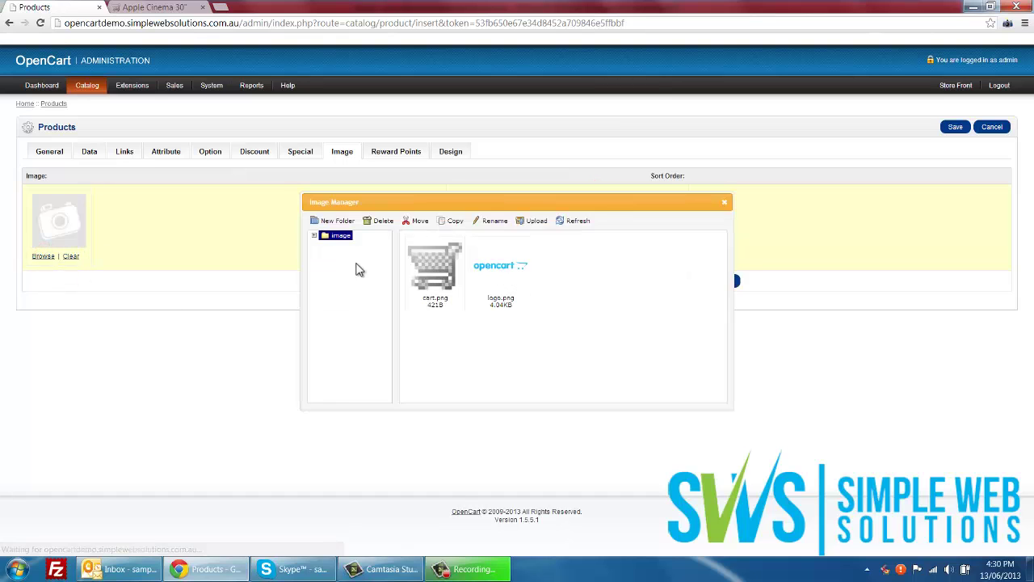
{"action": "left_click", "coordinate": [315, 236]}
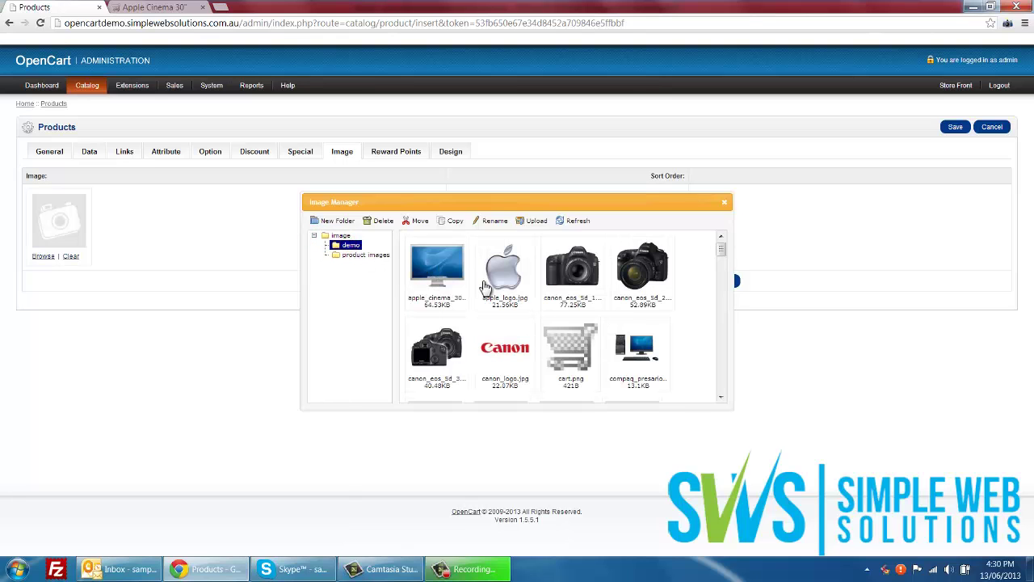
{"action": "left_click", "coordinate": [428, 369]}
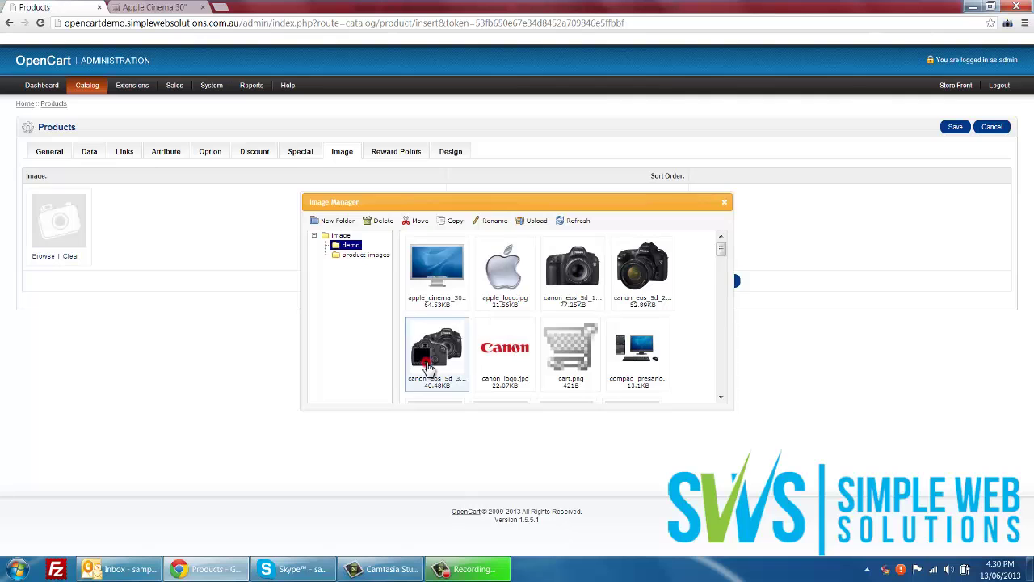
{"action": "double_click", "coordinate": [429, 365]}
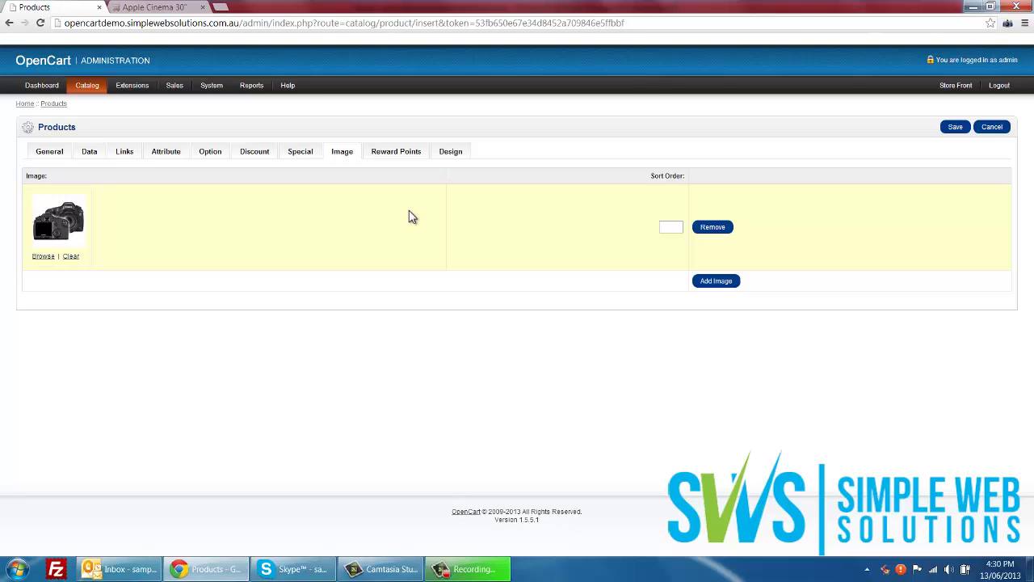
Check the product's points and reward points fields and its layout override setting.
{"action": "left_click", "coordinate": [404, 161]}
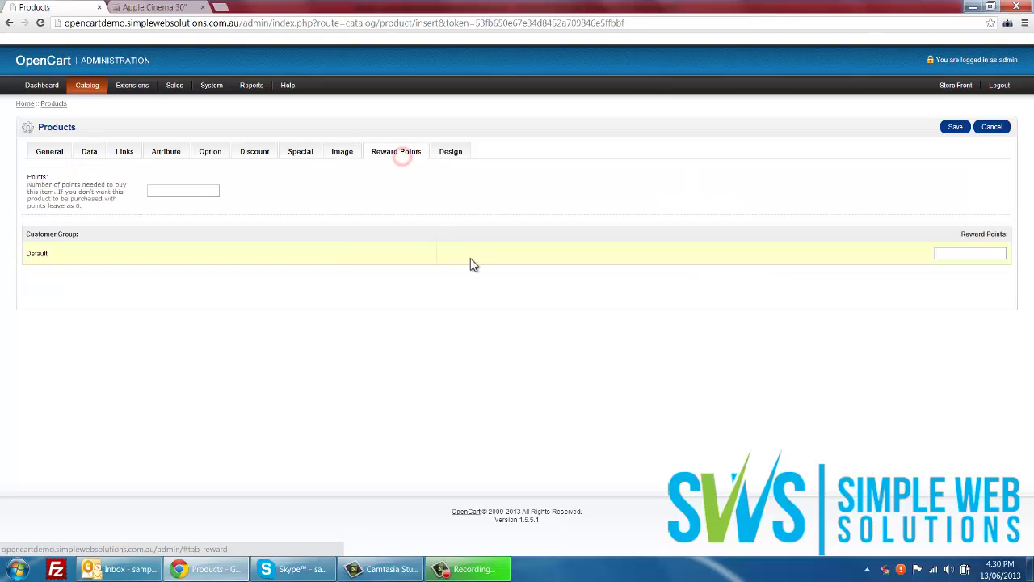
{"action": "left_click", "coordinate": [170, 189]}
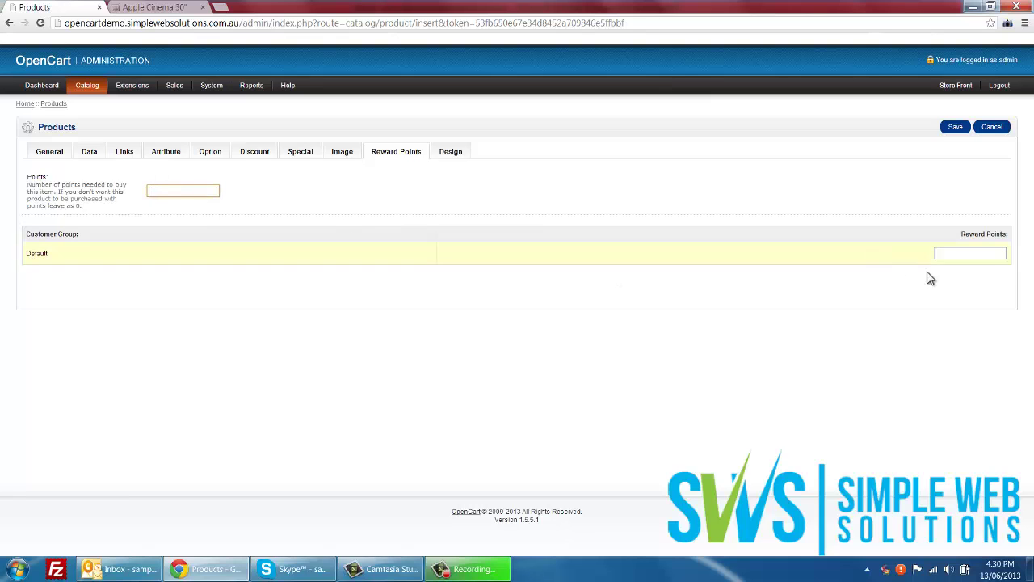
{"action": "left_click", "coordinate": [959, 254]}
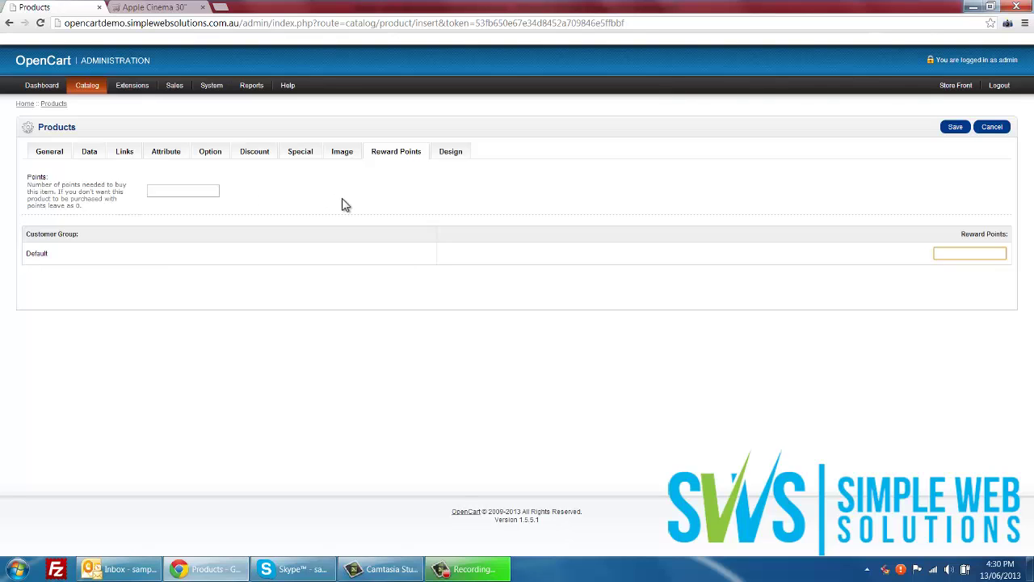
{"action": "left_click", "coordinate": [458, 153]}
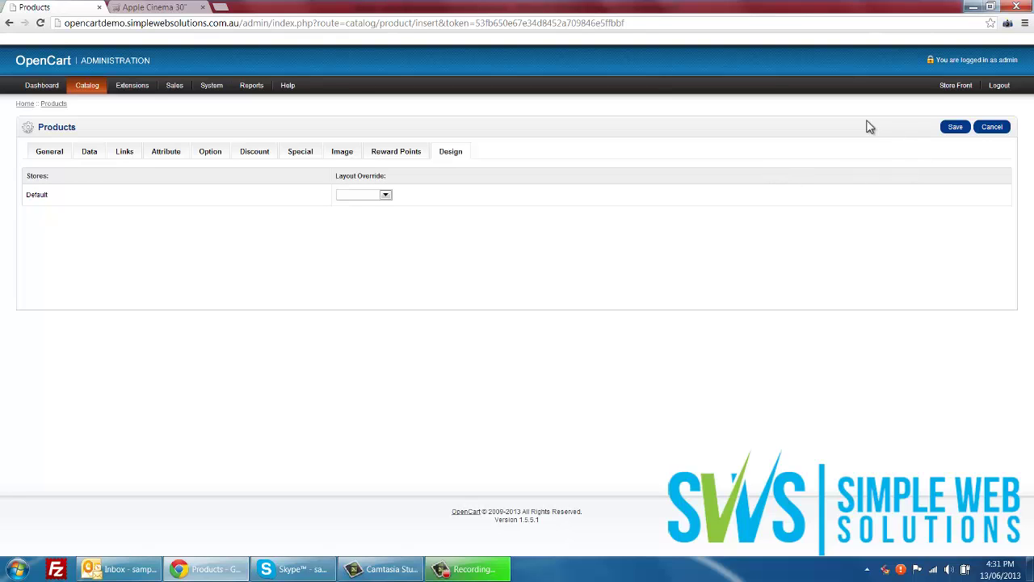
Try to save the new product and look through its general details for errors.
{"action": "left_click", "coordinate": [964, 132]}
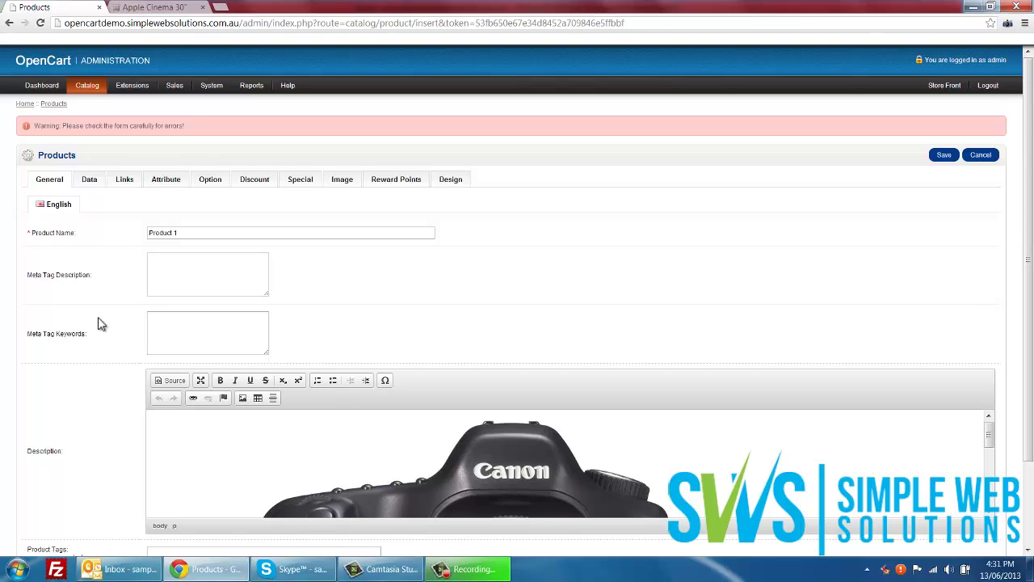
{"action": "scroll", "coordinate": [64, 323], "scroll_direction": "down", "scroll_amount": 2}
{"action": "scroll", "coordinate": [65, 327], "scroll_direction": "up", "scroll_amount": 2}
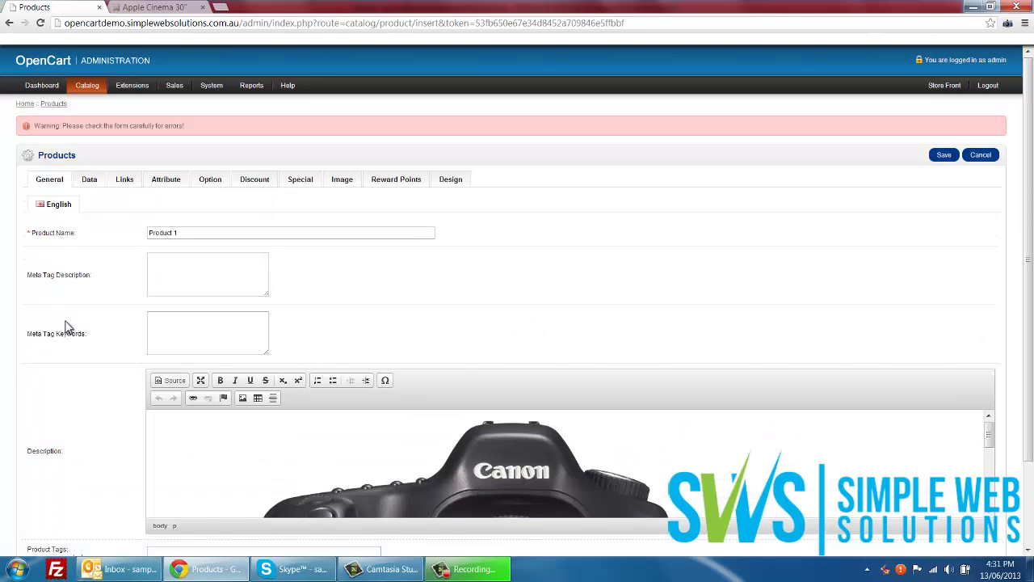
Set the product's model to model1 and save the product.
{"action": "left_click", "coordinate": [89, 180]}
{"action": "left_click", "coordinate": [164, 209]}
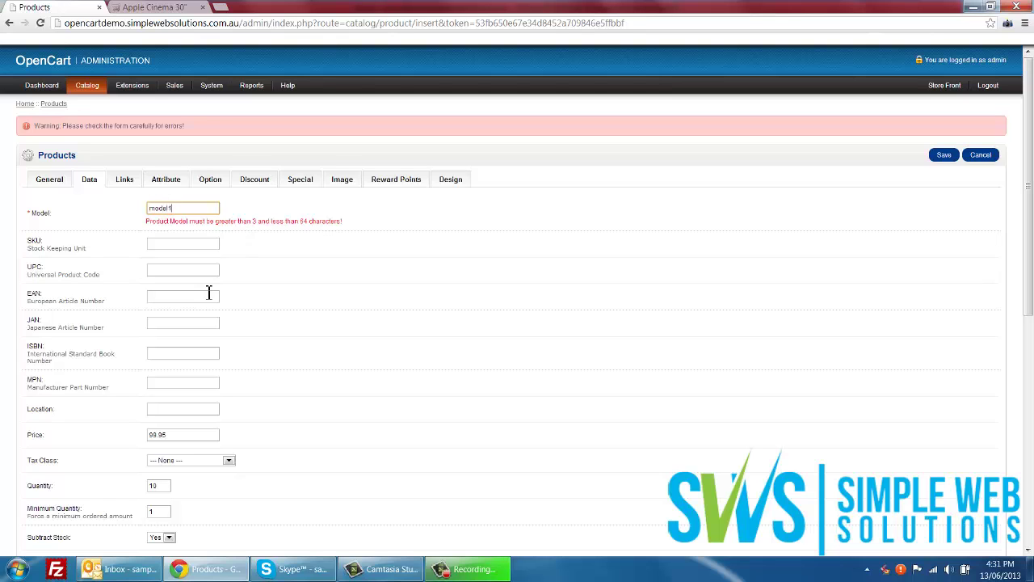
{"action": "left_click", "coordinate": [596, 246]}
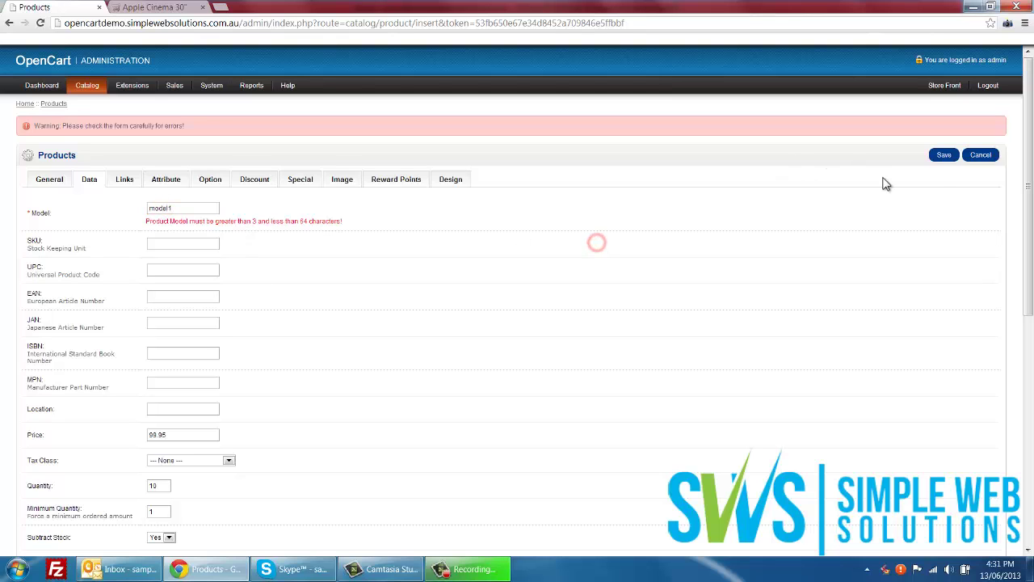
{"action": "left_click", "coordinate": [942, 166]}
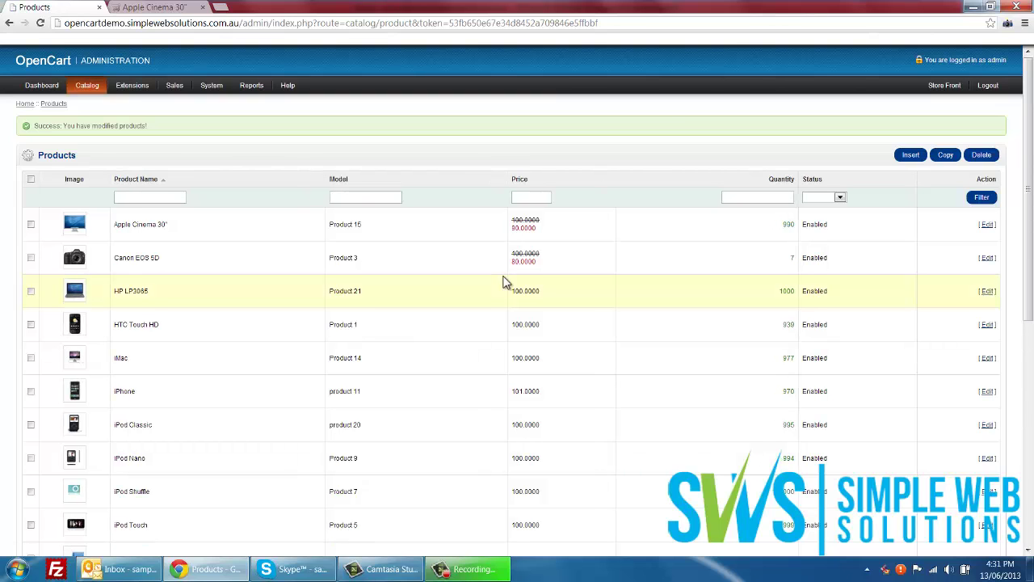
Look for Product 1 in the product list and open the Apple Cinema 30" product for editing.
{"action": "scroll", "coordinate": [502, 281], "scroll_direction": "down", "scroll_amount": 5}
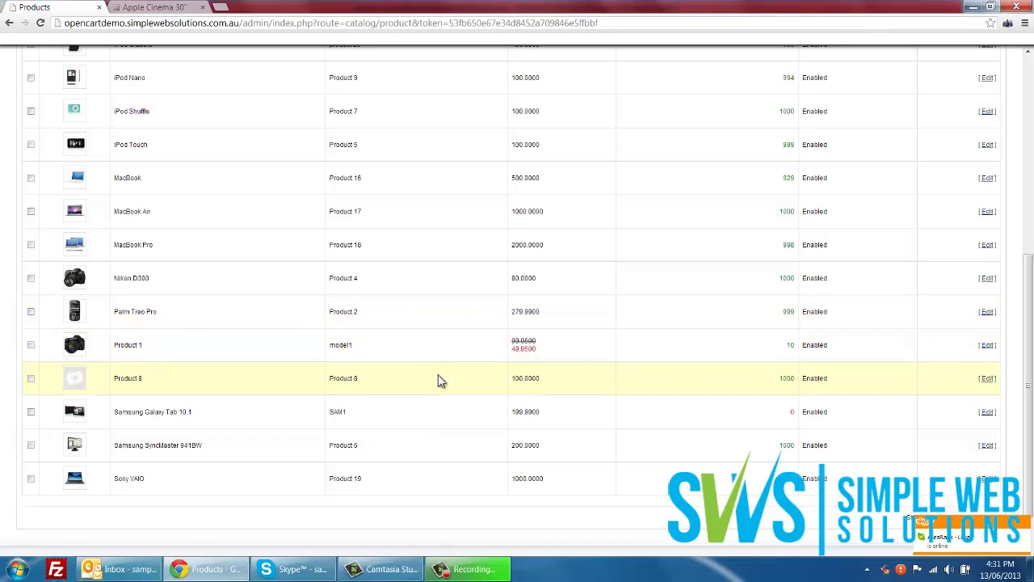
{"action": "scroll", "coordinate": [774, 362], "scroll_direction": "up", "scroll_amount": 5}
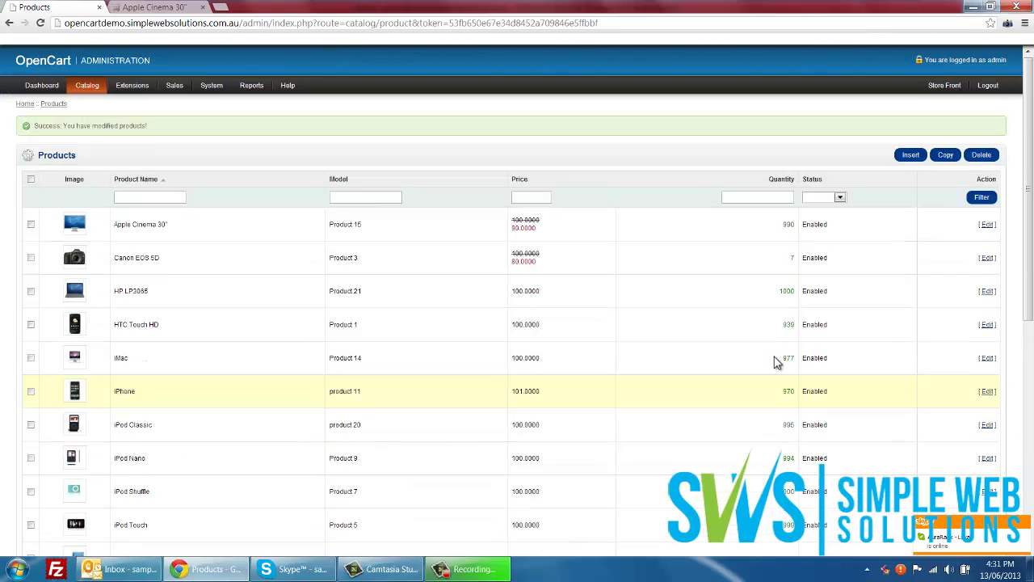
{"action": "left_click", "coordinate": [988, 226]}
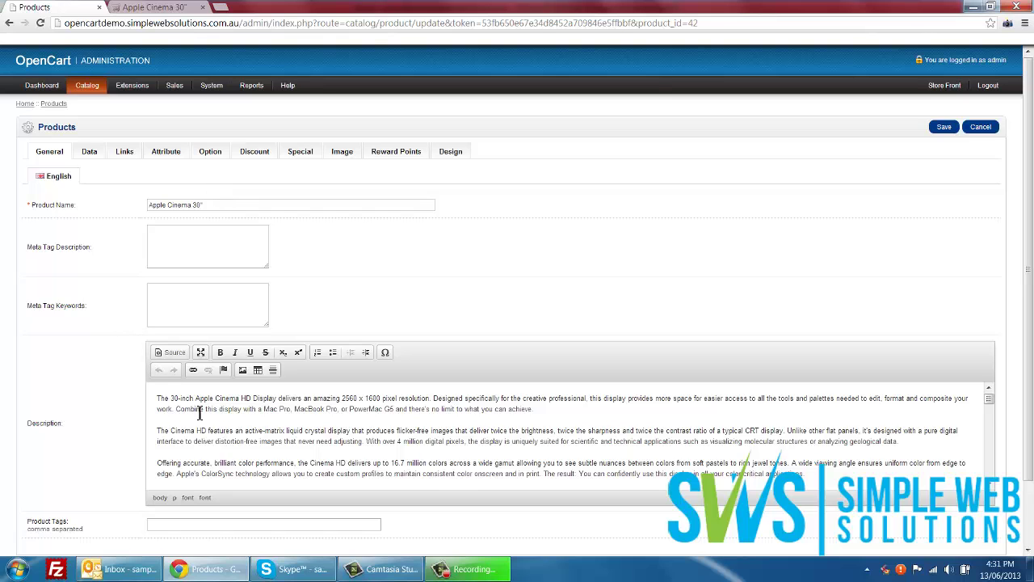
{"action": "left_click_drag", "start_coordinate": [196, 408], "coordinate": [233, 452]}
{"action": "left_click", "coordinate": [232, 452]}
Review the Apple Cinema 30" data fields from the model down to the weight, status and sort order.
{"action": "left_click", "coordinate": [89, 152]}
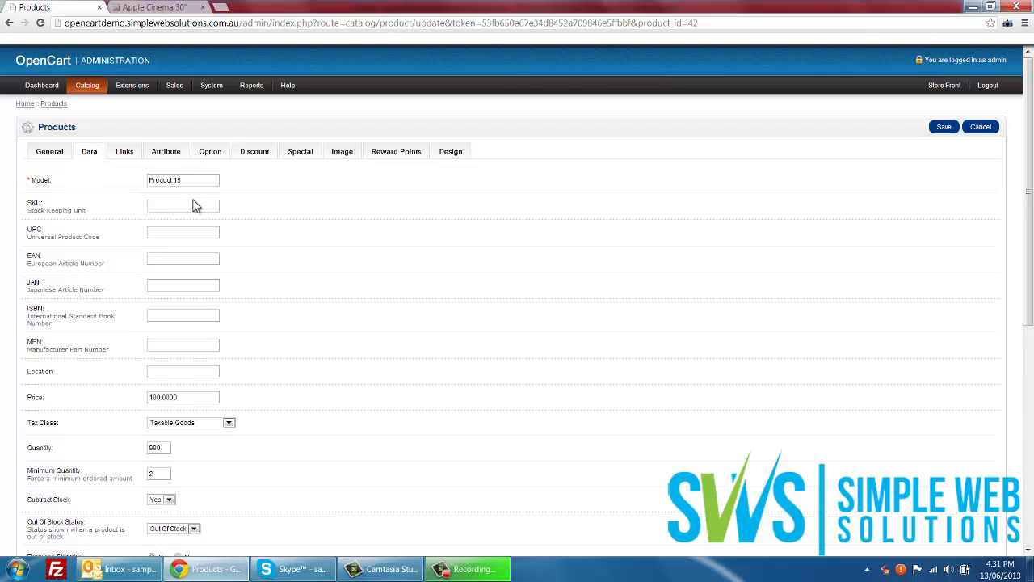
{"action": "left_click", "coordinate": [194, 191]}
{"action": "scroll", "coordinate": [227, 283], "scroll_direction": "down", "scroll_amount": 2}
{"action": "scroll", "coordinate": [228, 282], "scroll_direction": "down", "scroll_amount": 2}
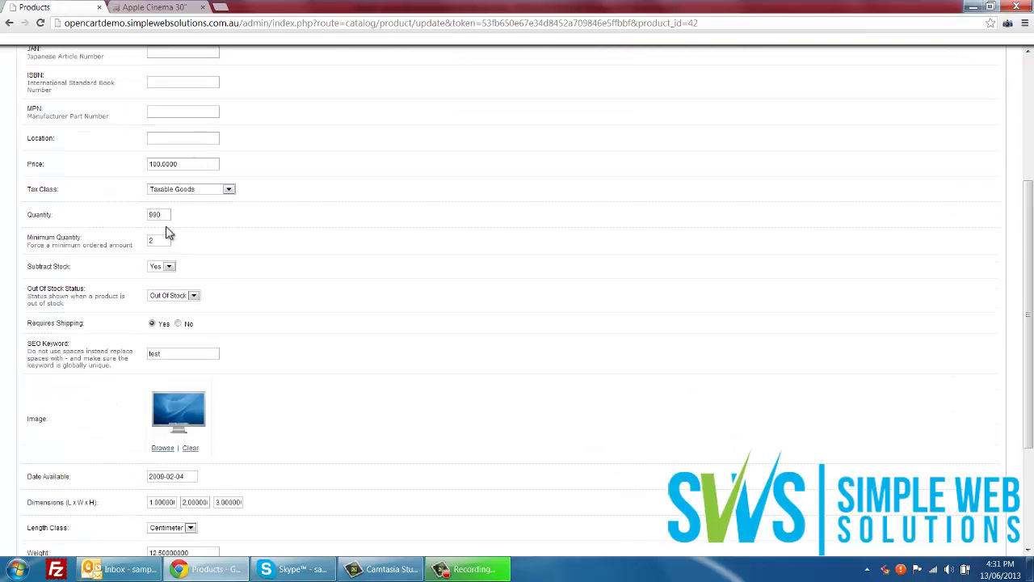
{"action": "left_click", "coordinate": [270, 258]}
{"action": "scroll", "coordinate": [270, 258], "scroll_direction": "down", "scroll_amount": 3}
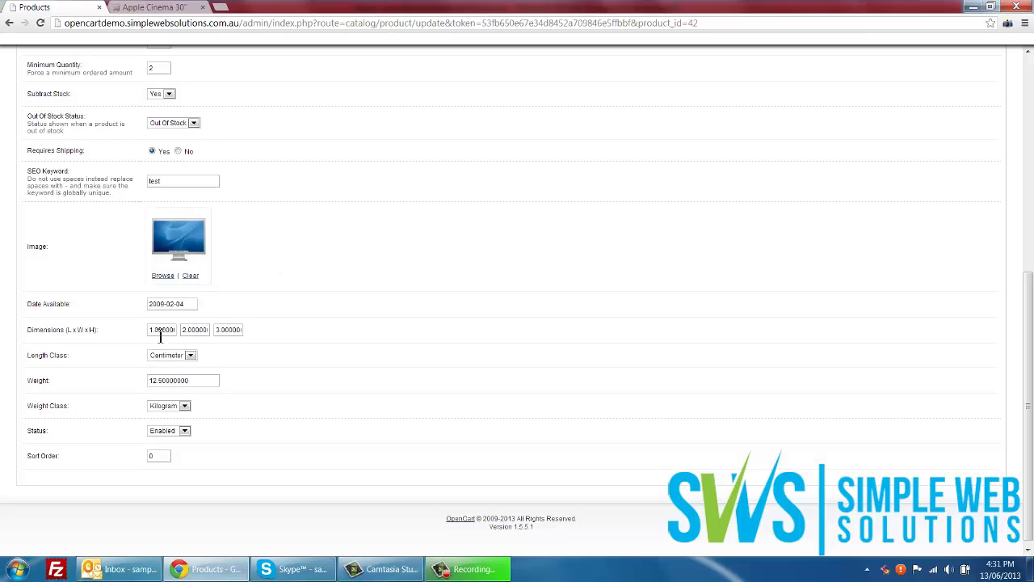
{"action": "scroll", "coordinate": [277, 436], "scroll_direction": "up", "scroll_amount": 7}
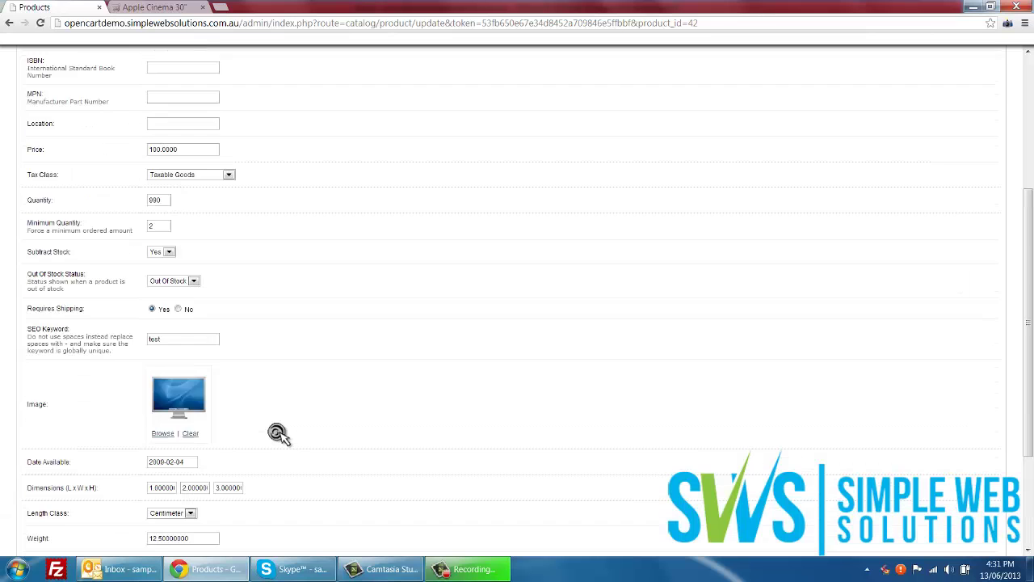
Review the Apple Cinema 30" manufacturer, categories, store and related product links.
{"action": "left_click", "coordinate": [125, 131]}
{"action": "scroll", "coordinate": [193, 160], "scroll_direction": "down", "scroll_amount": 1}
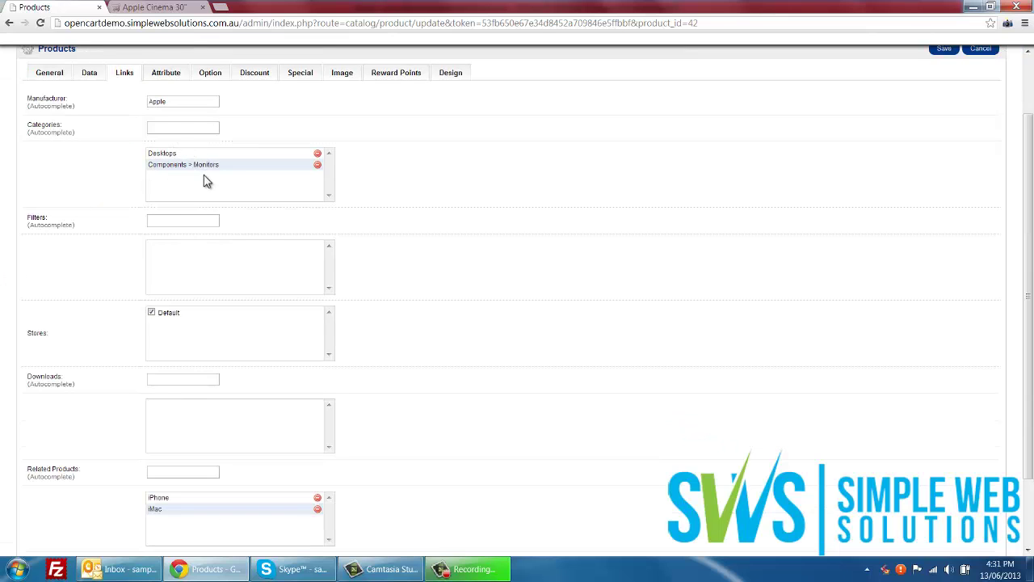
{"action": "scroll", "coordinate": [171, 296], "scroll_direction": "down", "scroll_amount": 2}
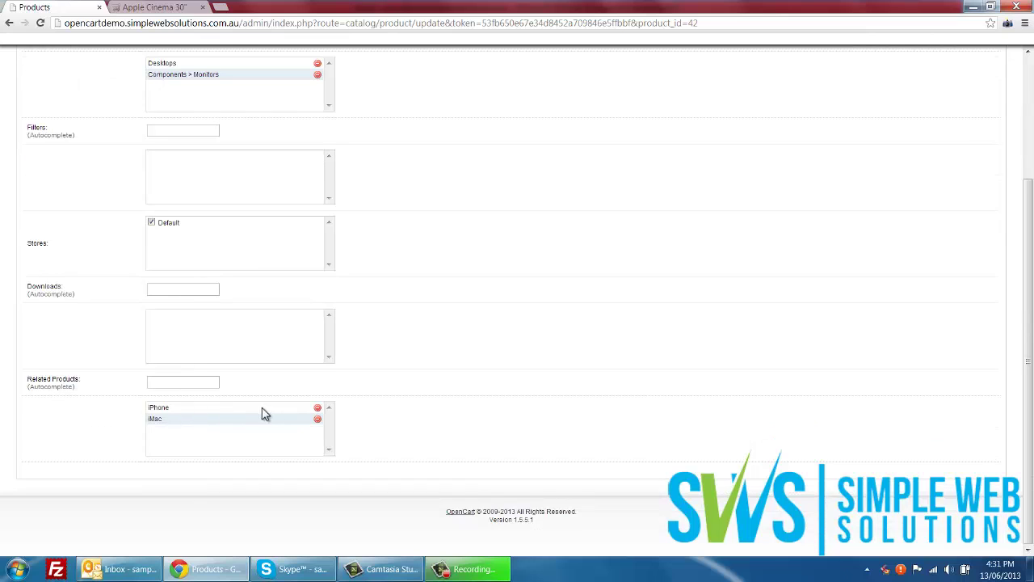
{"action": "left_click", "coordinate": [182, 379]}
Switch to the storefront page of the Apple Cinema 30" and view its related products.
{"action": "left_click", "coordinate": [157, 7]}
{"action": "scroll", "coordinate": [215, 327], "scroll_direction": "down", "scroll_amount": 15}
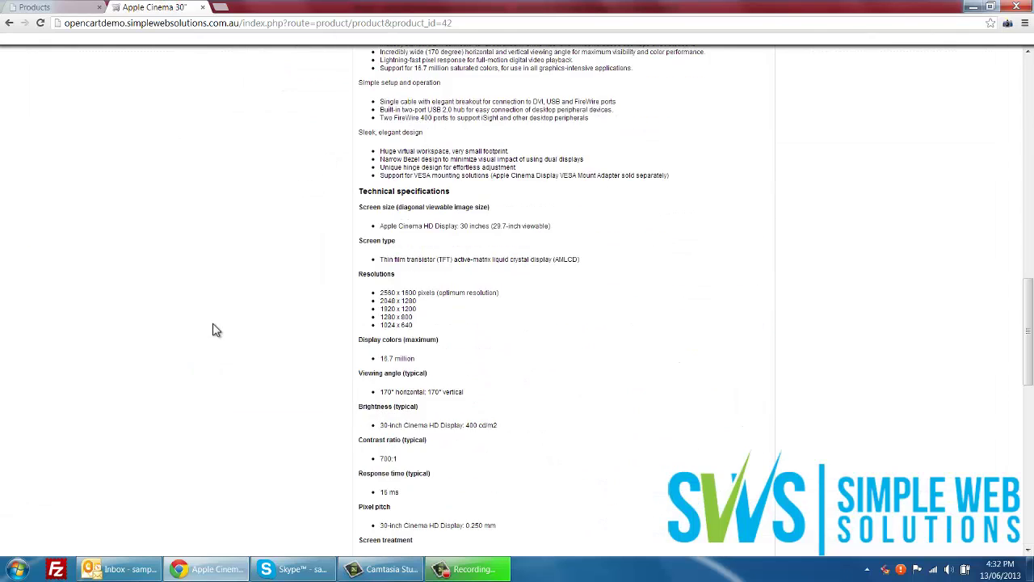
{"action": "scroll", "coordinate": [215, 328], "scroll_direction": "down", "scroll_amount": 5}
{"action": "key", "text": "F5"}
{"action": "scroll", "coordinate": [212, 324], "scroll_direction": "down", "scroll_amount": 7}
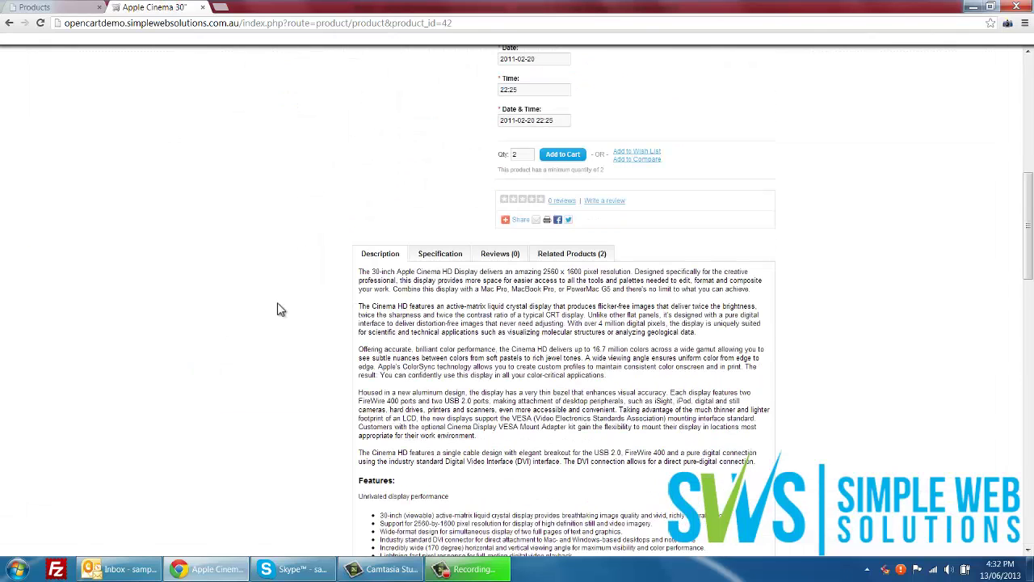
{"action": "left_click", "coordinate": [586, 252]}
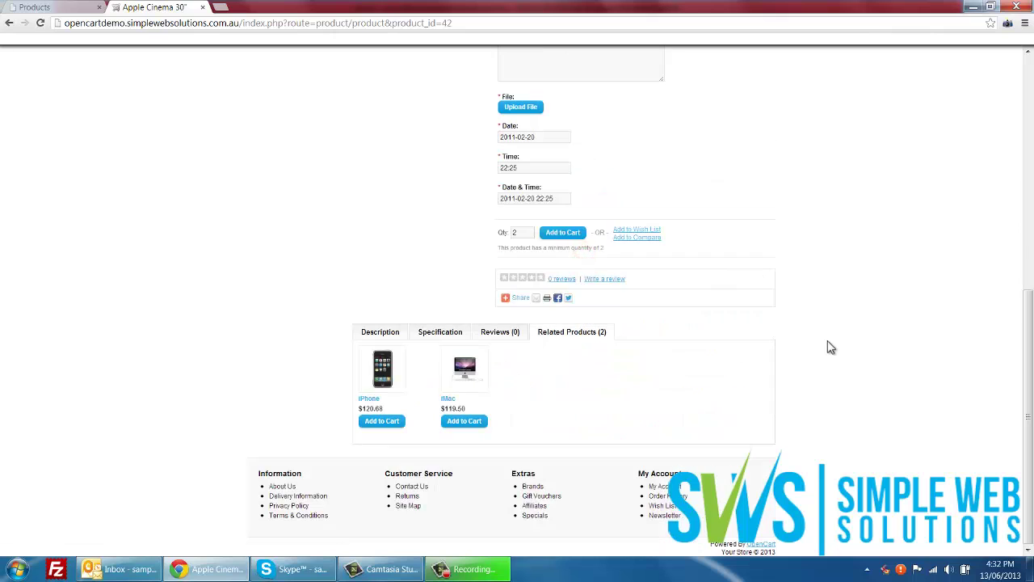
{"action": "key", "text": "F5"}
Return to the product editor and add Product 1 to the Apple Cinema 30" related products.
{"action": "left_click", "coordinate": [64, 8]}
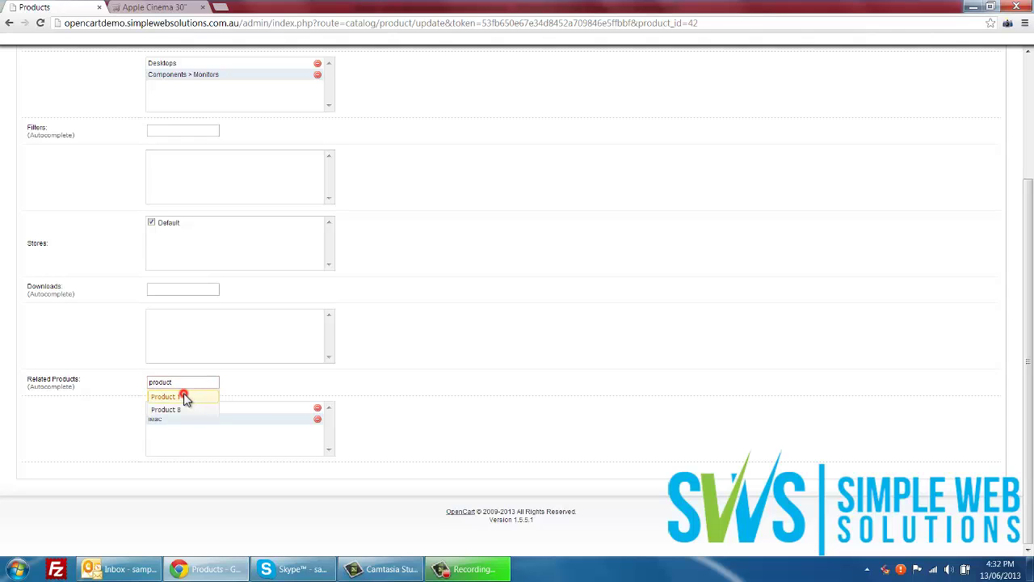
{"action": "left_click", "coordinate": [183, 396]}
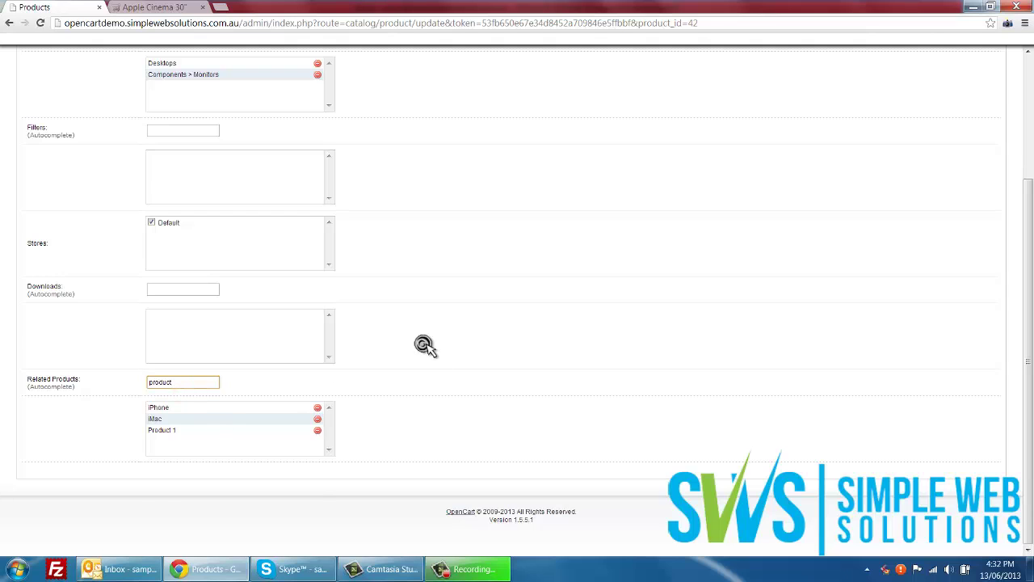
Review the Apple Cinema 30" attributes, option values and quantity discounts.
{"action": "scroll", "coordinate": [424, 347], "scroll_direction": "up", "scroll_amount": 3}
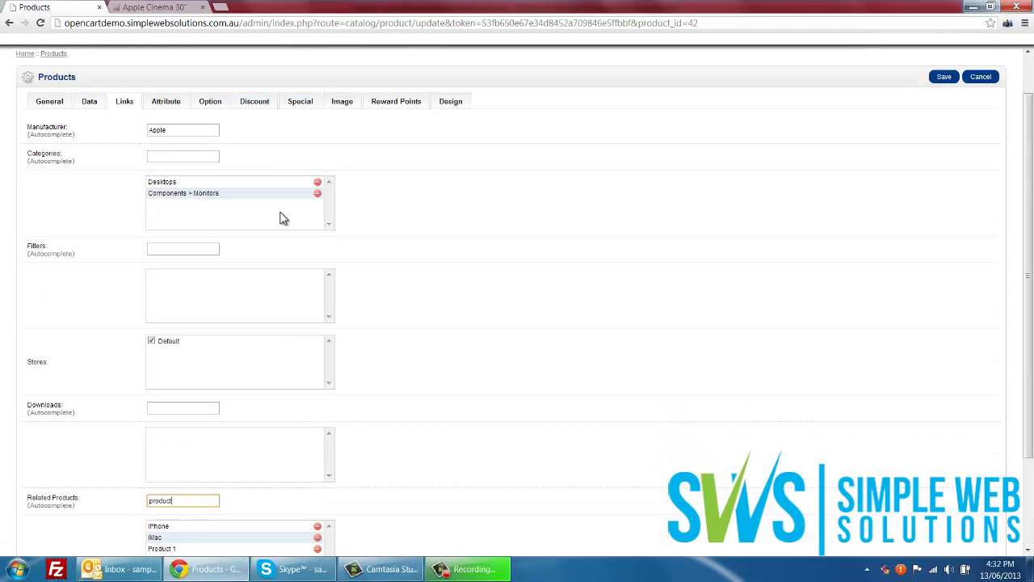
{"action": "left_click", "coordinate": [172, 104]}
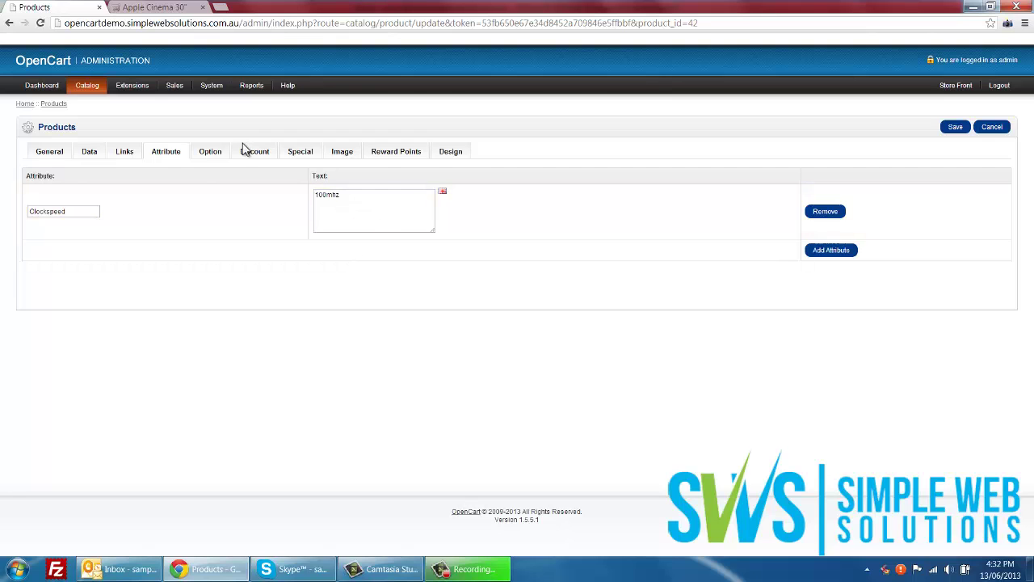
{"action": "left_click", "coordinate": [210, 149]}
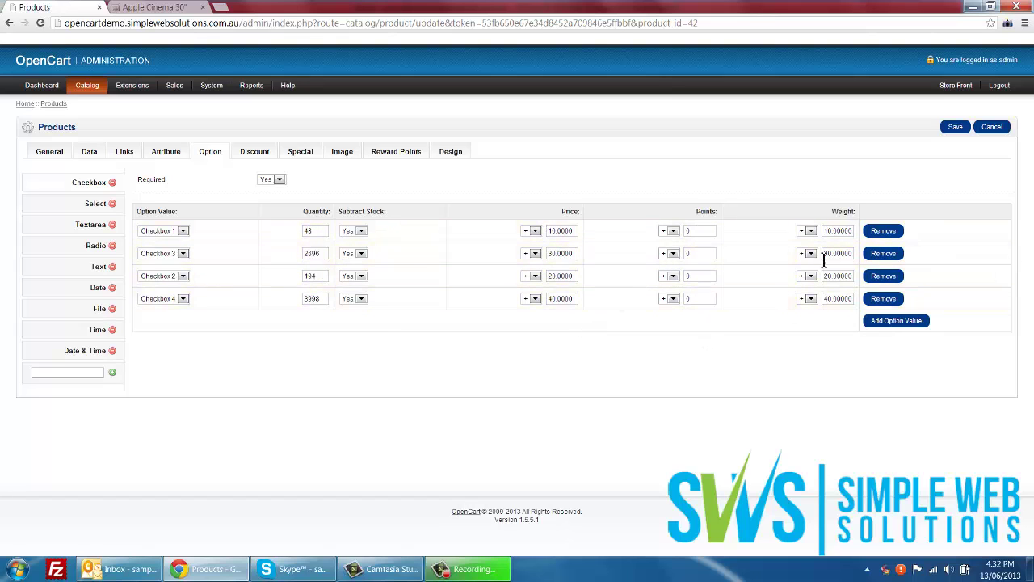
{"action": "left_click", "coordinate": [263, 153]}
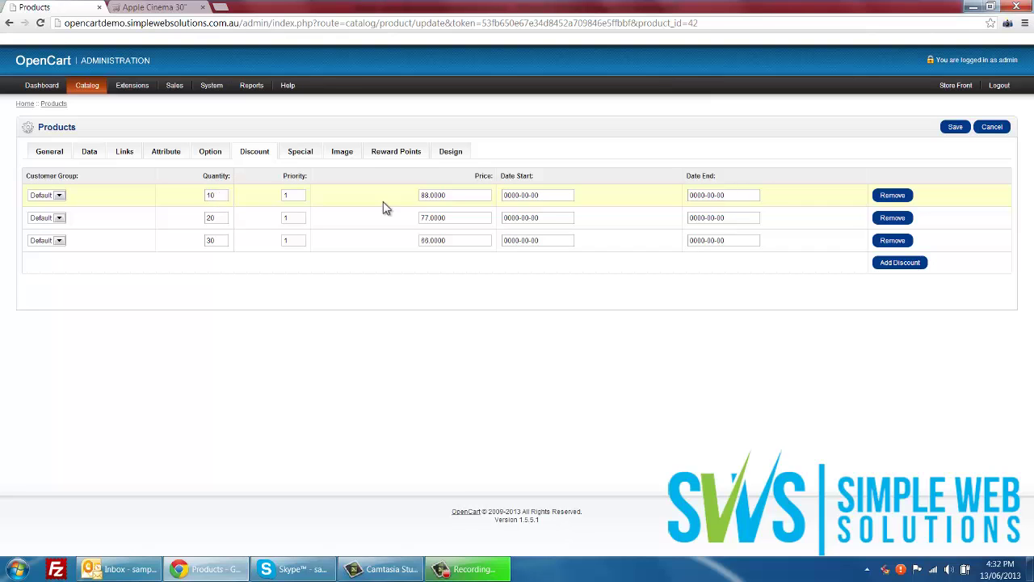
Review the Apple Cinema 30" quantity discount prices and its special price with start and end dates.
{"action": "left_click", "coordinate": [465, 240]}
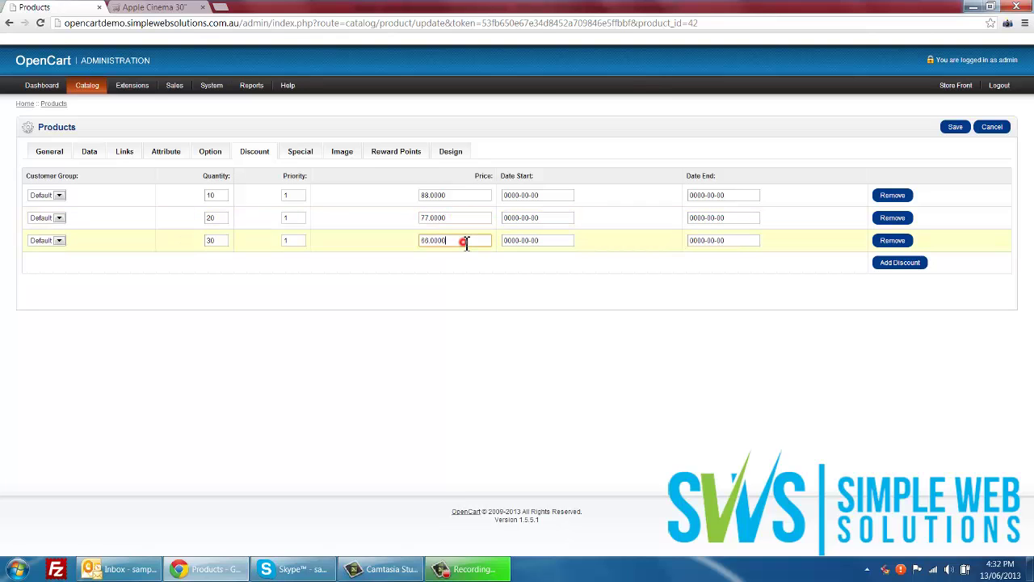
{"action": "left_click", "coordinate": [305, 155]}
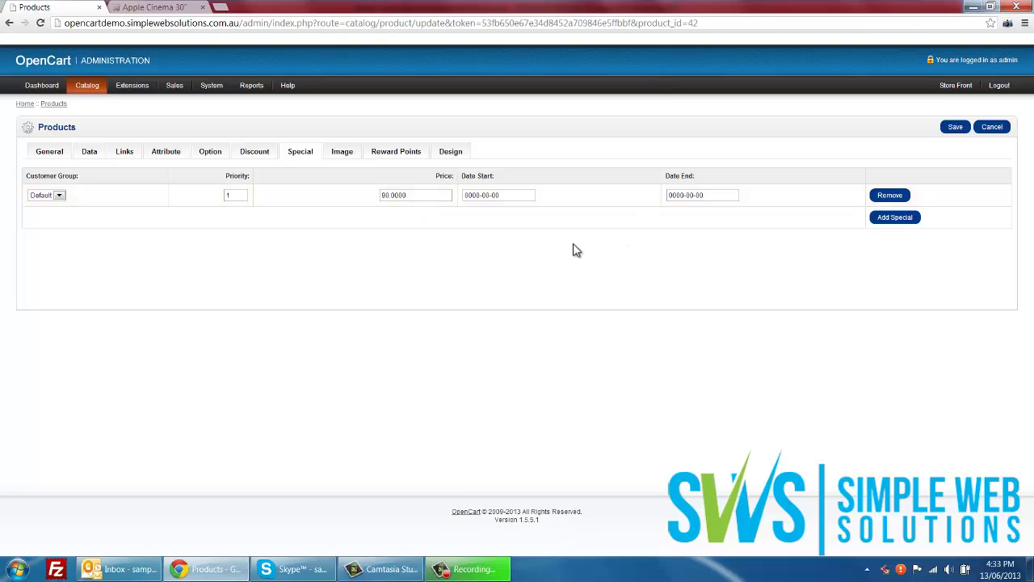
{"action": "left_click", "coordinate": [515, 194]}
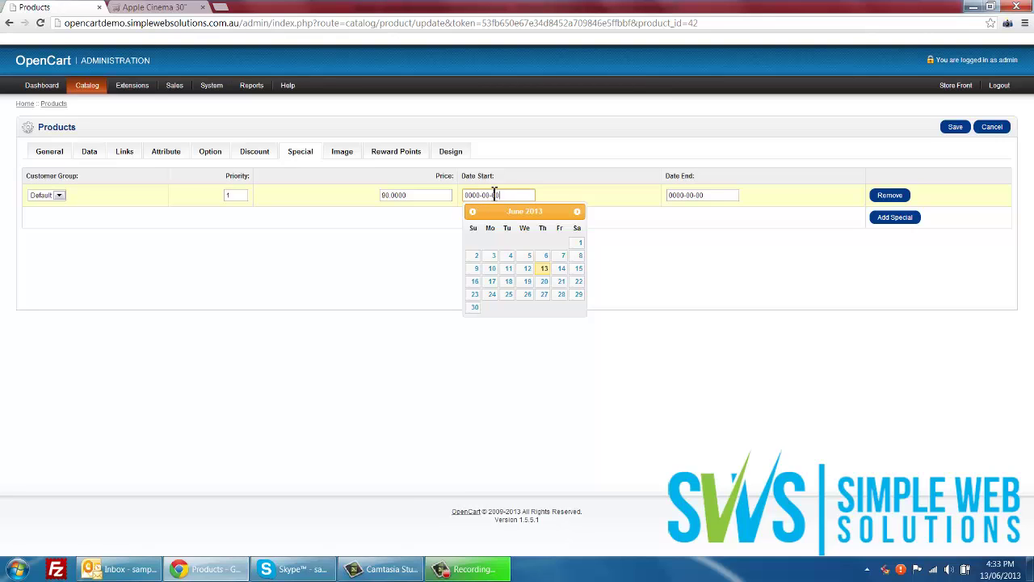
{"action": "left_click", "coordinate": [708, 196]}
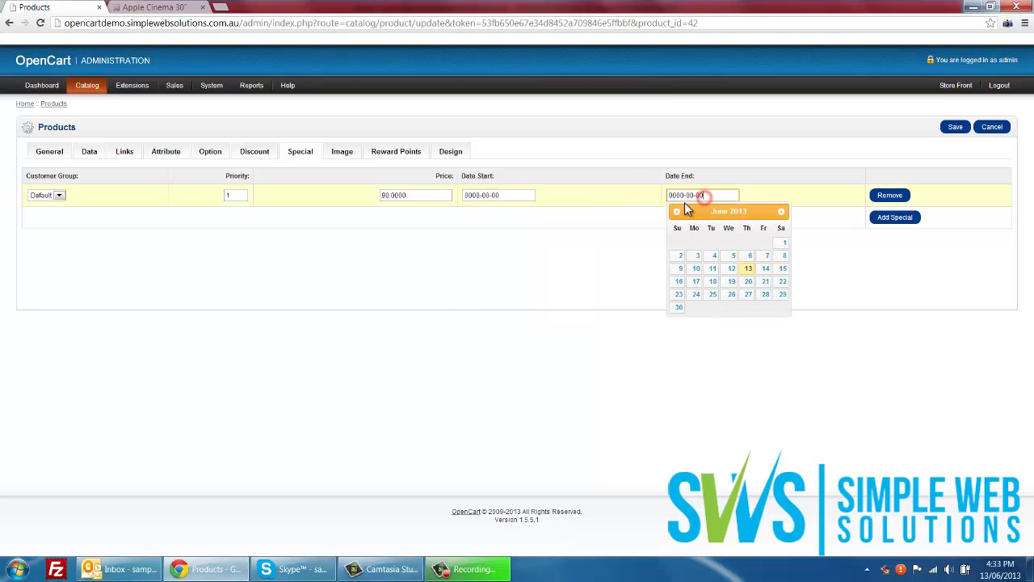
{"action": "left_click", "coordinate": [560, 262]}
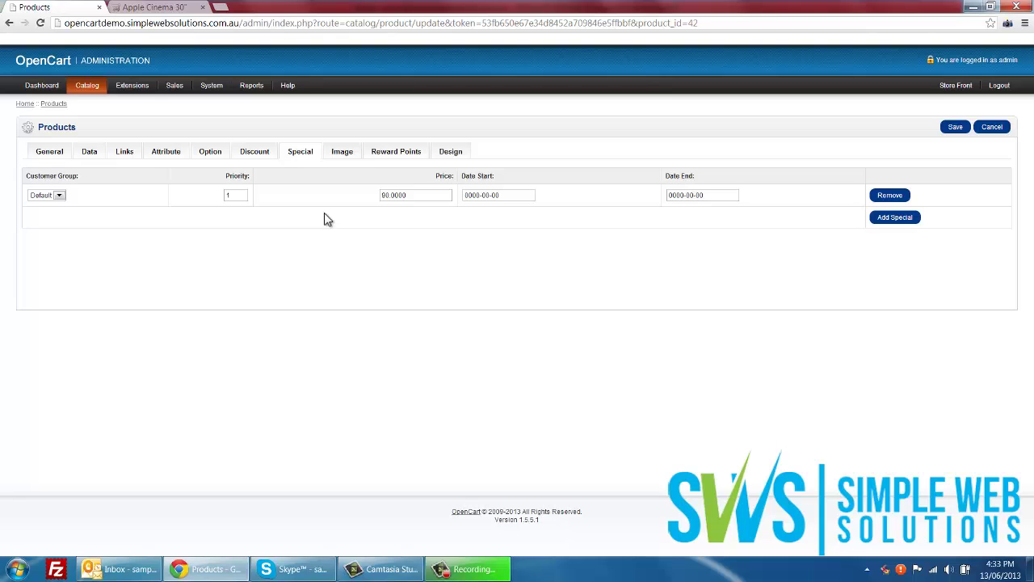
Review the Apple Cinema 30" images, reward points and layout override, and leave the product editor without saving.
{"action": "left_click", "coordinate": [355, 154]}
{"action": "scroll", "coordinate": [350, 291], "scroll_direction": "down", "scroll_amount": 3}
{"action": "scroll", "coordinate": [350, 290], "scroll_direction": "up", "scroll_amount": 3}
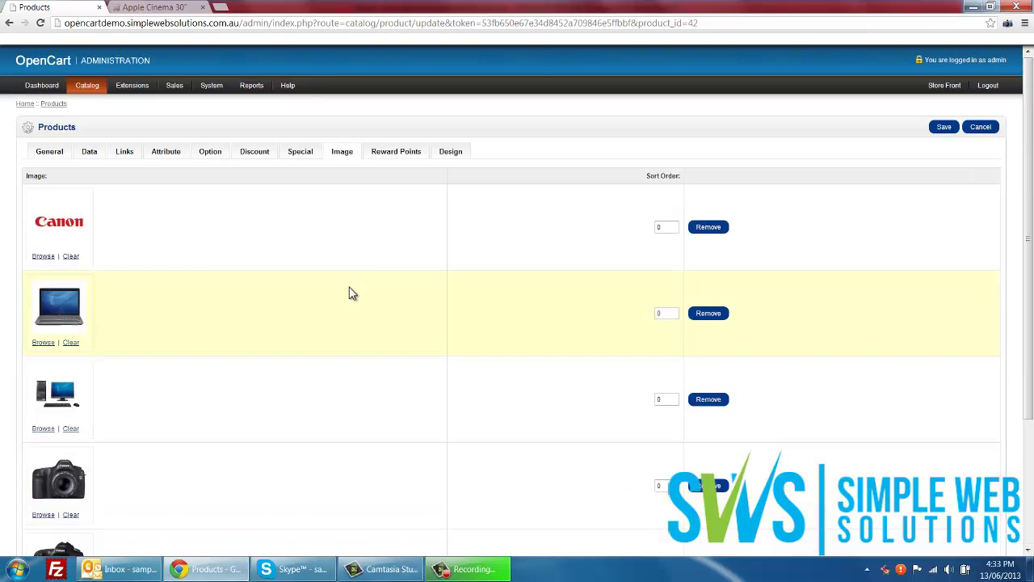
{"action": "left_click", "coordinate": [388, 157]}
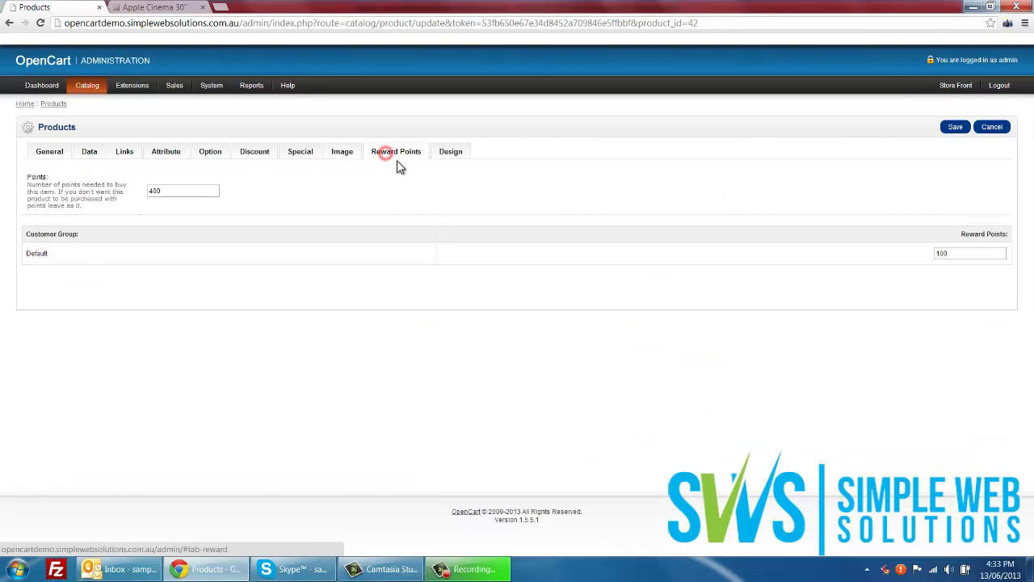
{"action": "left_click", "coordinate": [462, 159]}
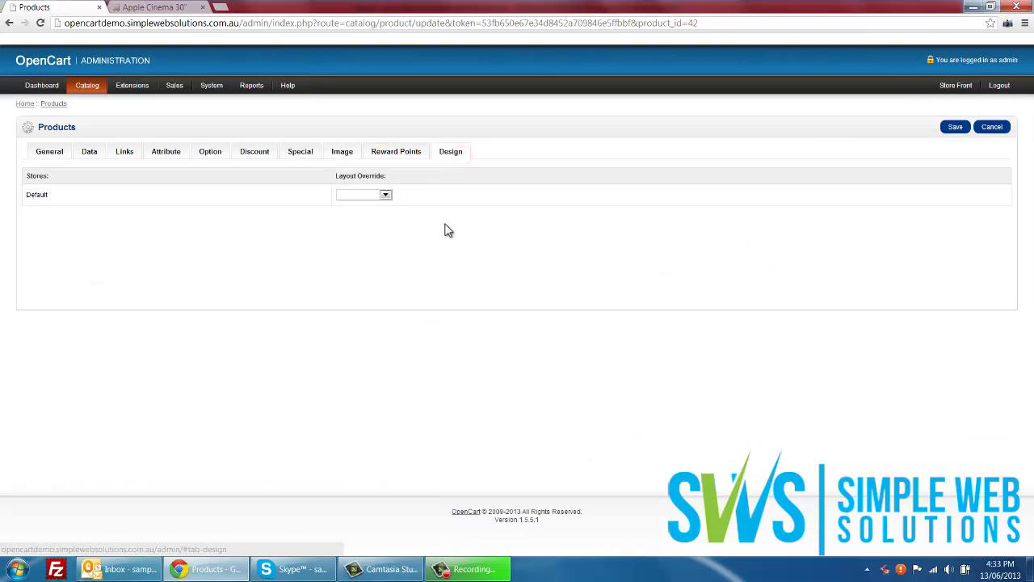
{"action": "left_click", "coordinate": [992, 129]}
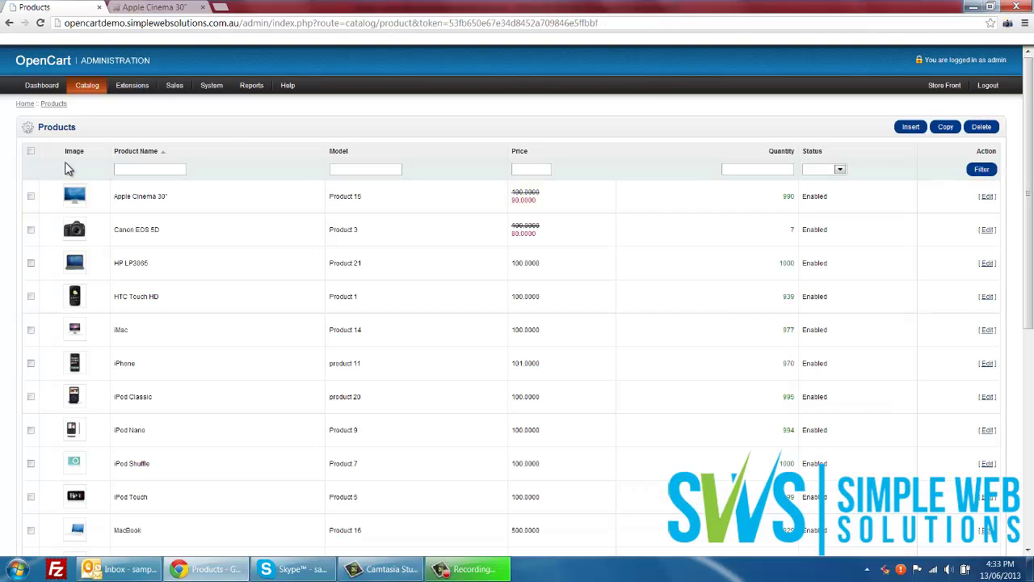
Start a new product review, entering the author's name and choosing Product 1 as the reviewed product.
{"action": "mouse_move", "coordinate": [91, 85]}
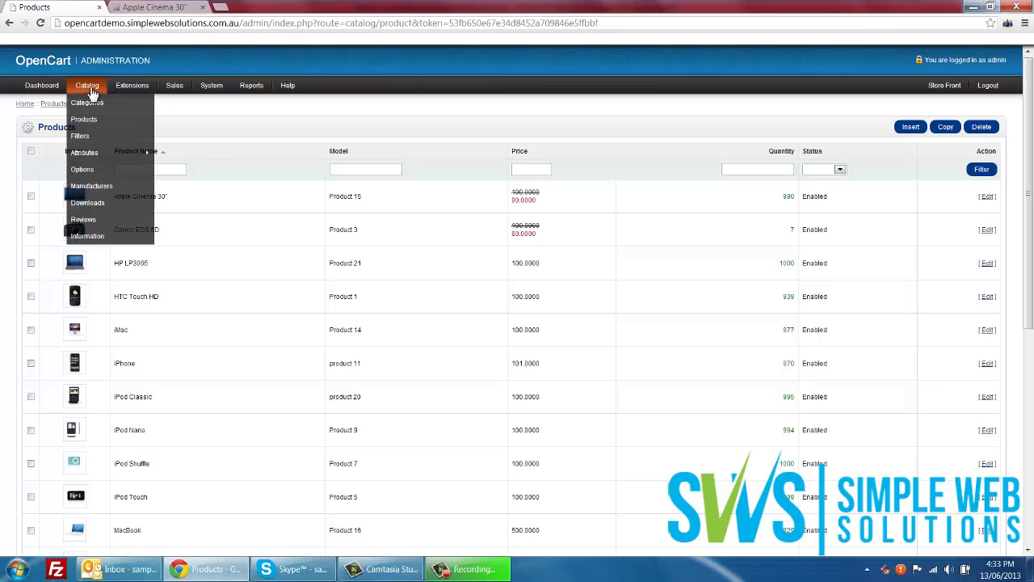
{"action": "left_click", "coordinate": [96, 220]}
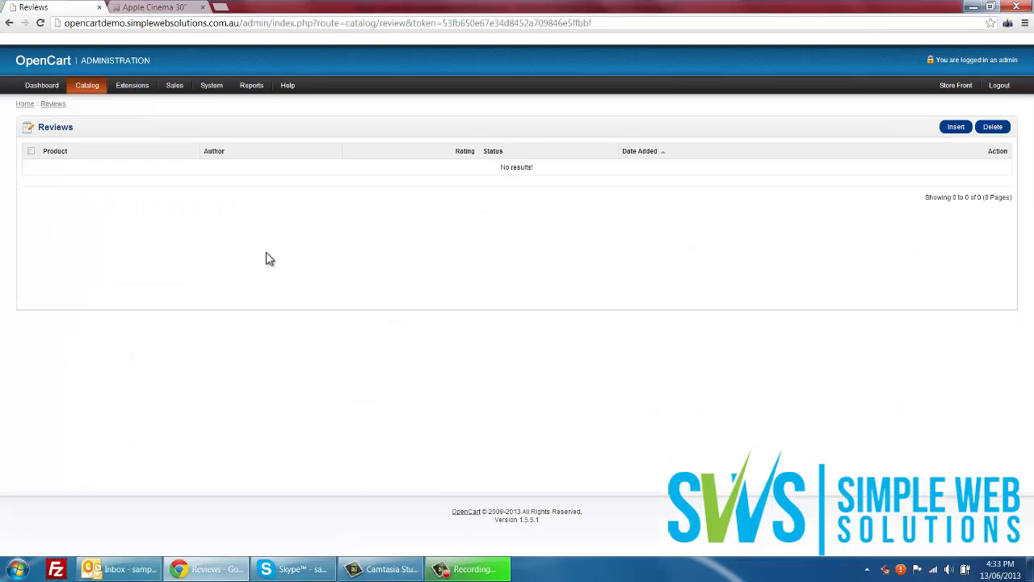
{"action": "left_click", "coordinate": [956, 129]}
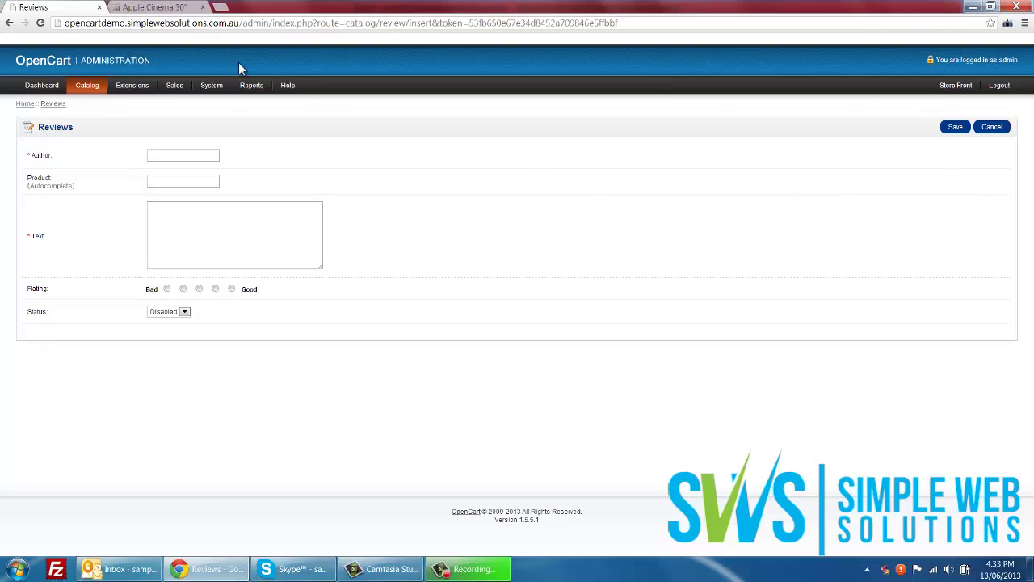
{"action": "left_click", "coordinate": [200, 155]}
{"action": "type", "text": "Sam"}
{"action": "key", "text": "Tab"}
{"action": "type", "text": "product"}
{"action": "left_click", "coordinate": [192, 193]}
Fill in the review text "This product is great.", a four-out-of-five rating and the Enabled status, and discard the review.
{"action": "left_click", "coordinate": [189, 209]}
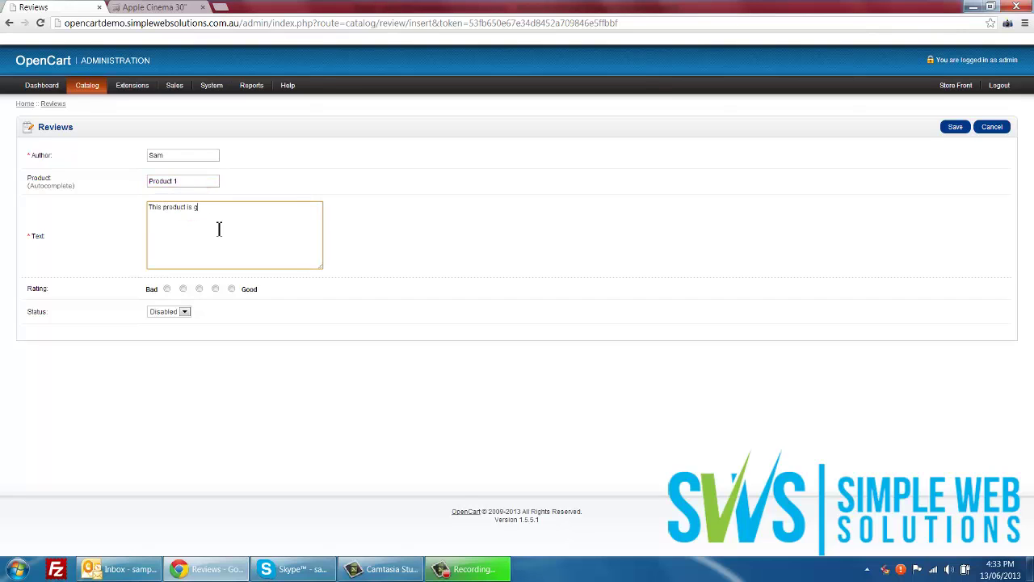
{"action": "type", "text": "."}
{"action": "left_click", "coordinate": [215, 288]}
{"action": "left_click", "coordinate": [184, 312]}
{"action": "left_click", "coordinate": [173, 322]}
{"action": "left_click", "coordinate": [358, 289]}
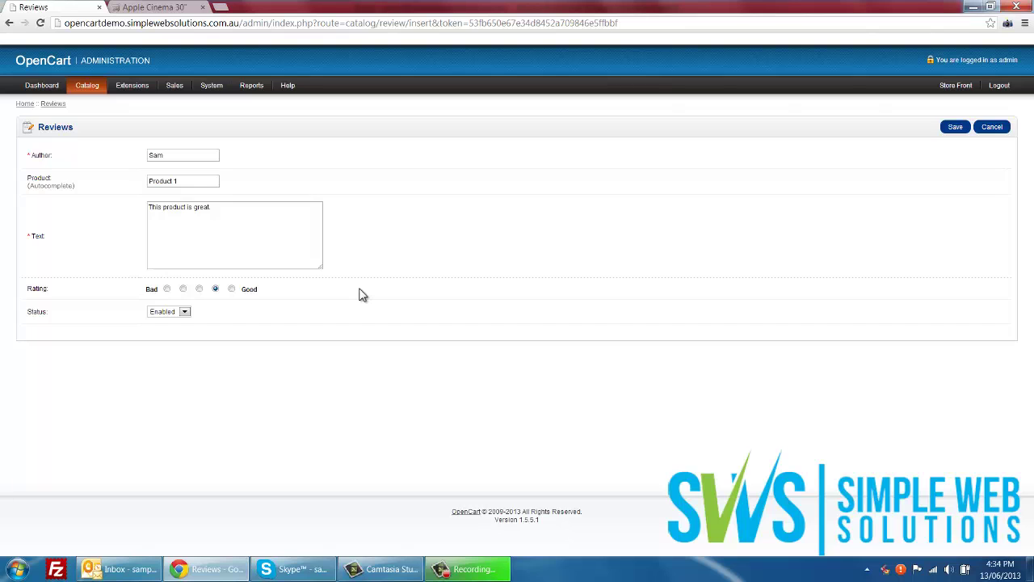
{"action": "left_click", "coordinate": [997, 130]}
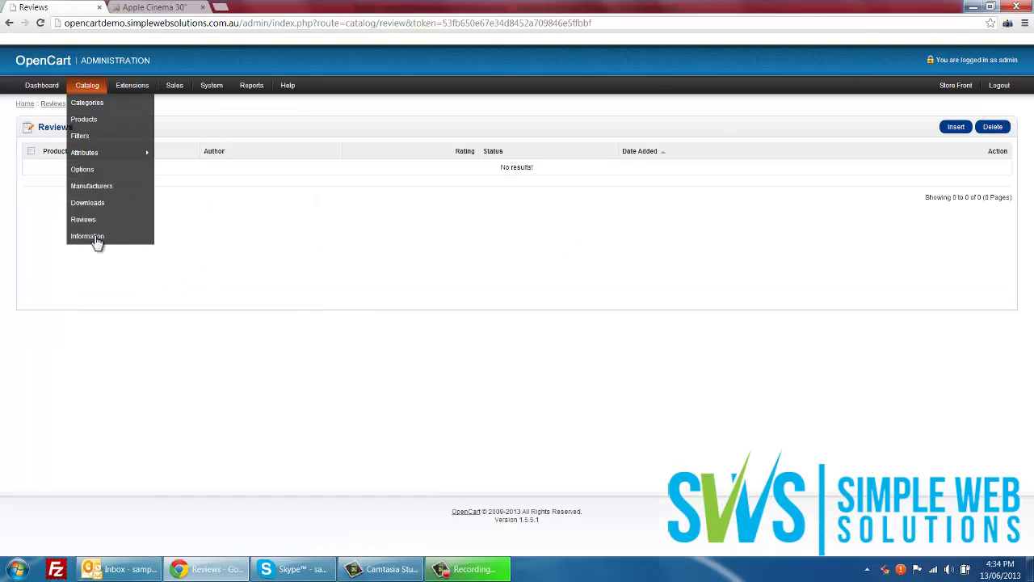
Open the About Us information page and add "Our company are the cheapest available." below the existing description text.
{"action": "left_click", "coordinate": [94, 237]}
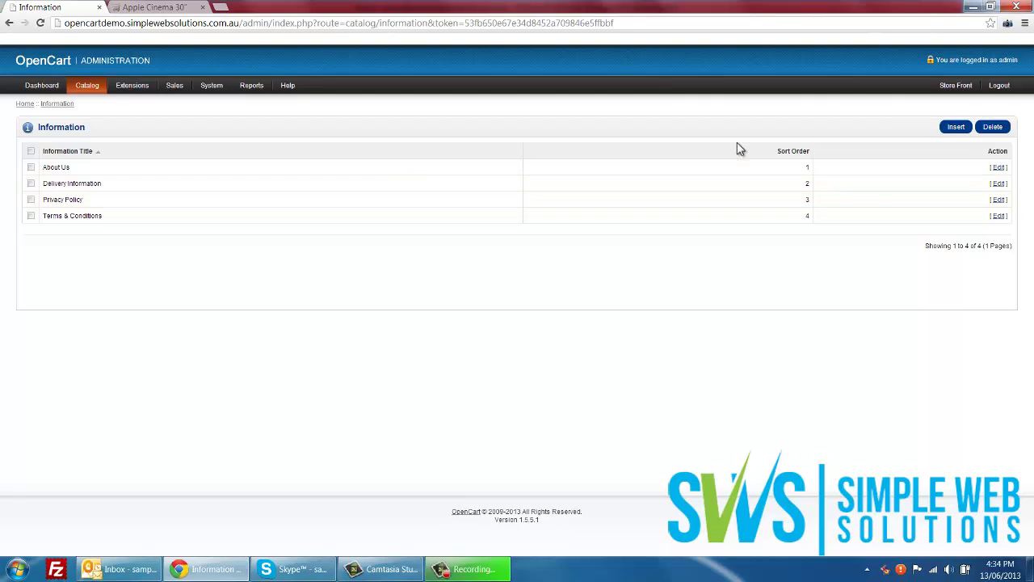
{"action": "left_click", "coordinate": [1001, 169]}
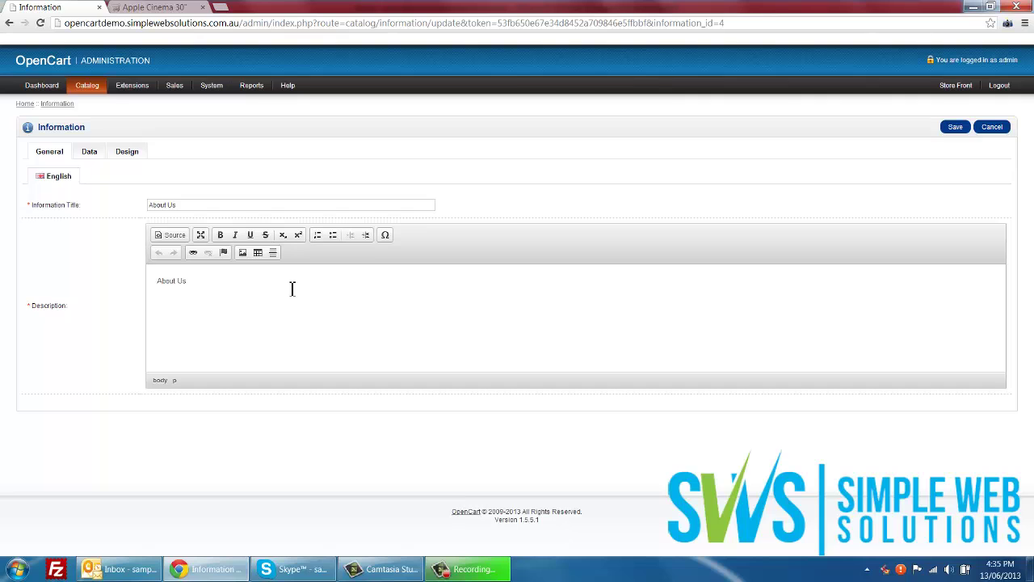
{"action": "left_click_drag", "start_coordinate": [288, 286], "coordinate": [132, 295]}
{"action": "left_click", "coordinate": [331, 293]}
{"action": "key", "text": "Return"}
{"action": "key", "text": "Return"}
{"action": "type", "text": "This"}
{"action": "key", "text": "BackSpace"}
{"action": "key", "text": "BackSpace"}
{"action": "key", "text": "BackSpace"}
{"action": "type", "text": "Ourc"}
{"action": "key", "text": "BackSpace"}
{"action": "type", "text": "company are the cheapest available."}
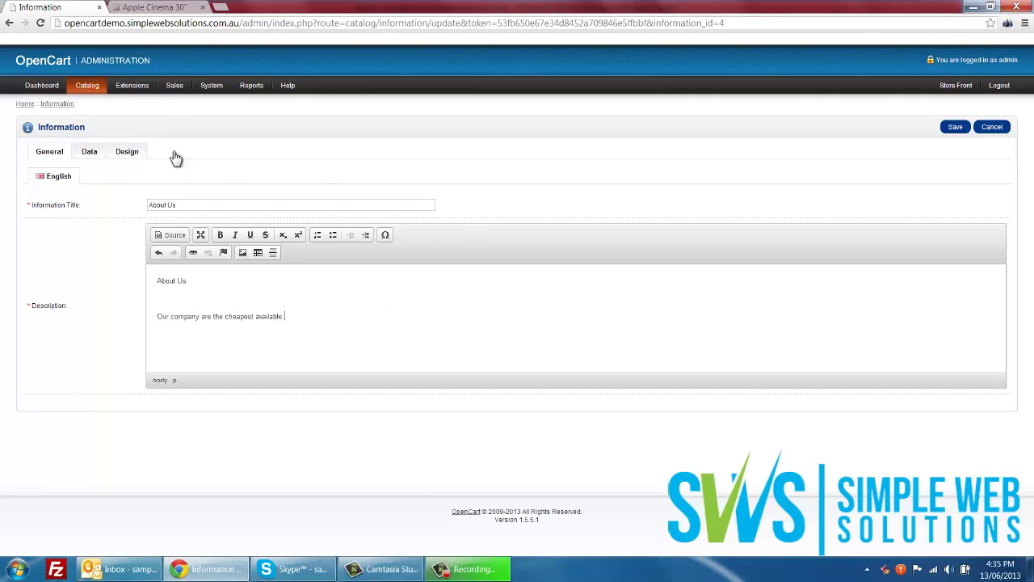
Review the About Us page's SEO keyword and its option for display in the bottom footer.
{"action": "left_click", "coordinate": [90, 152]}
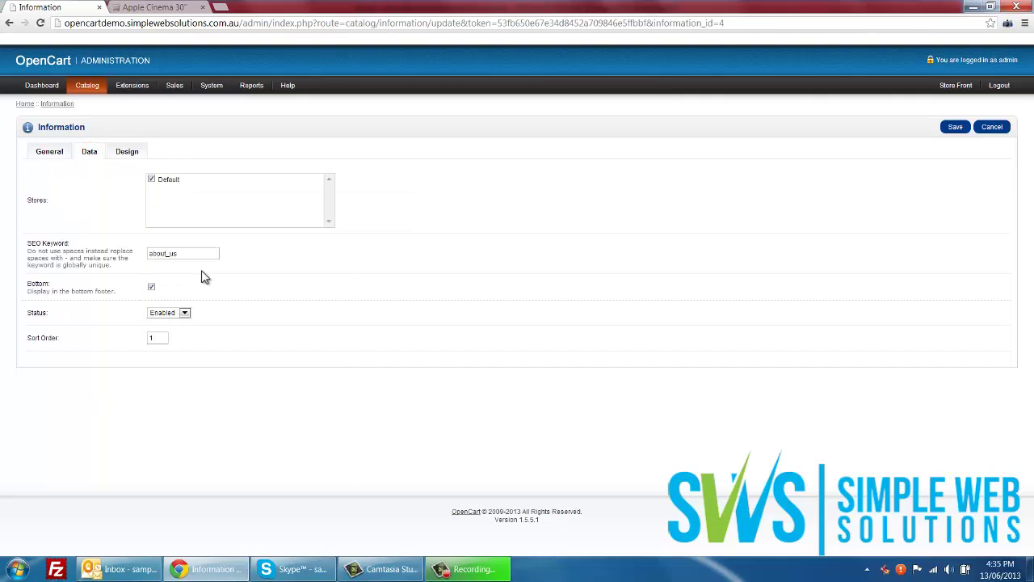
{"action": "left_click", "coordinate": [207, 257]}
{"action": "left_click_drag", "start_coordinate": [118, 291], "coordinate": [29, 283]}
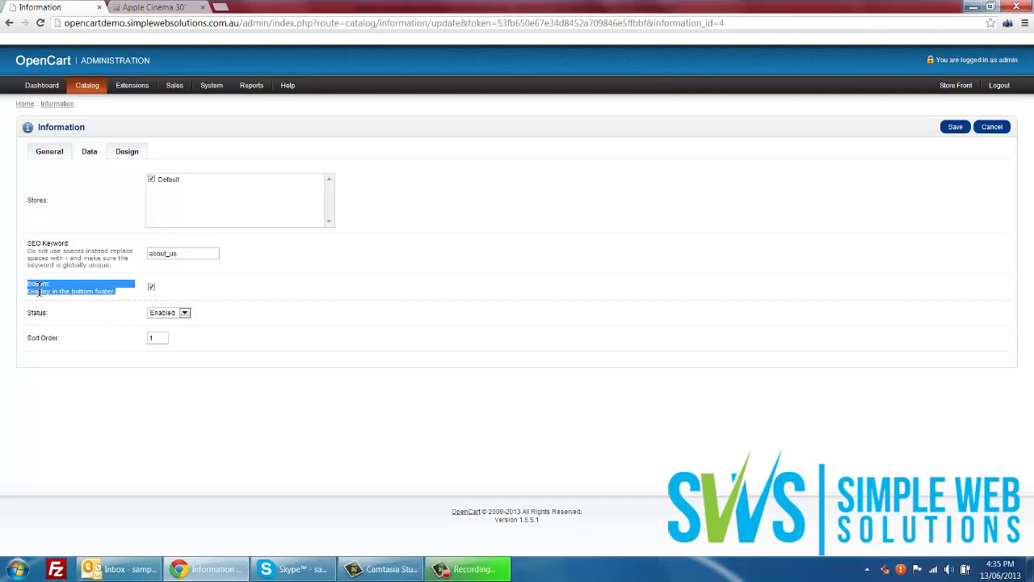
{"action": "left_click", "coordinate": [117, 291]}
{"action": "left_click", "coordinate": [152, 286]}
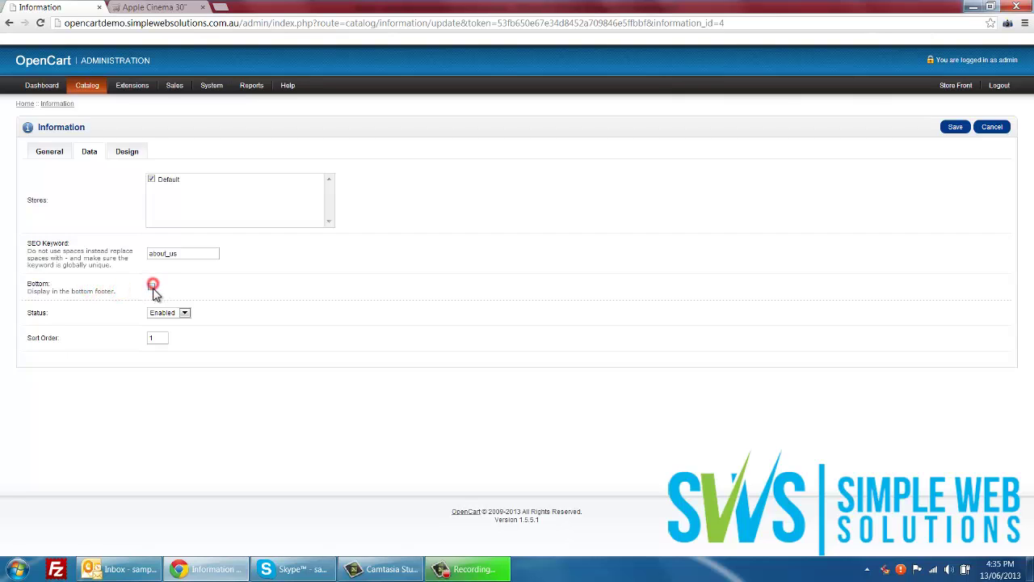
View the information links in the storefront footer, and return to the admin to save the About Us page.
{"action": "left_click", "coordinate": [158, 7]}
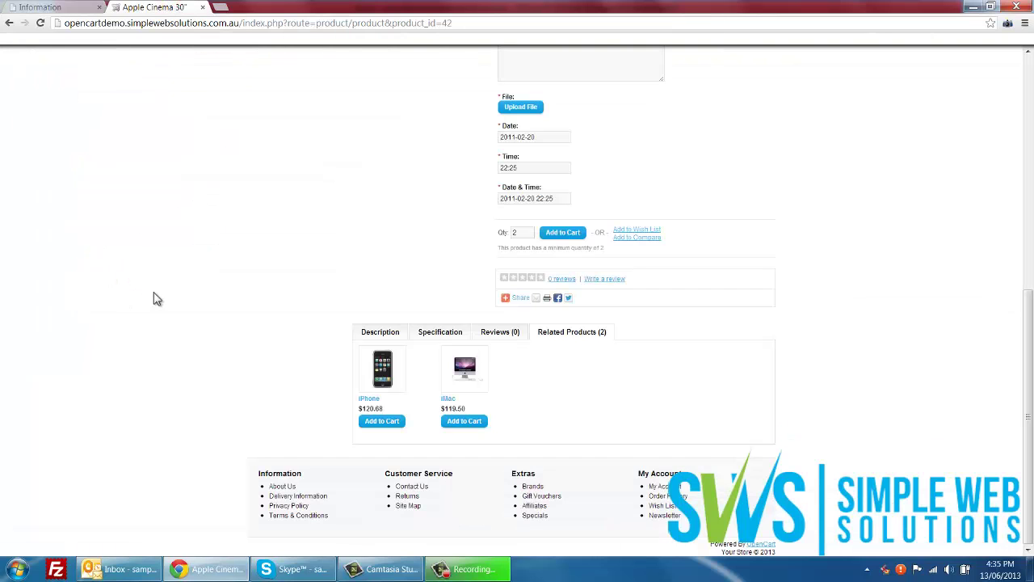
{"action": "left_click", "coordinate": [320, 490]}
{"action": "left_click", "coordinate": [337, 496]}
{"action": "left_click", "coordinate": [54, 6]}
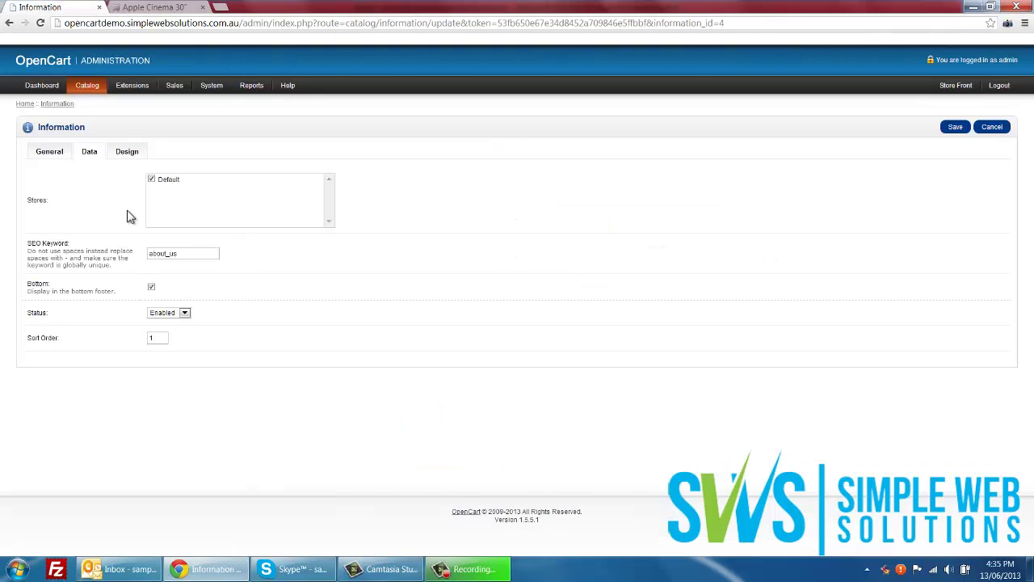
{"action": "left_click", "coordinate": [955, 127]}
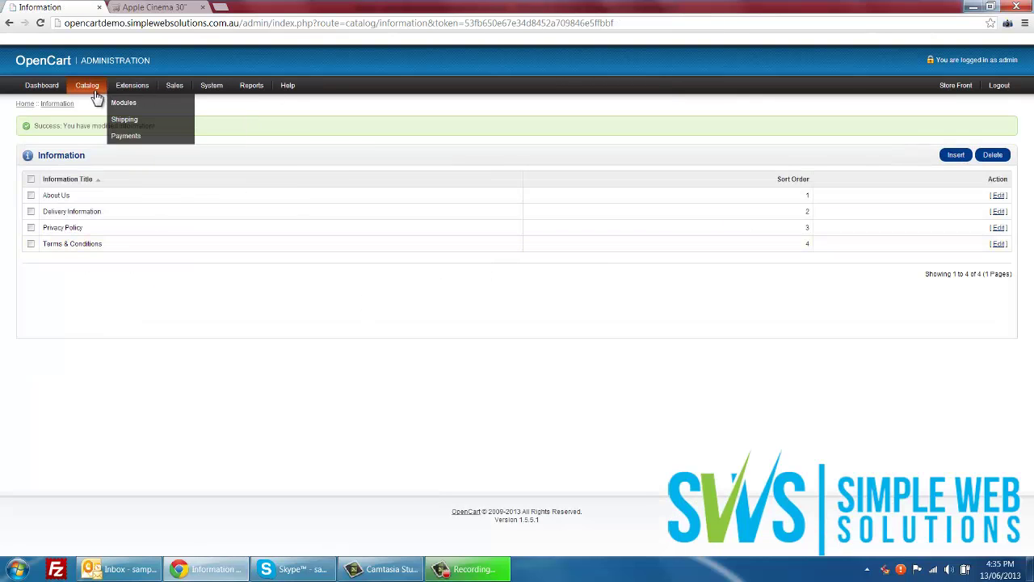
{"action": "mouse_move", "coordinate": [91, 96]}
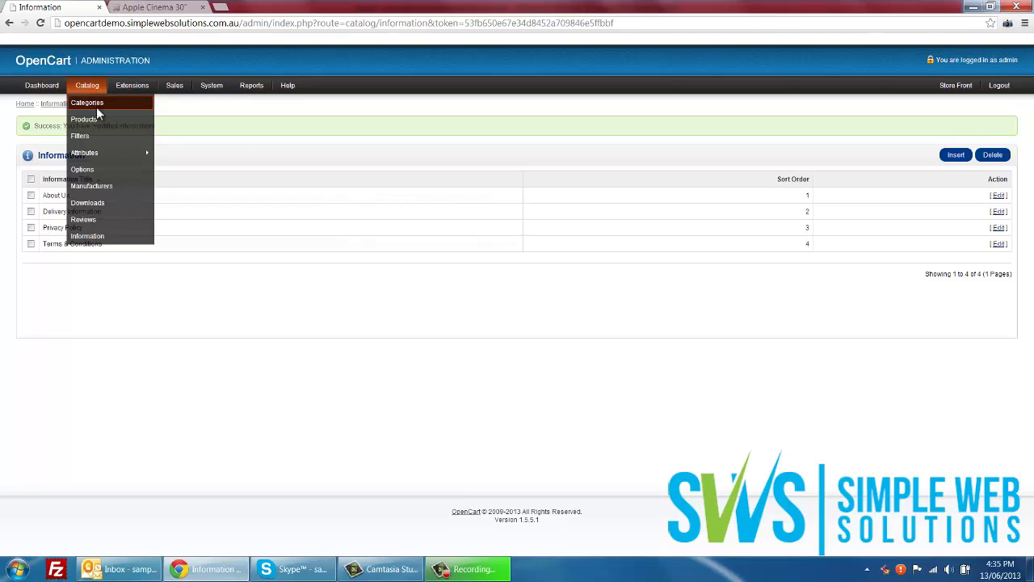
{"action": "left_click", "coordinate": [388, 323]}
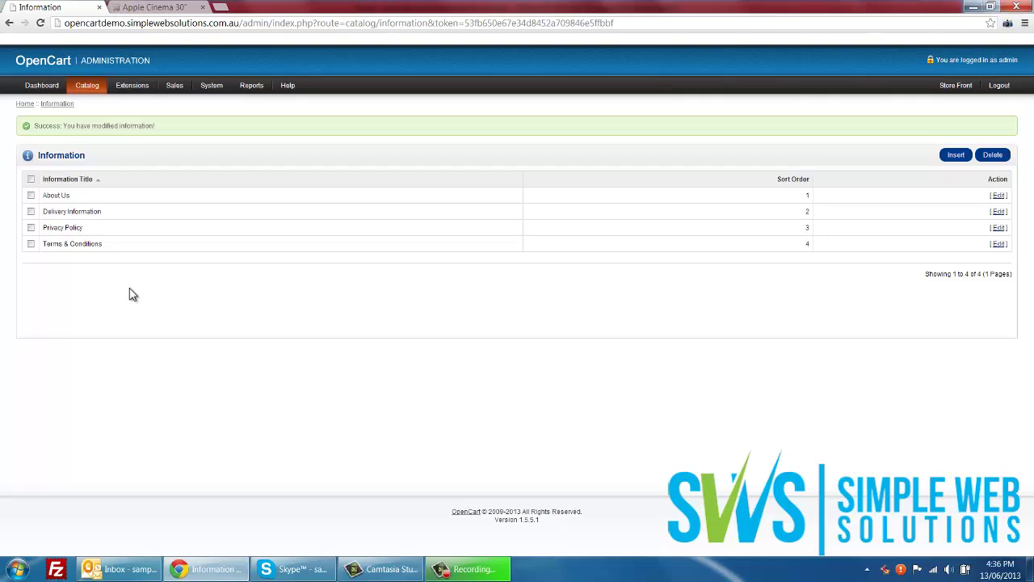
Open the list of extension modules and view the Featured section on the storefront home page.
{"action": "mouse_move", "coordinate": [98, 89]}
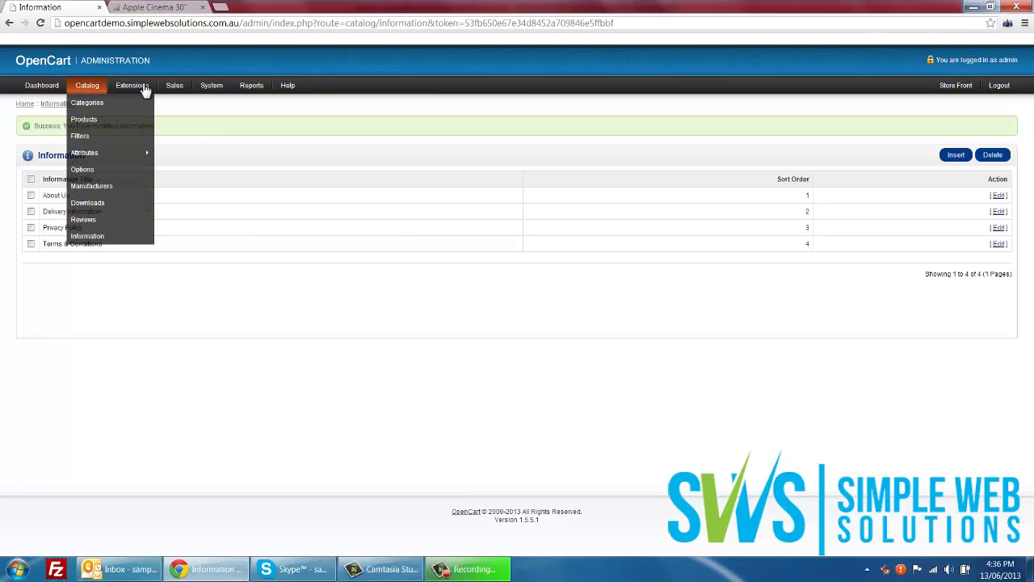
{"action": "left_click", "coordinate": [135, 104]}
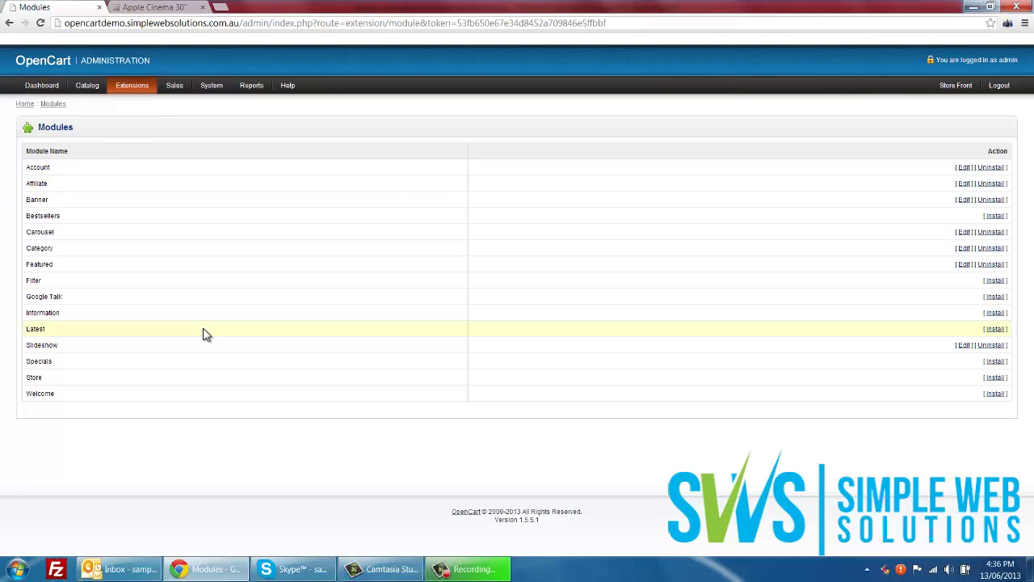
{"action": "left_click", "coordinate": [157, 8]}
{"action": "scroll", "coordinate": [261, 216], "scroll_direction": "up", "scroll_amount": 10}
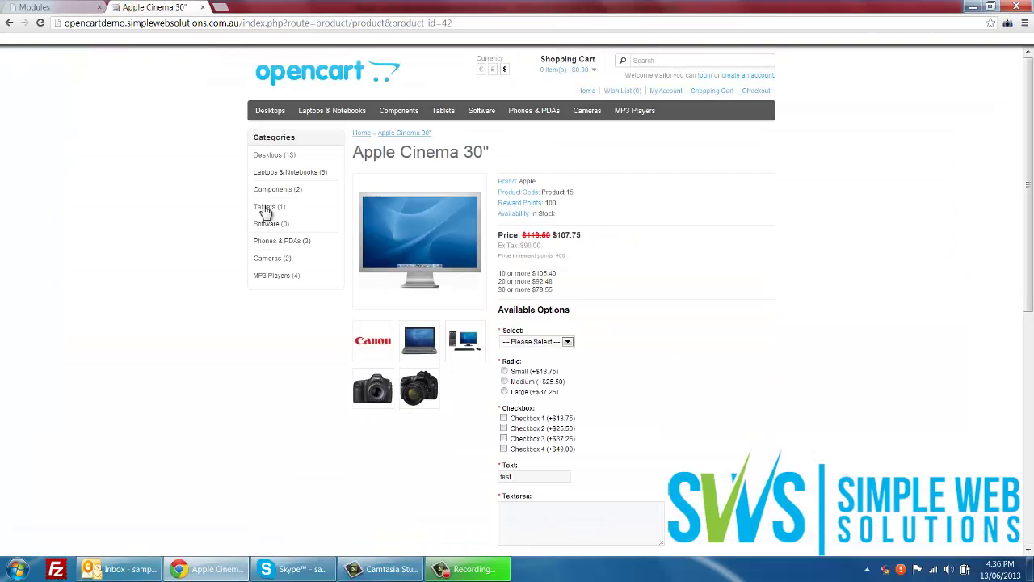
{"action": "left_click", "coordinate": [317, 74]}
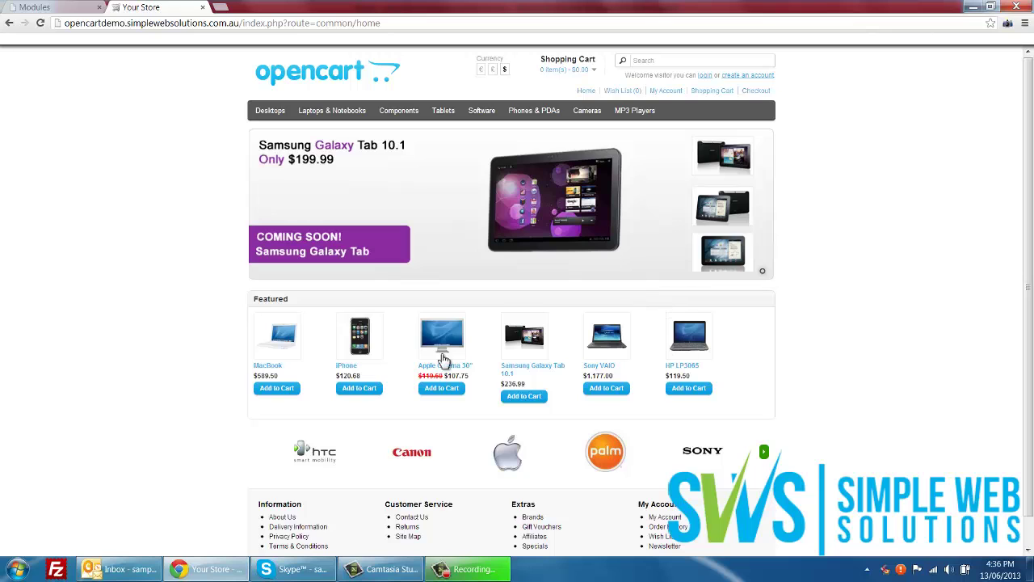
Return to the admin, open the Featured module for editing and remove MacBook and iPhone from its products.
{"action": "left_click", "coordinate": [34, 7]}
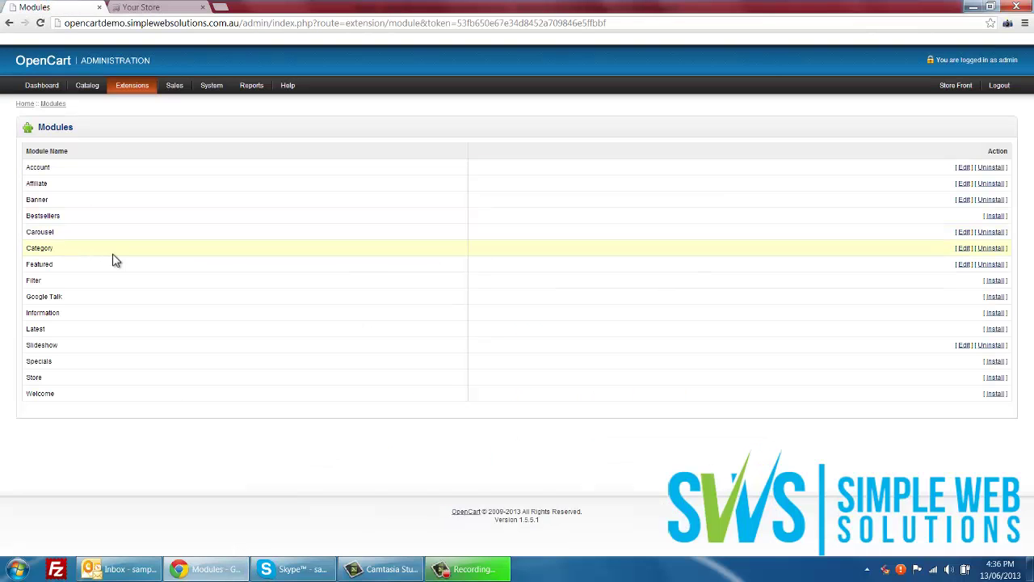
{"action": "left_click", "coordinate": [963, 264]}
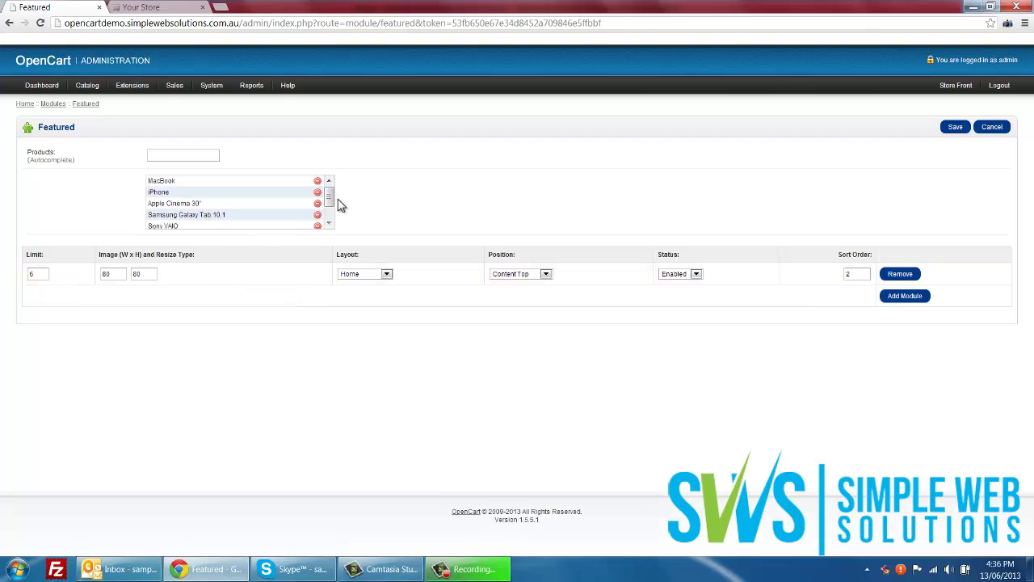
{"action": "left_click", "coordinate": [332, 197]}
{"action": "left_click_drag", "start_coordinate": [333, 203], "coordinate": [266, 175]}
{"action": "left_click", "coordinate": [317, 180]}
{"action": "left_click", "coordinate": [317, 181]}
Add Product 1 to the Featured module's products and save the module.
{"action": "left_click", "coordinate": [207, 156]}
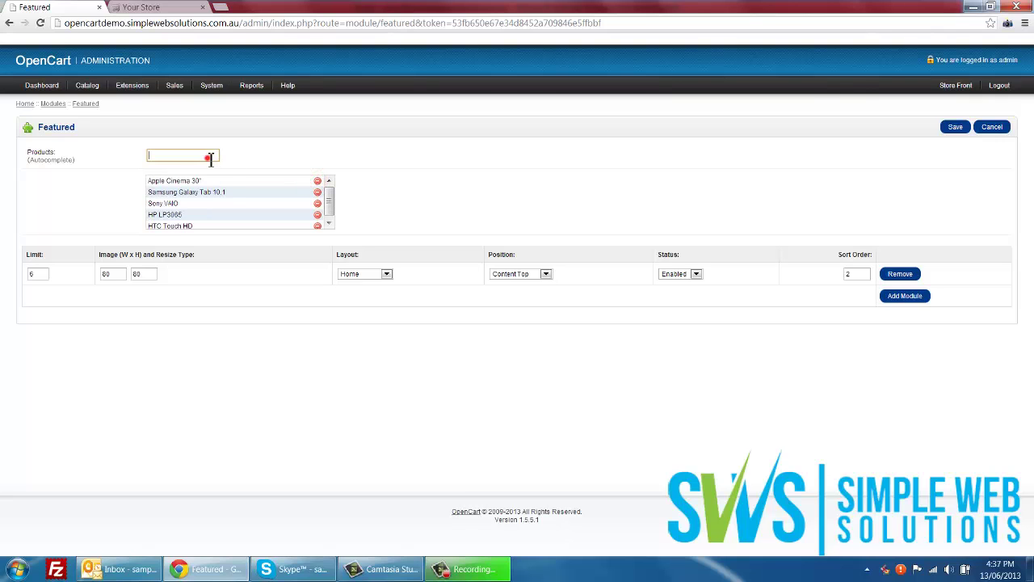
{"action": "type", "text": "produ"}
{"action": "left_click", "coordinate": [203, 167]}
{"action": "left_click", "coordinate": [711, 305]}
{"action": "left_click", "coordinate": [625, 273]}
{"action": "left_click", "coordinate": [949, 133]}
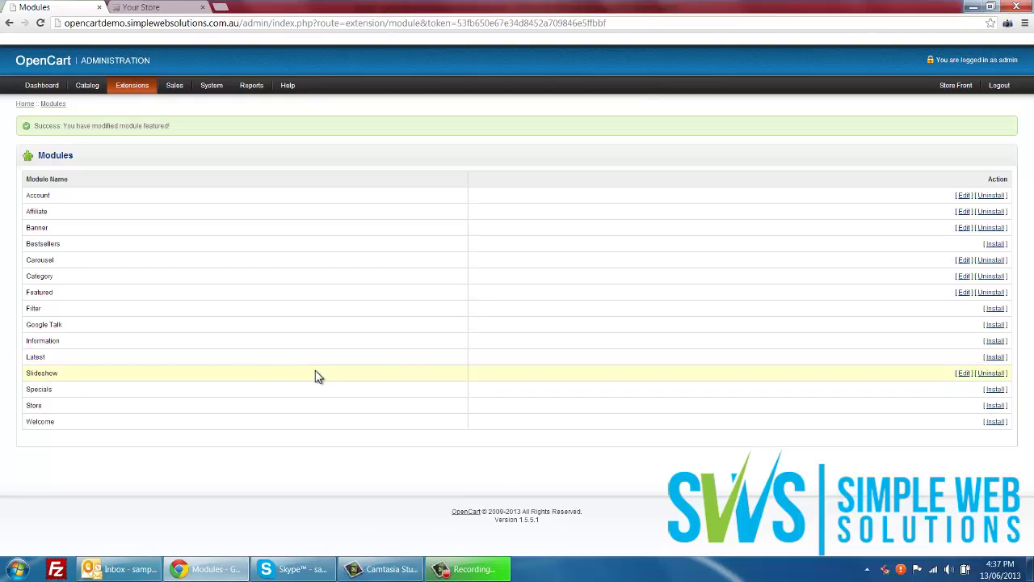
Open the list of shipping methods, view the Flat Rate settings and leave them without saving.
{"action": "mouse_move", "coordinate": [130, 86]}
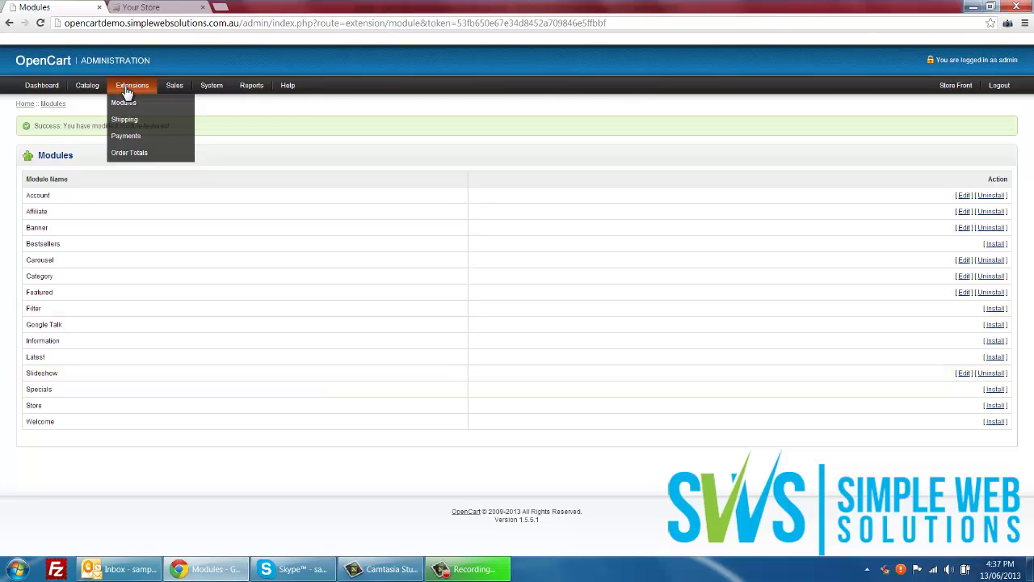
{"action": "left_click", "coordinate": [130, 122]}
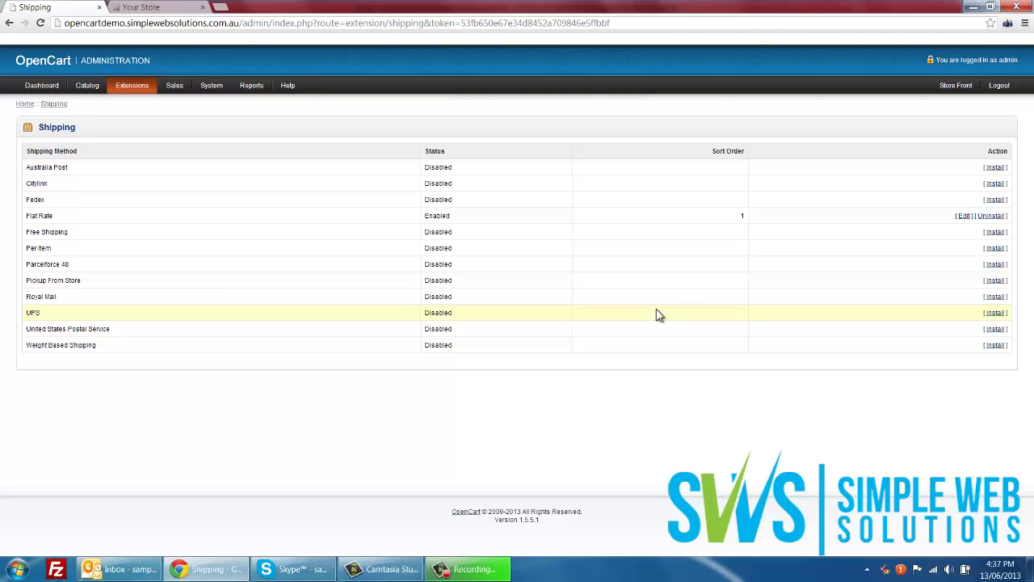
{"action": "left_click", "coordinate": [963, 217]}
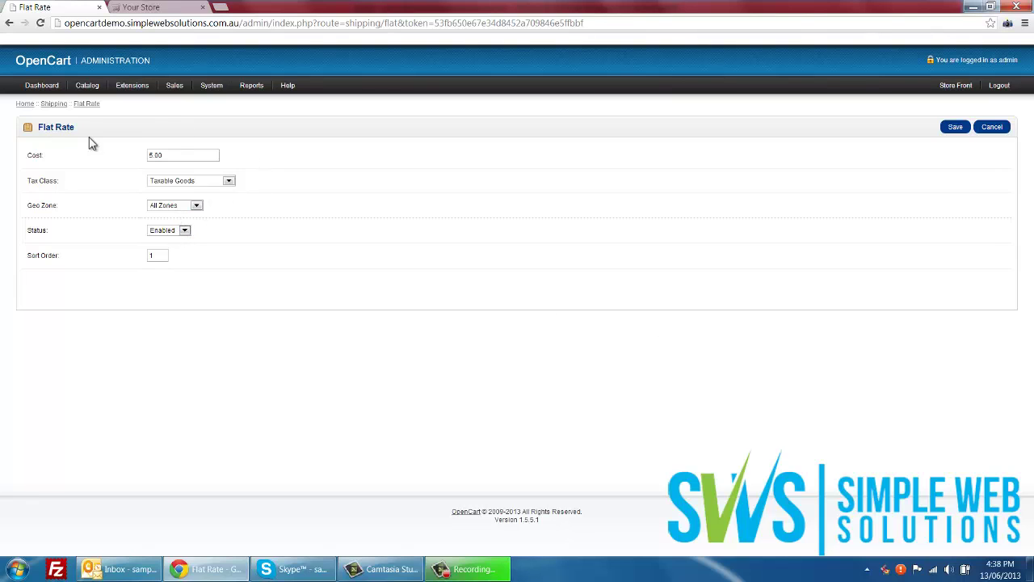
{"action": "mouse_move", "coordinate": [132, 85]}
{"action": "left_click", "coordinate": [1008, 126]}
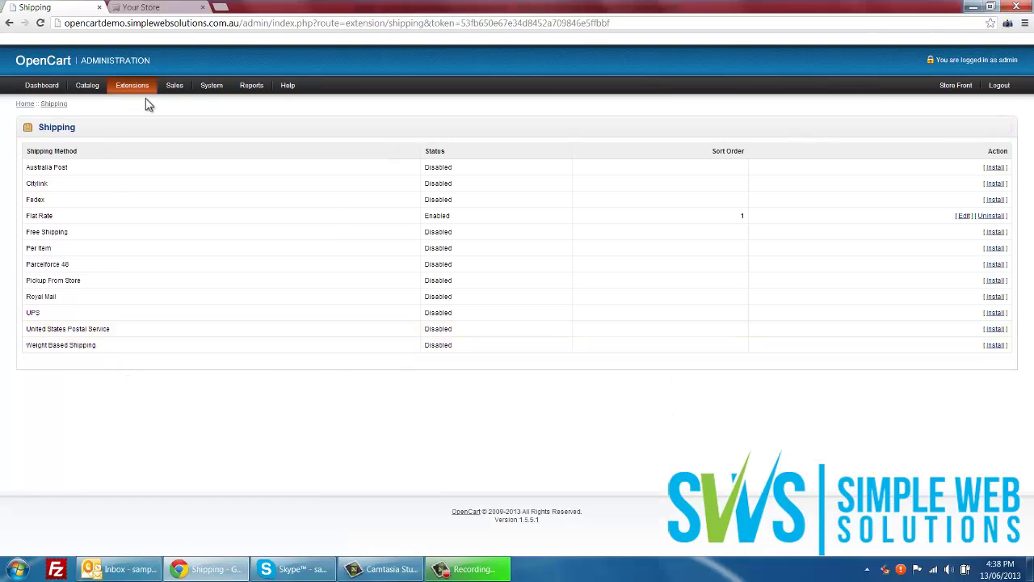
Open the list of payment methods and look through it down to the PayPal Standard and WorldPay entries.
{"action": "mouse_move", "coordinate": [134, 87]}
{"action": "left_click", "coordinate": [130, 136]}
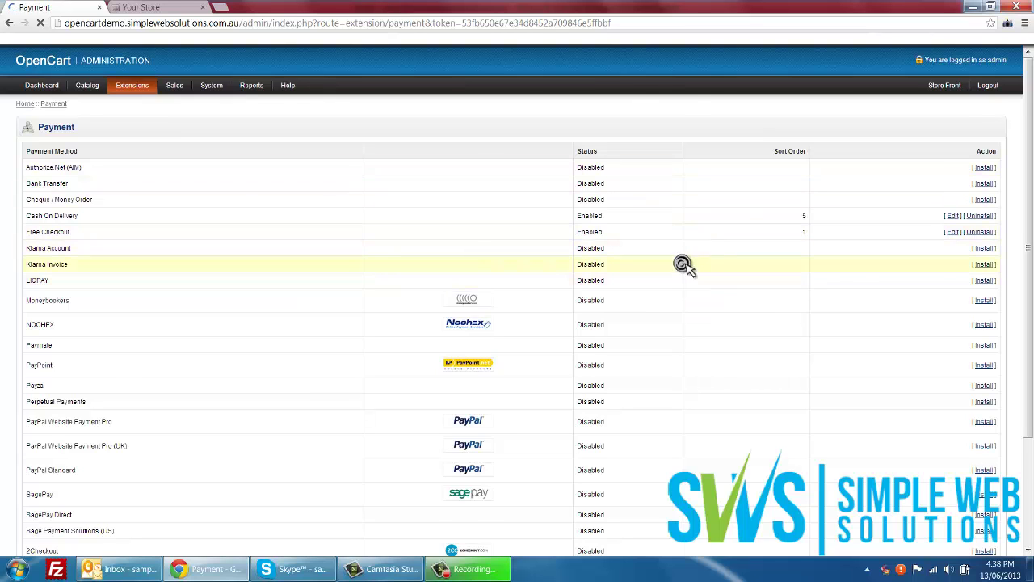
{"action": "scroll", "coordinate": [683, 264], "scroll_direction": "down", "scroll_amount": 1}
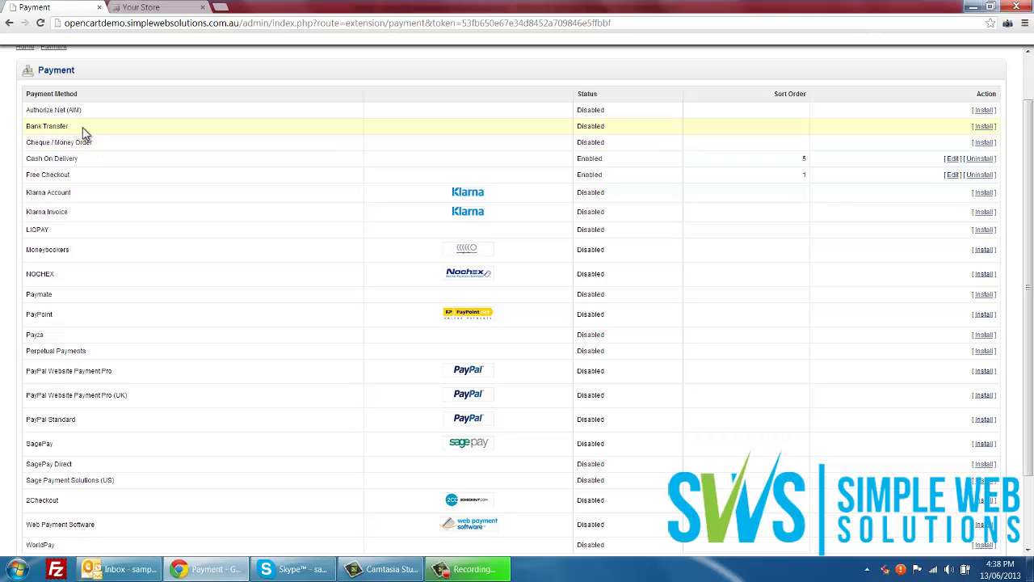
{"action": "scroll", "coordinate": [125, 161], "scroll_direction": "down", "scroll_amount": 2}
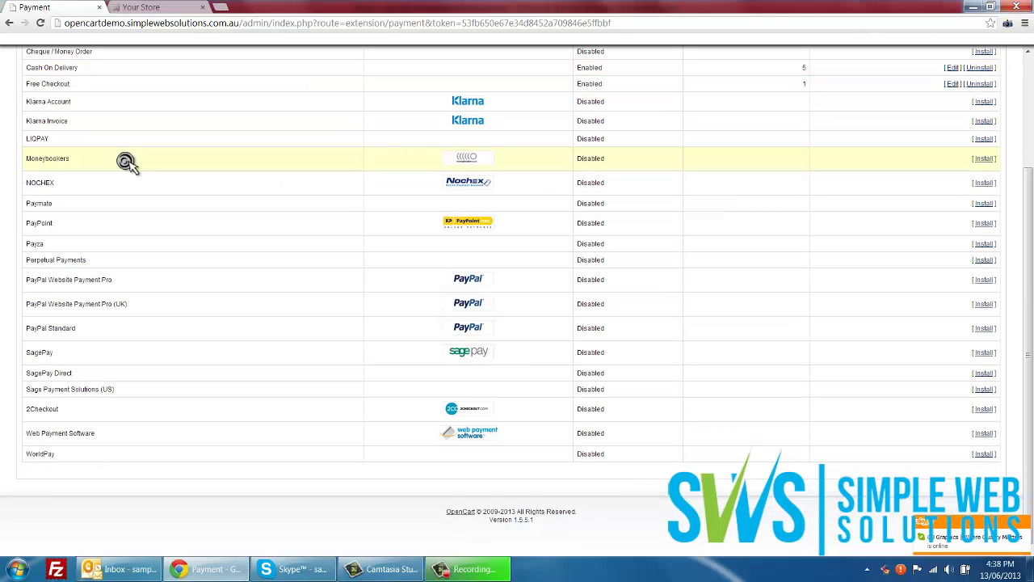
{"action": "left_click", "coordinate": [79, 326]}
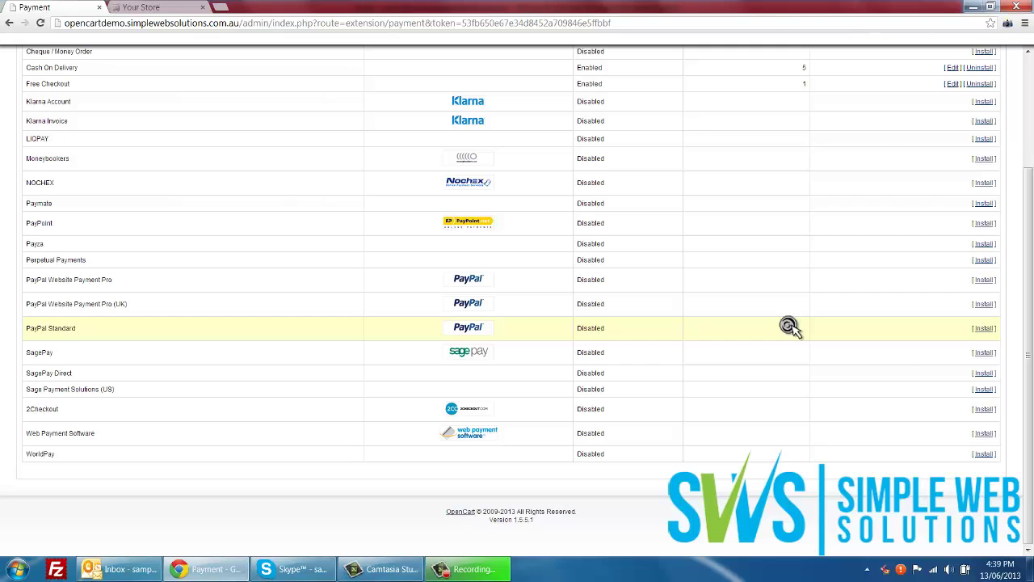
{"action": "scroll", "coordinate": [788, 325], "scroll_direction": "up", "scroll_amount": 3}
View the list of order total extensions, and open the sales orders list.
{"action": "mouse_move", "coordinate": [133, 88]}
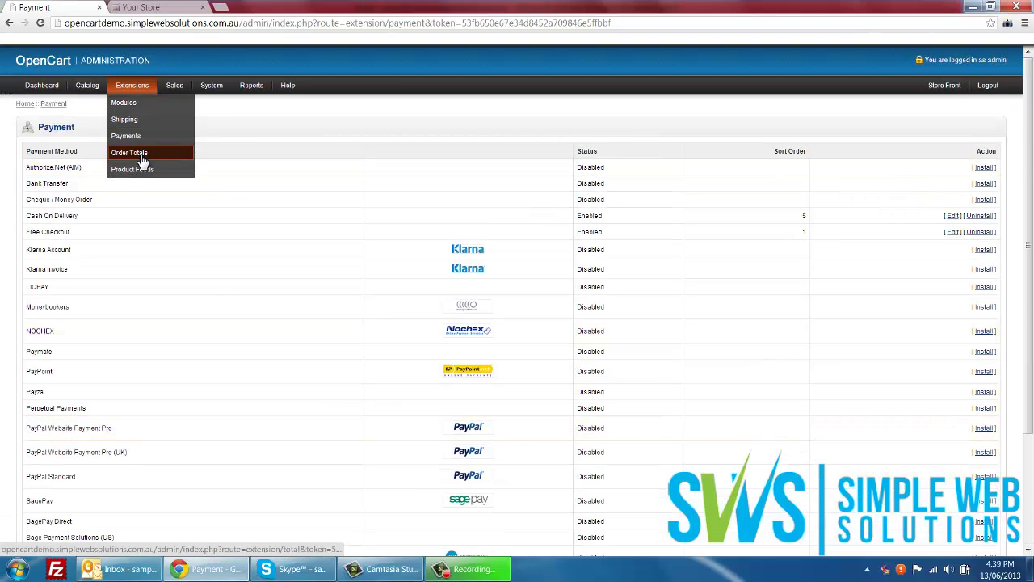
{"action": "left_click", "coordinate": [148, 155]}
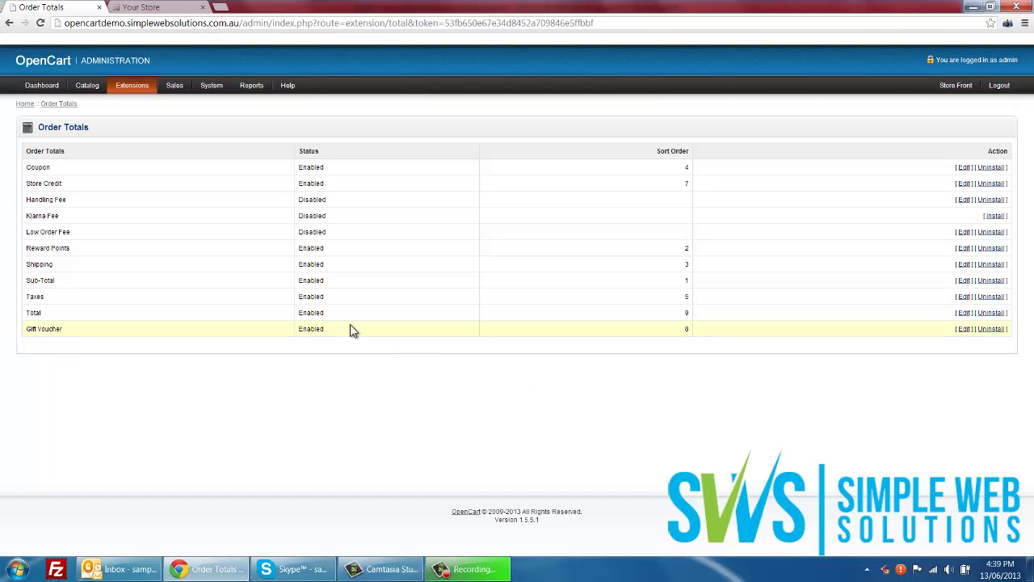
{"action": "mouse_move", "coordinate": [132, 96]}
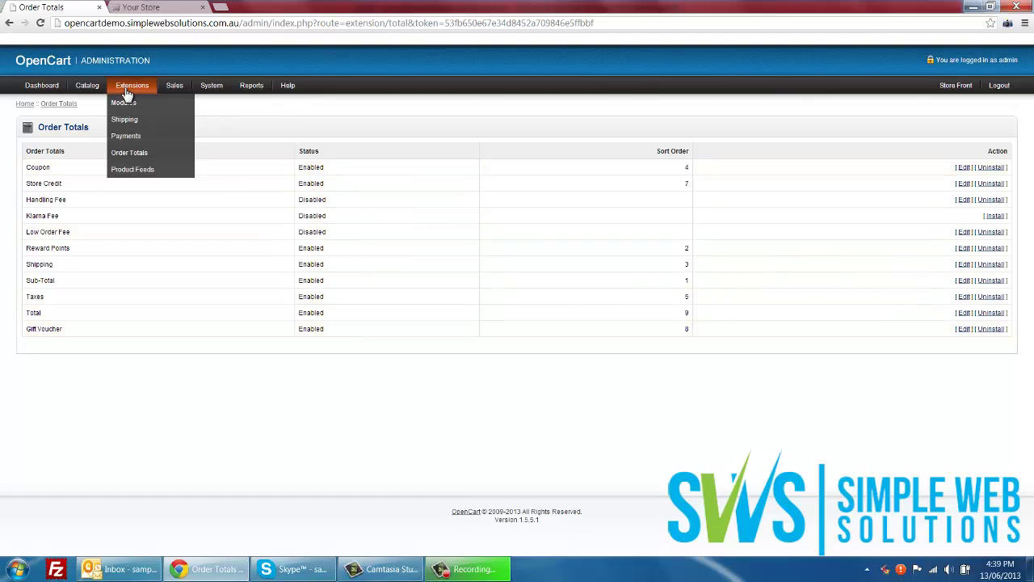
{"action": "mouse_move", "coordinate": [175, 88]}
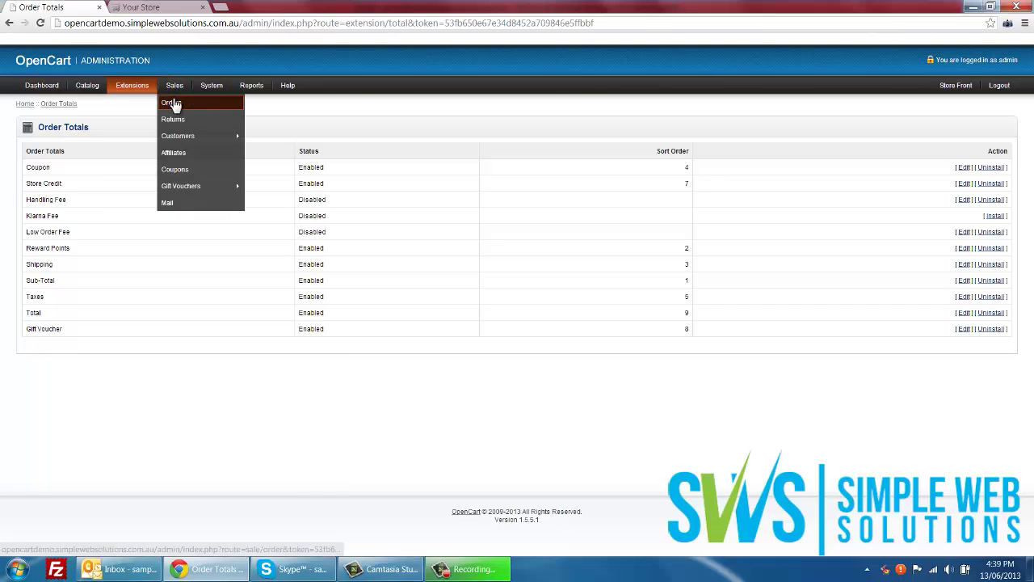
{"action": "left_click", "coordinate": [174, 105]}
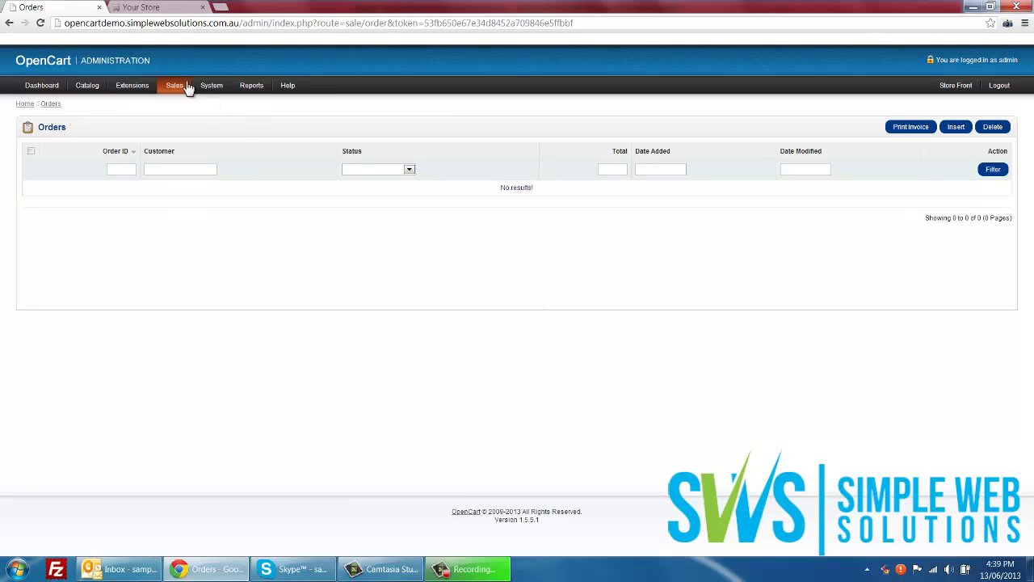
Open the product returns list in the admin, and view the Returns request form on the storefront.
{"action": "mouse_move", "coordinate": [173, 89]}
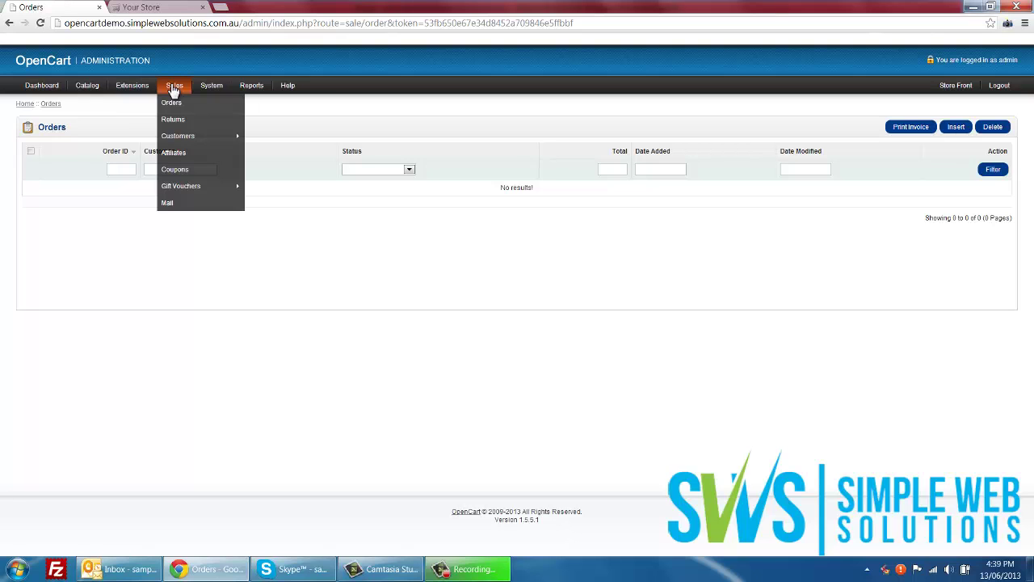
{"action": "left_click", "coordinate": [172, 119]}
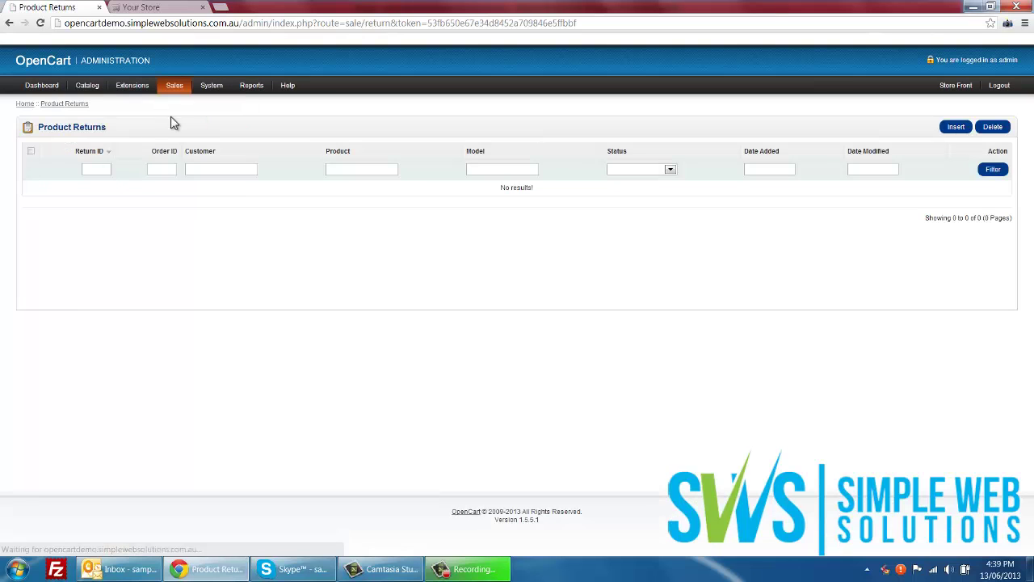
{"action": "left_click", "coordinate": [155, 8]}
{"action": "scroll", "coordinate": [196, 258], "scroll_direction": "down", "scroll_amount": 2}
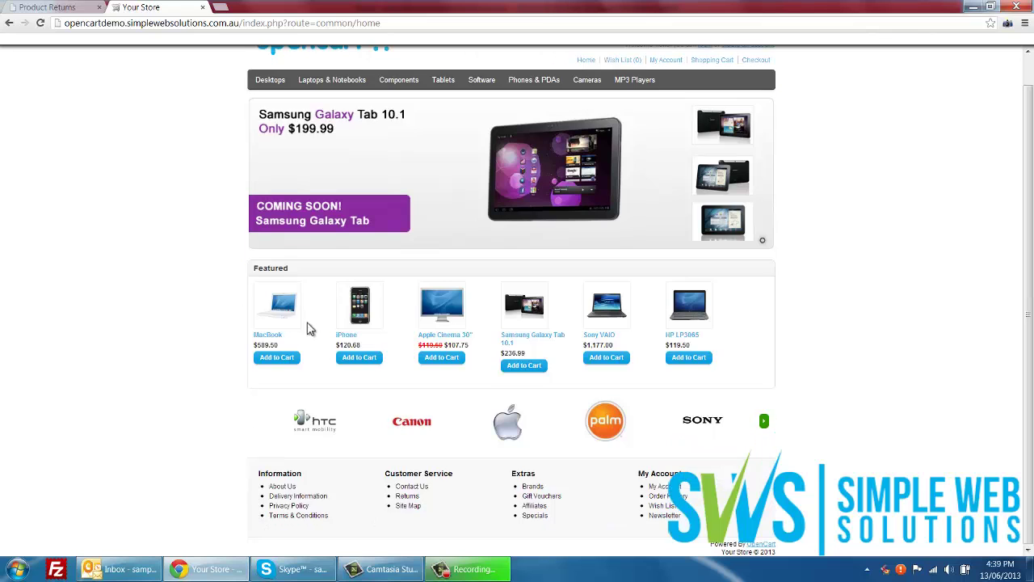
{"action": "left_click", "coordinate": [408, 496]}
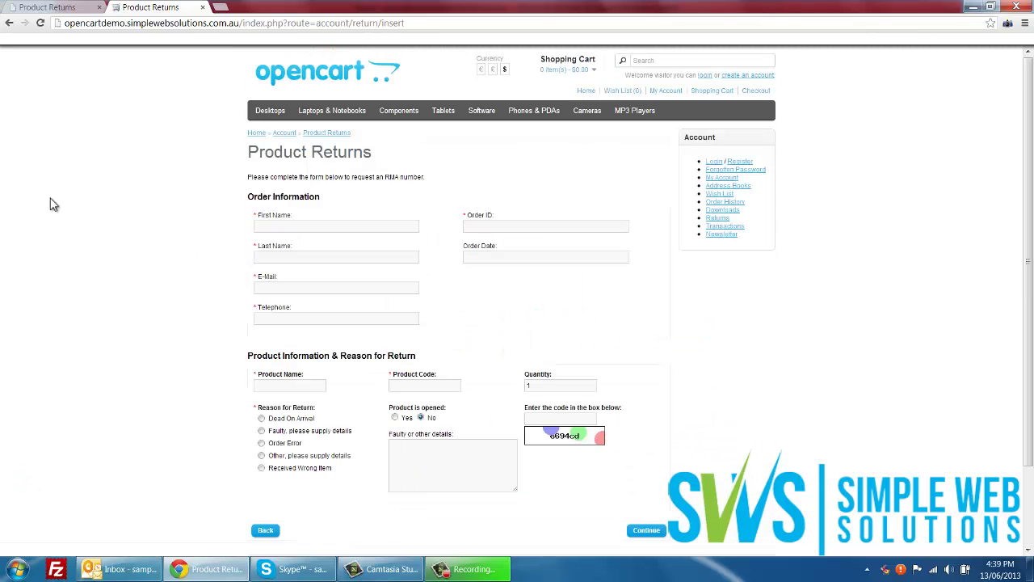
{"action": "scroll", "coordinate": [31, 223], "scroll_direction": "down", "scroll_amount": 2}
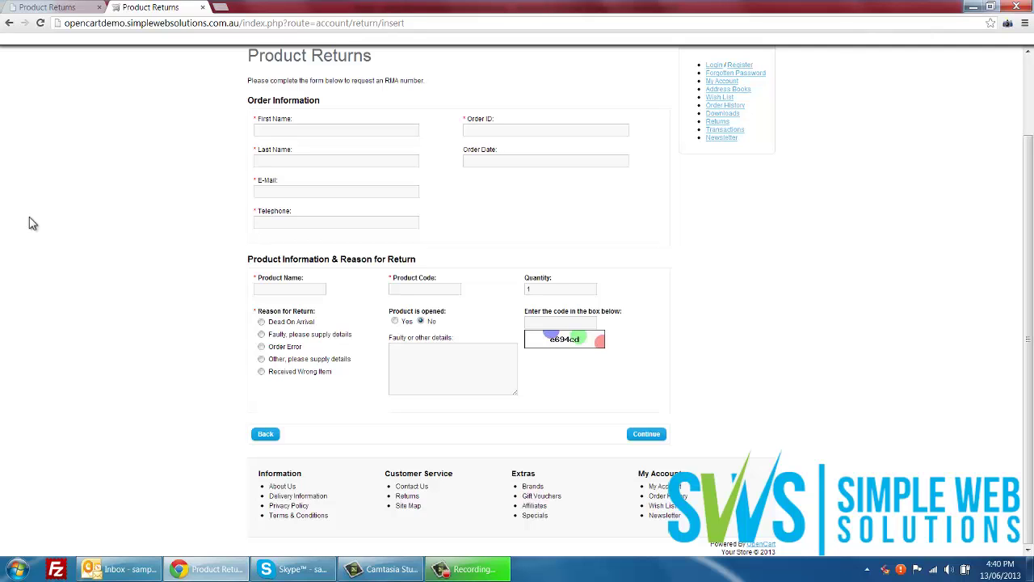
Compare the storefront return form, including its faulty or other details field, with the product returns list in the admin.
{"action": "left_click", "coordinate": [71, 7]}
{"action": "left_click", "coordinate": [162, 7]}
{"action": "left_click", "coordinate": [436, 367]}
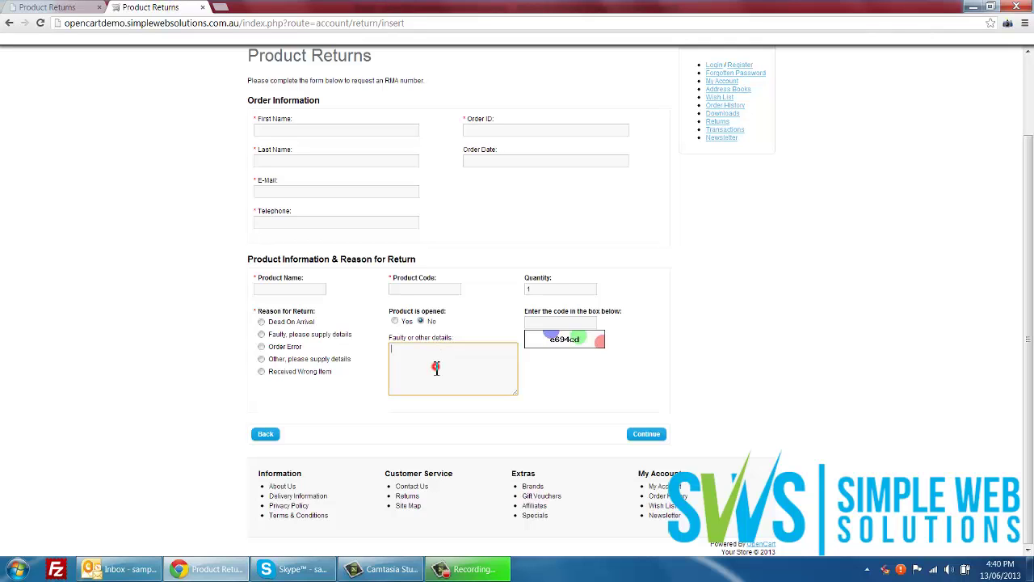
{"action": "left_click", "coordinate": [248, 335]}
{"action": "key", "text": "ctrl+shift+Tab"}
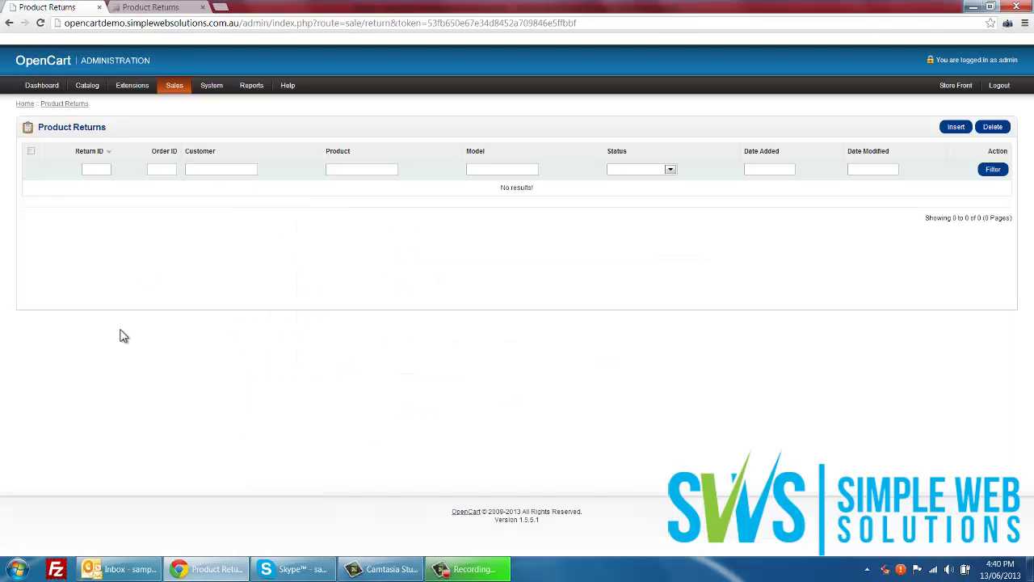
{"action": "left_click", "coordinate": [166, 6]}
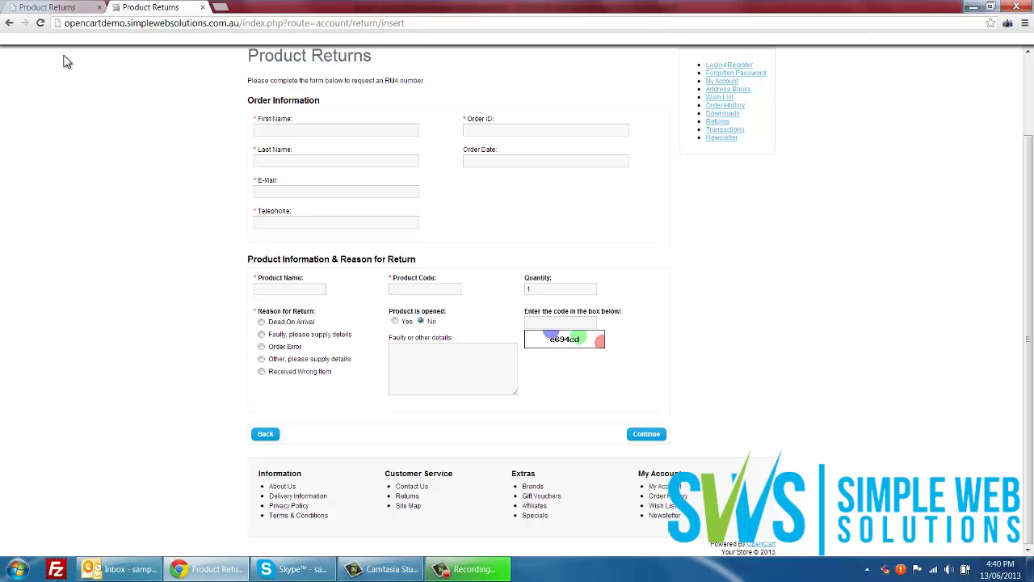
{"action": "left_click", "coordinate": [71, 6]}
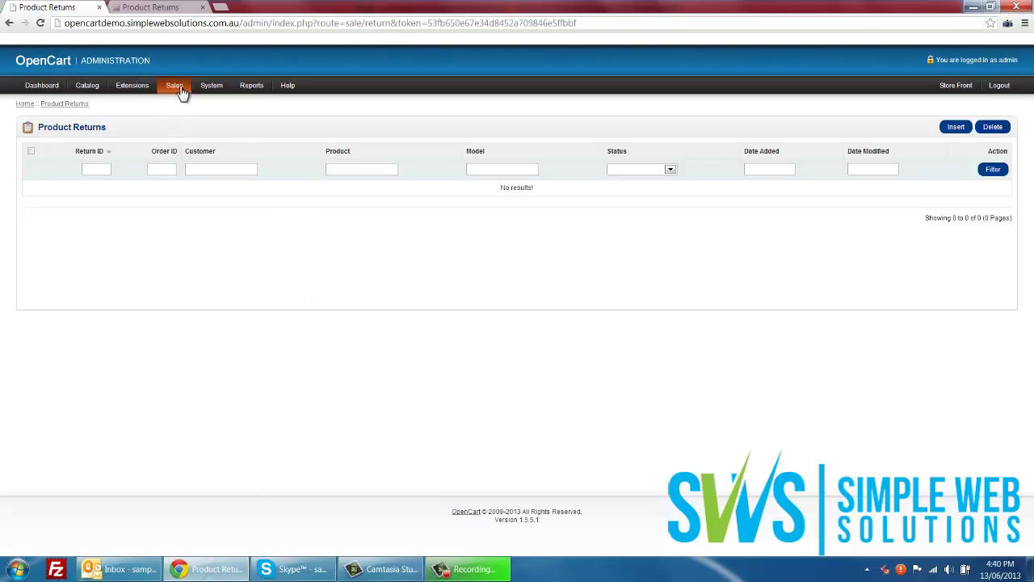
Open the customers list under sales and examine its columns and filters.
{"action": "mouse_move", "coordinate": [181, 92]}
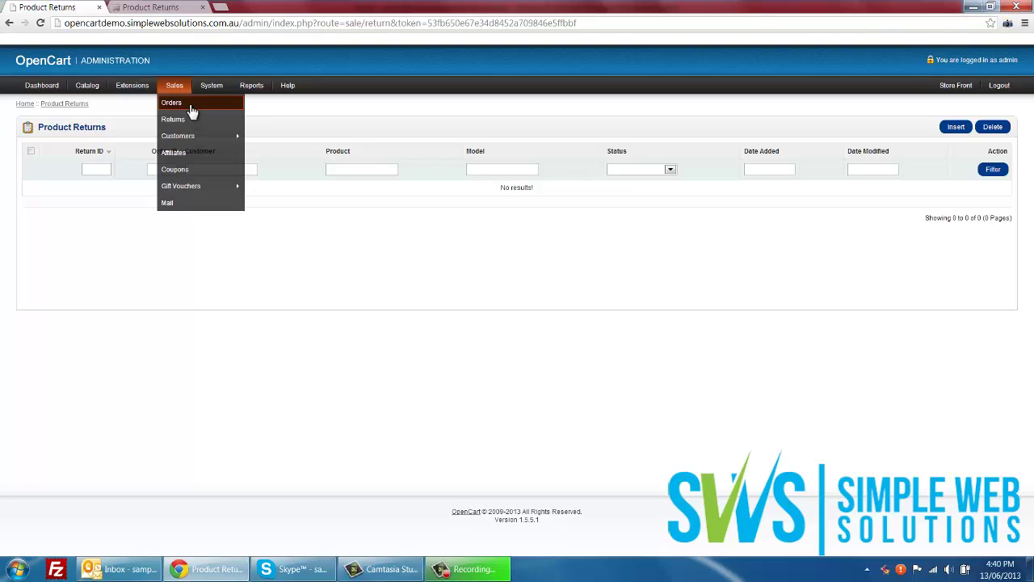
{"action": "mouse_move", "coordinate": [224, 143]}
{"action": "left_click", "coordinate": [270, 138]}
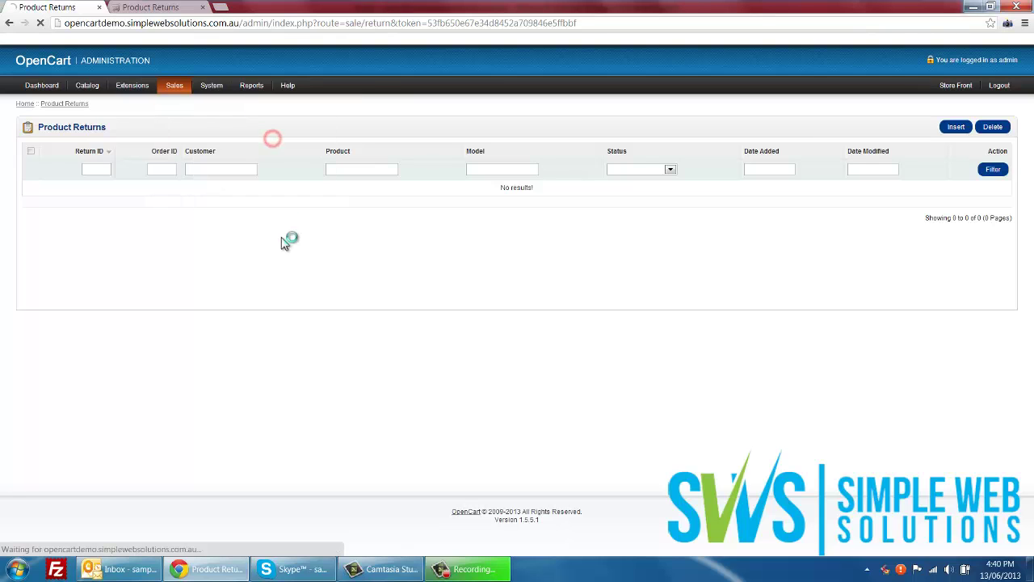
{"action": "mouse_move", "coordinate": [174, 89]}
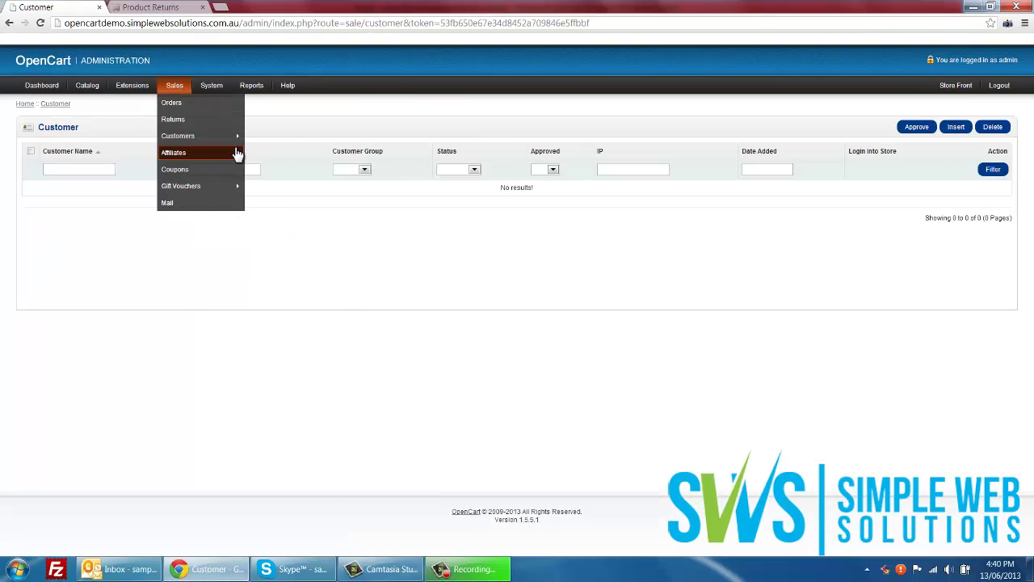
{"action": "mouse_move", "coordinate": [270, 138]}
{"action": "left_click", "coordinate": [83, 251]}
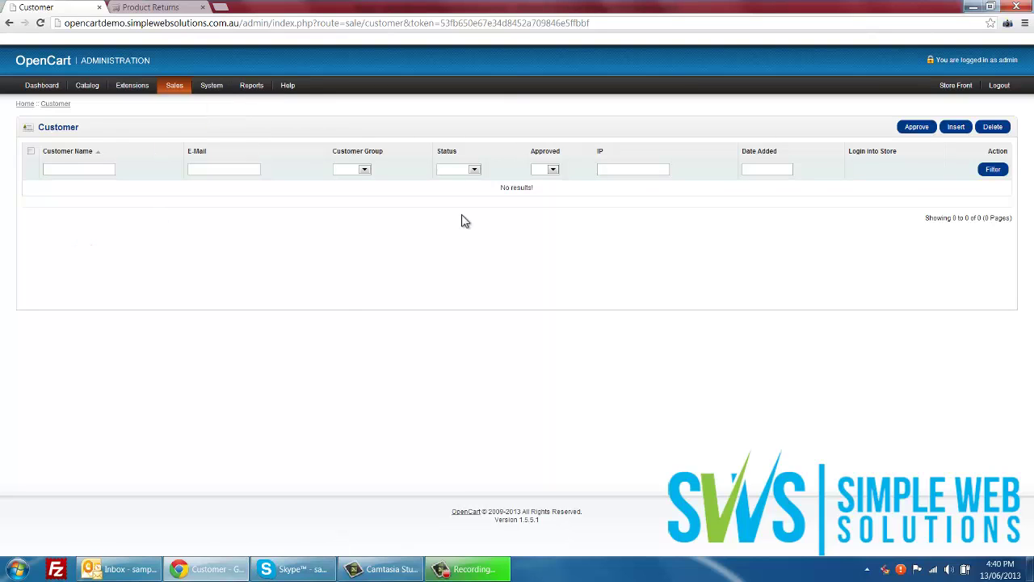
View the customer-related options and open the affiliates list.
{"action": "mouse_move", "coordinate": [167, 91]}
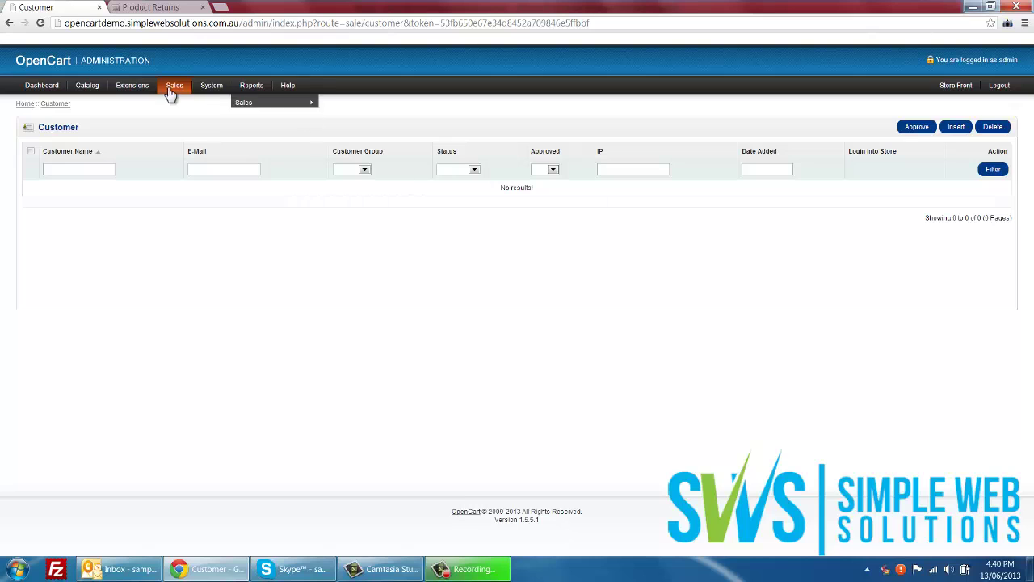
{"action": "mouse_move", "coordinate": [227, 138]}
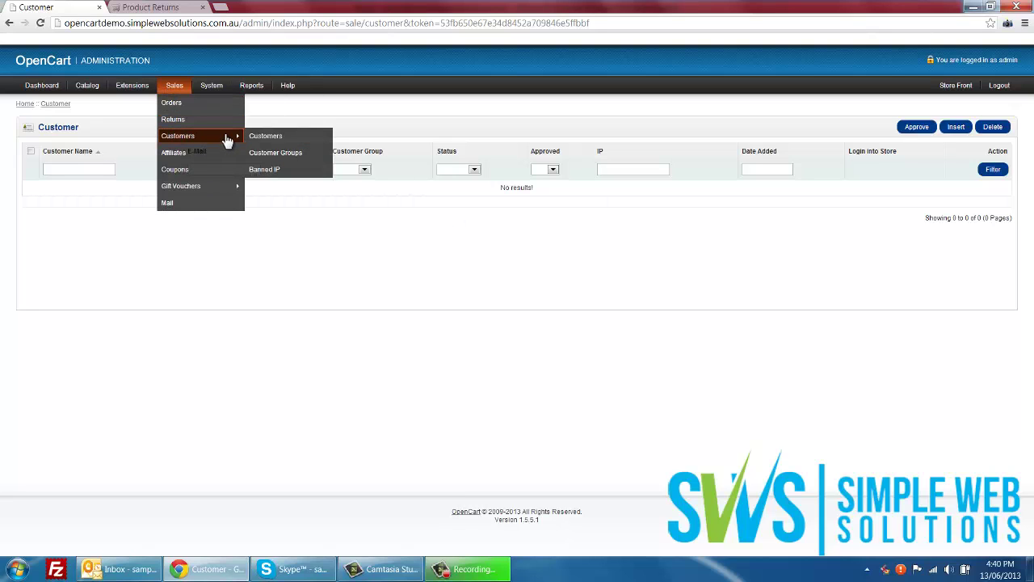
{"action": "left_click", "coordinate": [196, 161]}
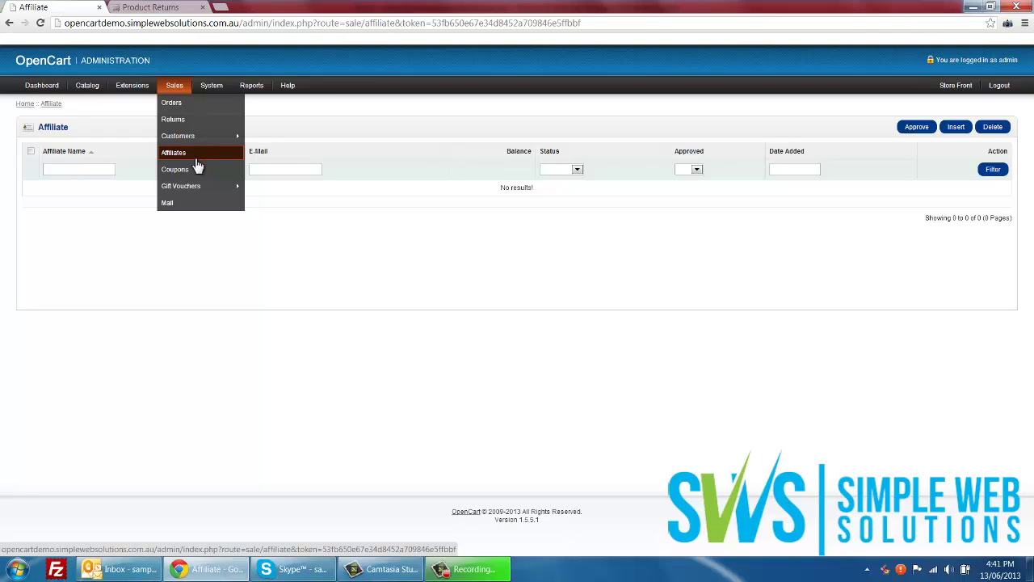
Open the coupons list and start a new coupon with the name Coupon1 and the code coupon1.
{"action": "left_click", "coordinate": [192, 165]}
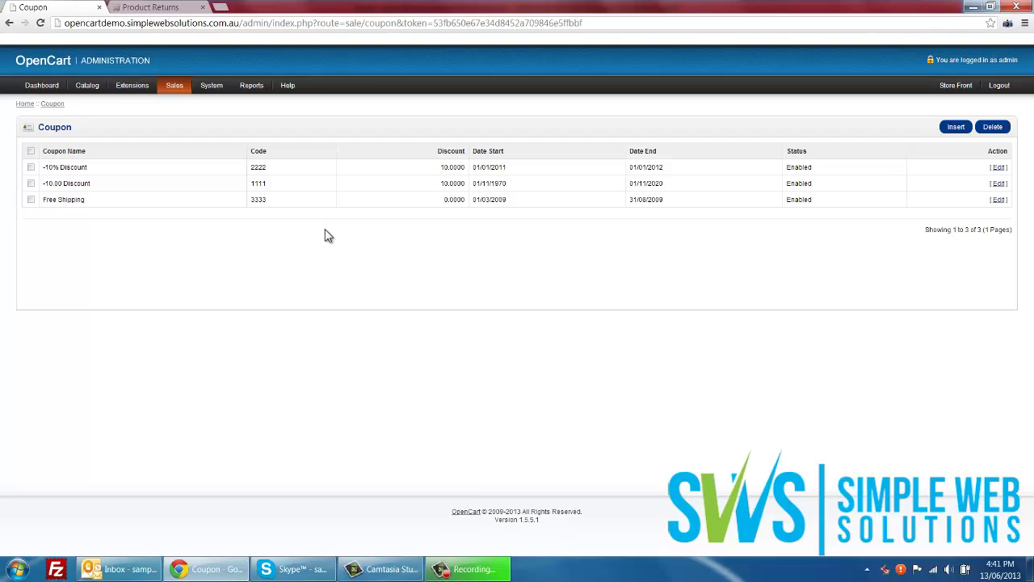
{"action": "left_click", "coordinate": [956, 129]}
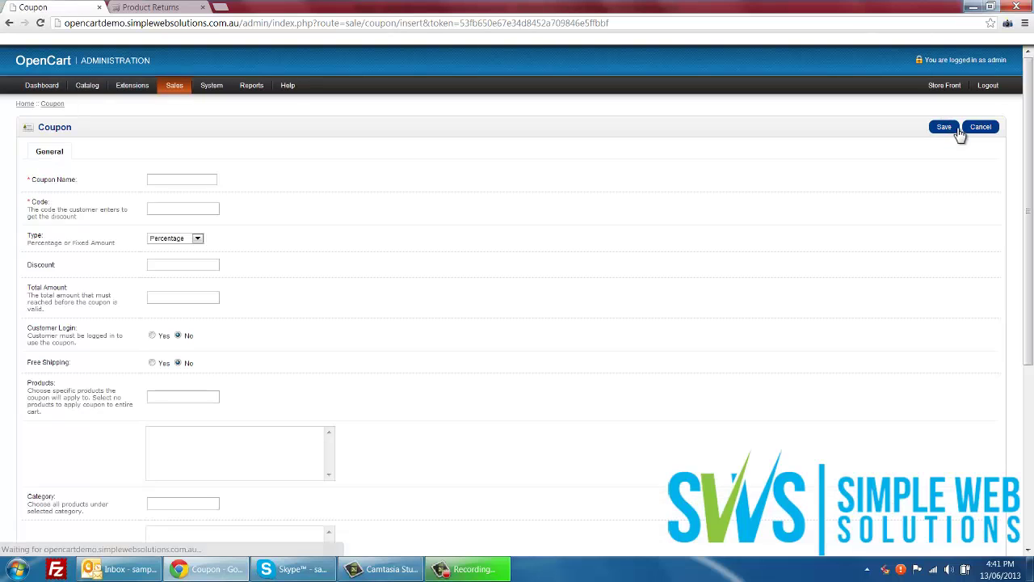
{"action": "left_click", "coordinate": [172, 178]}
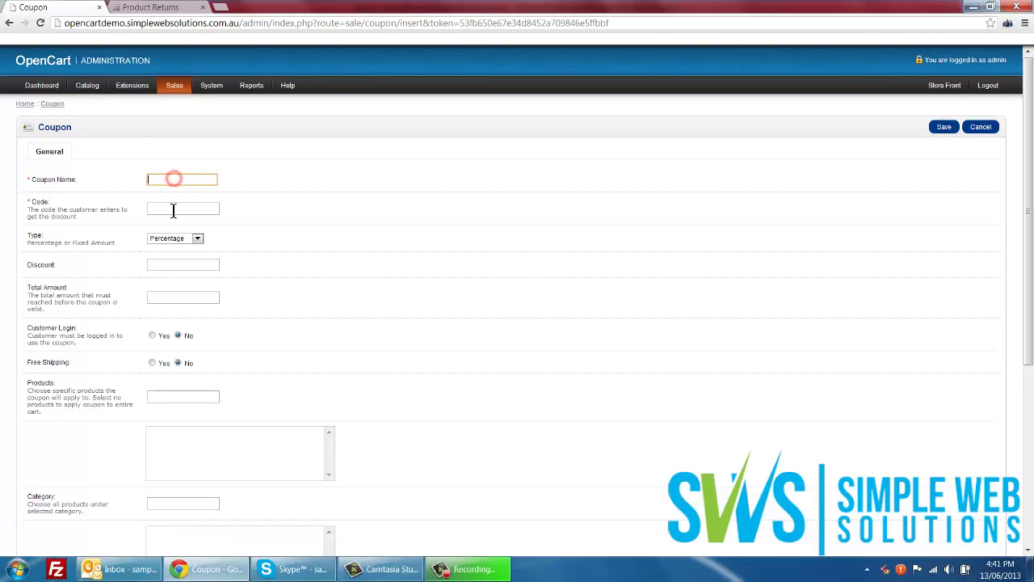
{"action": "type", "text": "Coupon"}
{"action": "key", "text": "BackSpace"}
{"action": "key", "text": "BackSpace"}
{"action": "key", "text": "BackSpace"}
{"action": "key", "text": "BackSpace"}
{"action": "key", "text": "BackSpace"}
{"action": "type", "text": "oupon1"}
{"action": "left_click", "coordinate": [173, 210]}
{"action": "type", "text": "coupon1"}
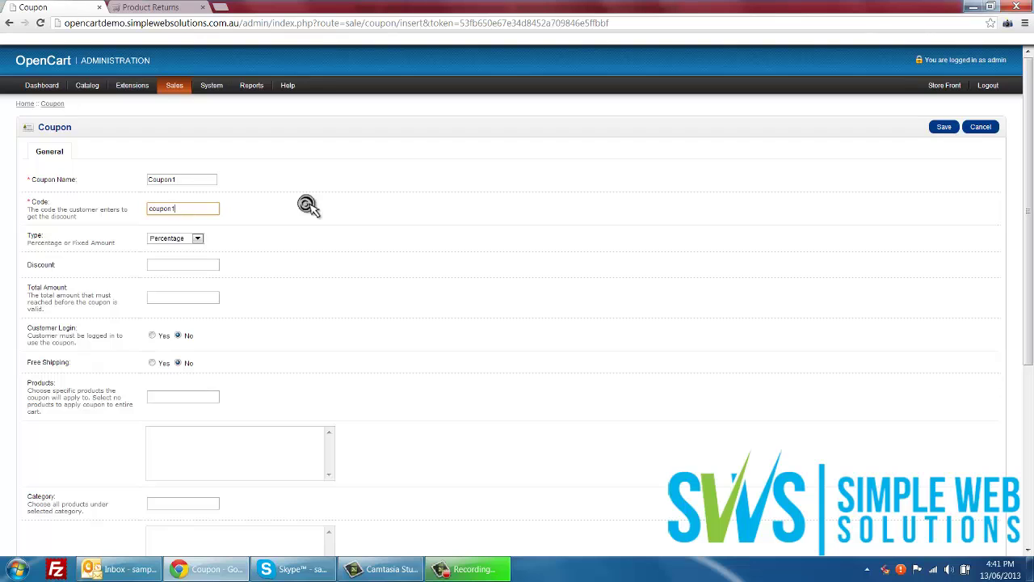
Keep the coupon type as Percentage and set its discount to 10.
{"action": "left_click", "coordinate": [198, 239]}
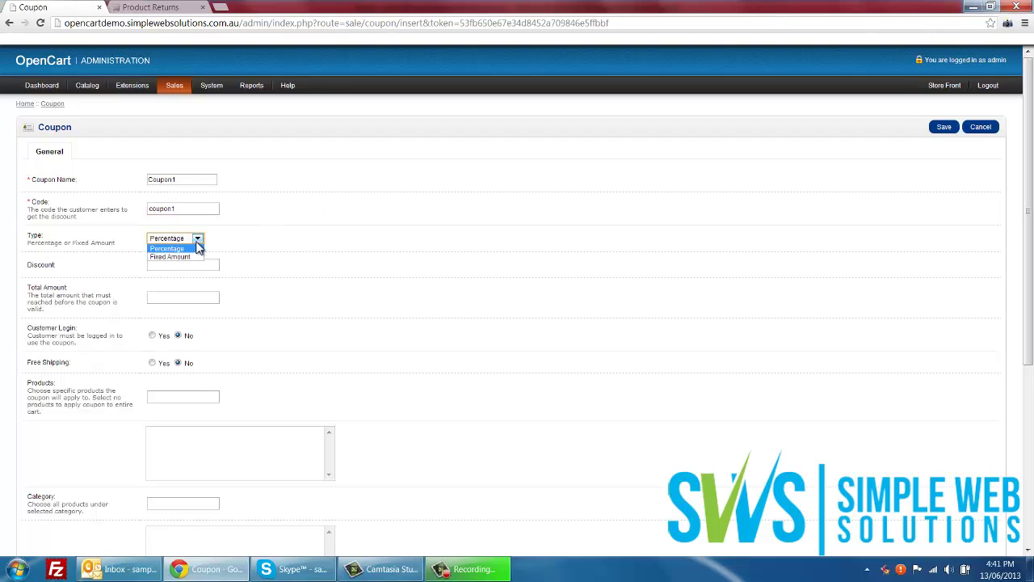
{"action": "left_click", "coordinate": [198, 240]}
{"action": "left_click", "coordinate": [195, 265]}
{"action": "type", "text": "10"}
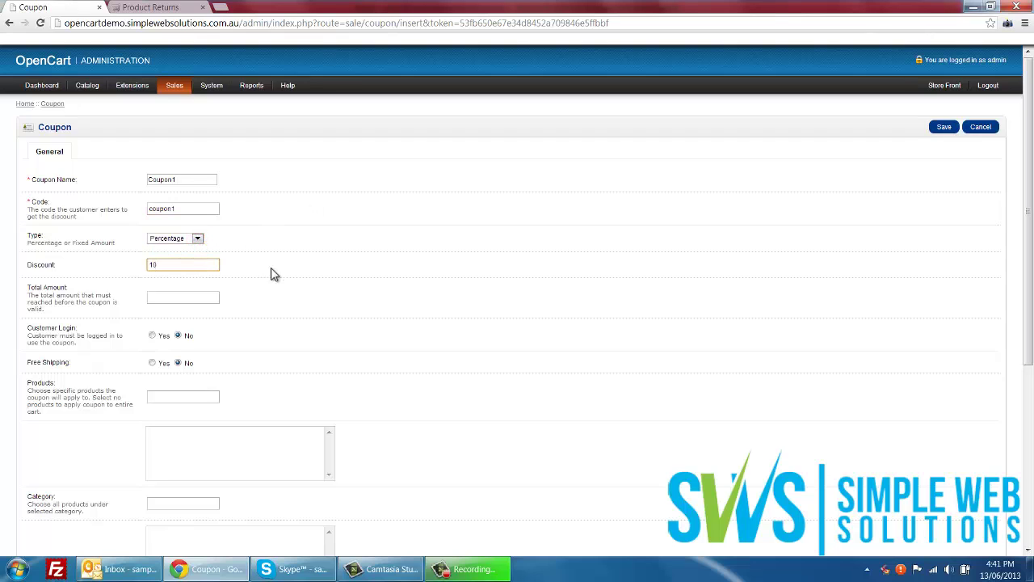
Set the coupon's total amount to 100 and switch both Customer Login and Free Shipping to Yes.
{"action": "scroll", "coordinate": [271, 267], "scroll_direction": "down", "scroll_amount": 1}
{"action": "left_click", "coordinate": [198, 246]}
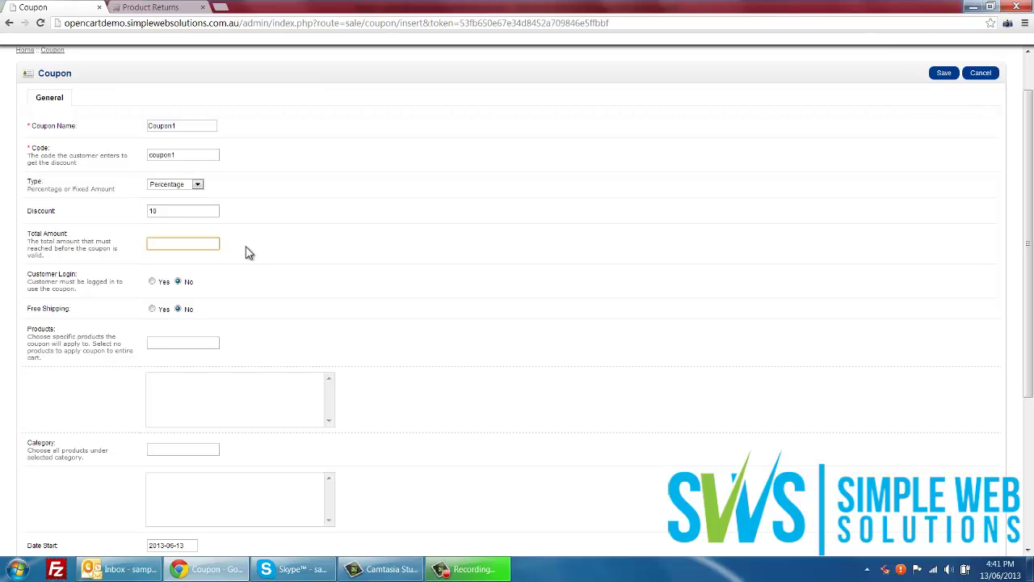
{"action": "type", "text": "100"}
{"action": "key", "text": "Tab"}
{"action": "scroll", "coordinate": [263, 259], "scroll_direction": "down", "scroll_amount": 1}
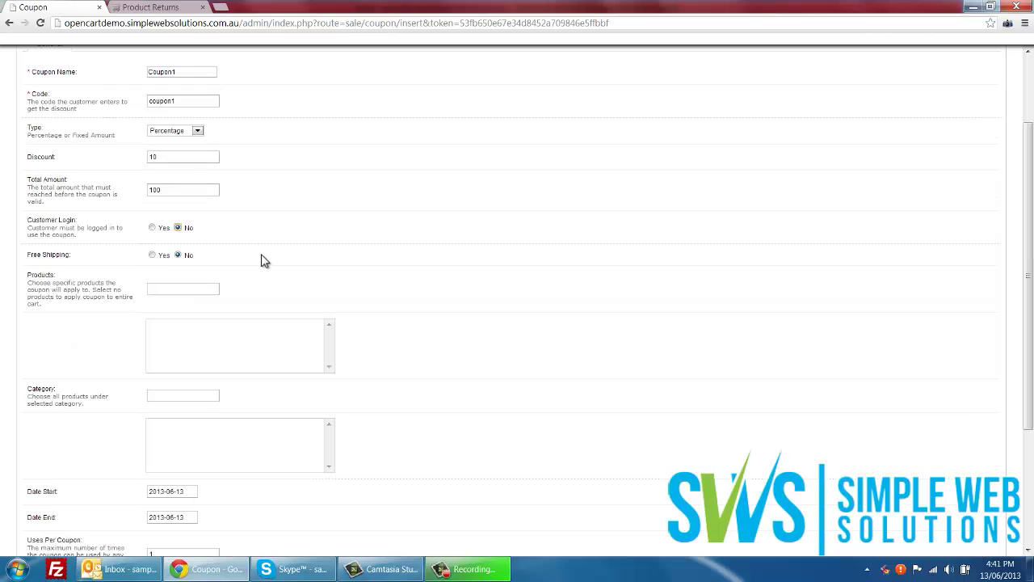
{"action": "left_click", "coordinate": [152, 228]}
{"action": "left_click", "coordinate": [152, 255]}
Add Product 1 to the coupon's specific products and remove it again.
{"action": "scroll", "coordinate": [272, 274], "scroll_direction": "down", "scroll_amount": 1}
{"action": "left_click", "coordinate": [198, 235]}
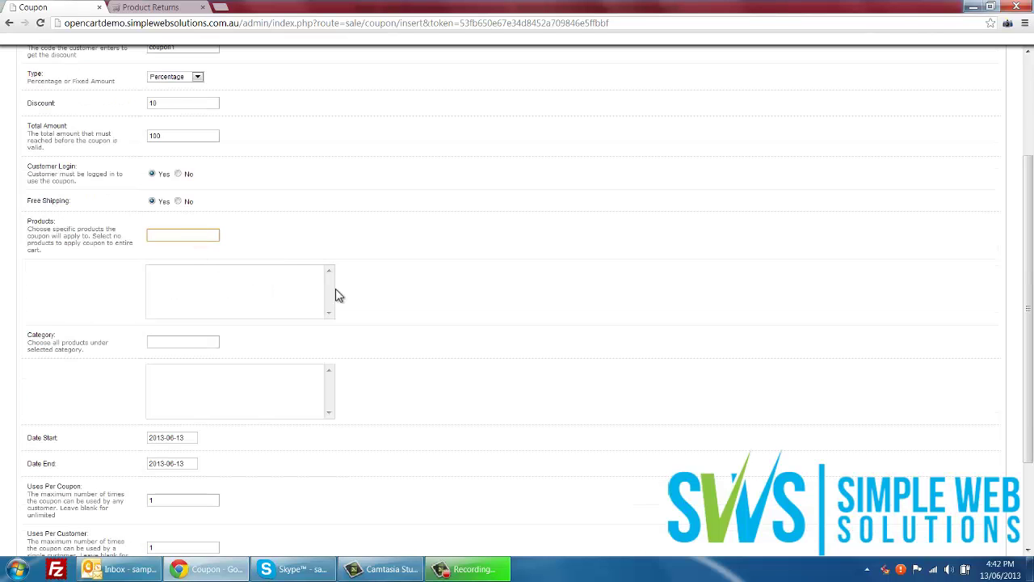
{"action": "type", "text": "product"}
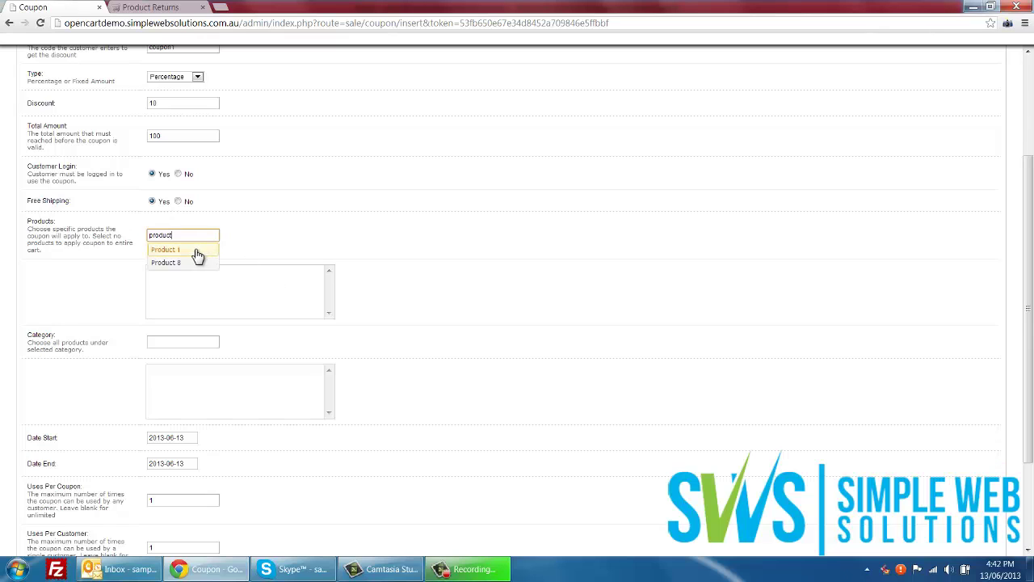
{"action": "left_click", "coordinate": [195, 248]}
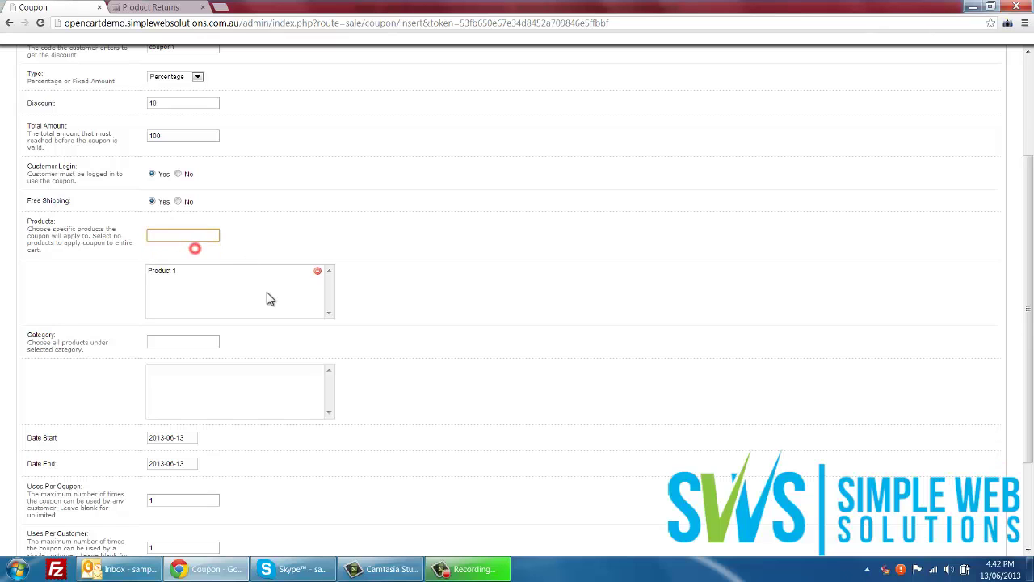
{"action": "left_click", "coordinate": [318, 270]}
Check the storefront's categories, then add the Desktops category to the coupon and remove it again.
{"action": "scroll", "coordinate": [391, 293], "scroll_direction": "down", "scroll_amount": 3}
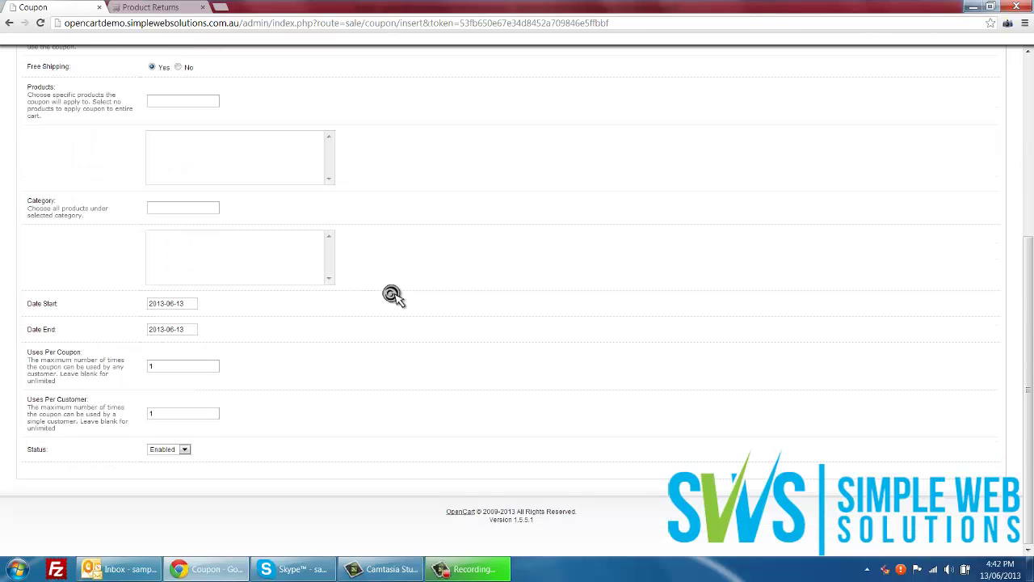
{"action": "left_click", "coordinate": [199, 210]}
{"action": "left_click", "coordinate": [150, 7]}
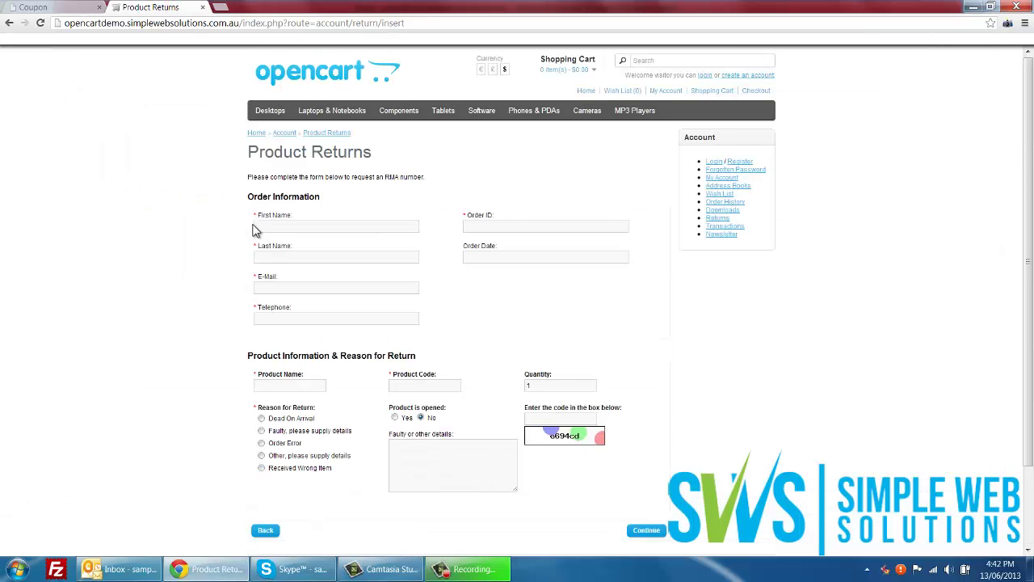
{"action": "left_click", "coordinate": [284, 74]}
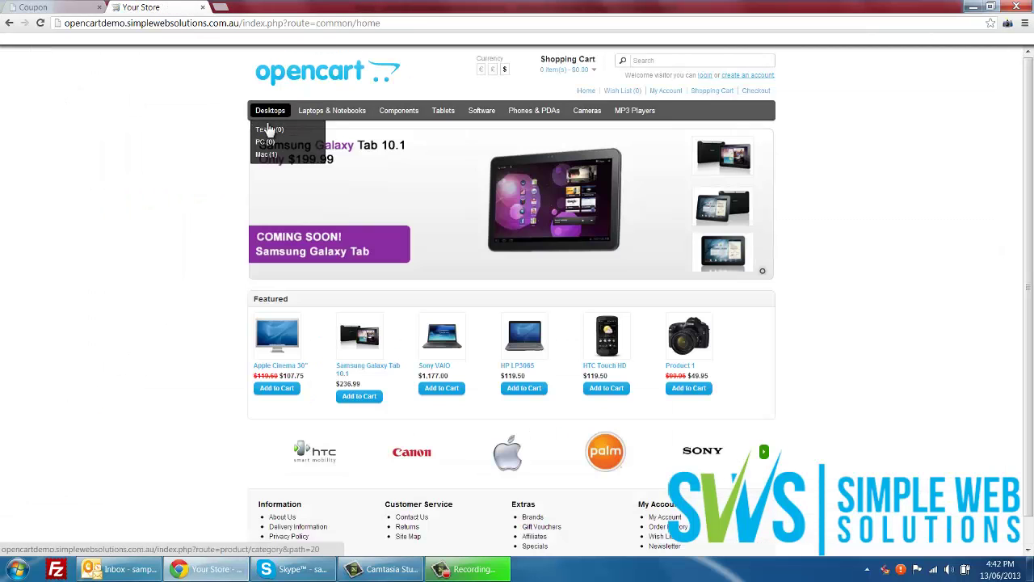
{"action": "left_click", "coordinate": [68, 7]}
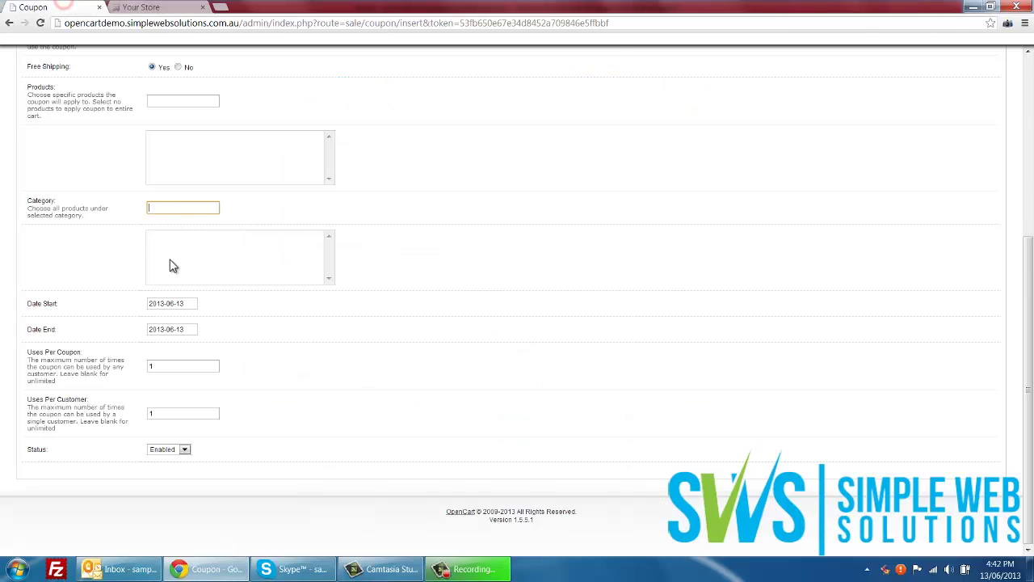
{"action": "type", "text": "desktop"}
{"action": "left_click", "coordinate": [175, 221]}
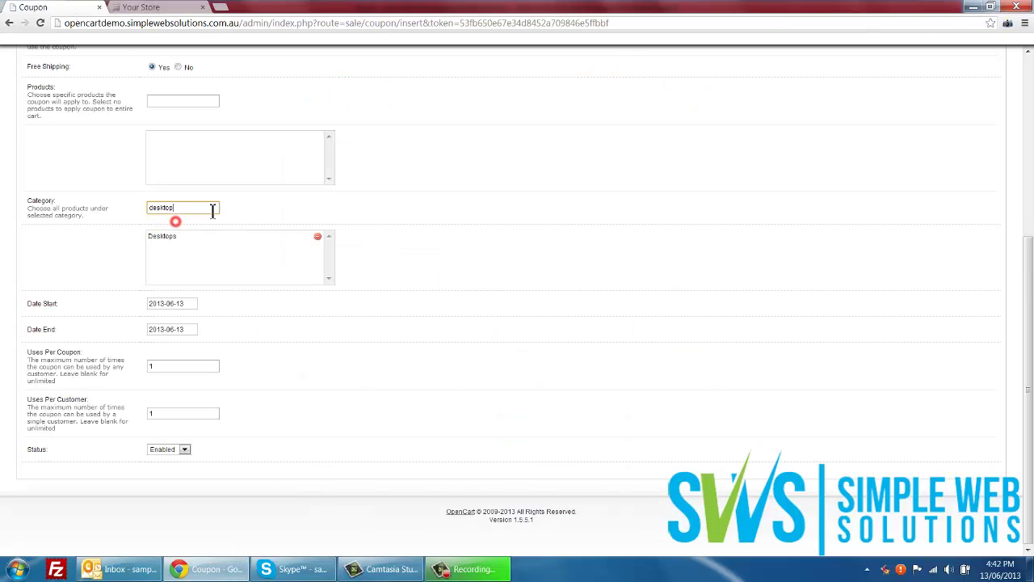
{"action": "left_click", "coordinate": [317, 236]}
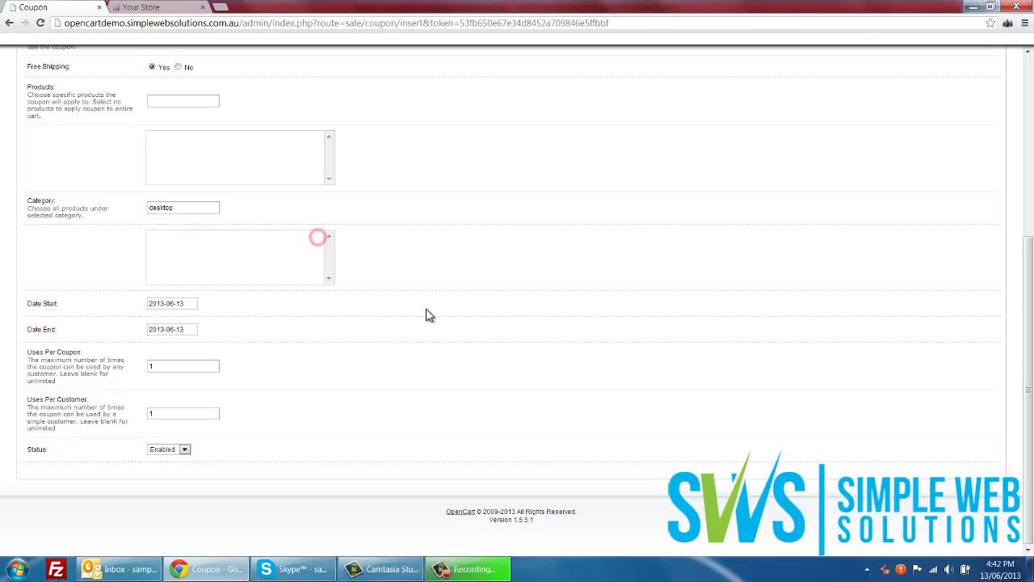
Set the coupon's validity from 2013-06-13 to 2013-06-14.
{"action": "left_click", "coordinate": [190, 304]}
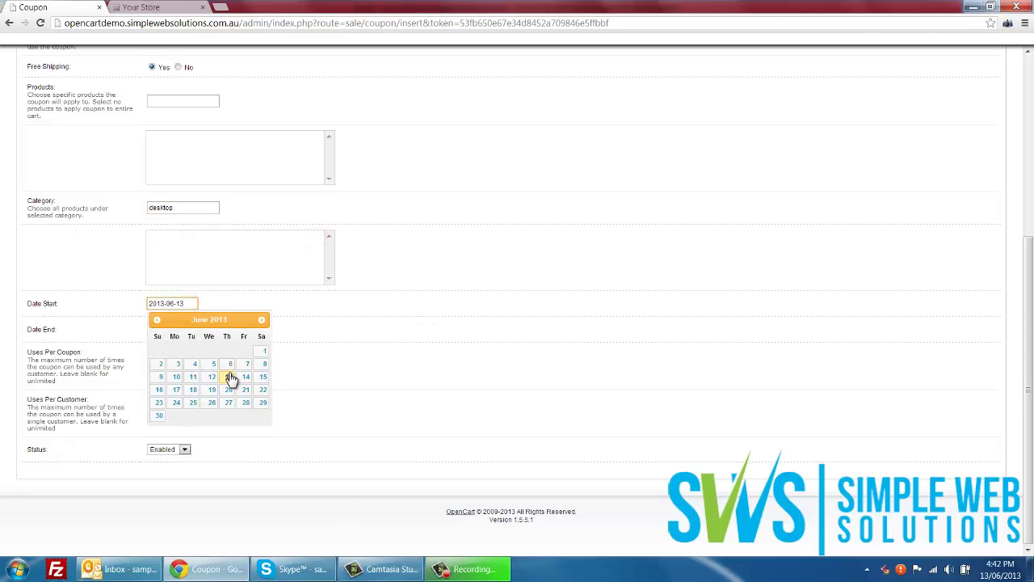
{"action": "left_click", "coordinate": [229, 376]}
{"action": "left_click", "coordinate": [187, 330]}
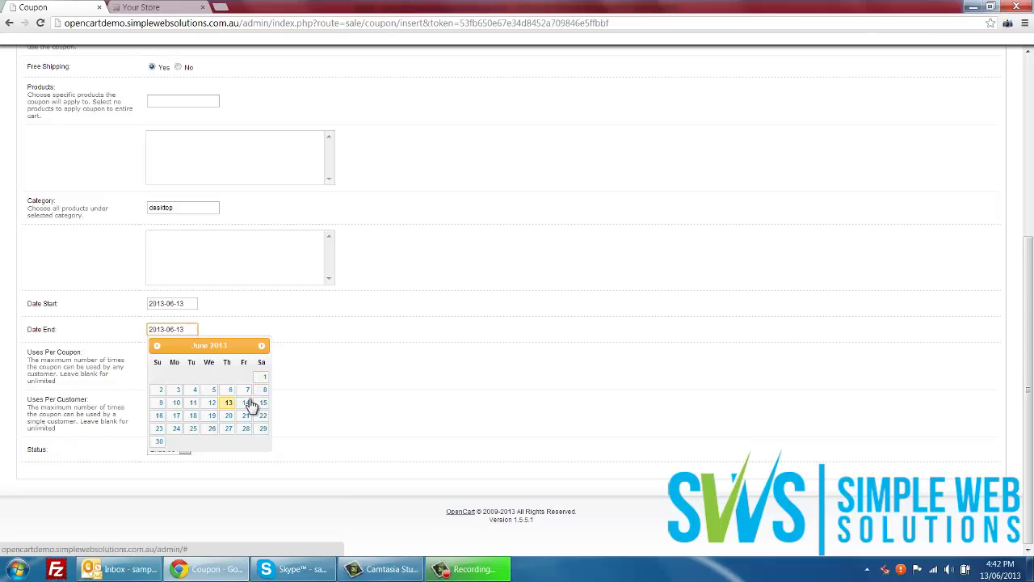
{"action": "left_click", "coordinate": [247, 403]}
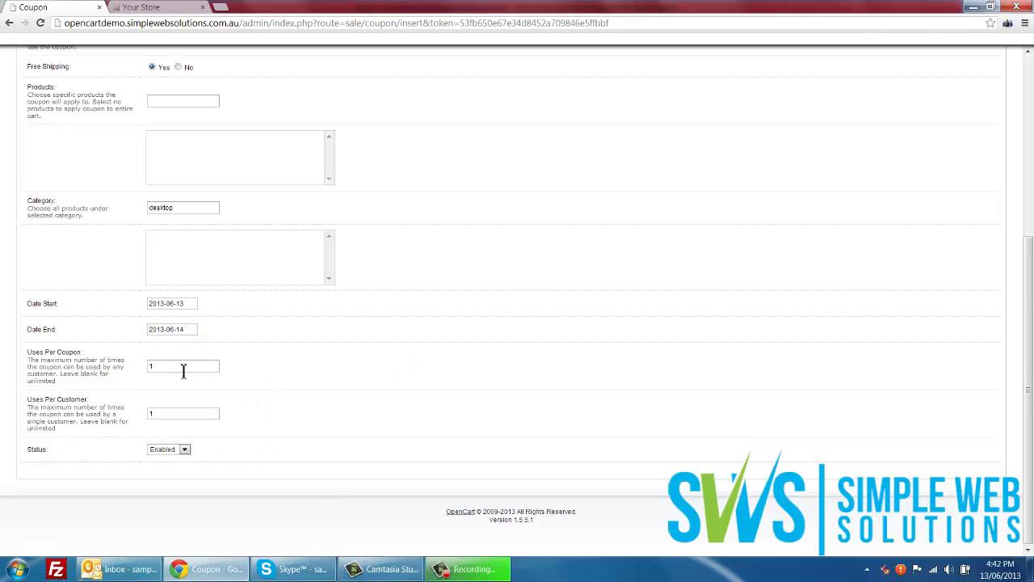
Leave the coupon's Uses Per Coupon limit blank for unlimited use and save the coupon.
{"action": "left_click_drag", "start_coordinate": [194, 365], "coordinate": [84, 369]}
{"action": "type", "text": "2"}
{"action": "key", "text": "Tab"}
{"action": "left_click", "coordinate": [164, 365]}
{"action": "key", "text": "BackSpace"}
{"action": "left_click", "coordinate": [197, 415]}
{"action": "scroll", "coordinate": [266, 330], "scroll_direction": "up", "scroll_amount": 4}
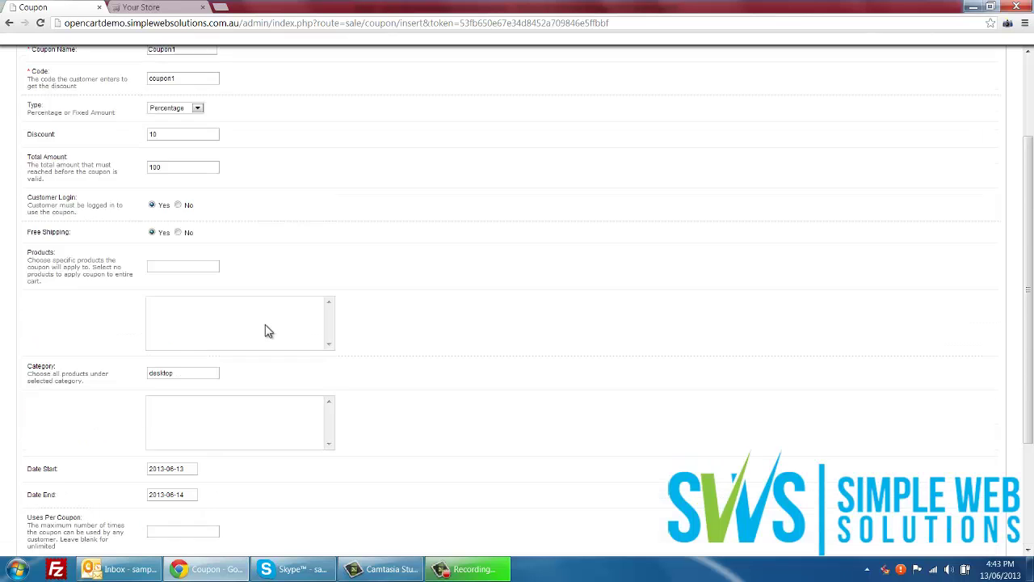
{"action": "left_click", "coordinate": [943, 129]}
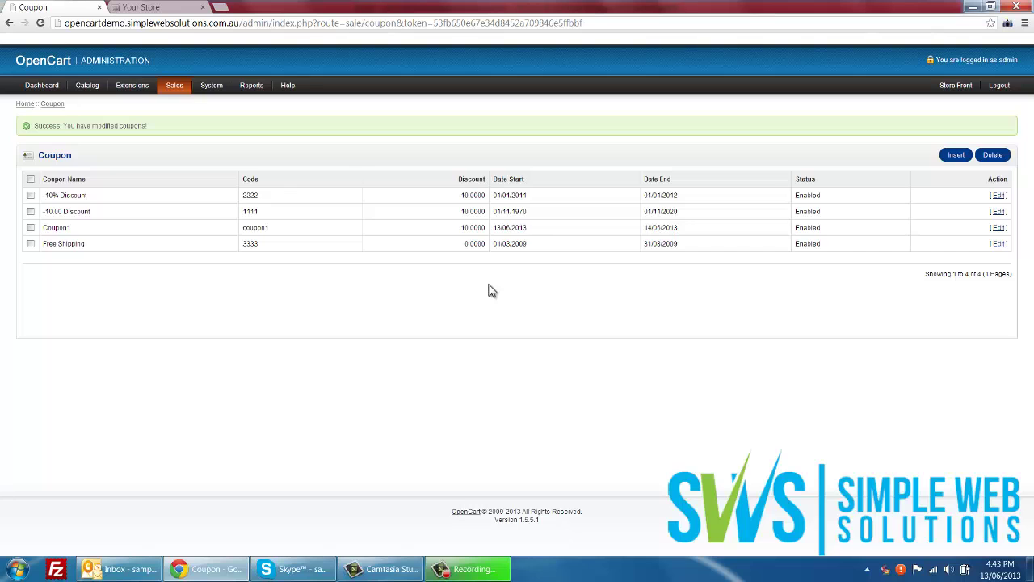
{"action": "left_click_drag", "start_coordinate": [308, 227], "coordinate": [254, 228]}
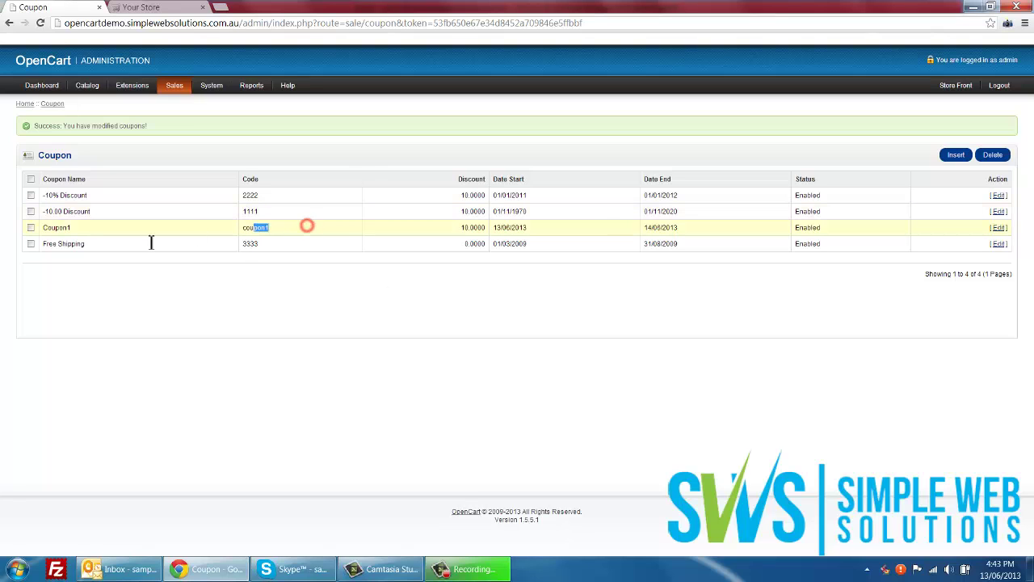
{"action": "left_click_drag", "start_coordinate": [151, 243], "coordinate": [138, 240]}
{"action": "left_click", "coordinate": [167, 275]}
Open the gift vouchers list, start a new voucher and examine its code, theme, message and amount fields.
{"action": "mouse_move", "coordinate": [177, 90]}
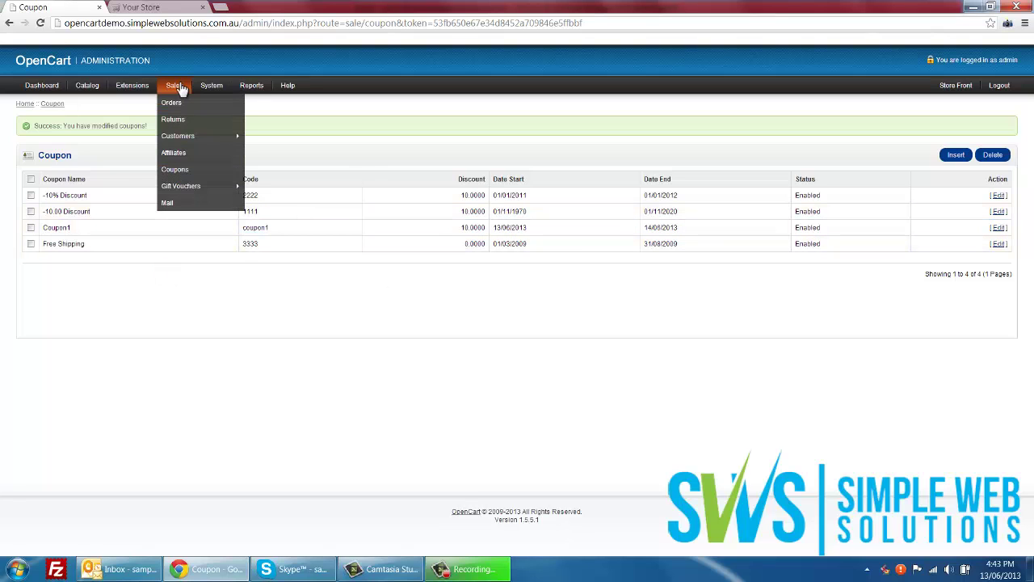
{"action": "mouse_move", "coordinate": [234, 185]}
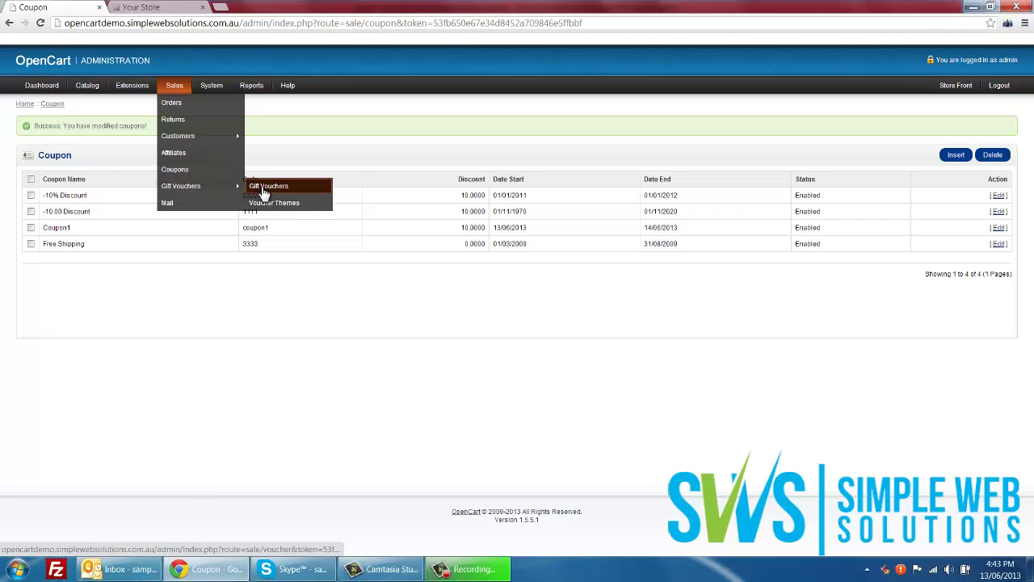
{"action": "left_click", "coordinate": [263, 191]}
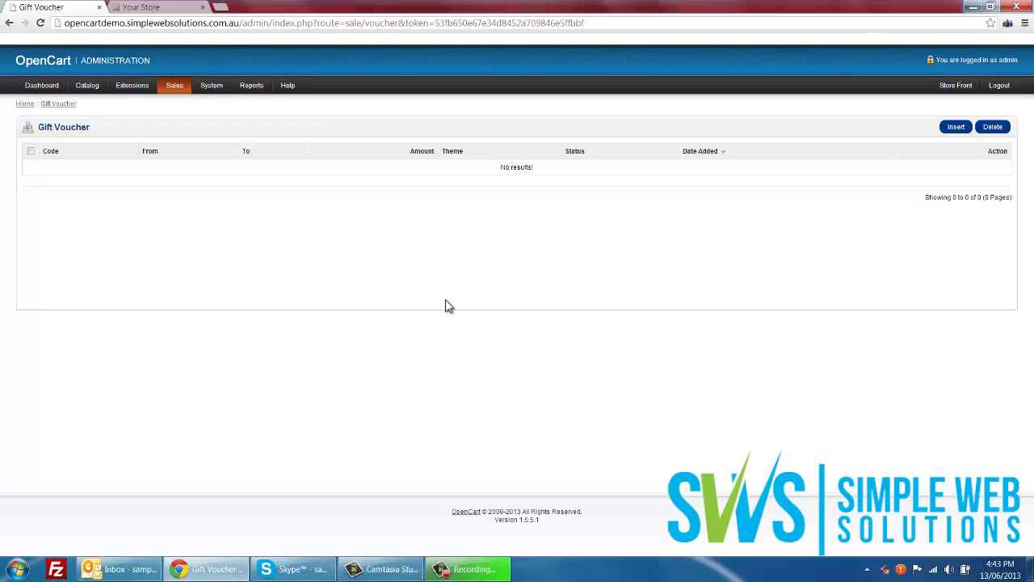
{"action": "left_click", "coordinate": [960, 130]}
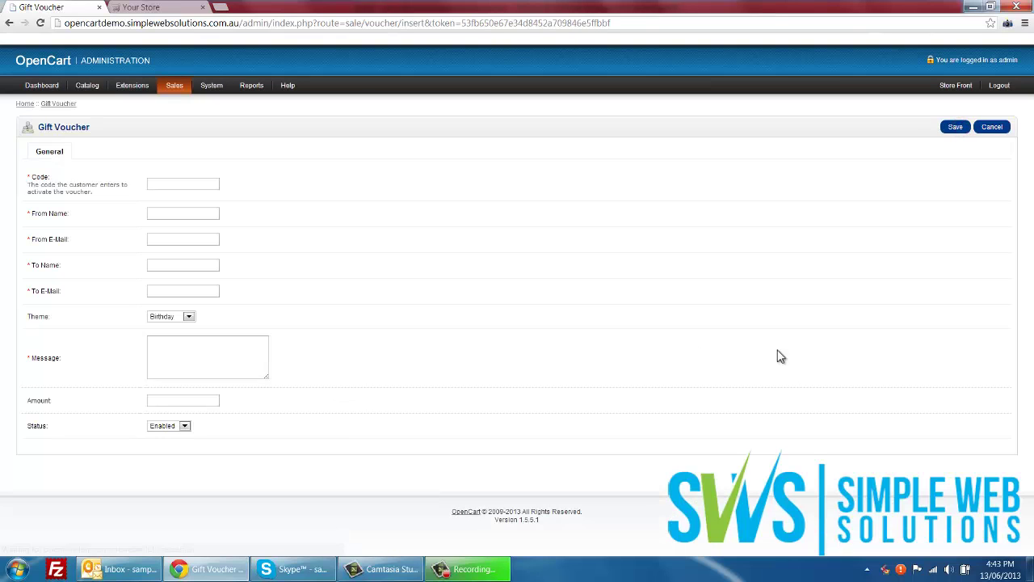
{"action": "left_click", "coordinate": [176, 183]}
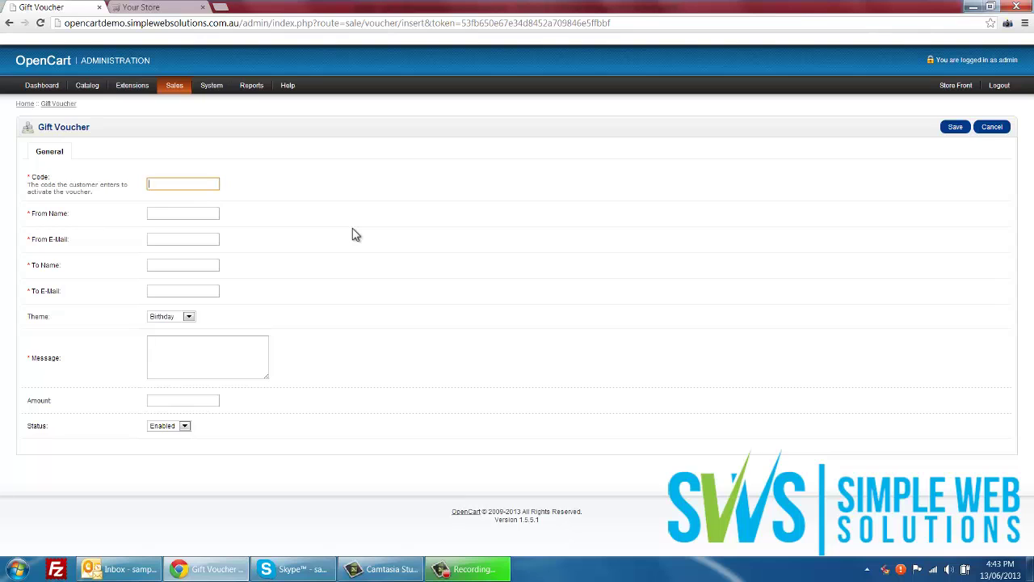
{"action": "left_click", "coordinate": [184, 316]}
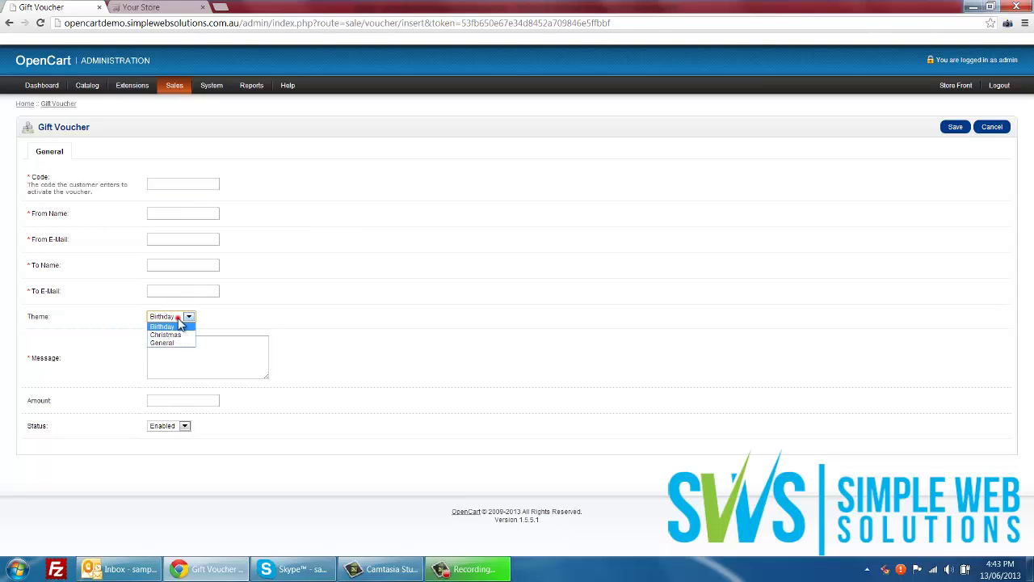
{"action": "left_click", "coordinate": [177, 315]}
{"action": "left_click", "coordinate": [180, 342]}
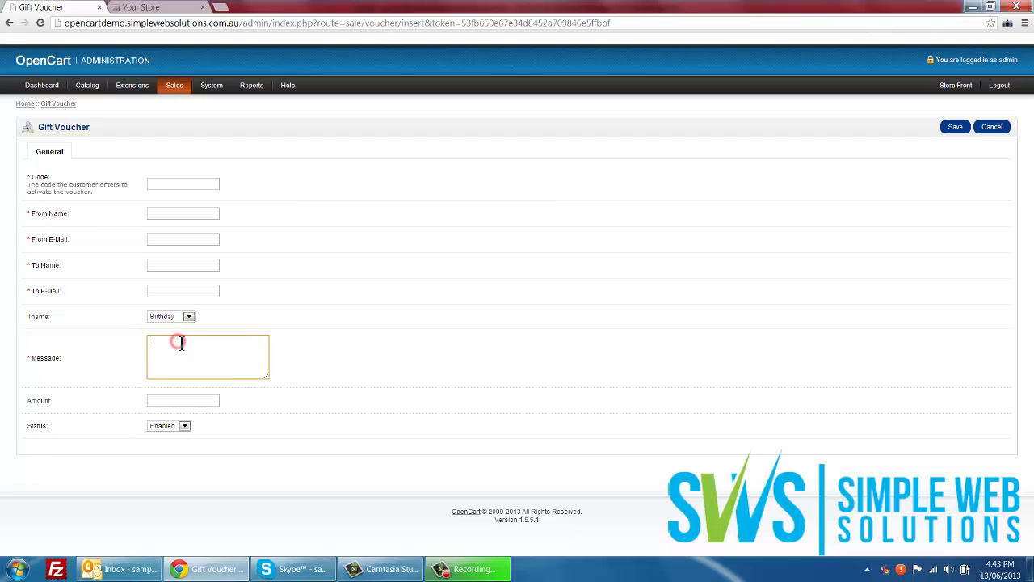
{"action": "left_click", "coordinate": [168, 399]}
Open the list of voucher themes under gift vouchers.
{"action": "mouse_move", "coordinate": [173, 95]}
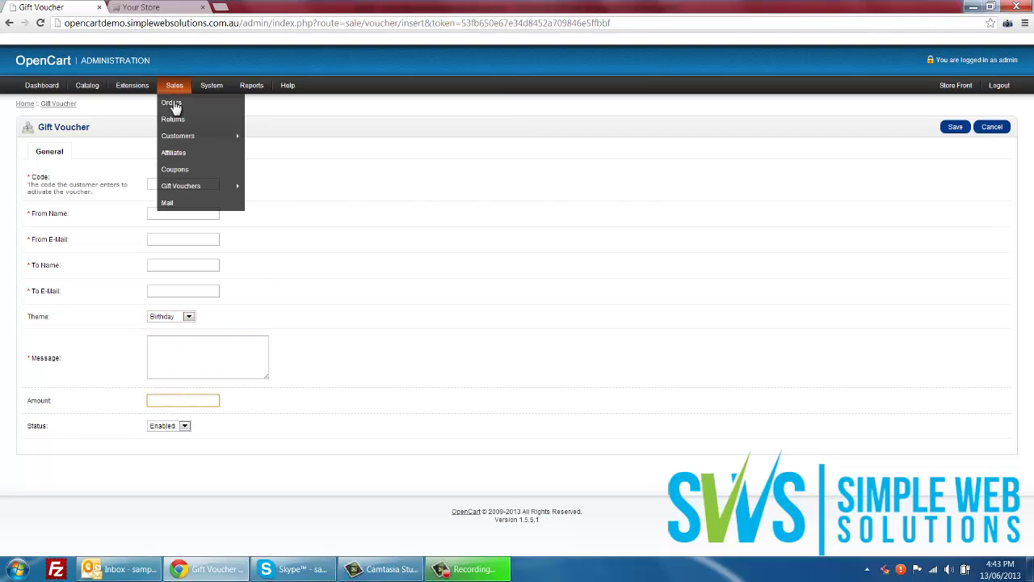
{"action": "mouse_move", "coordinate": [198, 196]}
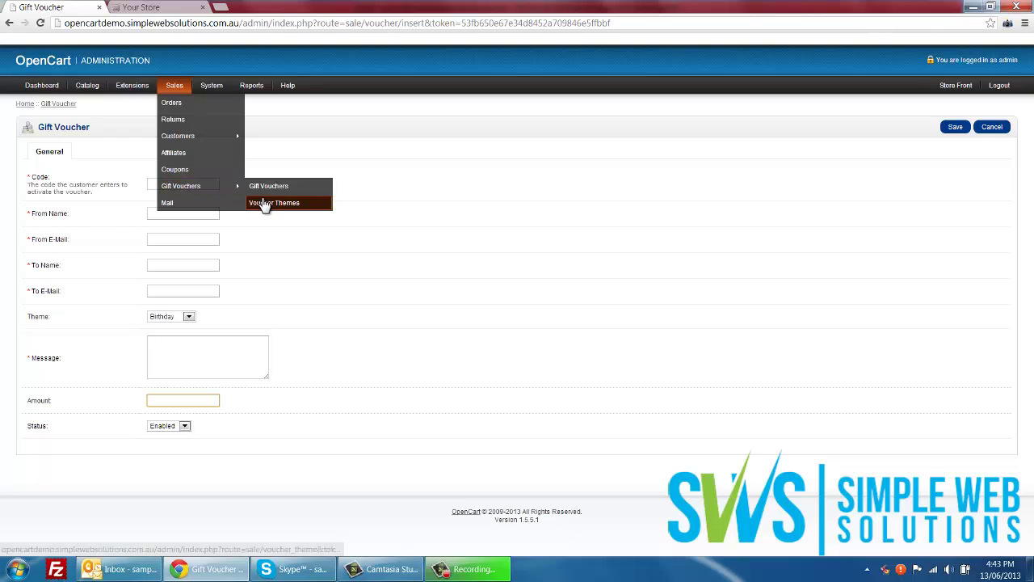
{"action": "left_click", "coordinate": [267, 203]}
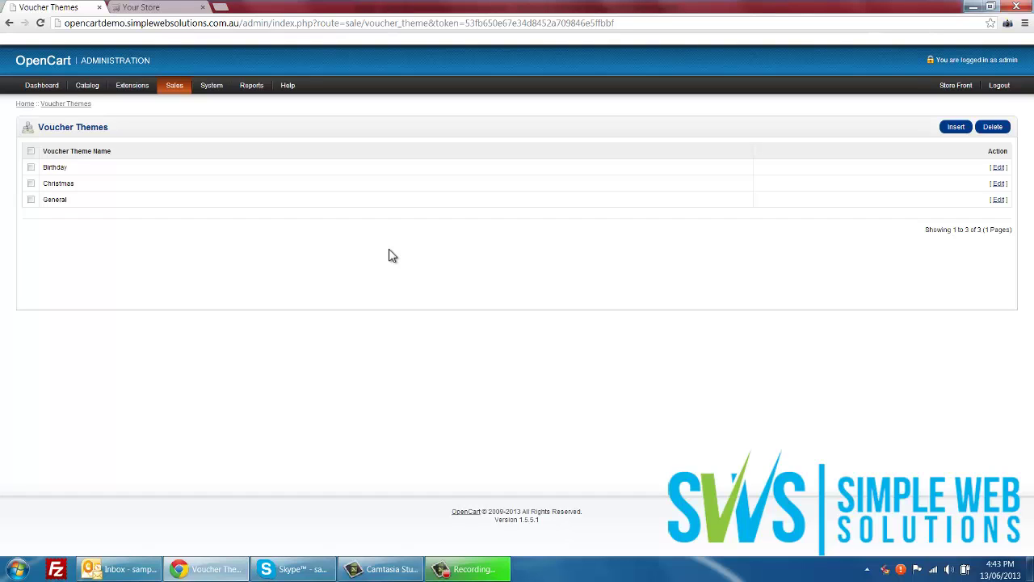
Open the storefront's gift voucher purchase page and examine its recipient, theme and amount fields.
{"action": "left_click", "coordinate": [144, 7]}
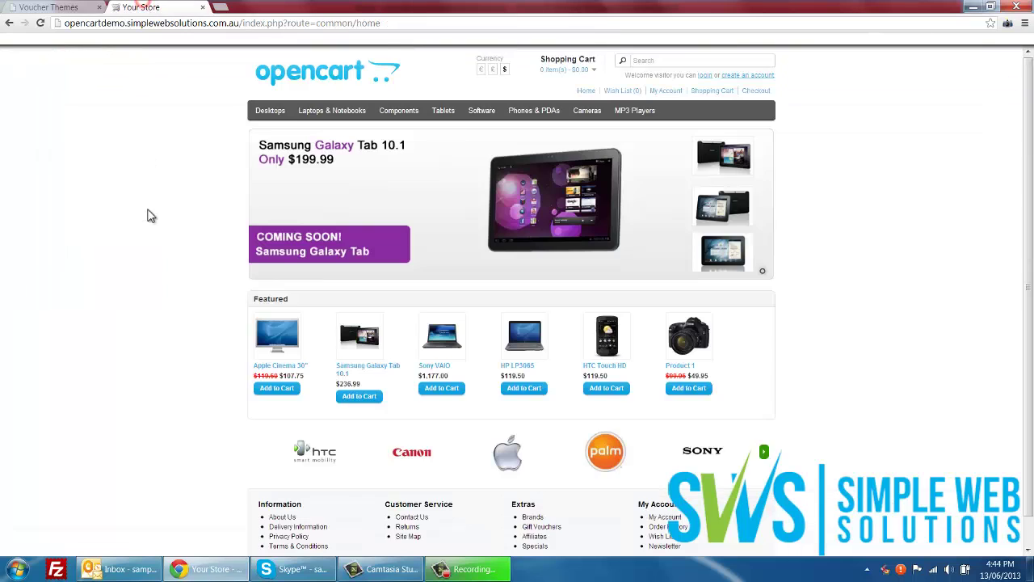
{"action": "scroll", "coordinate": [148, 216], "scroll_direction": "down", "scroll_amount": 2}
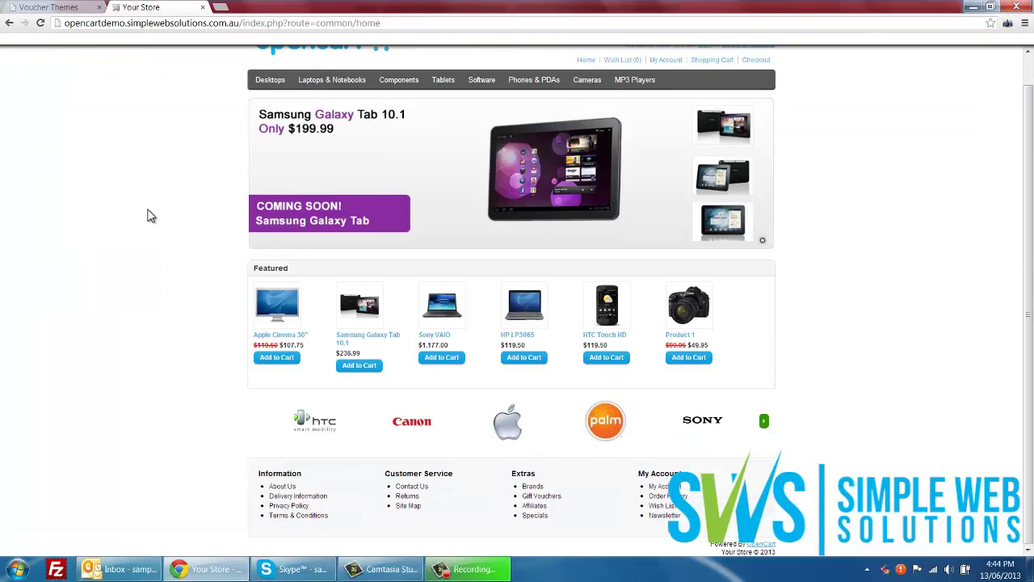
{"action": "left_click", "coordinate": [540, 495]}
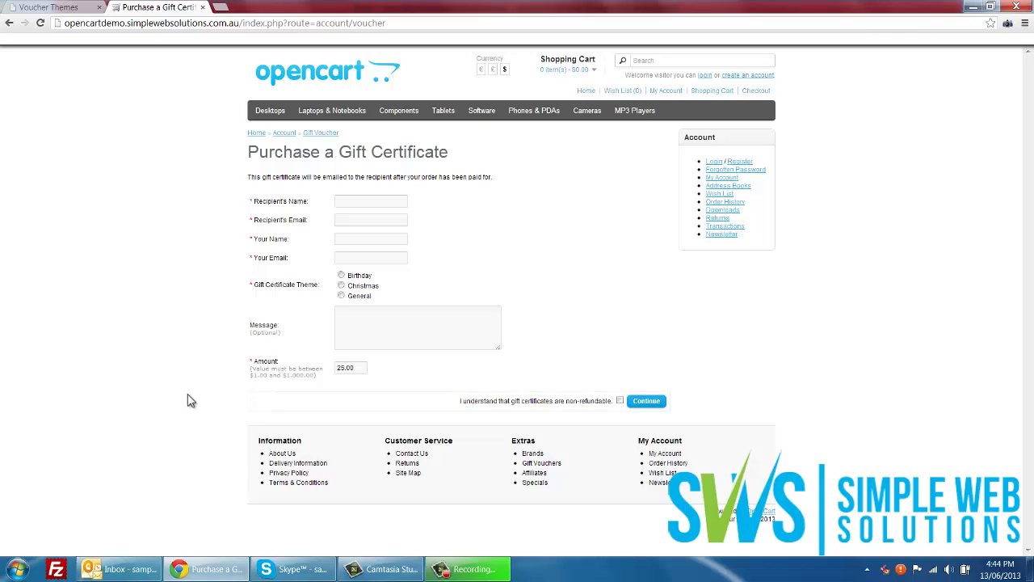
{"action": "left_click", "coordinate": [358, 367]}
{"action": "left_click", "coordinate": [370, 202]}
{"action": "left_click", "coordinate": [521, 269]}
{"action": "double_click", "coordinate": [356, 368]}
{"action": "left_click", "coordinate": [336, 397]}
Compare the admin voucher themes with the storefront form, view the General theme's details and return to the themes list.
{"action": "left_click", "coordinate": [71, 7]}
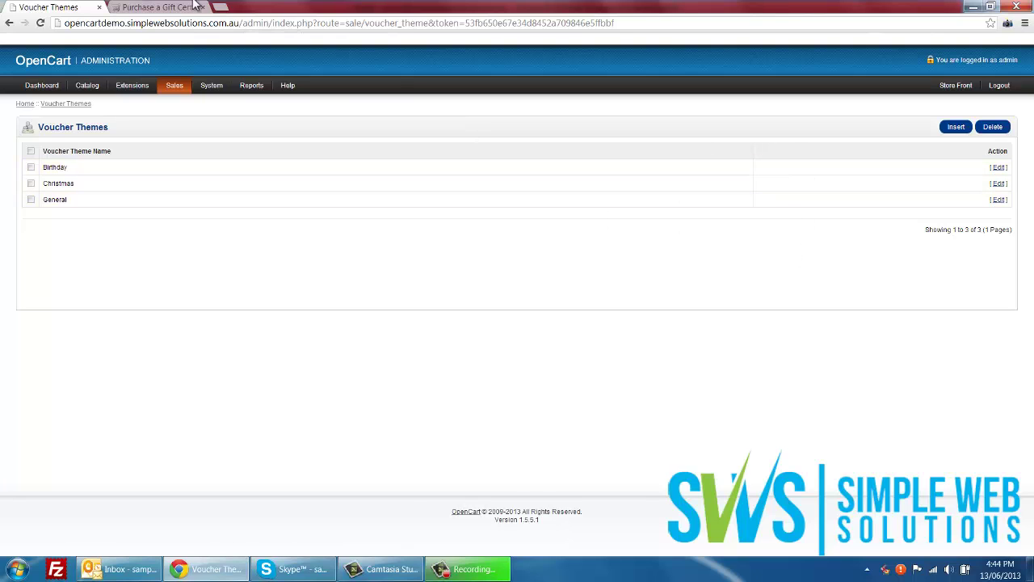
{"action": "left_click", "coordinate": [194, 6]}
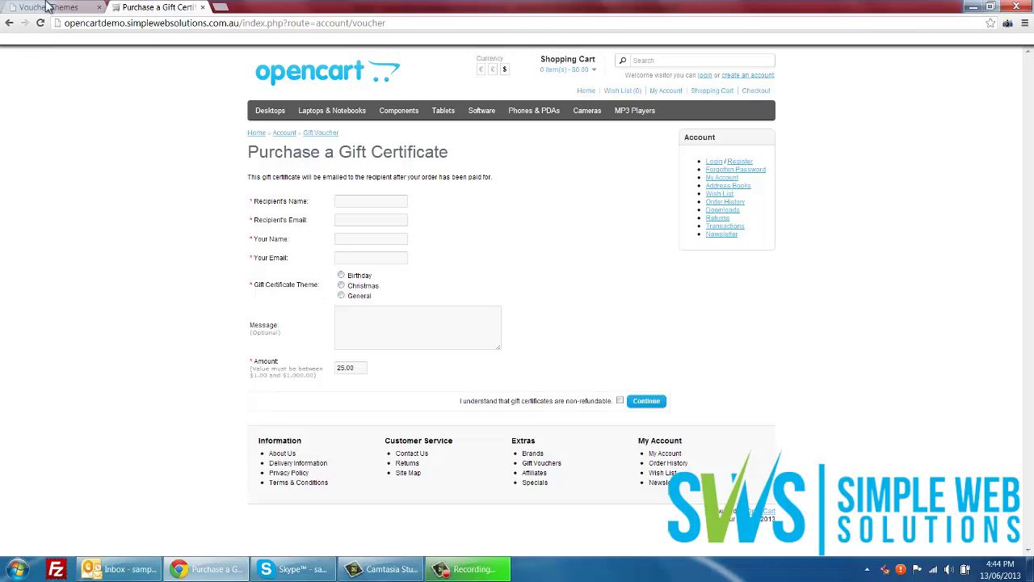
{"action": "left_click", "coordinate": [47, 6]}
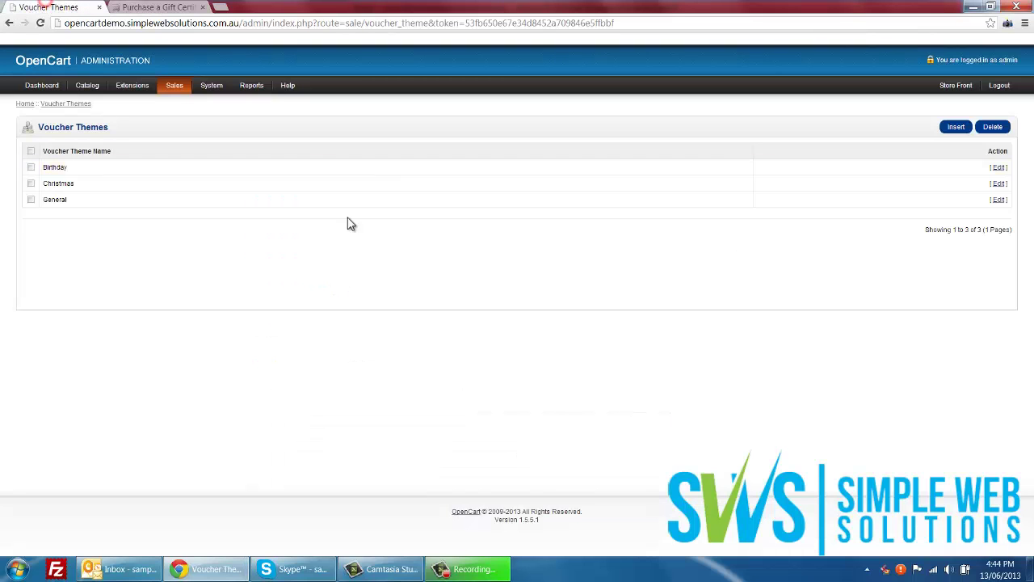
{"action": "left_click", "coordinate": [998, 200]}
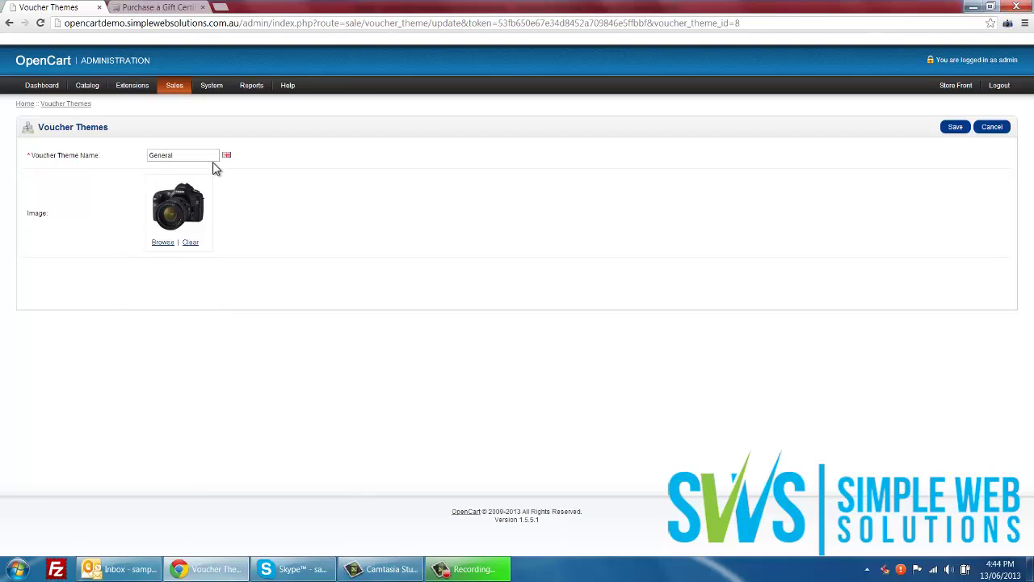
{"action": "left_click", "coordinate": [84, 103]}
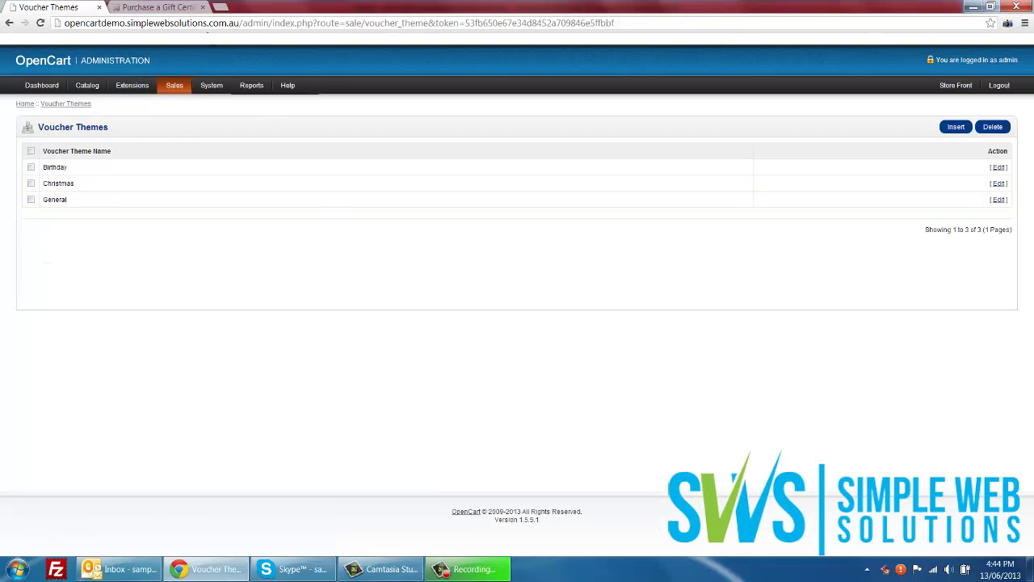
Open the default store's settings from the system settings list for editing.
{"action": "left_click", "coordinate": [171, 6]}
{"action": "left_click", "coordinate": [79, 7]}
{"action": "mouse_move", "coordinate": [184, 92]}
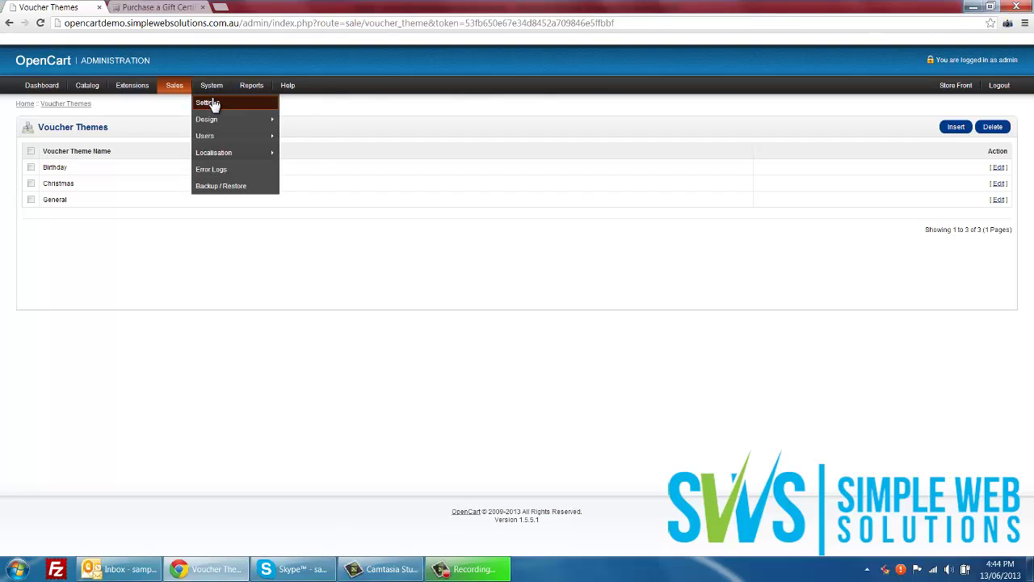
{"action": "left_click", "coordinate": [209, 103]}
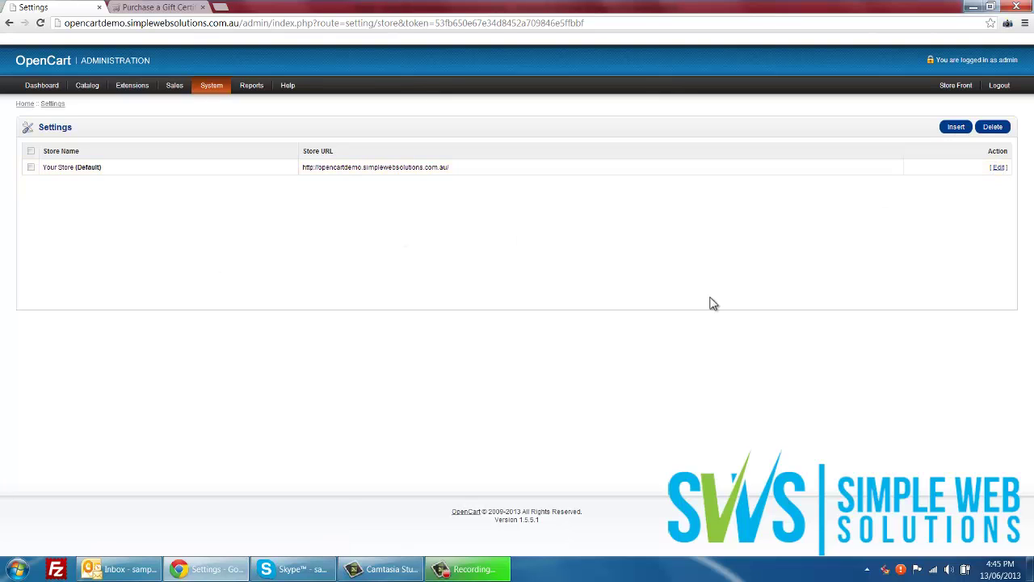
{"action": "left_click", "coordinate": [998, 167]}
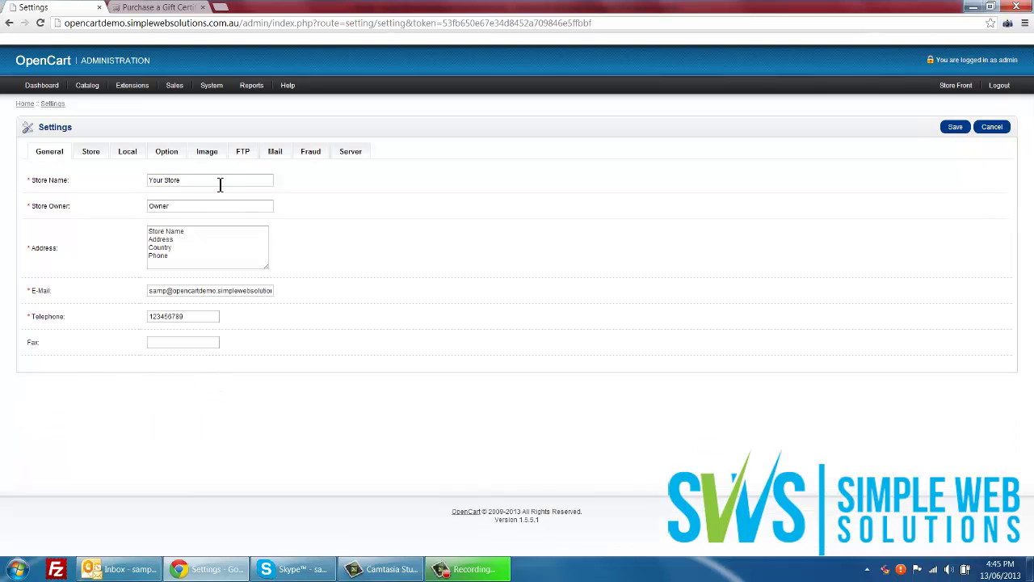
Examine the general settings fields for the store's name, owner, address and telephone.
{"action": "triple_click", "coordinate": [220, 184]}
{"action": "triple_click", "coordinate": [213, 207]}
{"action": "left_click", "coordinate": [307, 215]}
{"action": "triple_click", "coordinate": [189, 251]}
{"action": "left_click", "coordinate": [108, 235]}
{"action": "triple_click", "coordinate": [180, 321]}
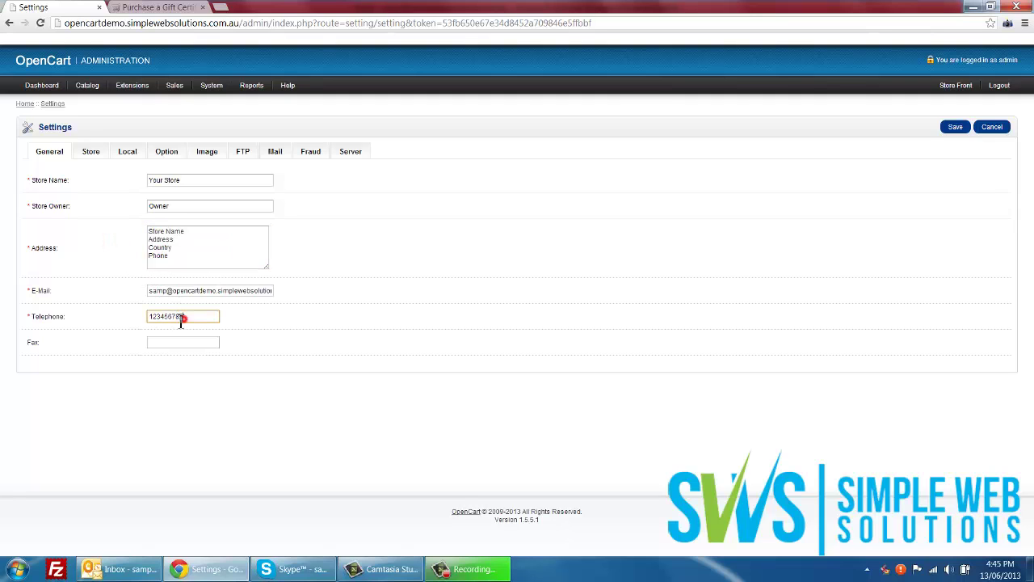
{"action": "left_click", "coordinate": [108, 316]}
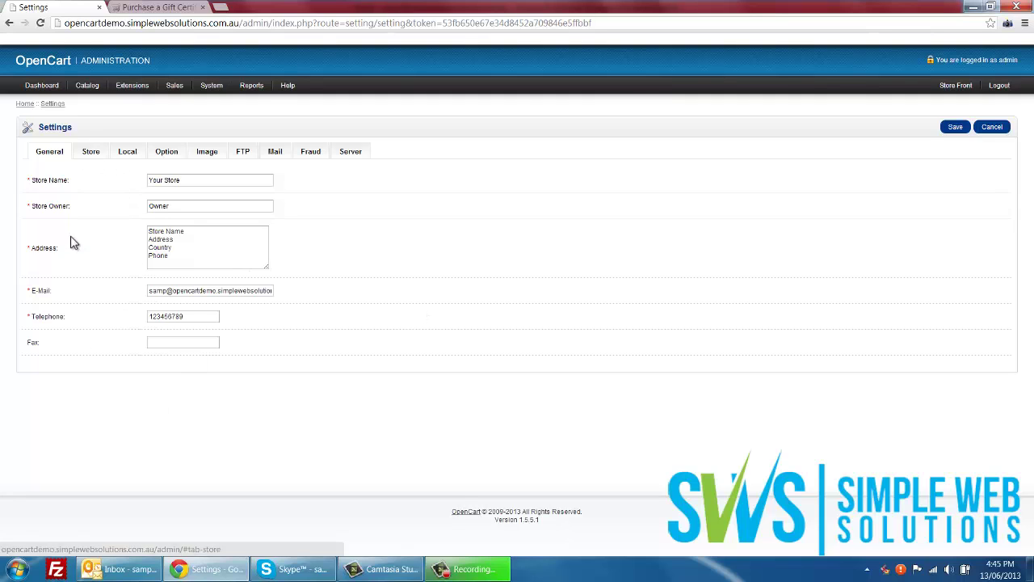
Examine the store settings for title, meta tag description and the available templates.
{"action": "left_click", "coordinate": [97, 153]}
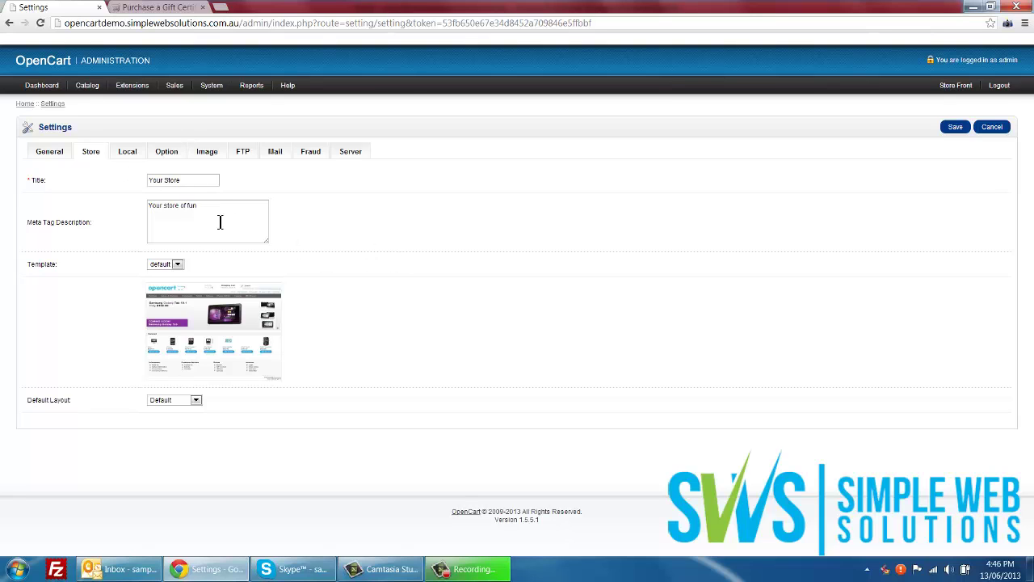
{"action": "left_click_drag", "start_coordinate": [220, 222], "coordinate": [138, 210]}
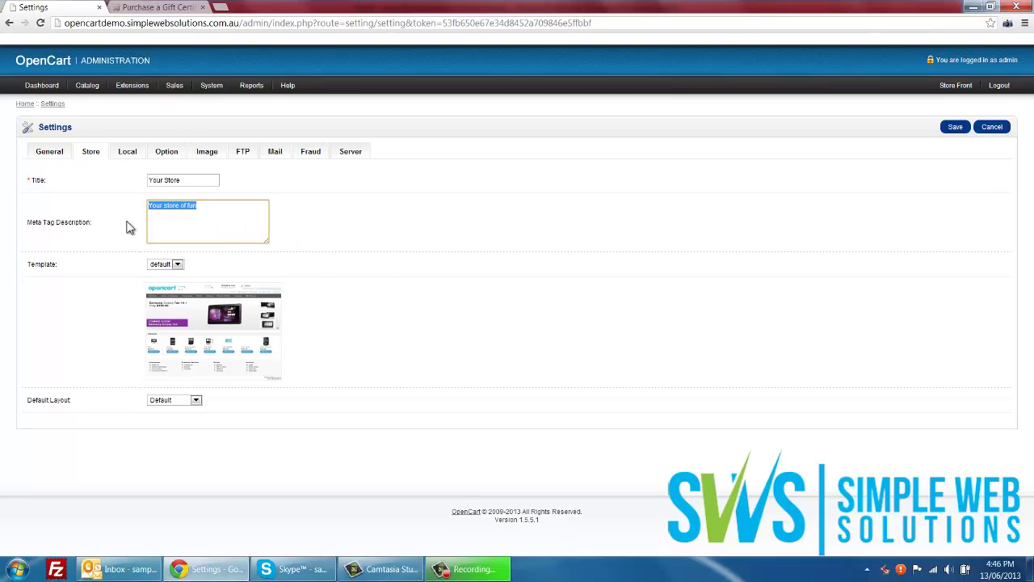
{"action": "left_click", "coordinate": [176, 264]}
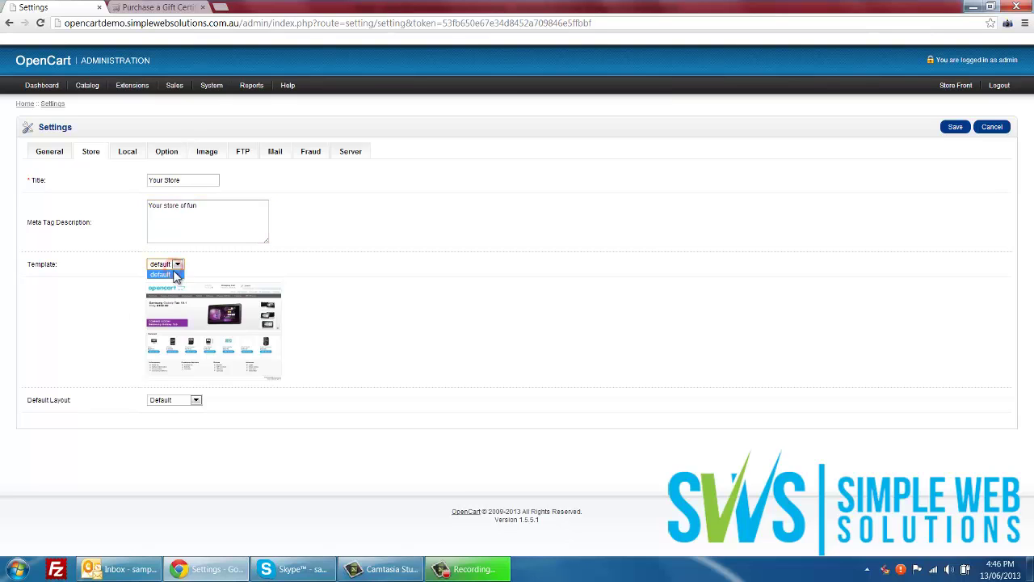
{"action": "left_click", "coordinate": [176, 265]}
{"action": "left_click", "coordinate": [12, 313]}
Open the store's local settings and look for Australia among the available countries.
{"action": "left_click", "coordinate": [134, 152]}
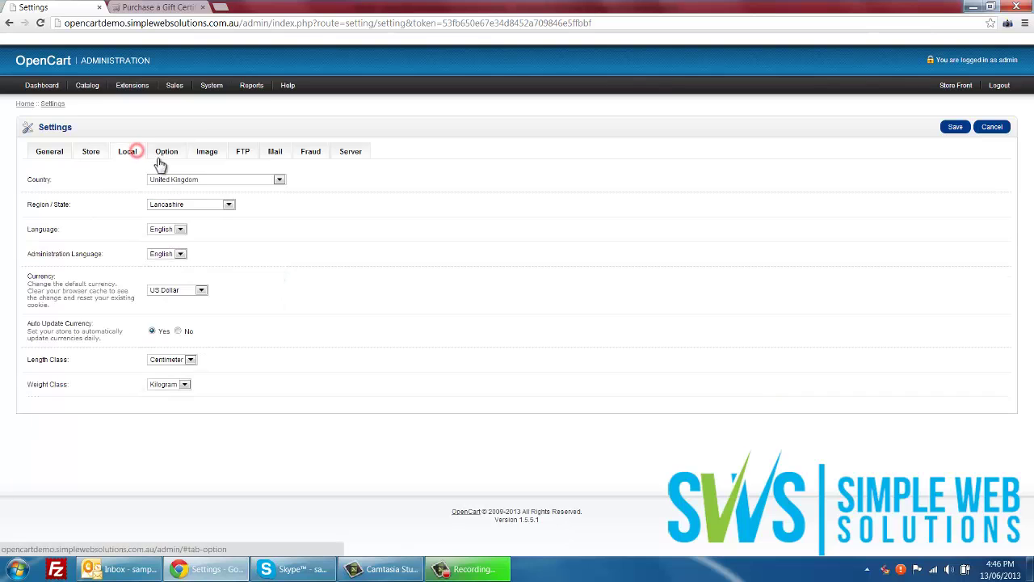
{"action": "left_click", "coordinate": [202, 184]}
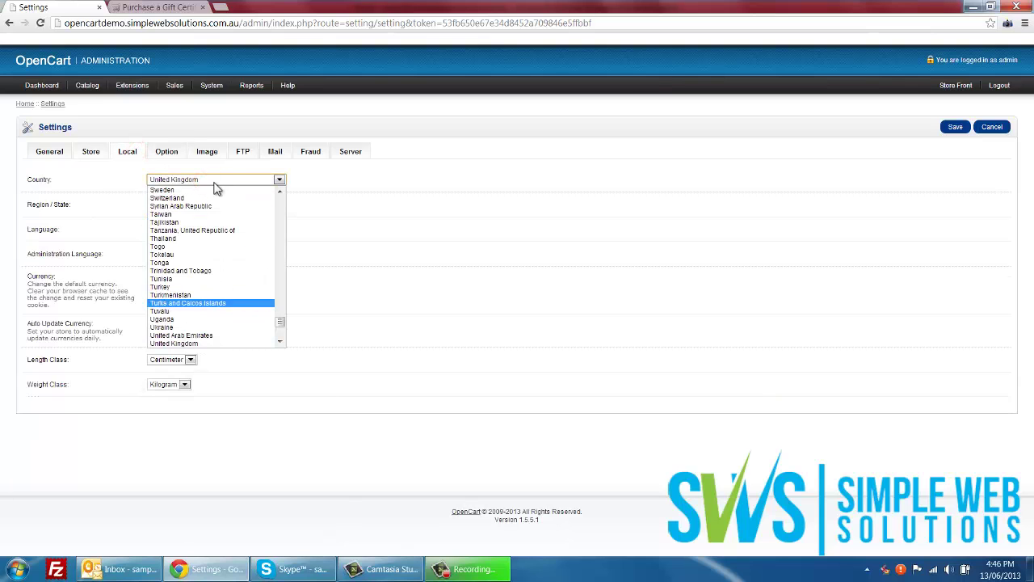
{"action": "left_click", "coordinate": [204, 183]}
{"action": "left_click", "coordinate": [203, 183]}
{"action": "type", "text": "aus"}
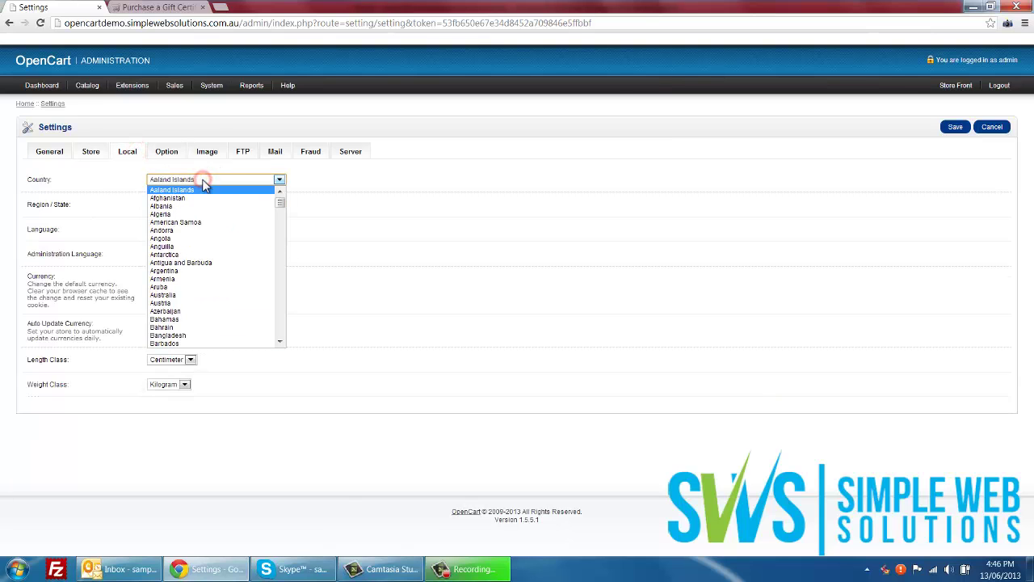
{"action": "left_click", "coordinate": [384, 279]}
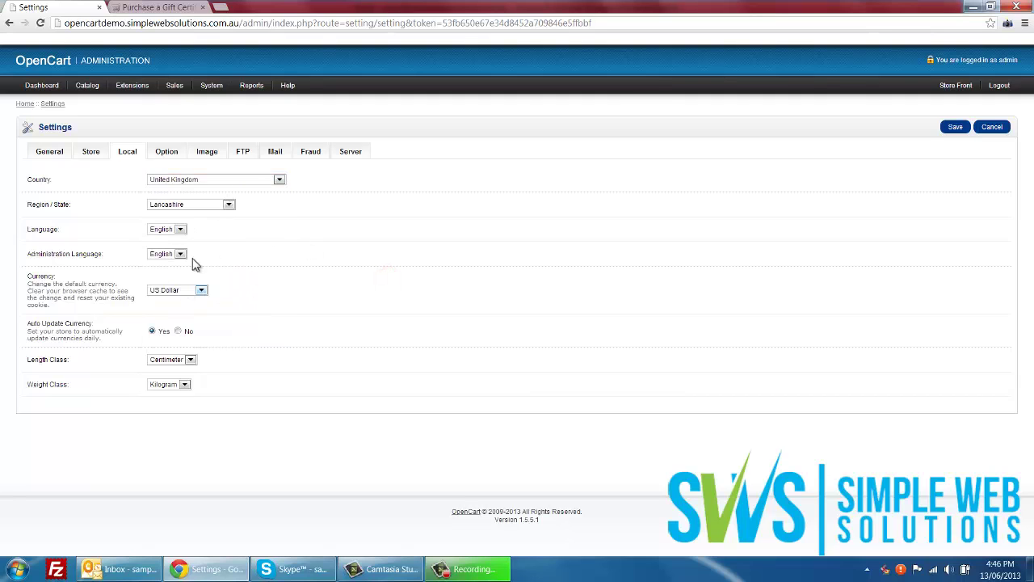
Review the items and products options and set the minimum voucher amount to 50.
{"action": "left_click", "coordinate": [167, 154]}
{"action": "scroll", "coordinate": [271, 257], "scroll_direction": "down", "scroll_amount": 3}
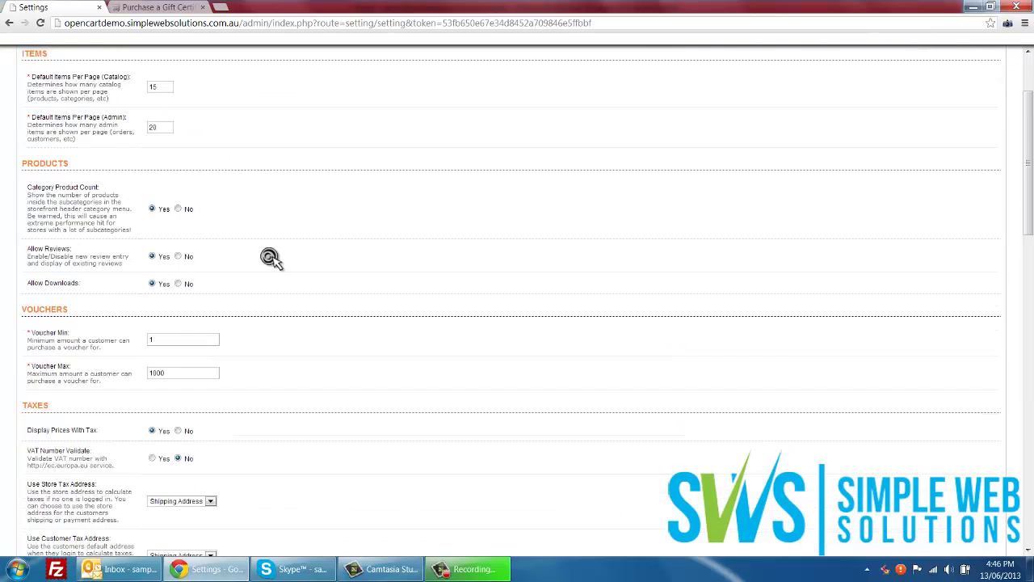
{"action": "scroll", "coordinate": [269, 255], "scroll_direction": "up", "scroll_amount": 3}
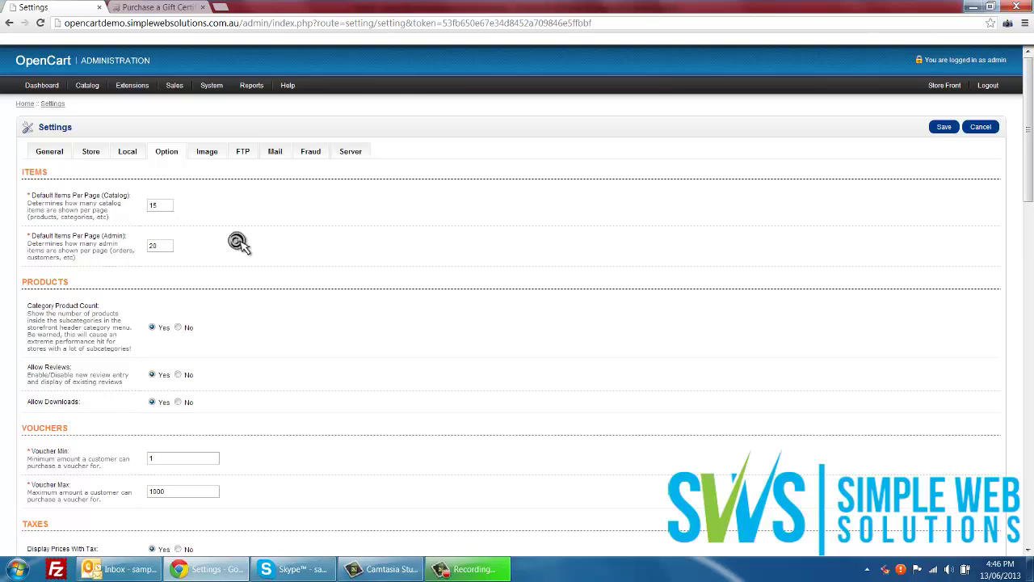
{"action": "scroll", "coordinate": [238, 240], "scroll_direction": "down", "scroll_amount": 3}
{"action": "double_click", "coordinate": [183, 240]}
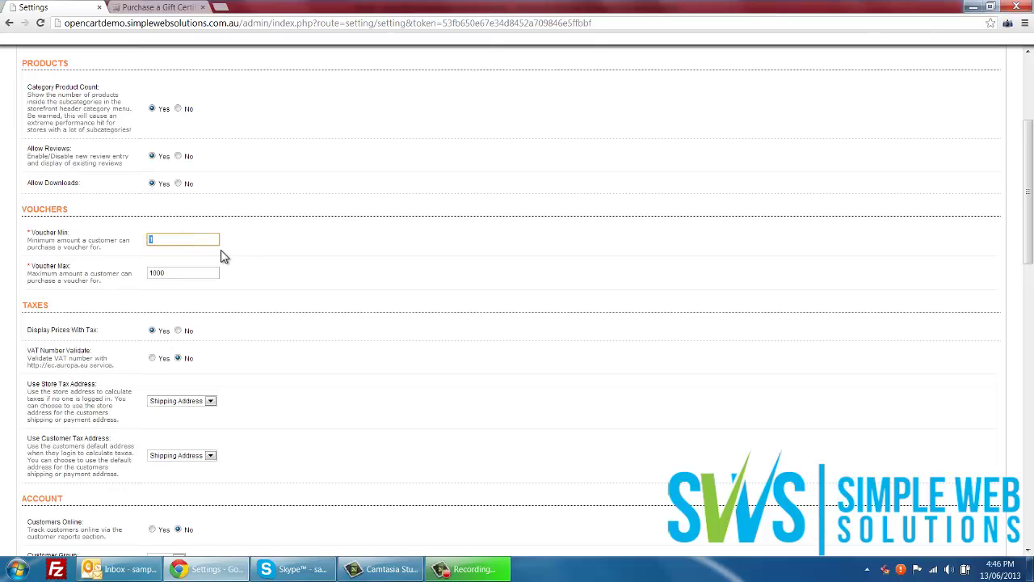
{"action": "type", "text": "50"}
{"action": "left_click", "coordinate": [274, 263]}
Examine the taxes, account and checkout sections of the store's option settings.
{"action": "scroll", "coordinate": [274, 263], "scroll_direction": "down", "scroll_amount": 2}
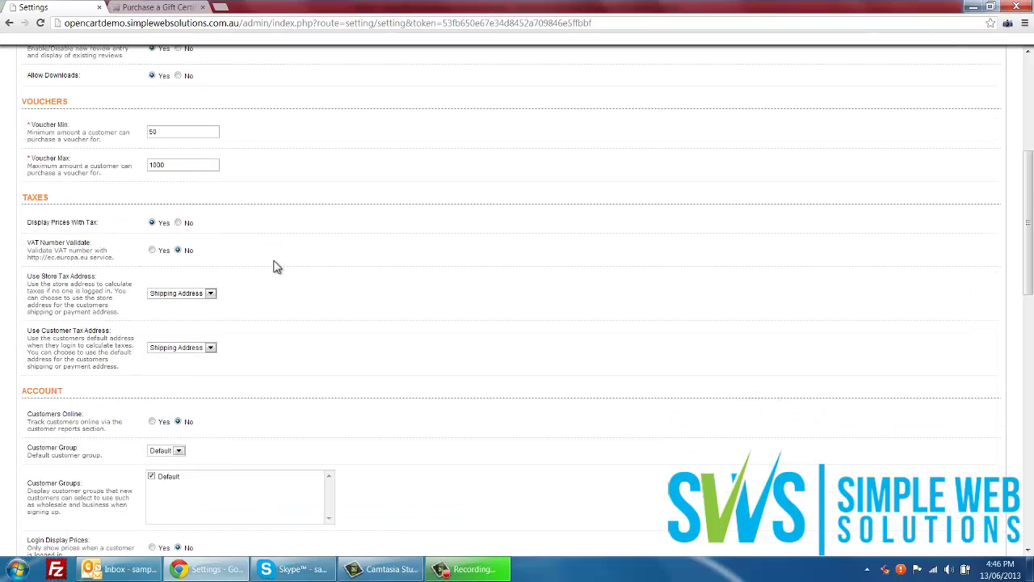
{"action": "scroll", "coordinate": [276, 267], "scroll_direction": "down", "scroll_amount": 1}
{"action": "scroll", "coordinate": [307, 268], "scroll_direction": "down", "scroll_amount": 2}
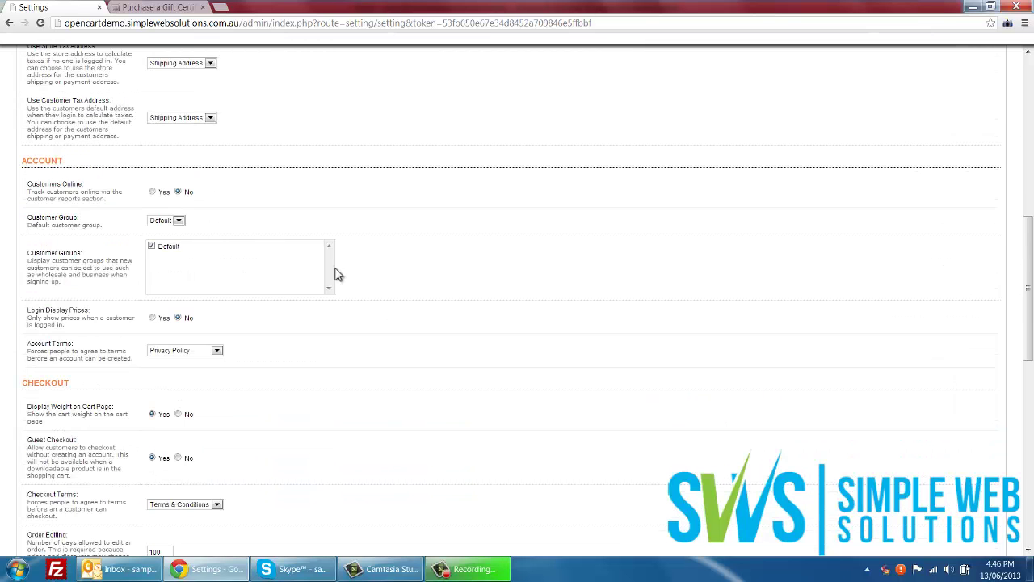
{"action": "scroll", "coordinate": [411, 330], "scroll_direction": "down", "scroll_amount": 2}
{"action": "scroll", "coordinate": [411, 331], "scroll_direction": "down", "scroll_amount": 1}
{"action": "scroll", "coordinate": [411, 328], "scroll_direction": "up", "scroll_amount": 13}
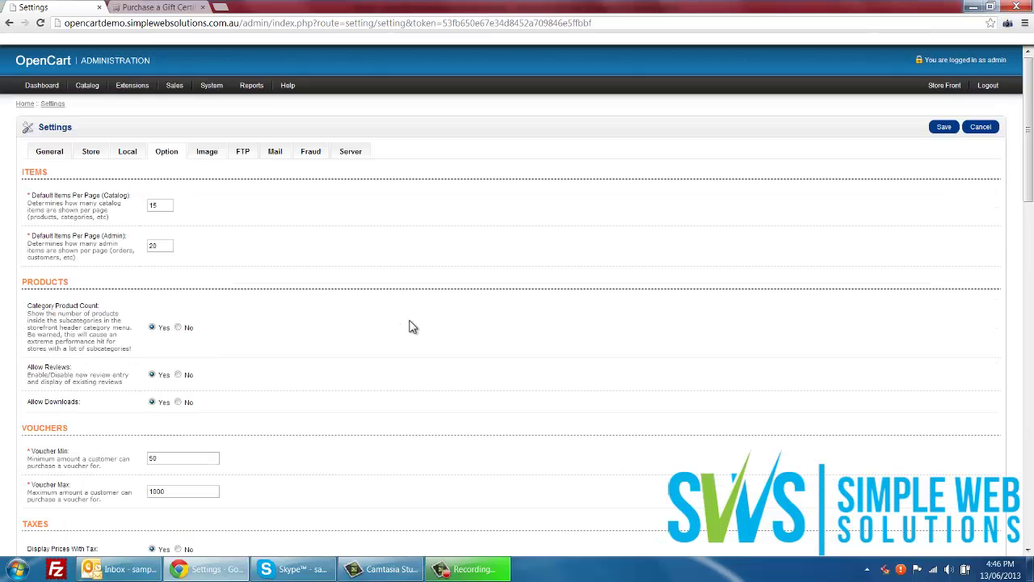
Review the image, FTP, mail, fraud and server settings and leave the store settings without saving.
{"action": "left_click", "coordinate": [206, 153]}
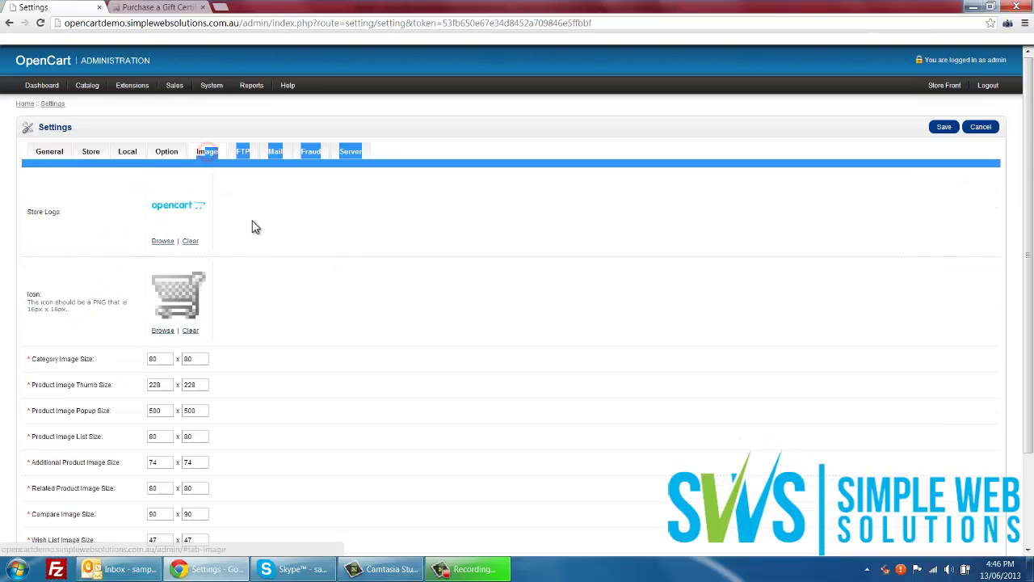
{"action": "left_click", "coordinate": [294, 232]}
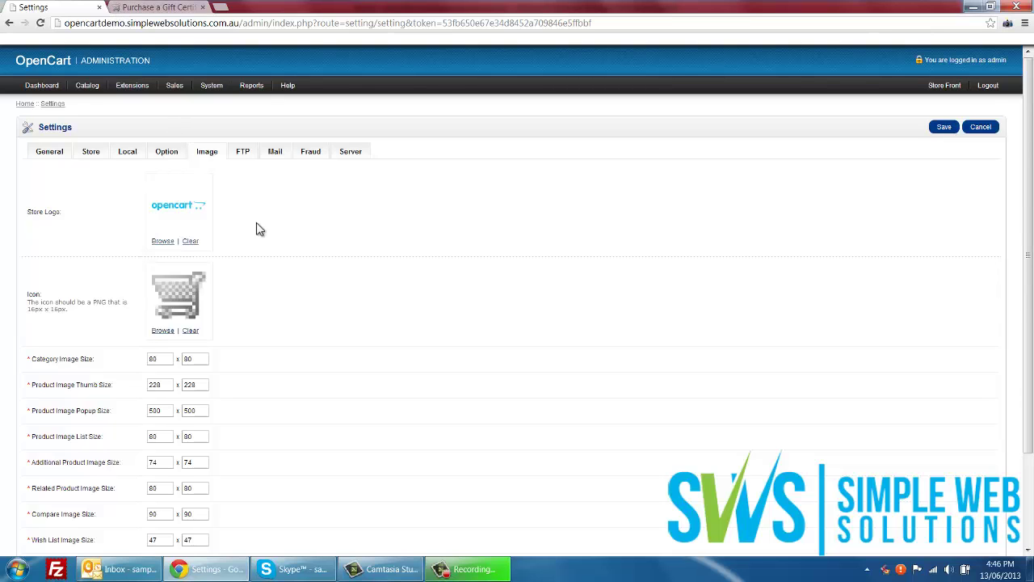
{"action": "left_click", "coordinate": [245, 154]}
{"action": "left_click", "coordinate": [273, 153]}
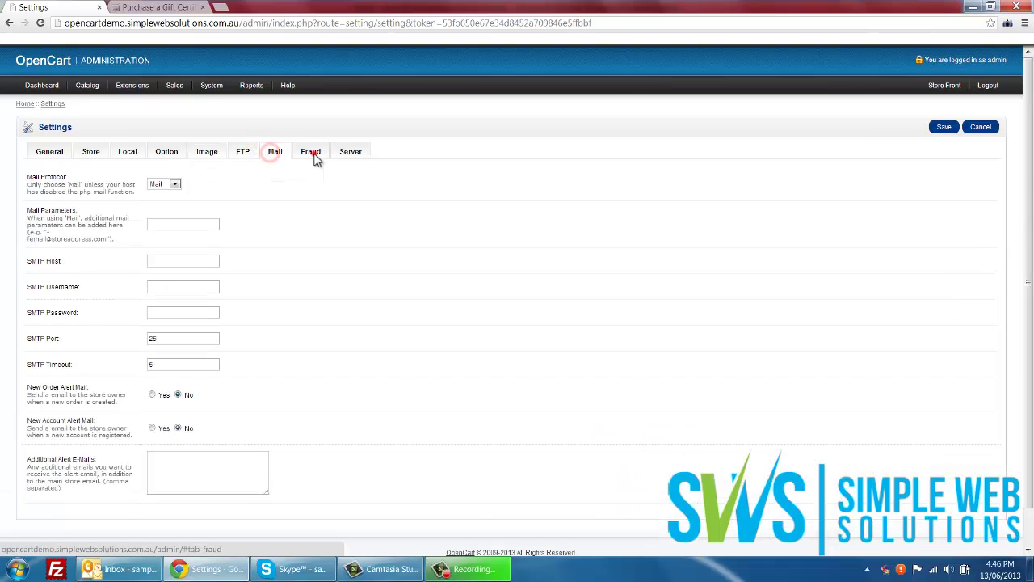
{"action": "left_click", "coordinate": [312, 154]}
{"action": "left_click", "coordinate": [353, 155]}
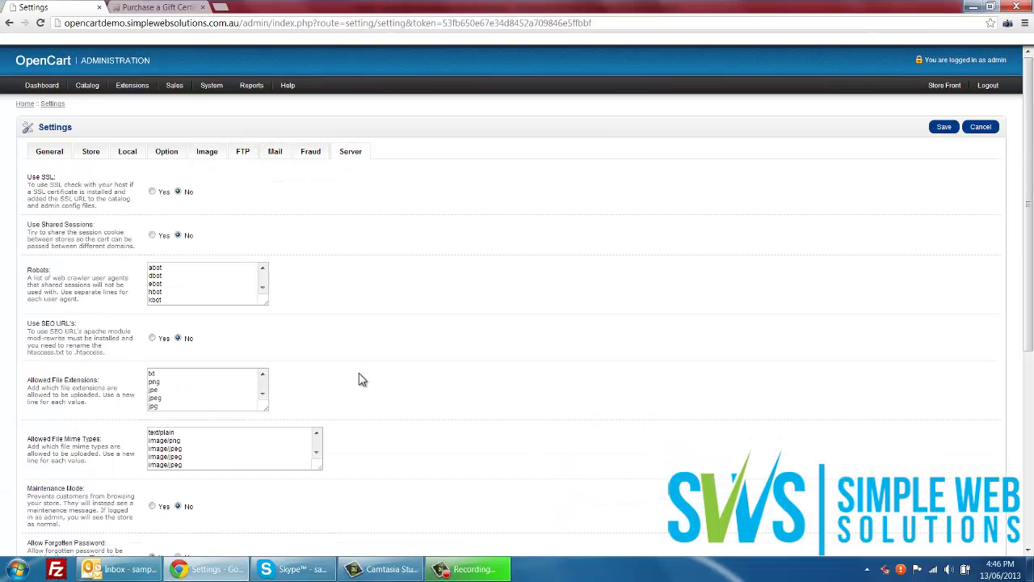
{"action": "left_click", "coordinate": [984, 131]}
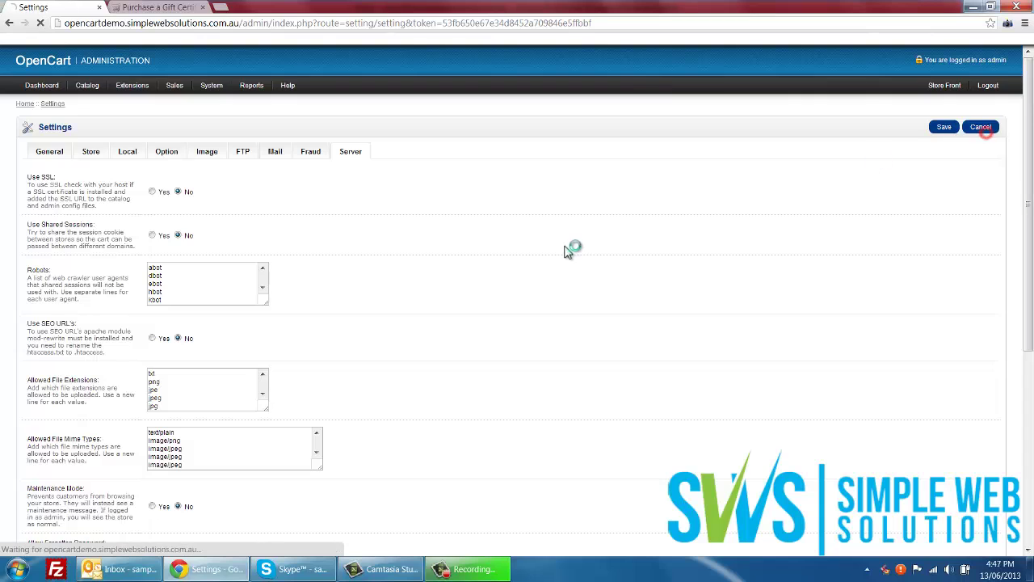
Open the sales orders report and set its start date to 2012-07-01.
{"action": "mouse_move", "coordinate": [255, 89]}
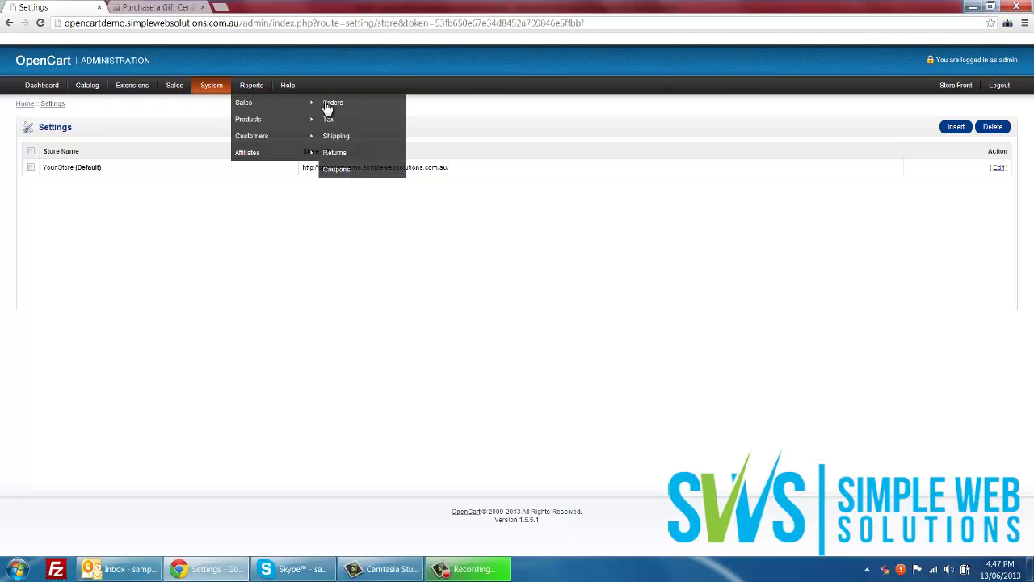
{"action": "left_click", "coordinate": [332, 103]}
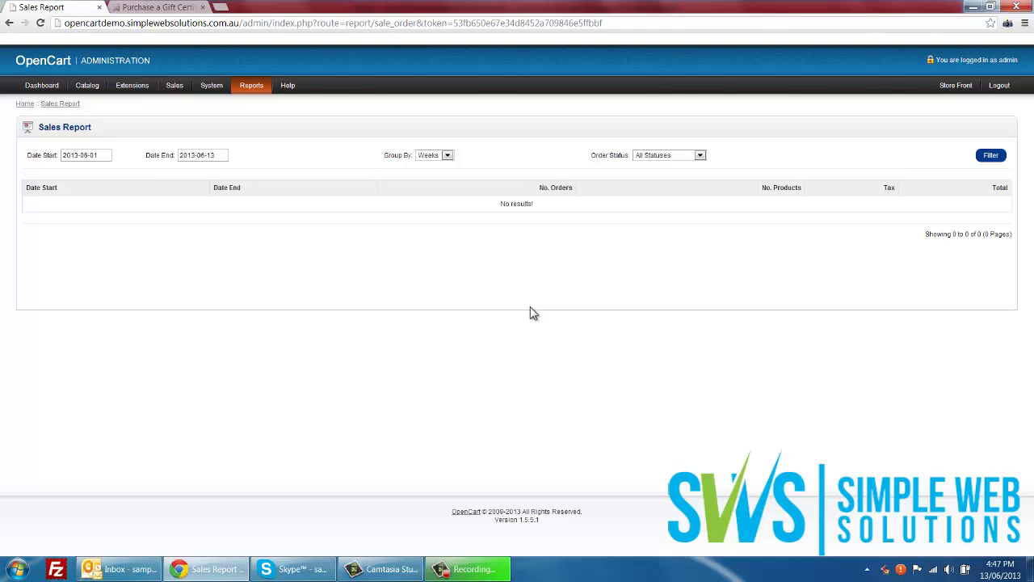
{"action": "left_click", "coordinate": [97, 153]}
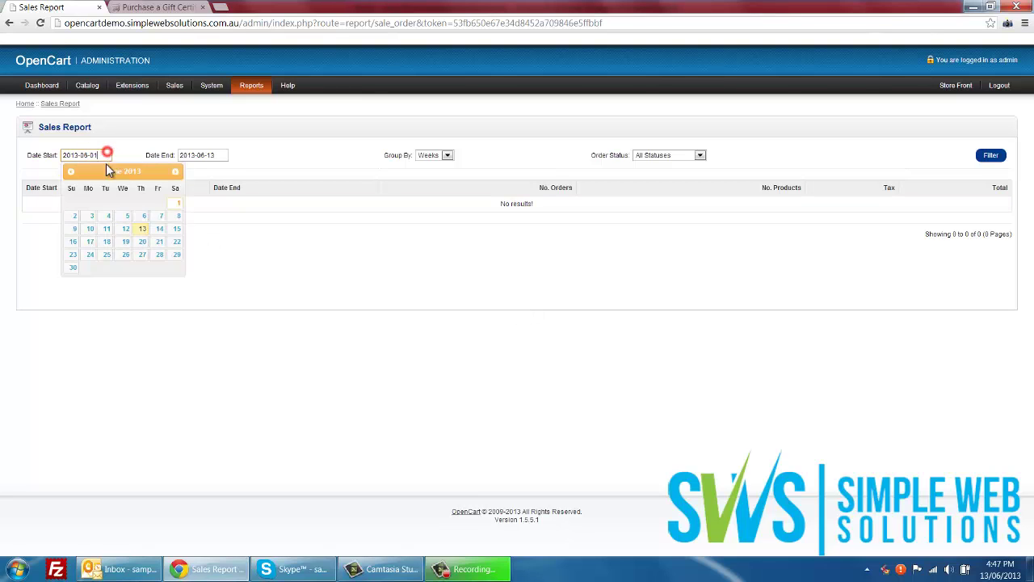
{"action": "left_click", "coordinate": [70, 173]}
{"action": "left_click", "coordinate": [70, 172]}
{"action": "left_click", "coordinate": [69, 173]}
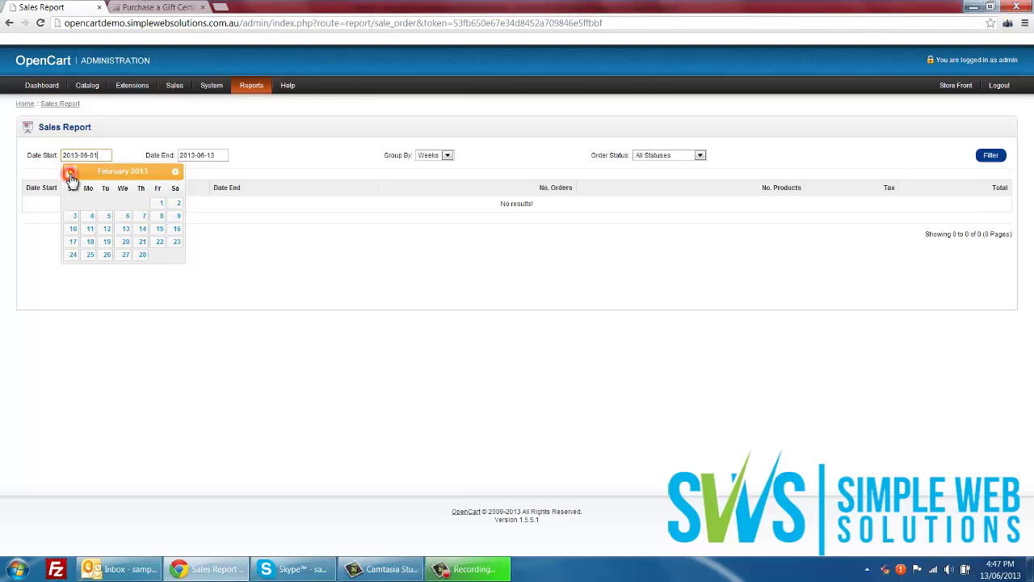
{"action": "left_click", "coordinate": [70, 173]}
{"action": "left_click", "coordinate": [71, 173]}
{"action": "left_click", "coordinate": [71, 173]}
{"action": "left_click", "coordinate": [70, 173]}
{"action": "left_click", "coordinate": [70, 173]}
{"action": "left_click", "coordinate": [70, 173]}
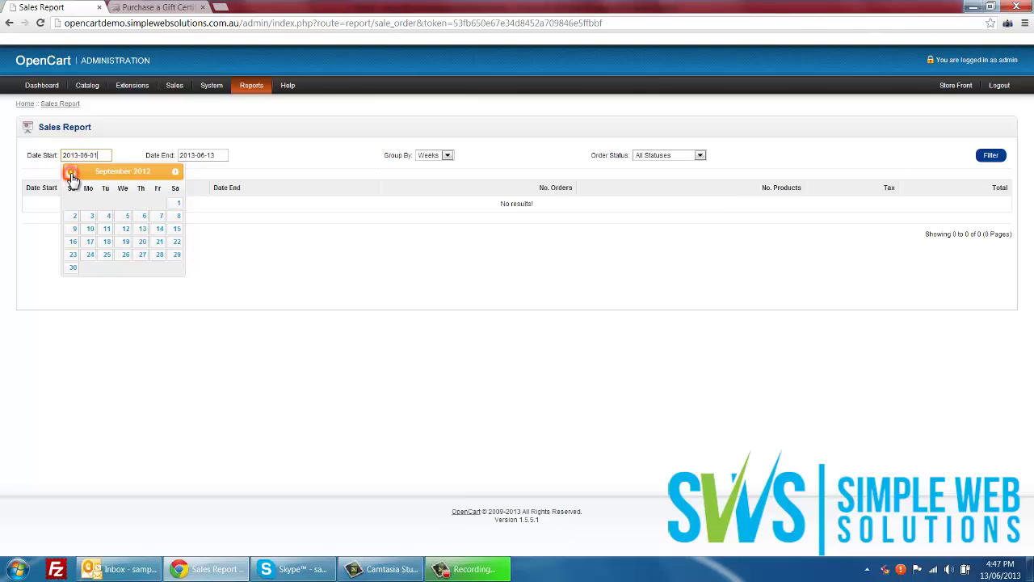
{"action": "left_click", "coordinate": [71, 173]}
{"action": "left_click", "coordinate": [70, 173]}
{"action": "left_click", "coordinate": [70, 172]}
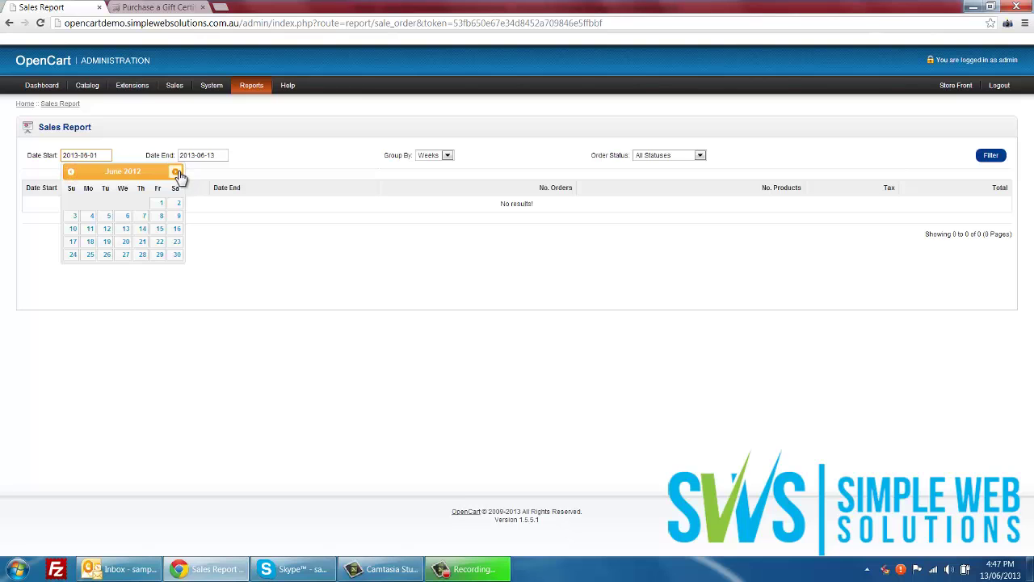
{"action": "left_click", "coordinate": [177, 171]}
{"action": "left_click", "coordinate": [71, 202]}
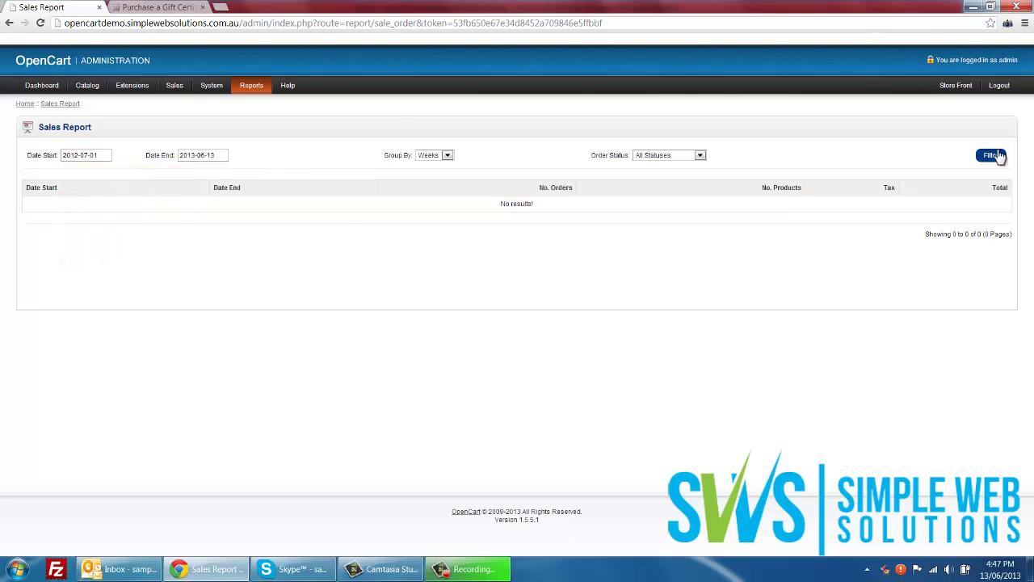
Group the sales report by months and apply the filter.
{"action": "left_click", "coordinate": [440, 155]}
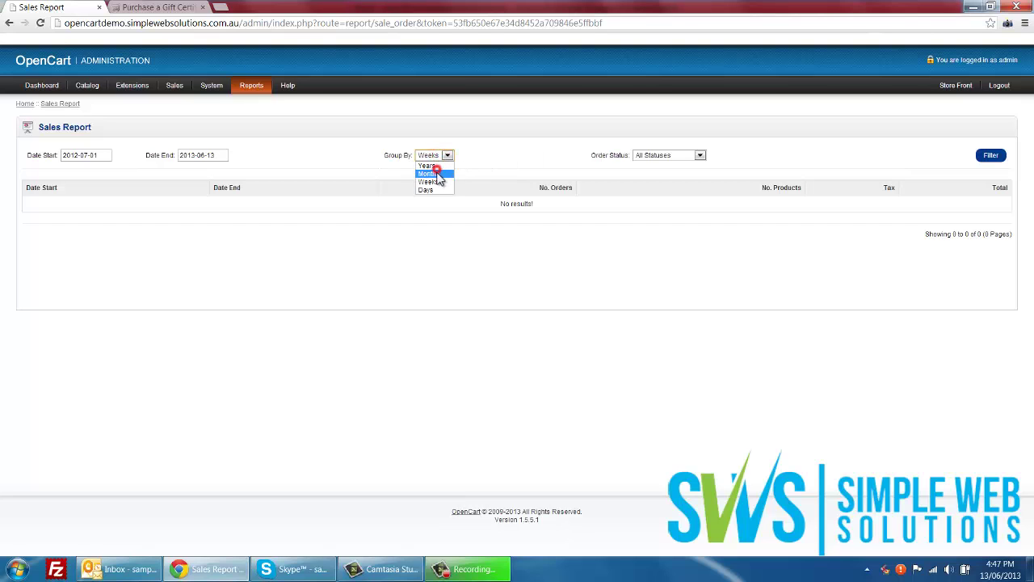
{"action": "left_click", "coordinate": [434, 171]}
{"action": "left_click", "coordinate": [989, 155]}
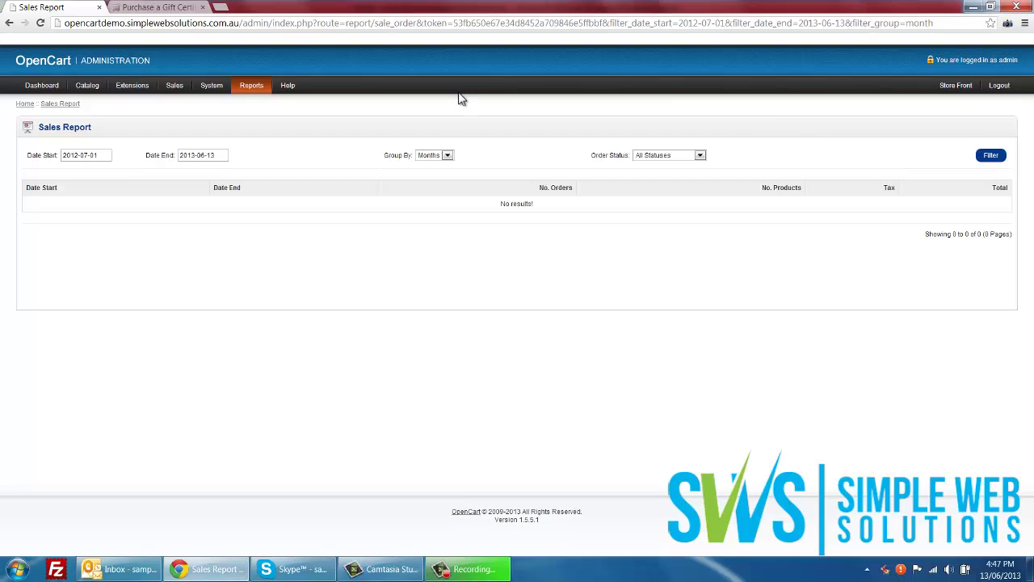
Look up the available product reports.
{"action": "mouse_move", "coordinate": [255, 96]}
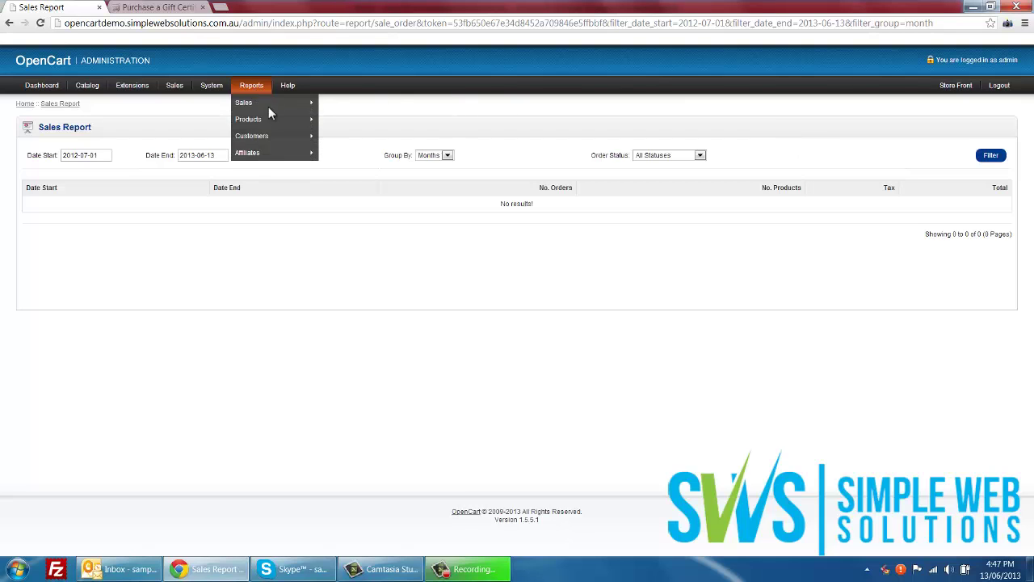
{"action": "mouse_move", "coordinate": [304, 126]}
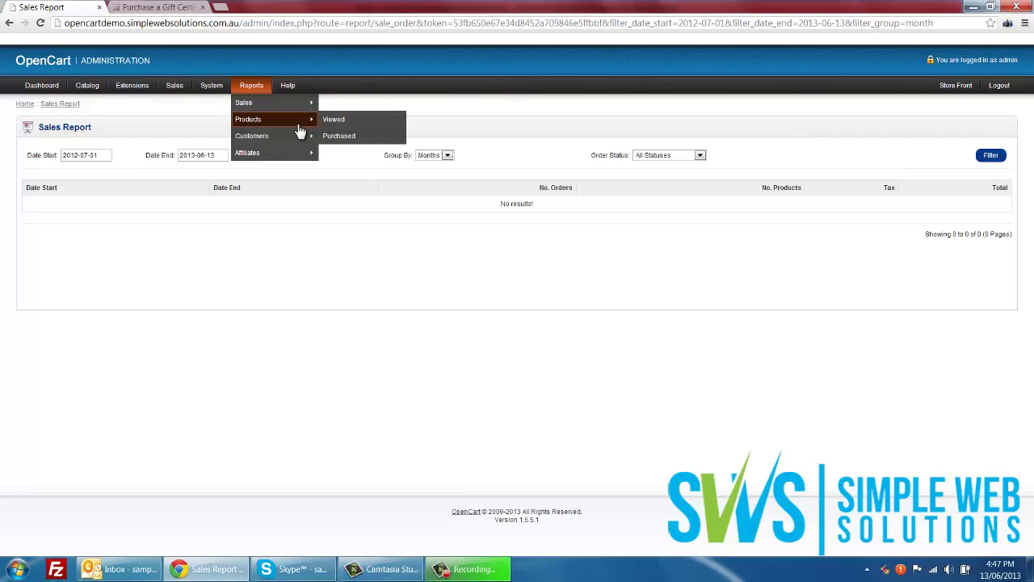